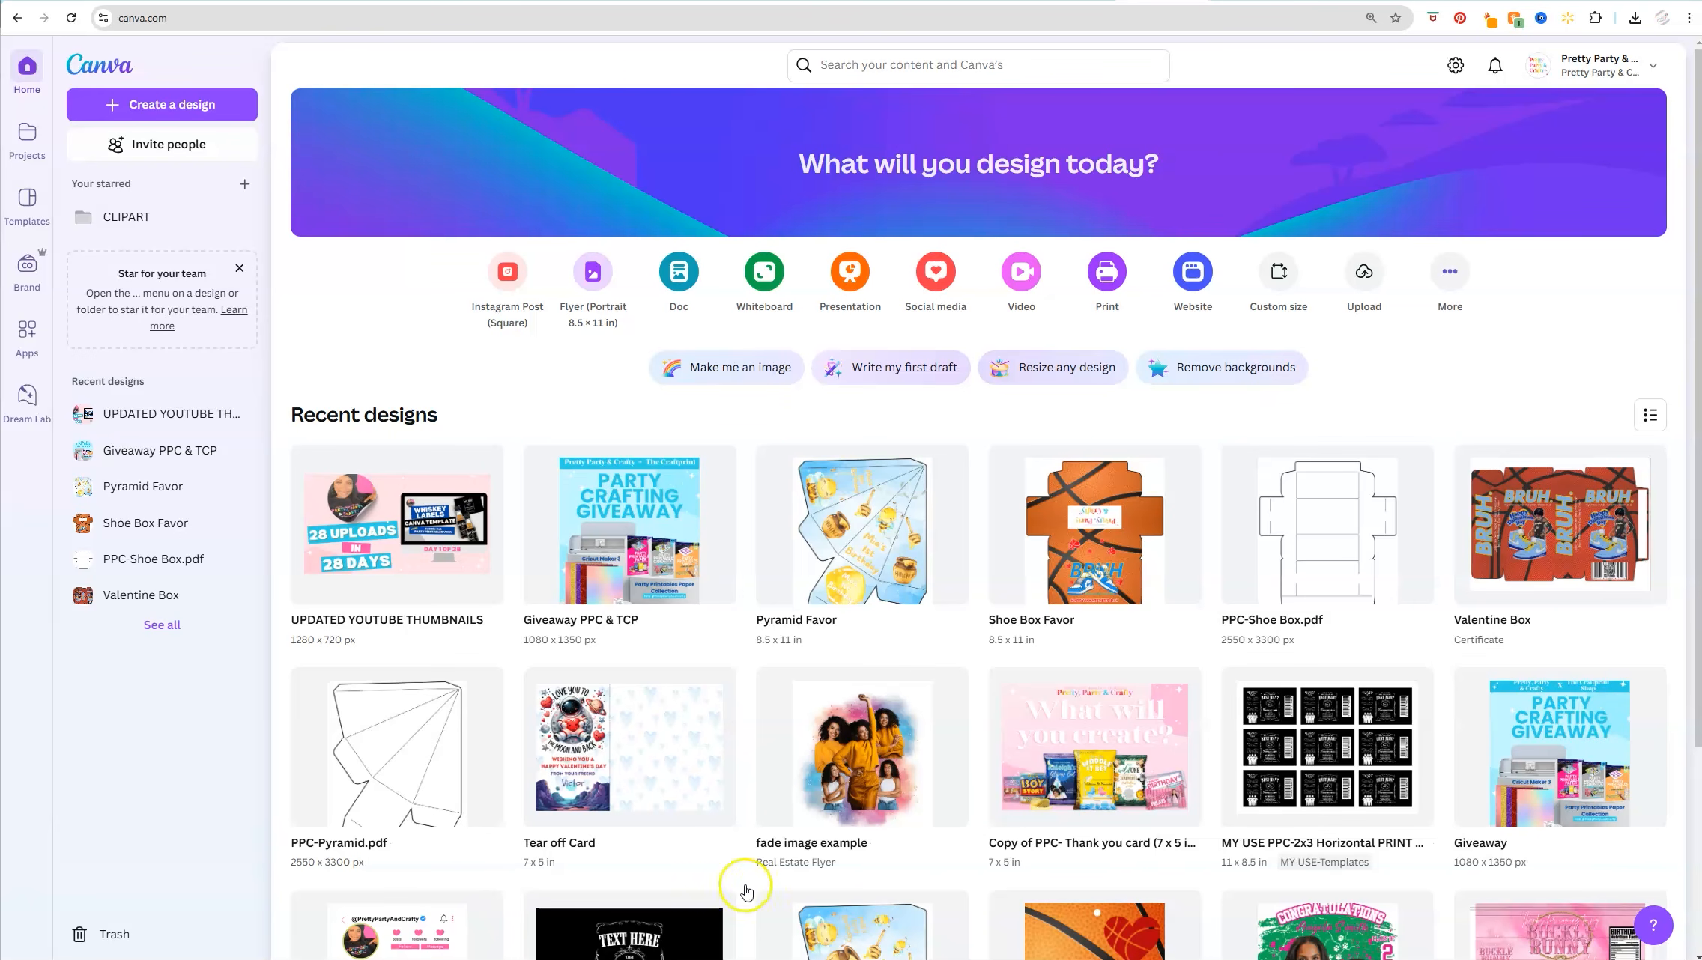
# Create a new custom-size design measuring 2 × 5 in.
pyautogui.click(1282, 279)
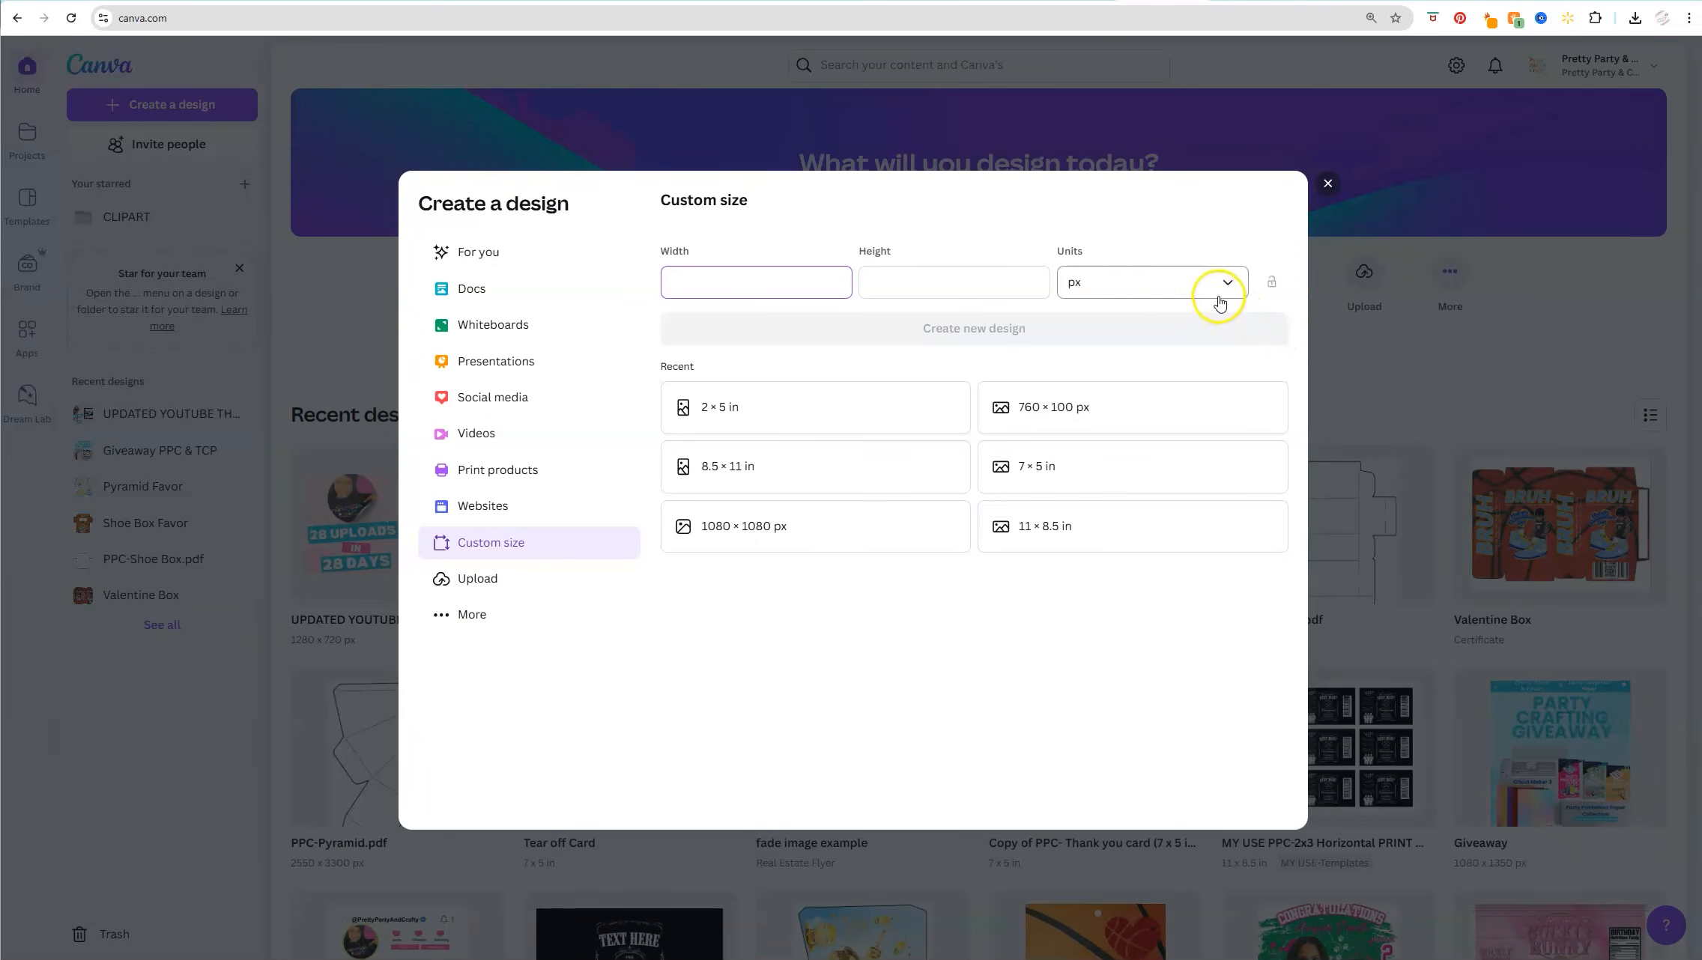
pyautogui.click(1122, 288)
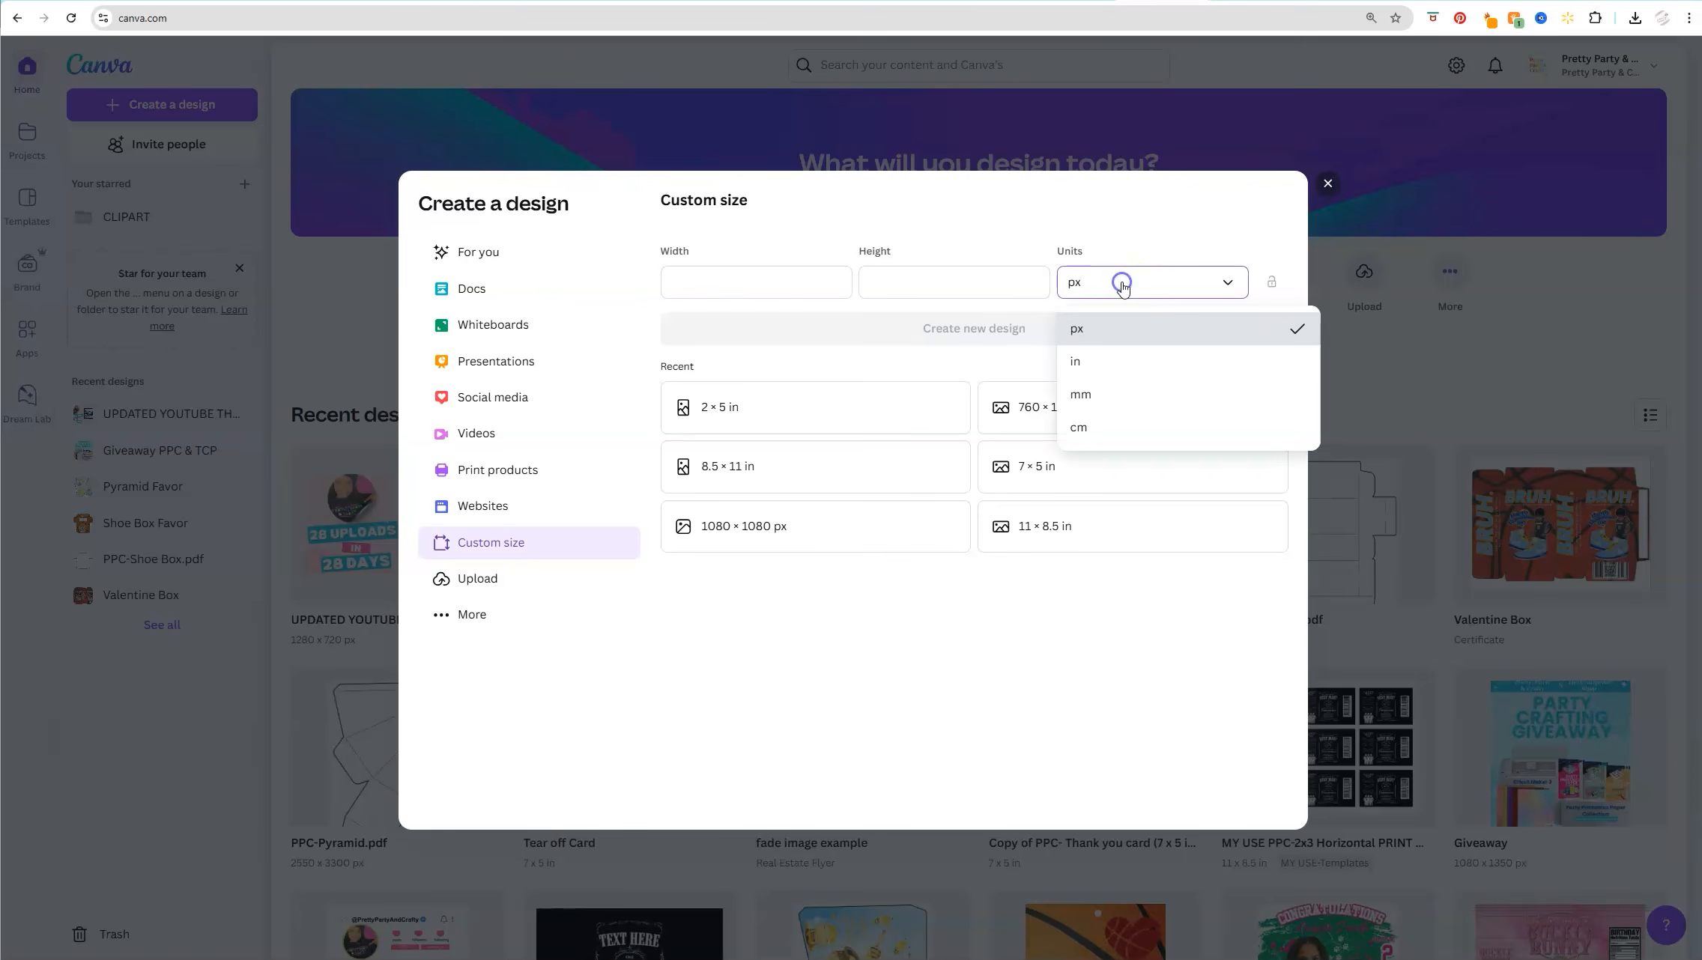
pyautogui.click(1113, 362)
pyautogui.click(824, 284)
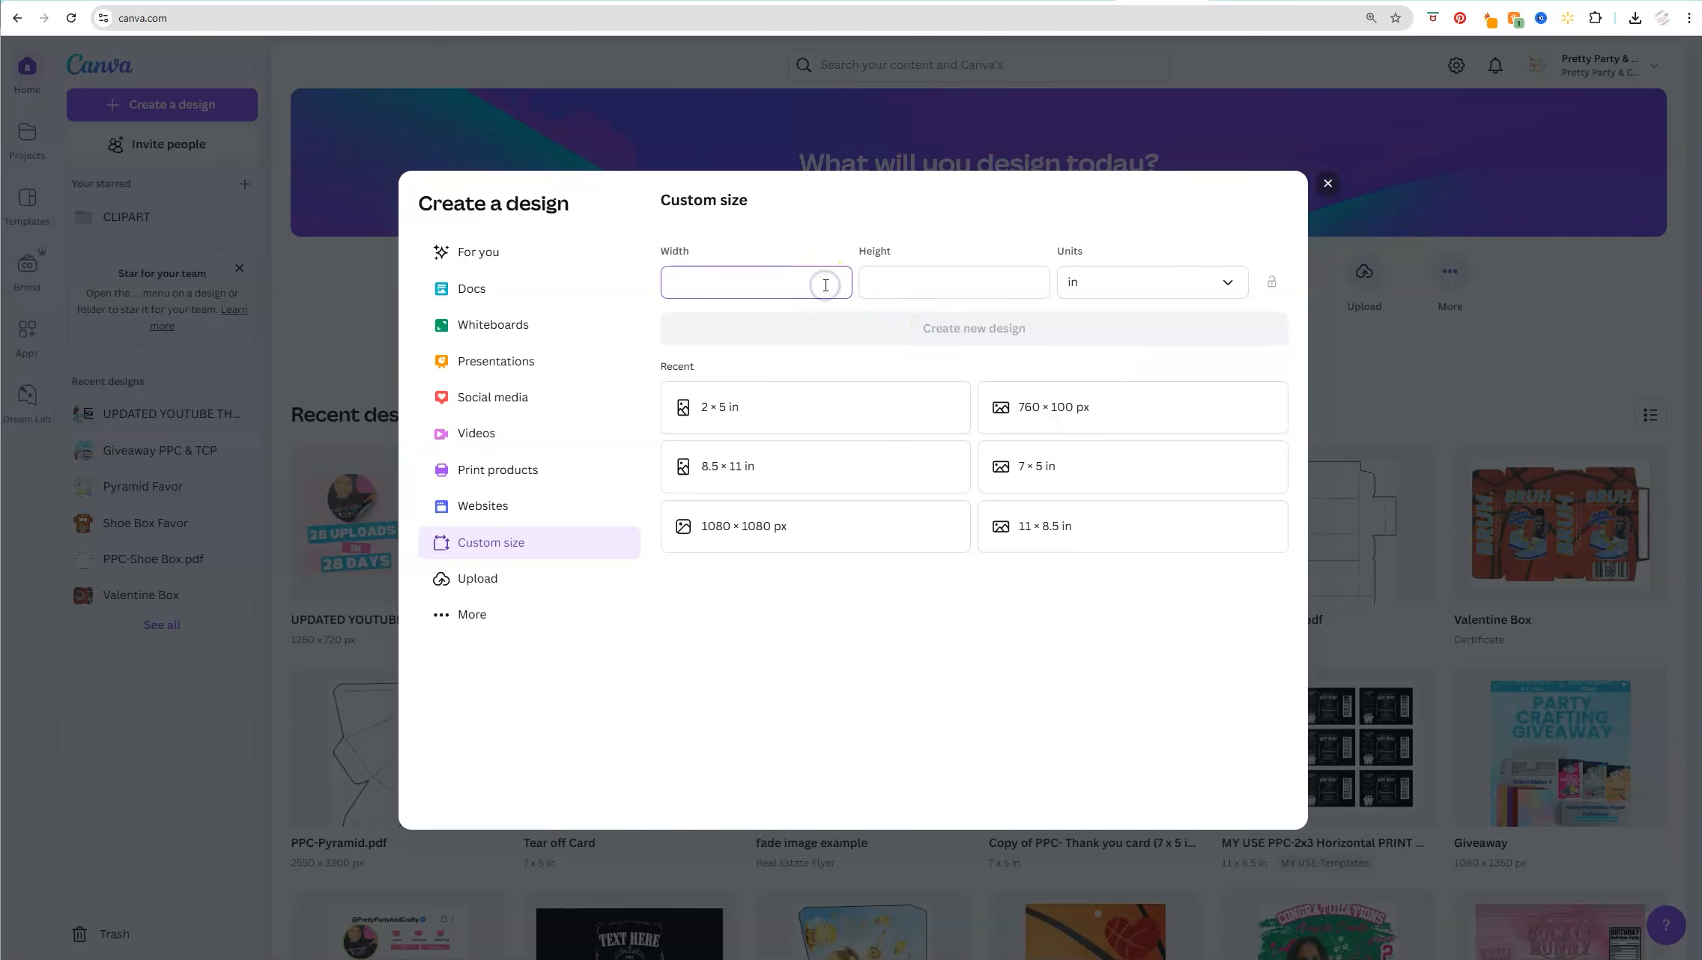
pyautogui.press('Tab')
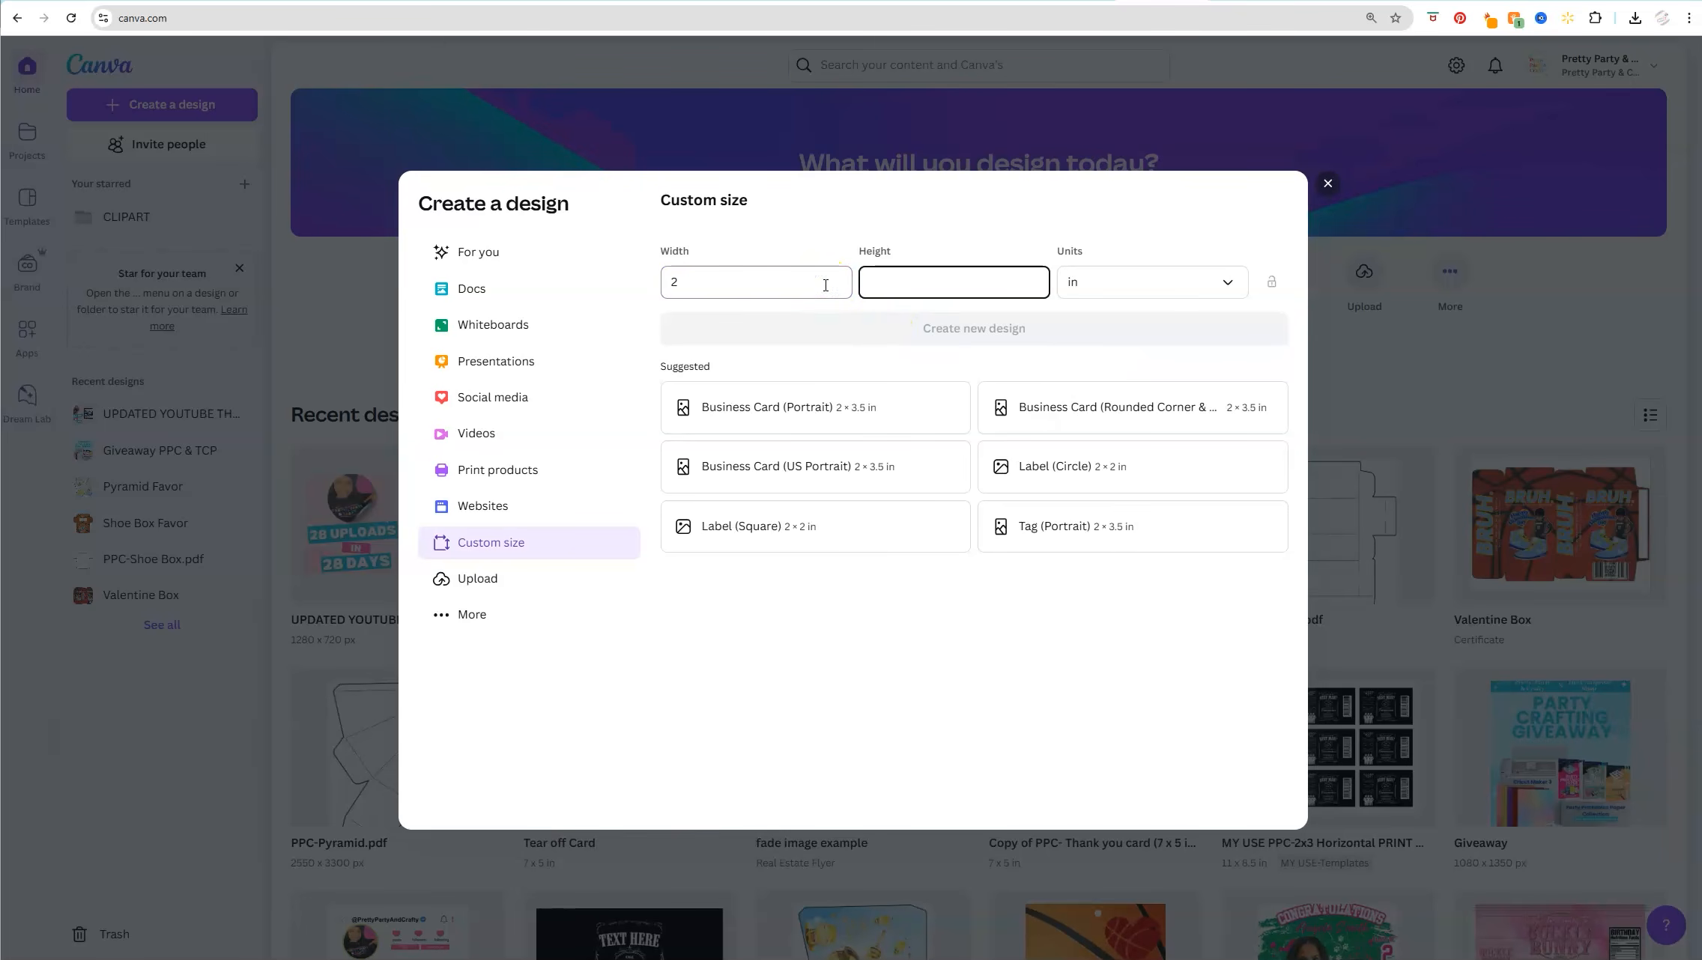
pyautogui.write('5')
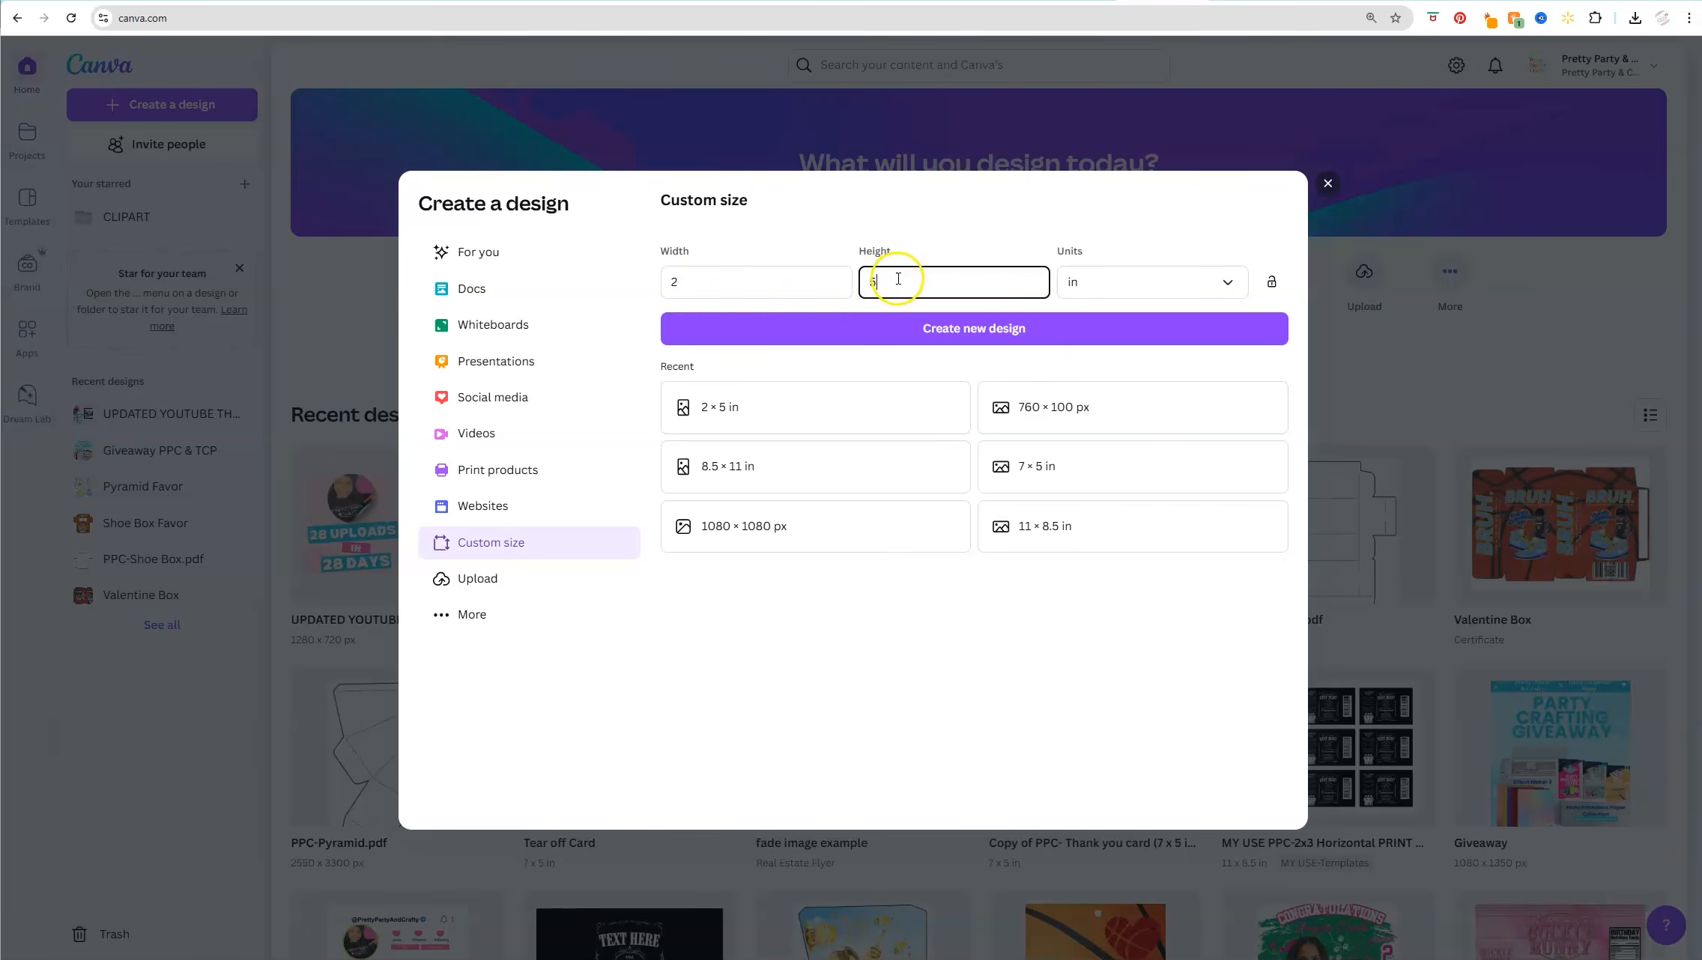
pyautogui.click(932, 329)
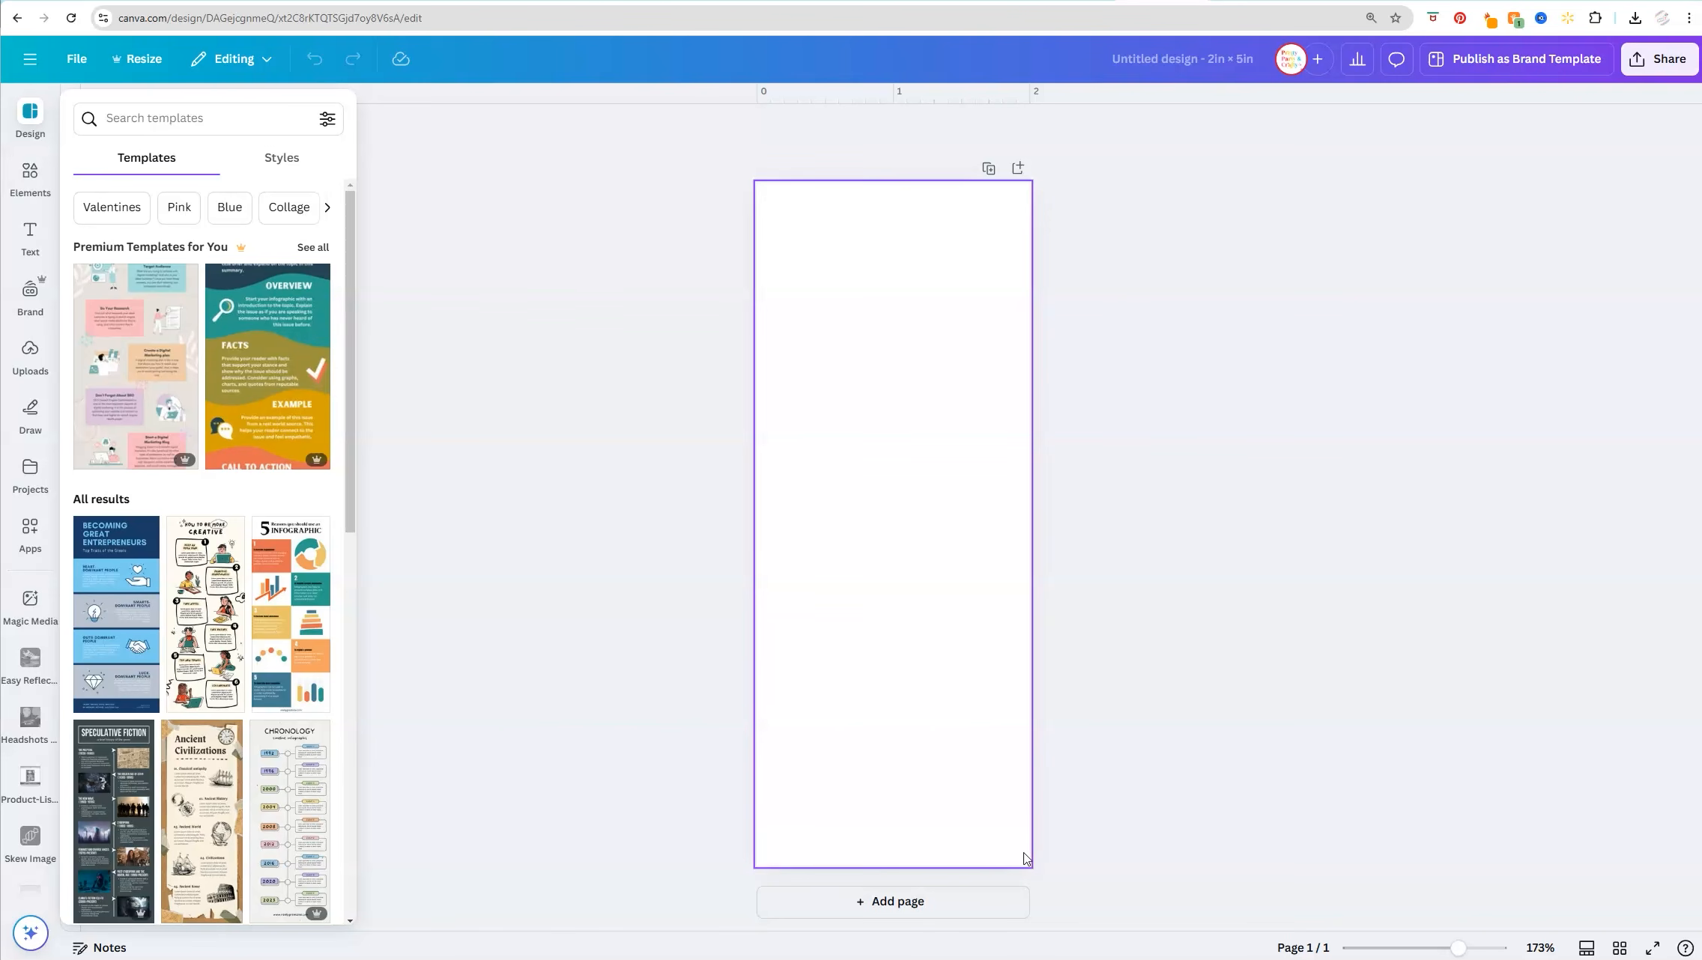
# Add a rounded square frame from the elements library to the page.
pyautogui.click(16, 183)
pyautogui.scroll(-3, 176, 405)
pyautogui.scroll(-10, 175, 409)
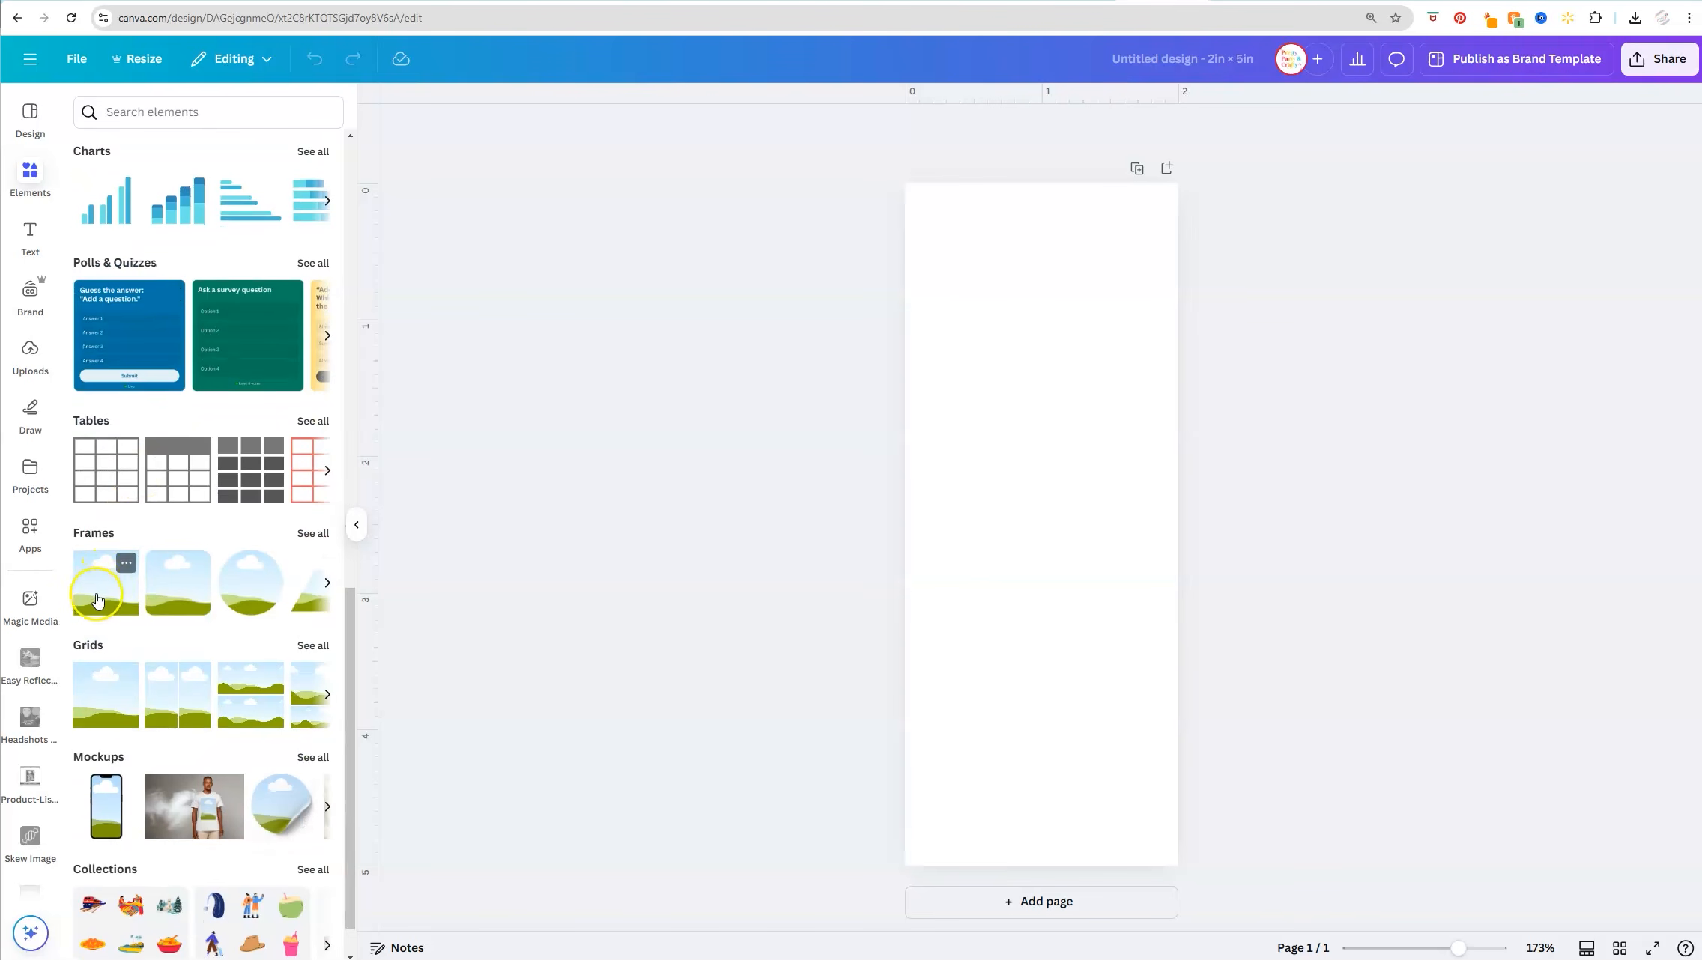
pyautogui.click(175, 598)
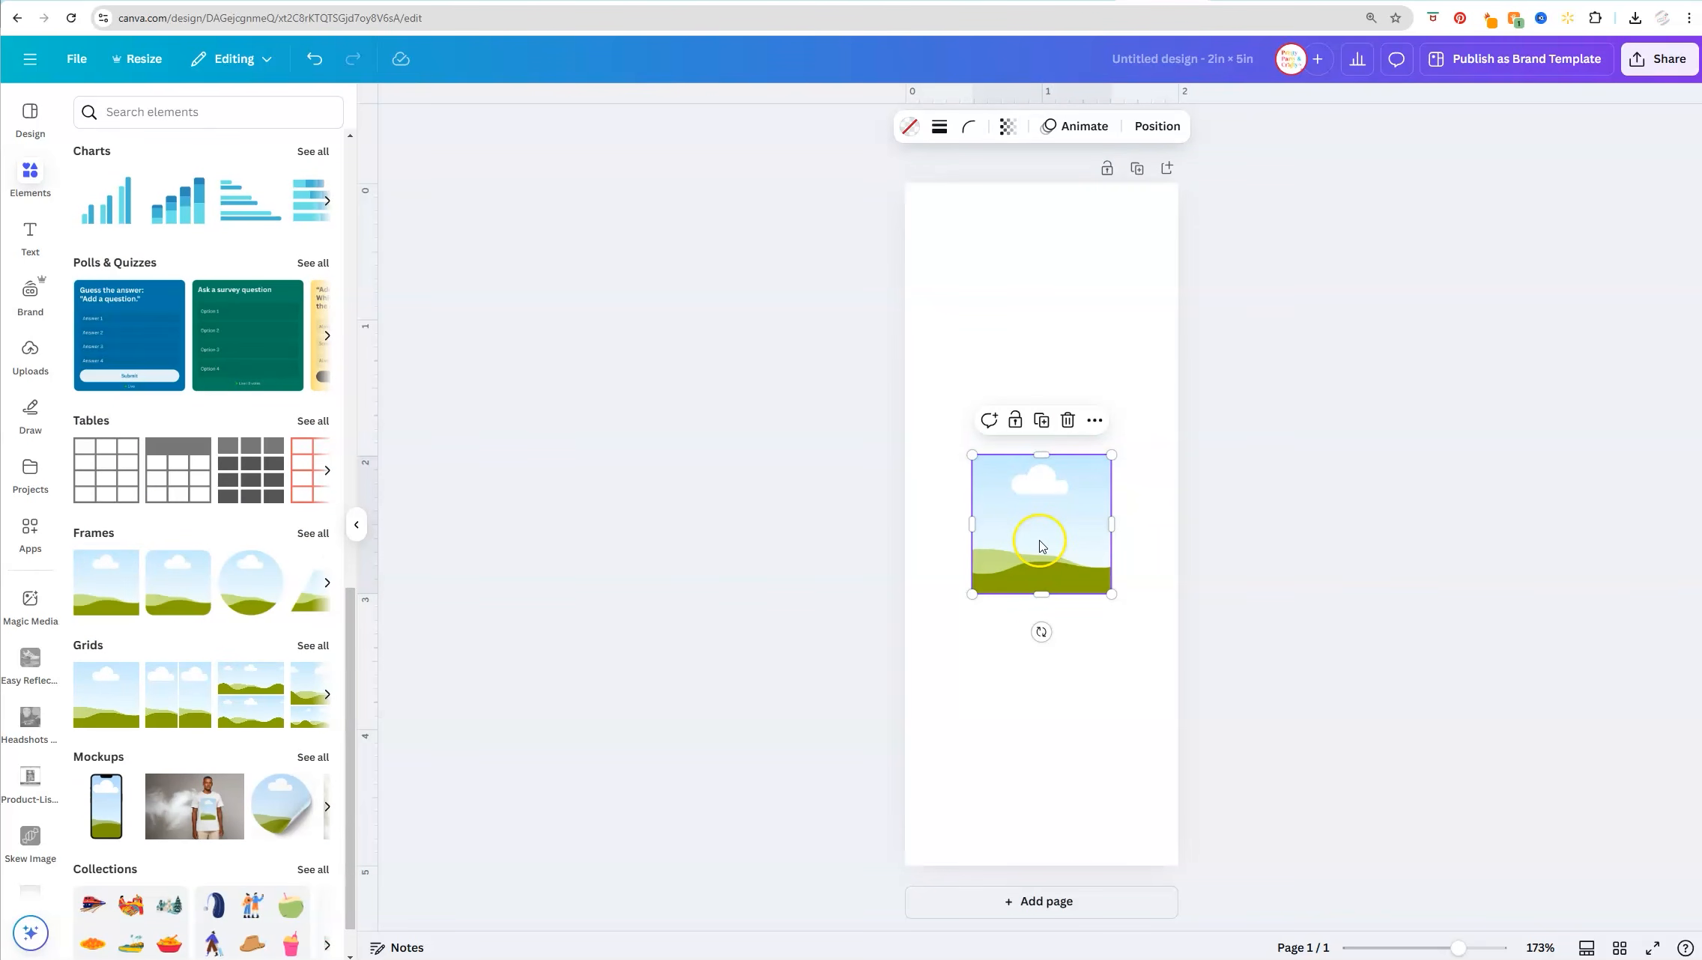
# Set the frame's width to 2 in and its height to 5 in.
pyautogui.click(1159, 127)
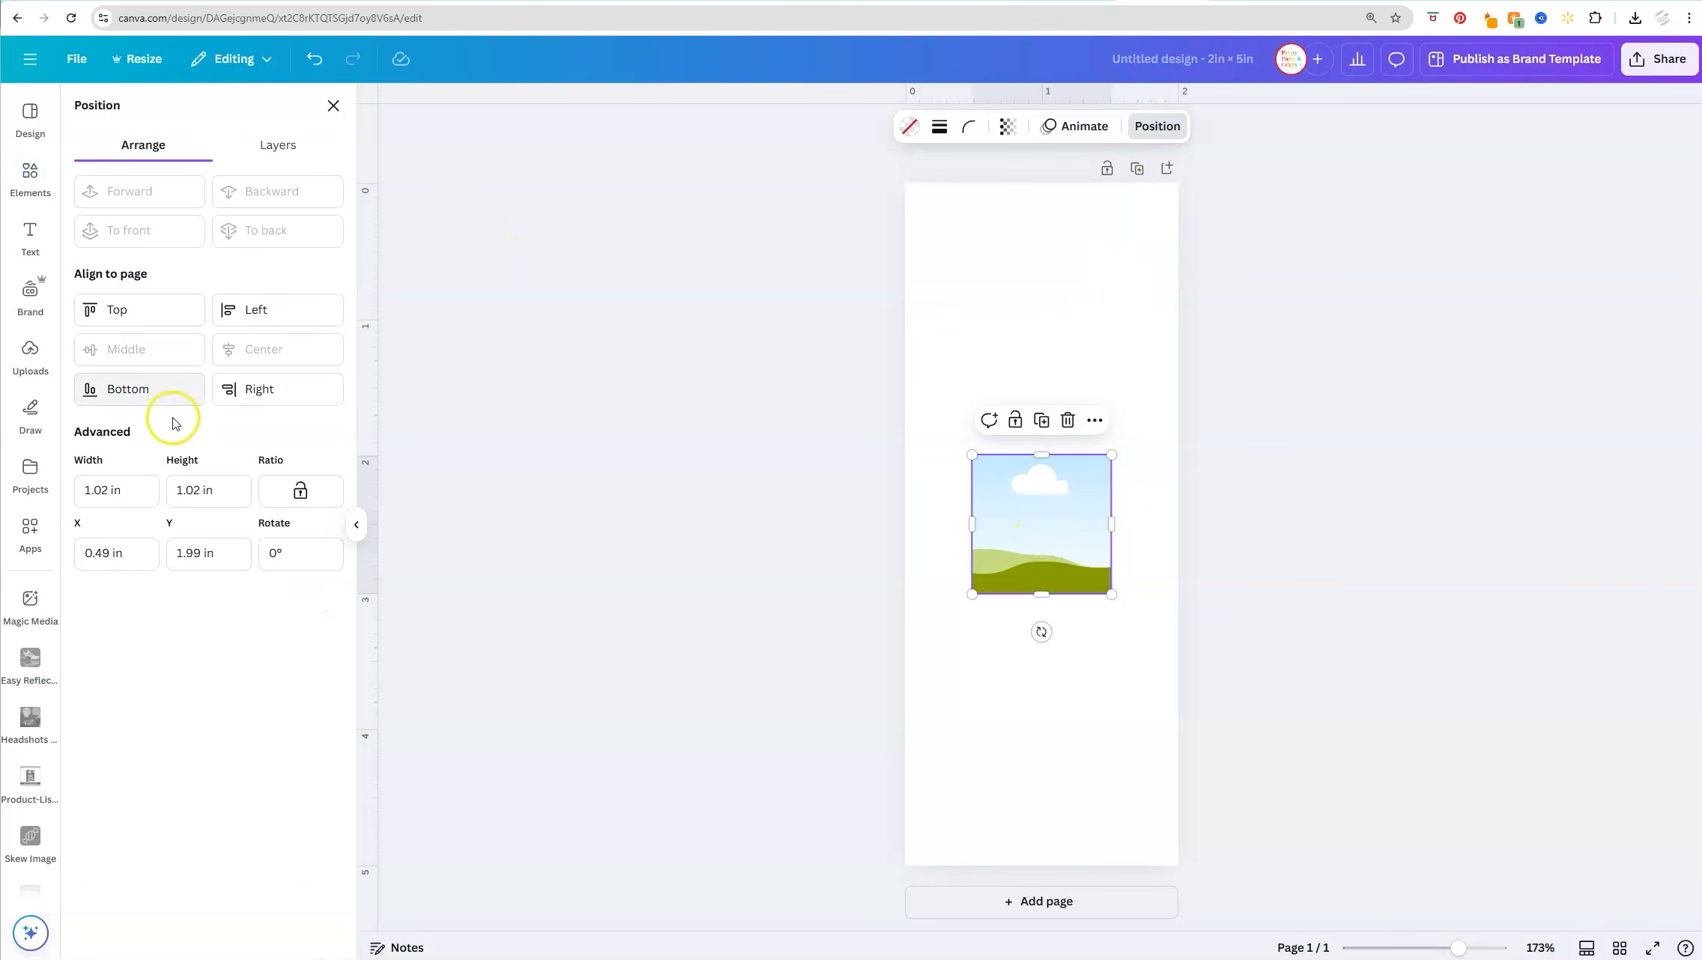
pyautogui.click(100, 497)
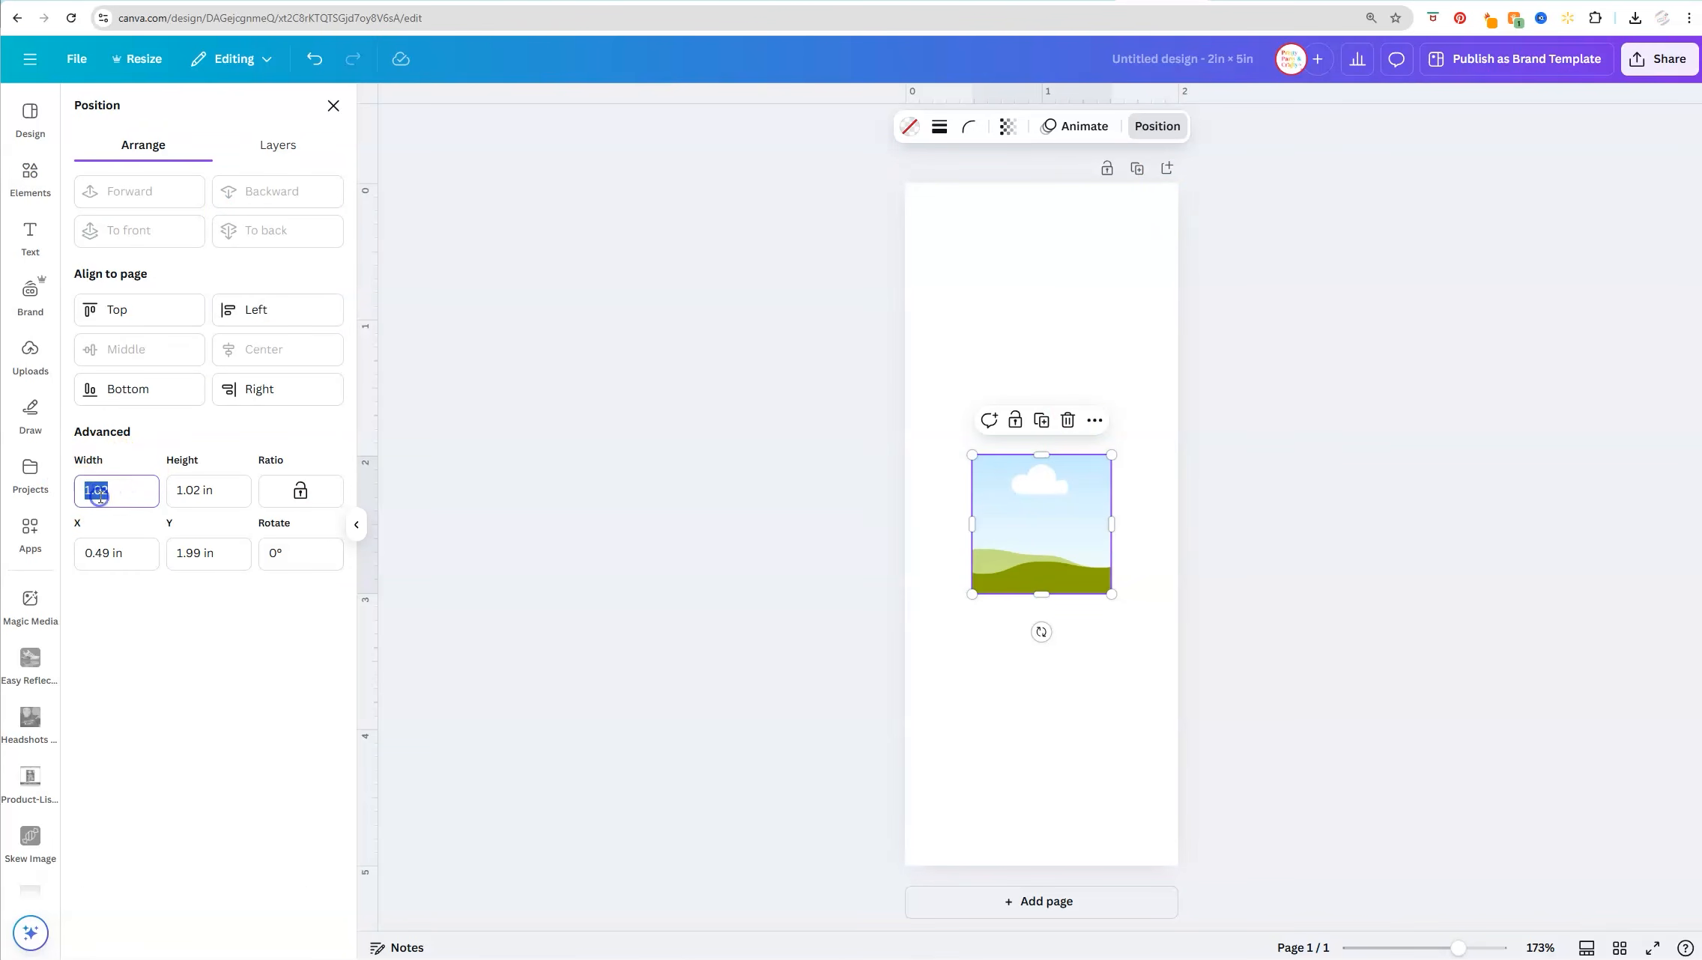
pyautogui.press('Return')
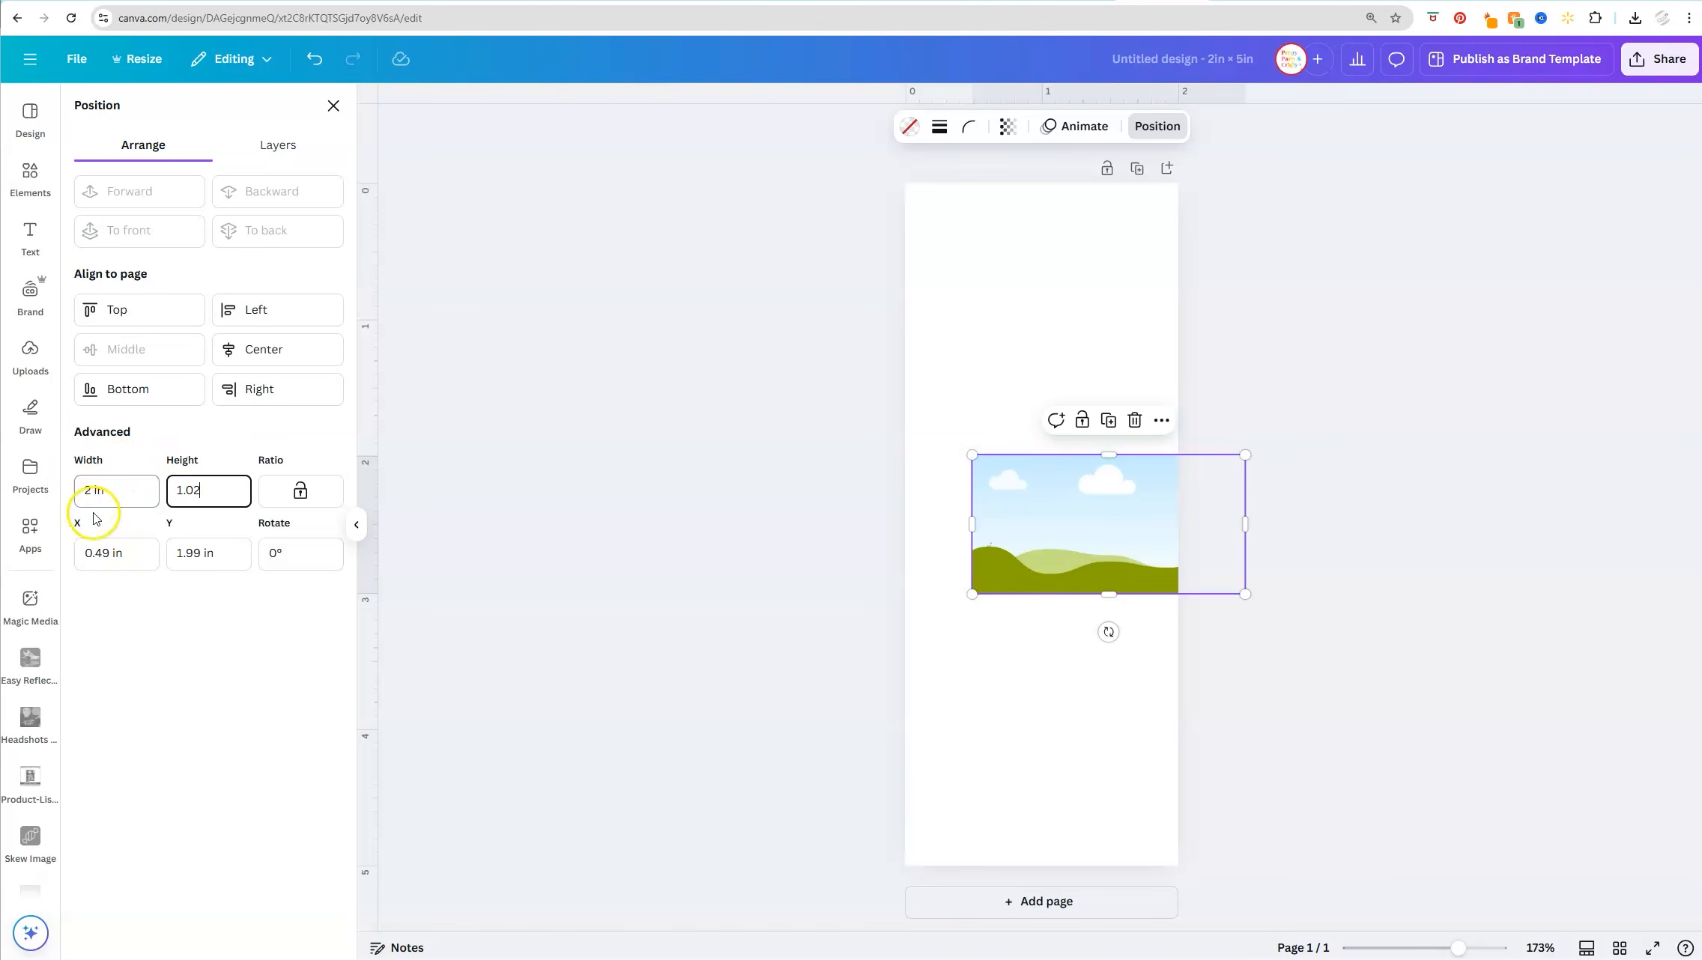
pyautogui.click(195, 489)
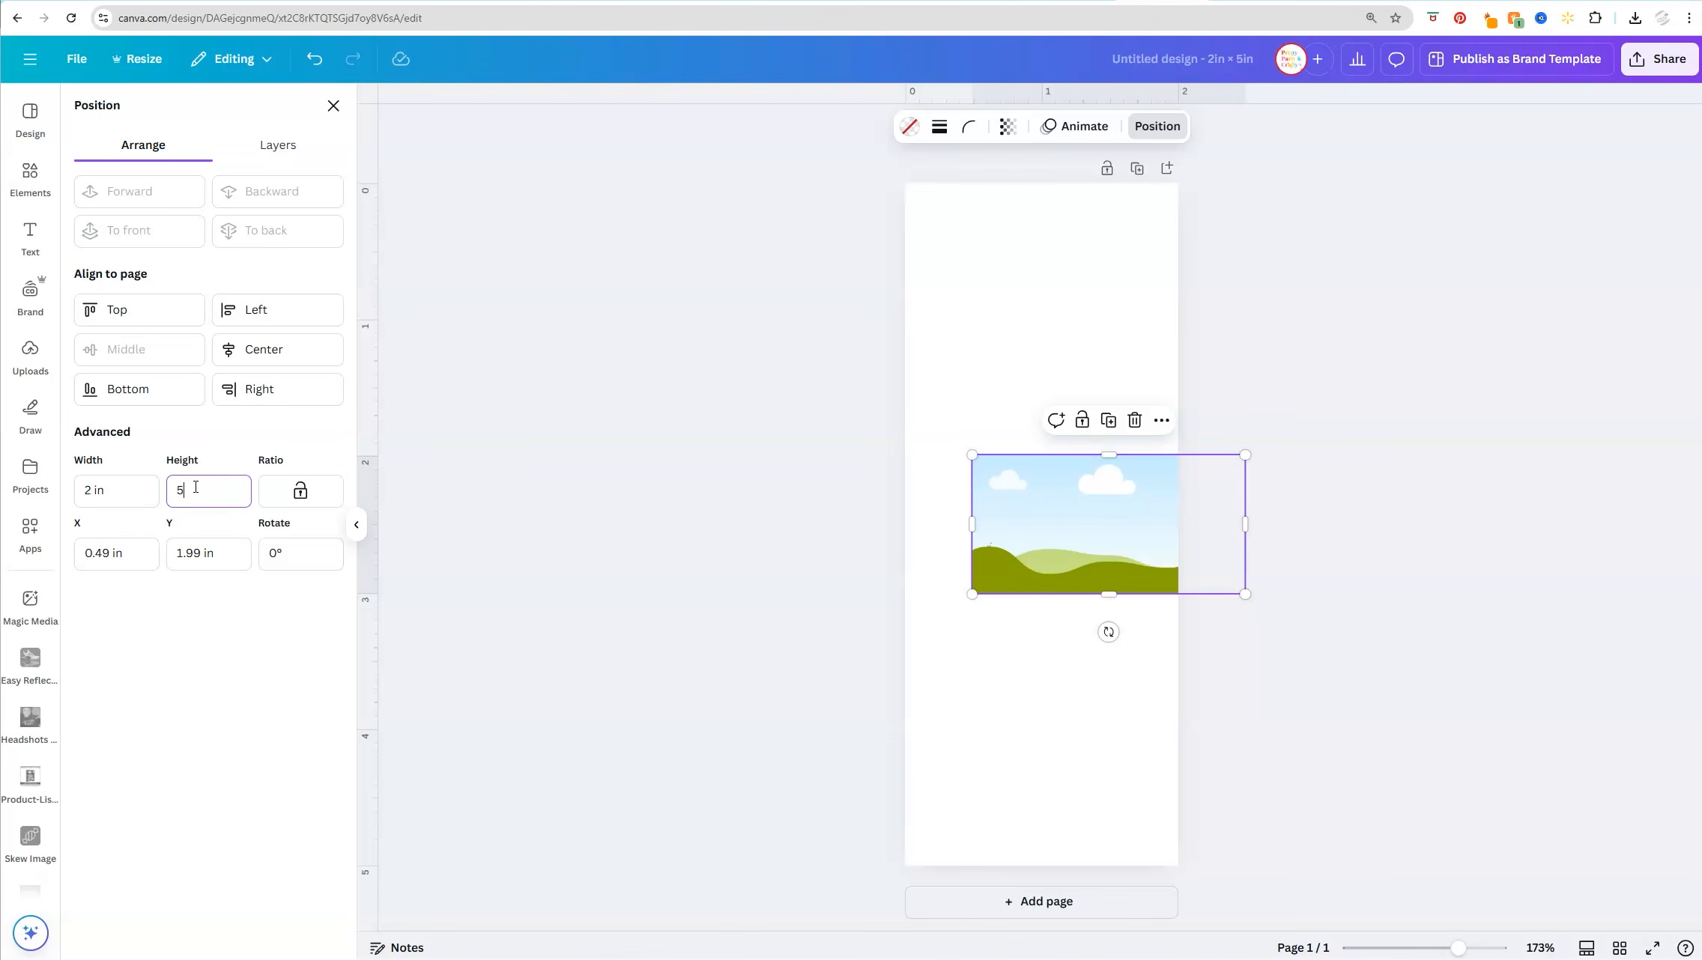
pyautogui.press('Return')
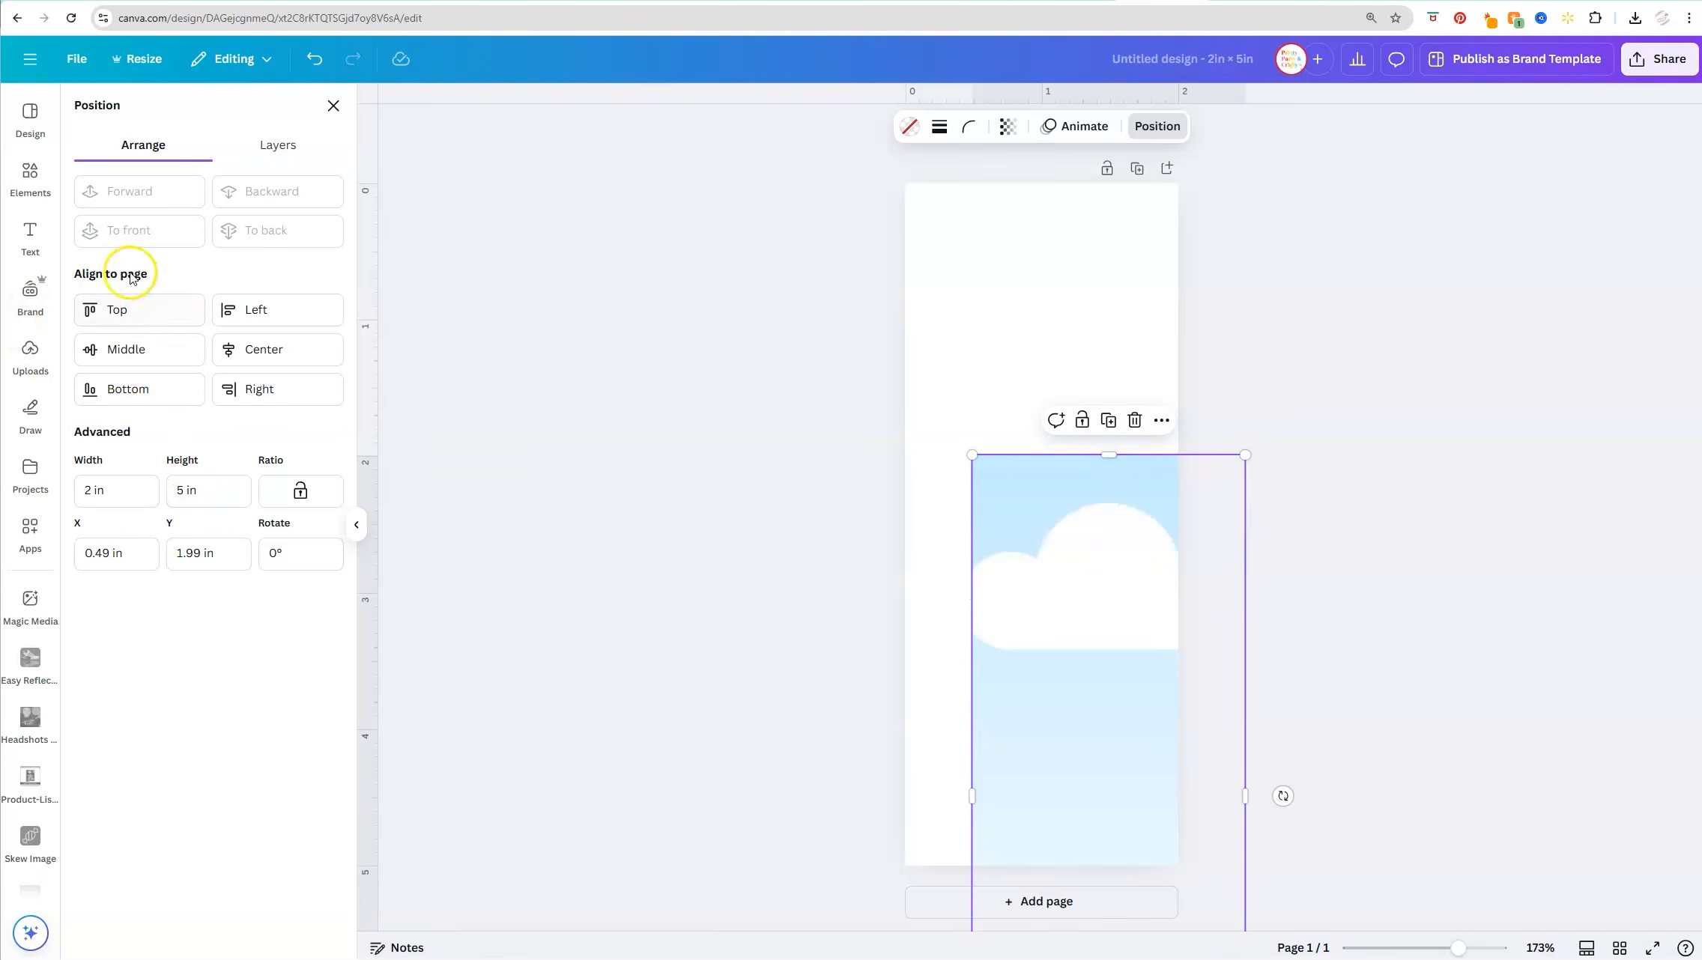
# Align the frame to the middle and center of the page so it covers the whole page.
pyautogui.click(133, 347)
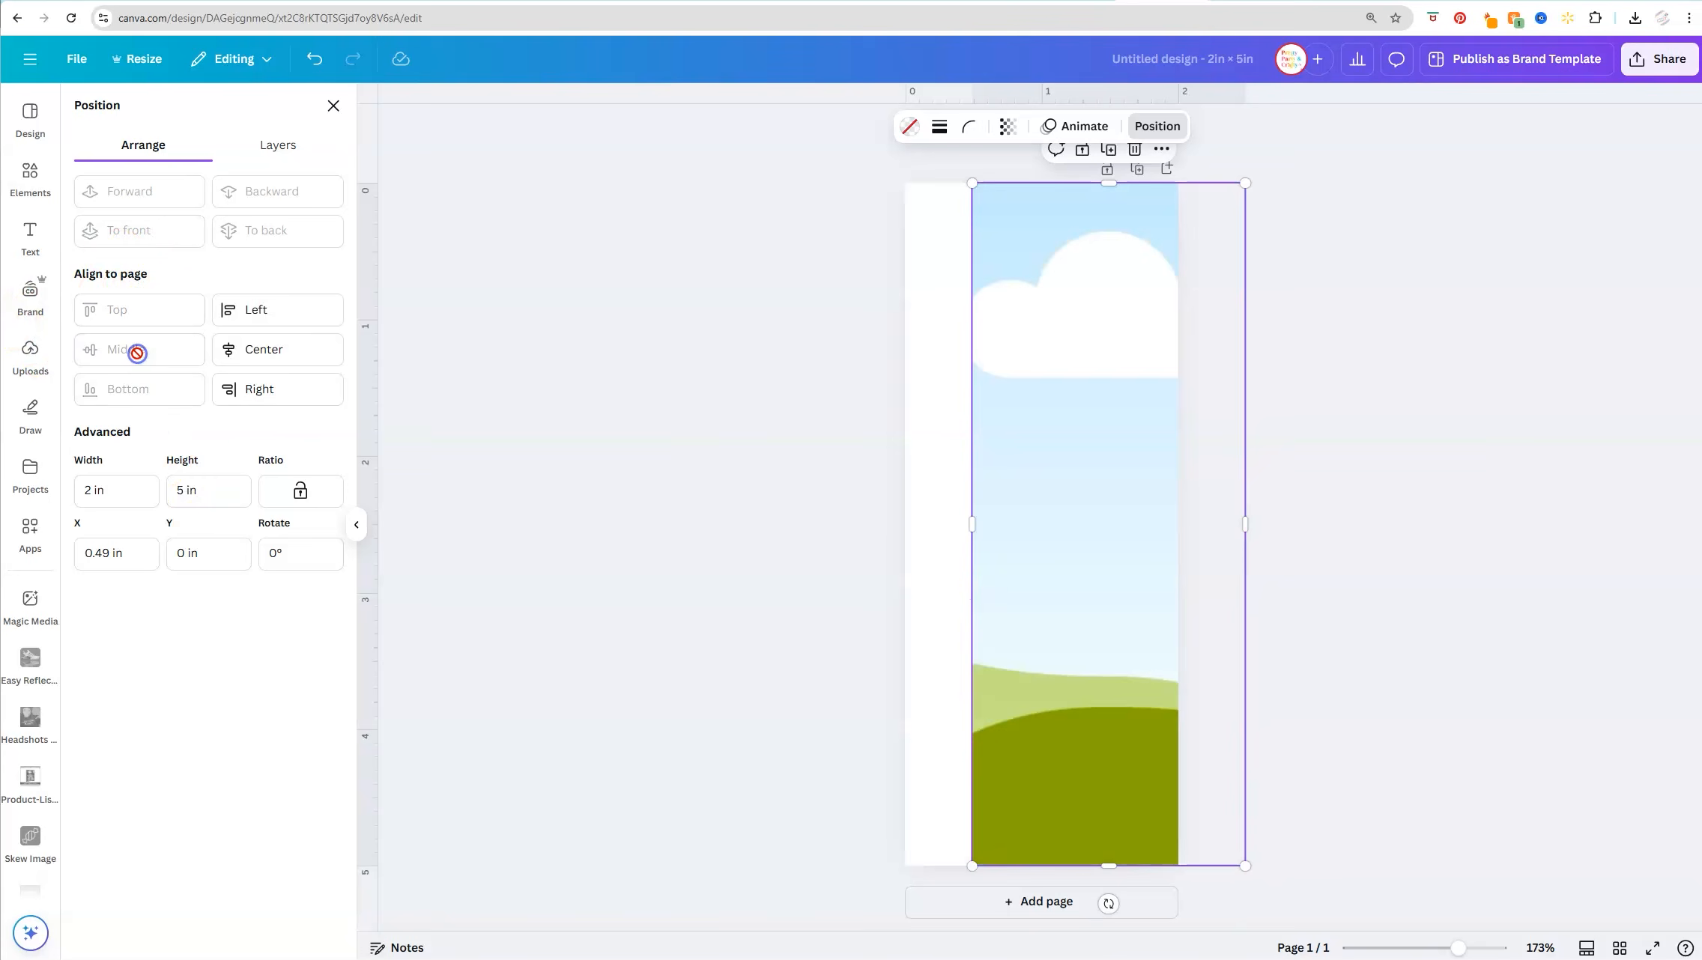
pyautogui.click(289, 360)
pyautogui.click(733, 458)
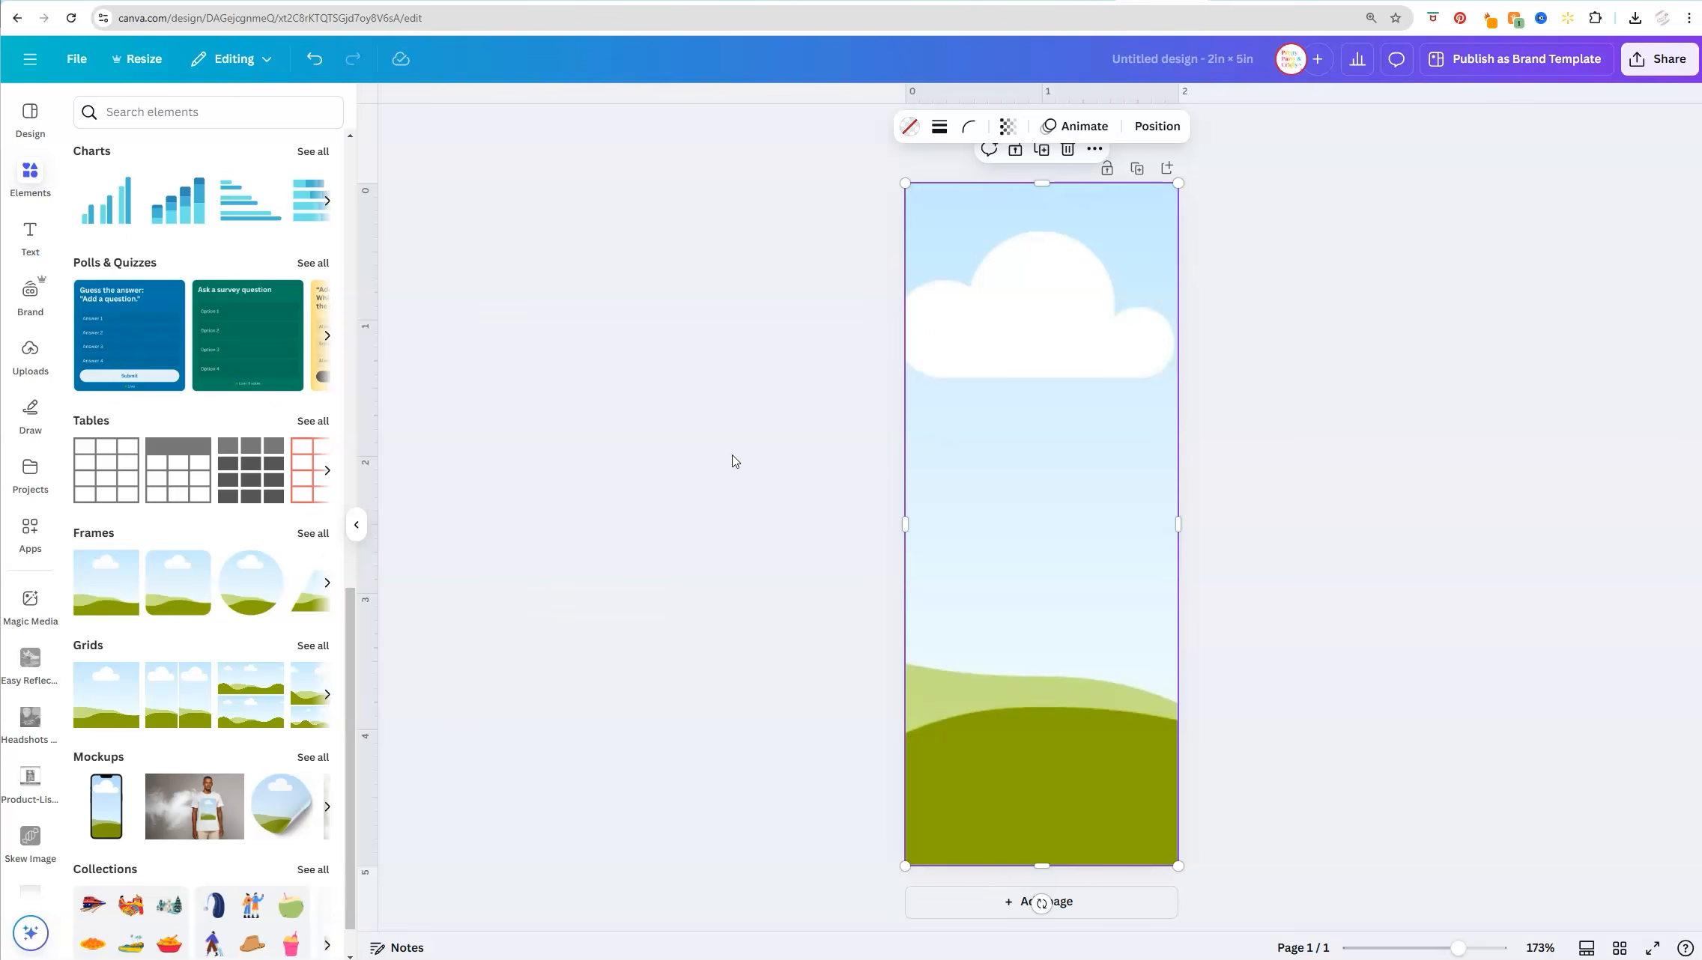
# Search the graphics for "pink pastel watercolor background" and fill the frame with a solid pink watercolor texture.
pyautogui.click(196, 118)
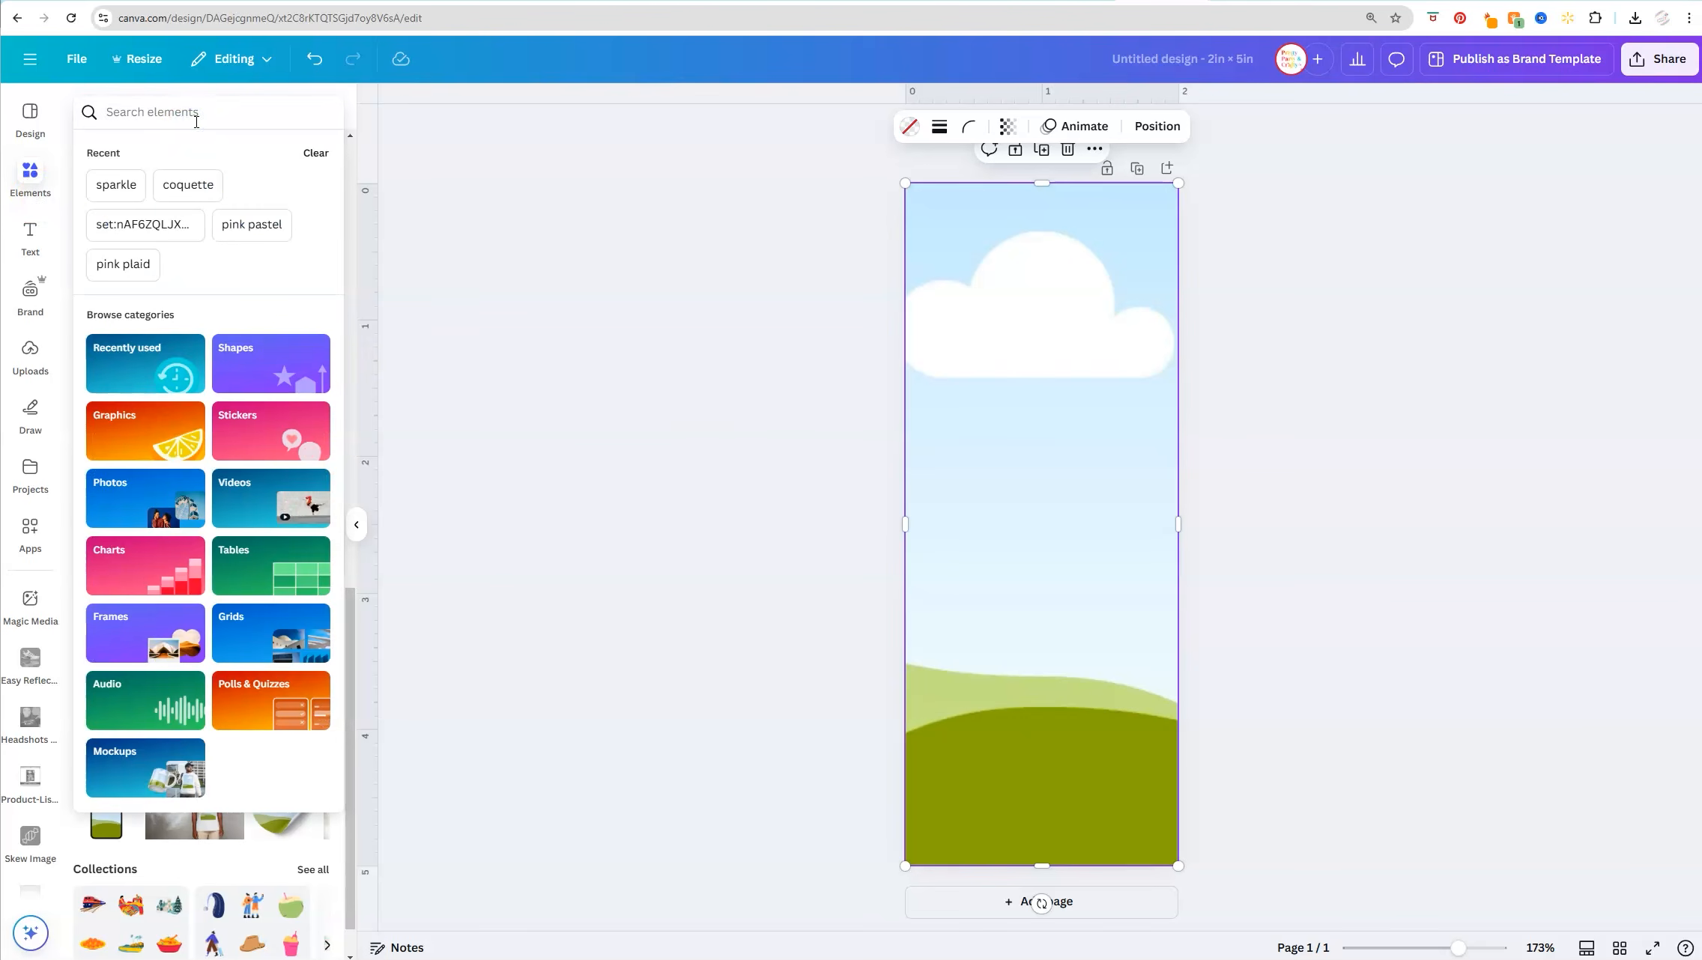
pyautogui.write('paste')
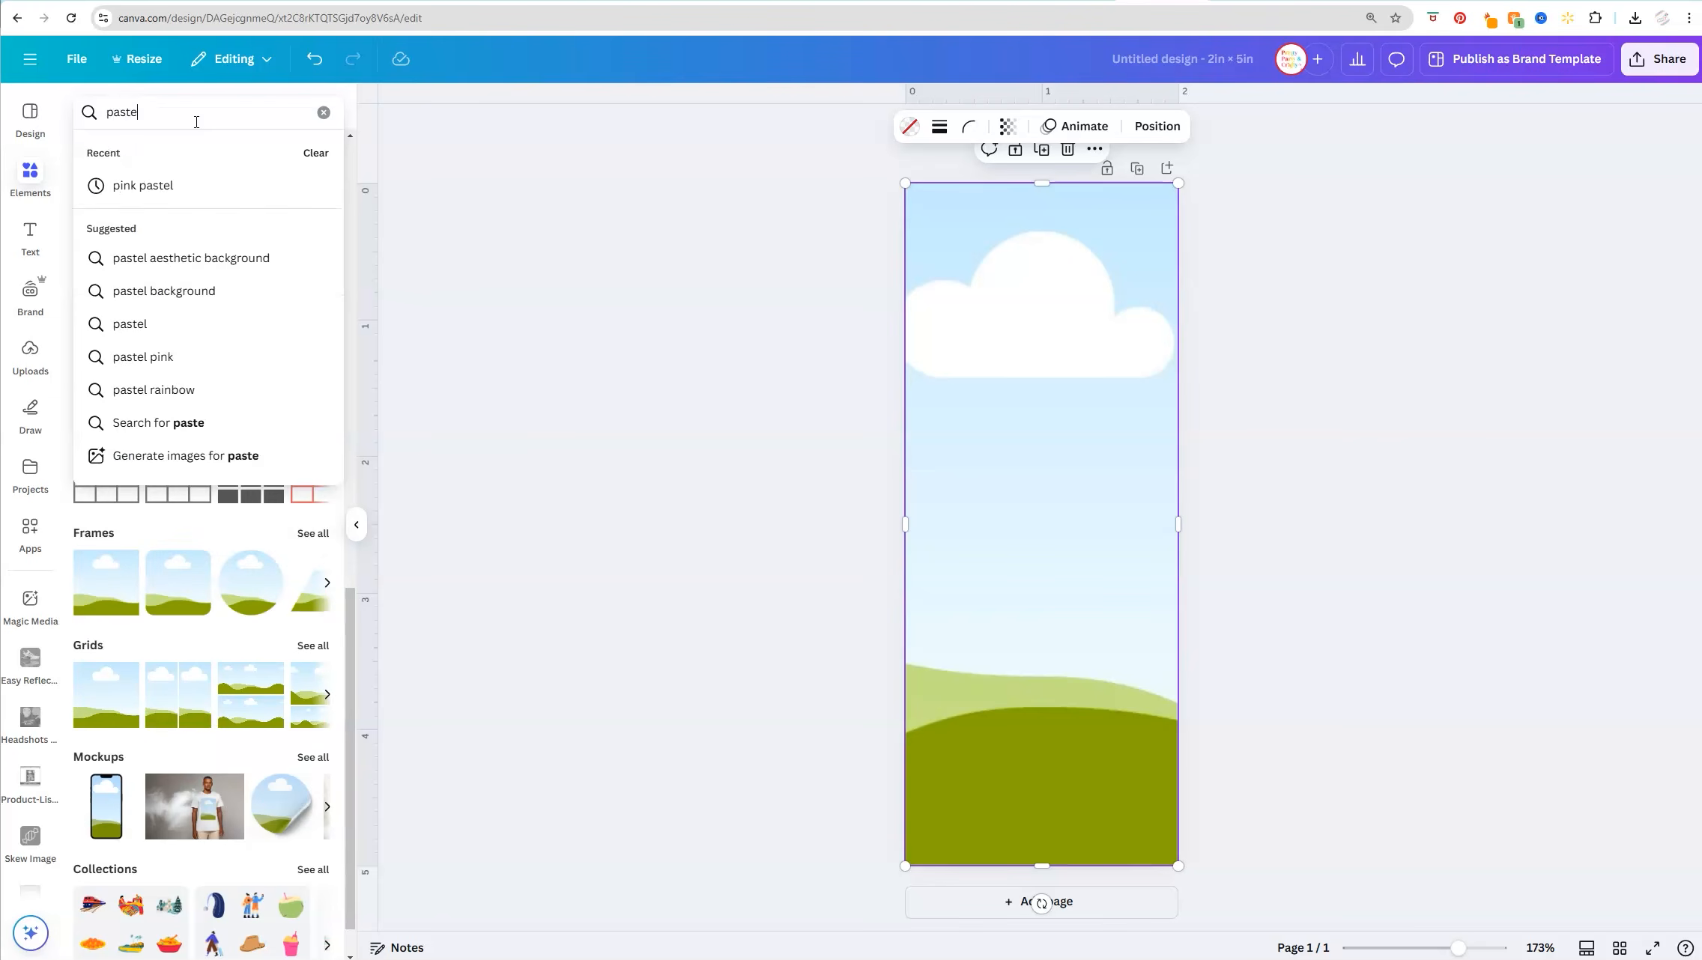
pyautogui.write('l wate')
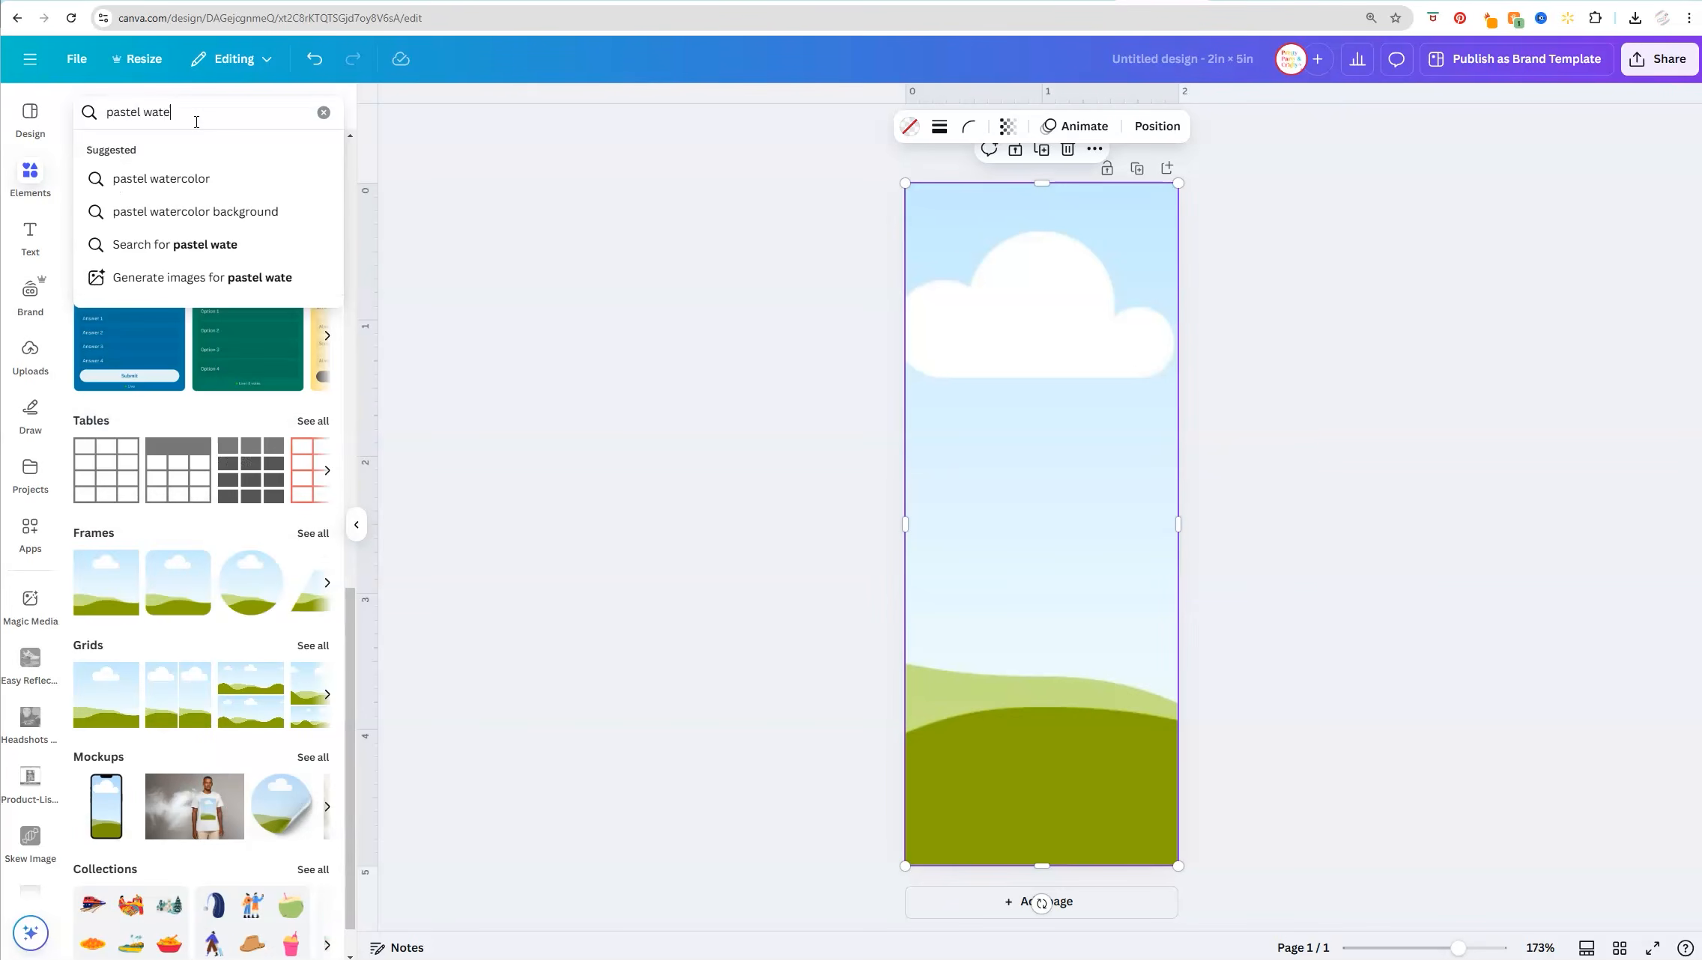
pyautogui.click(196, 211)
pyautogui.click(131, 150)
pyautogui.click(107, 112)
pyautogui.write('pink')
pyautogui.press('Return')
pyautogui.scroll(-5, 167, 686)
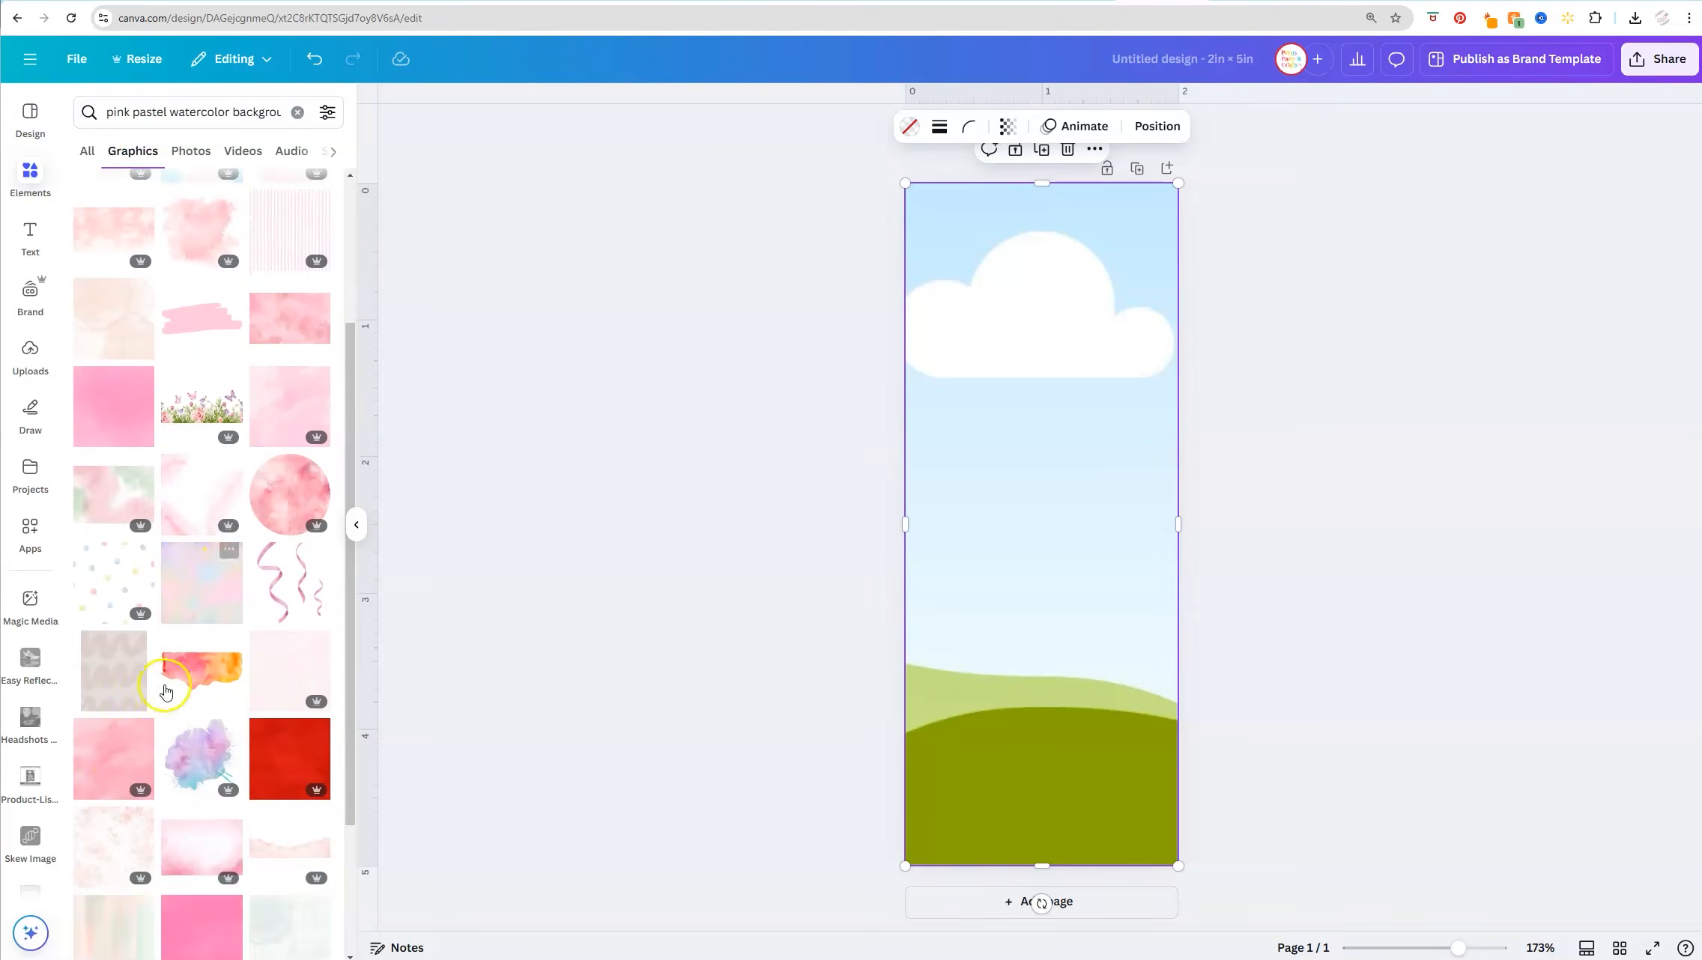
pyautogui.moveTo(113, 757); pyautogui.dragTo(1041, 525)
pyautogui.click(1333, 614)
pyautogui.scroll(3, 289, 455)
pyautogui.click(290, 454)
pyautogui.press('Delete')
pyautogui.click(972, 334)
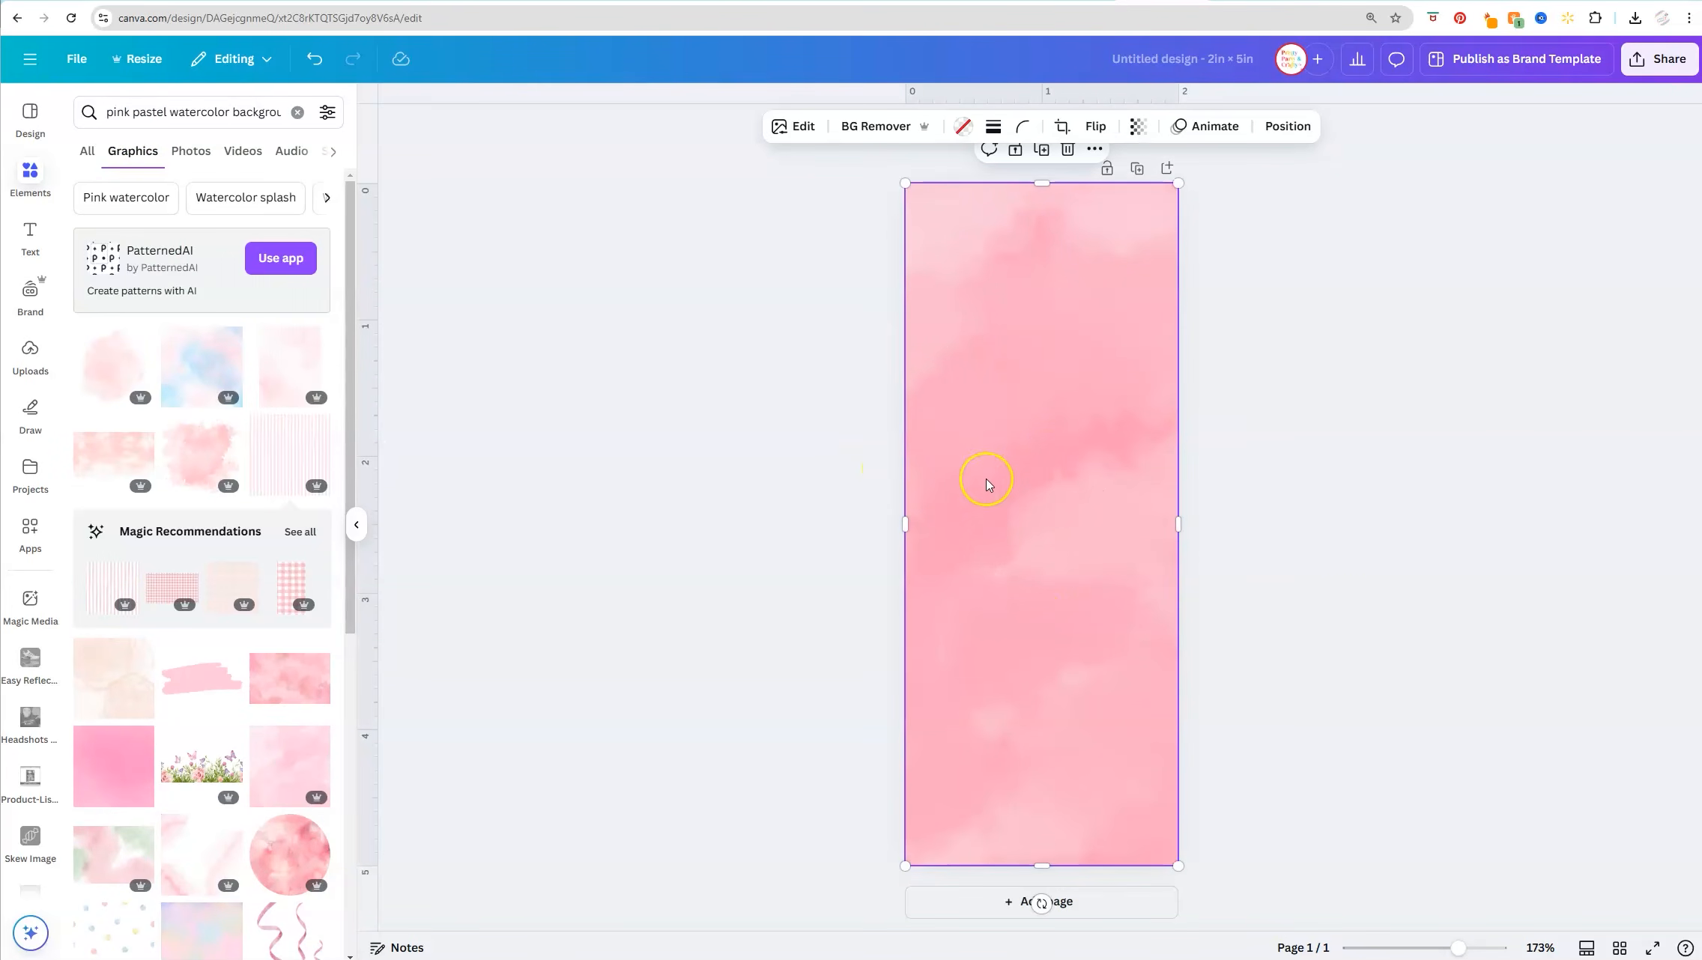
# Fully lock the pink watercolor background frame, going beyond the position-only lock, and deselect it.
pyautogui.click(1082, 596)
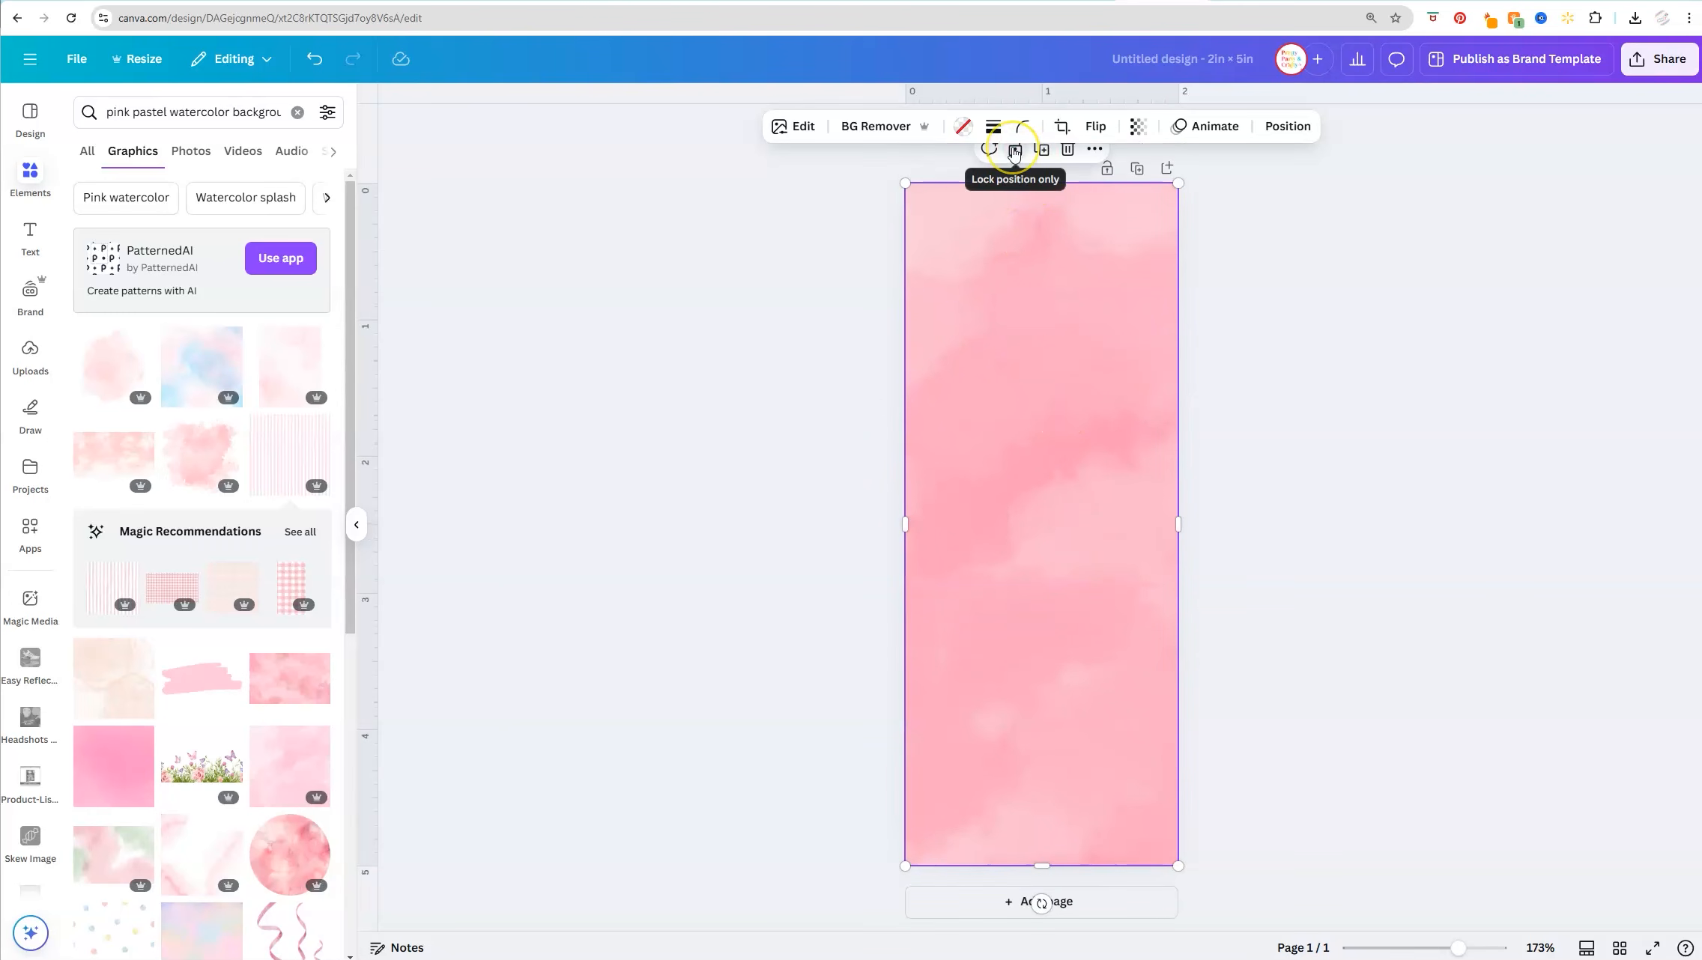
pyautogui.click(1069, 308)
pyautogui.hotkey('ctrl', '-')
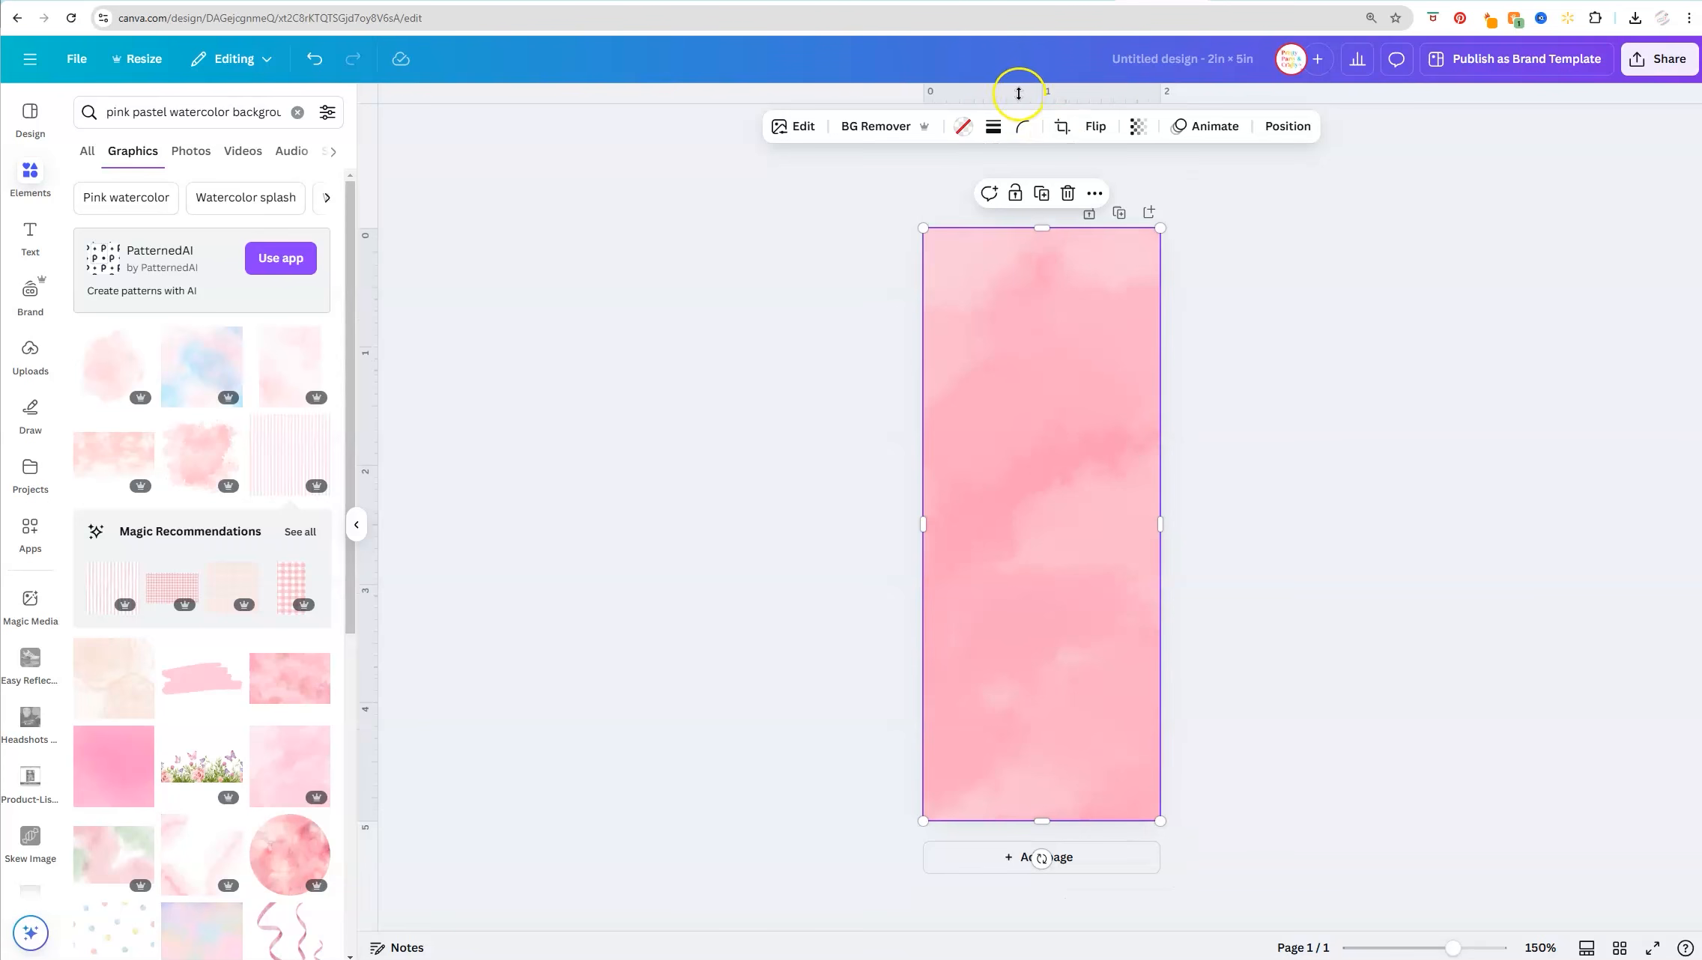
pyautogui.click(1015, 196)
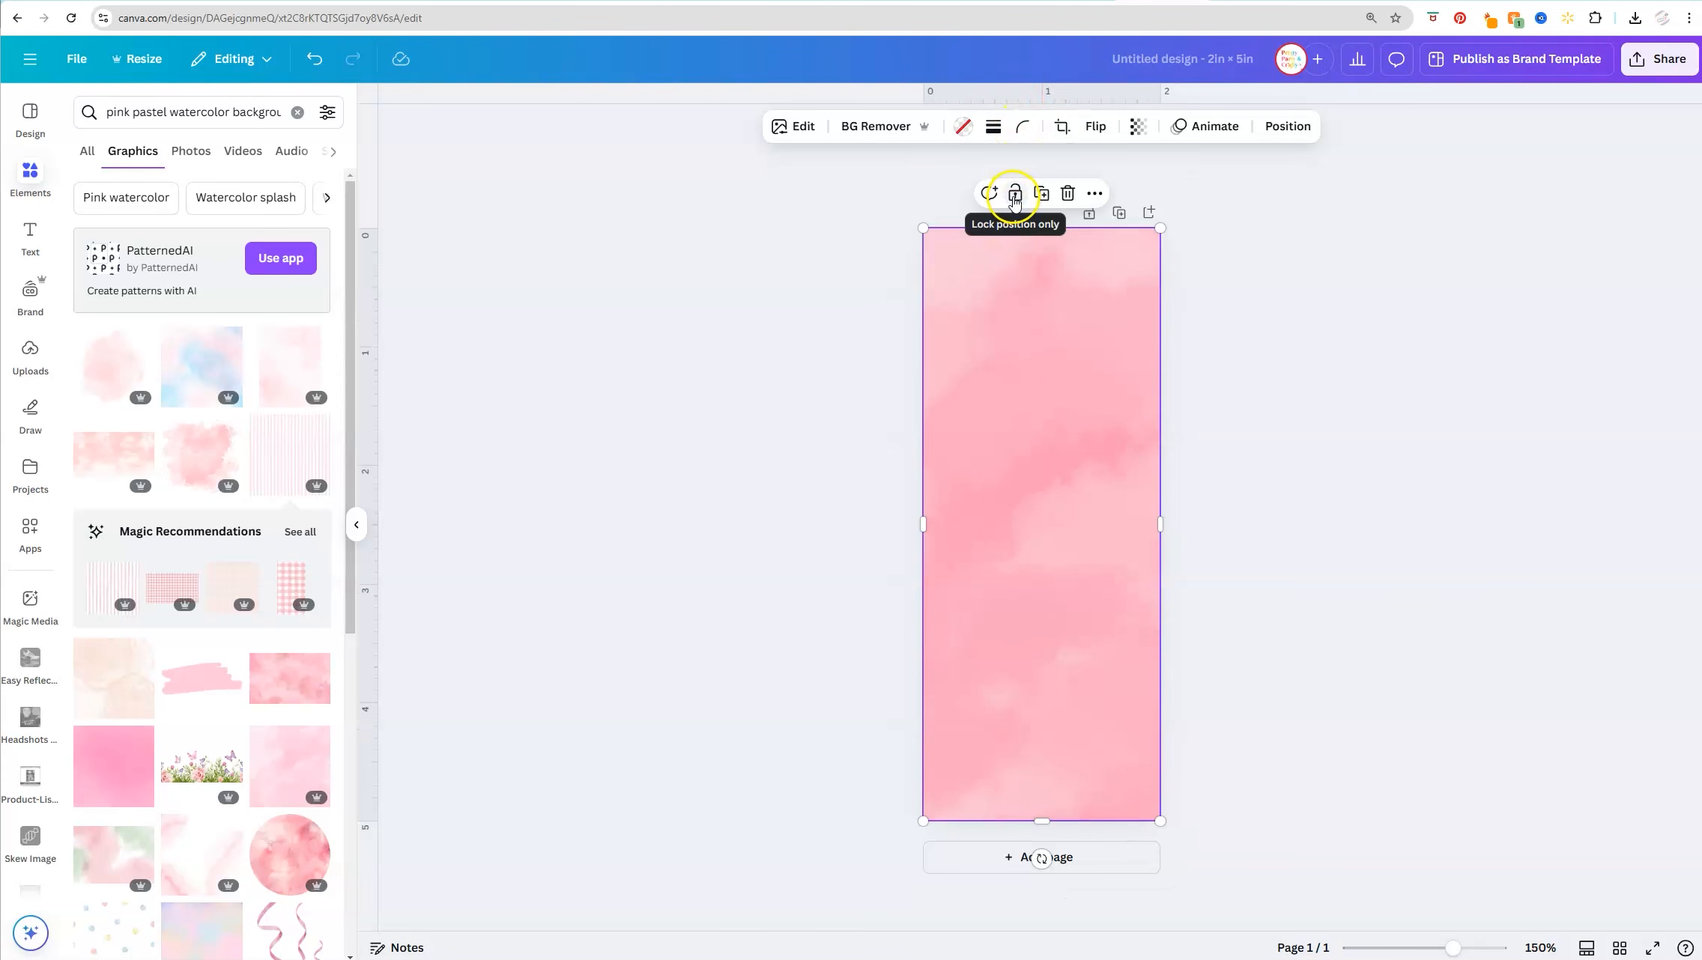
pyautogui.click(1015, 196)
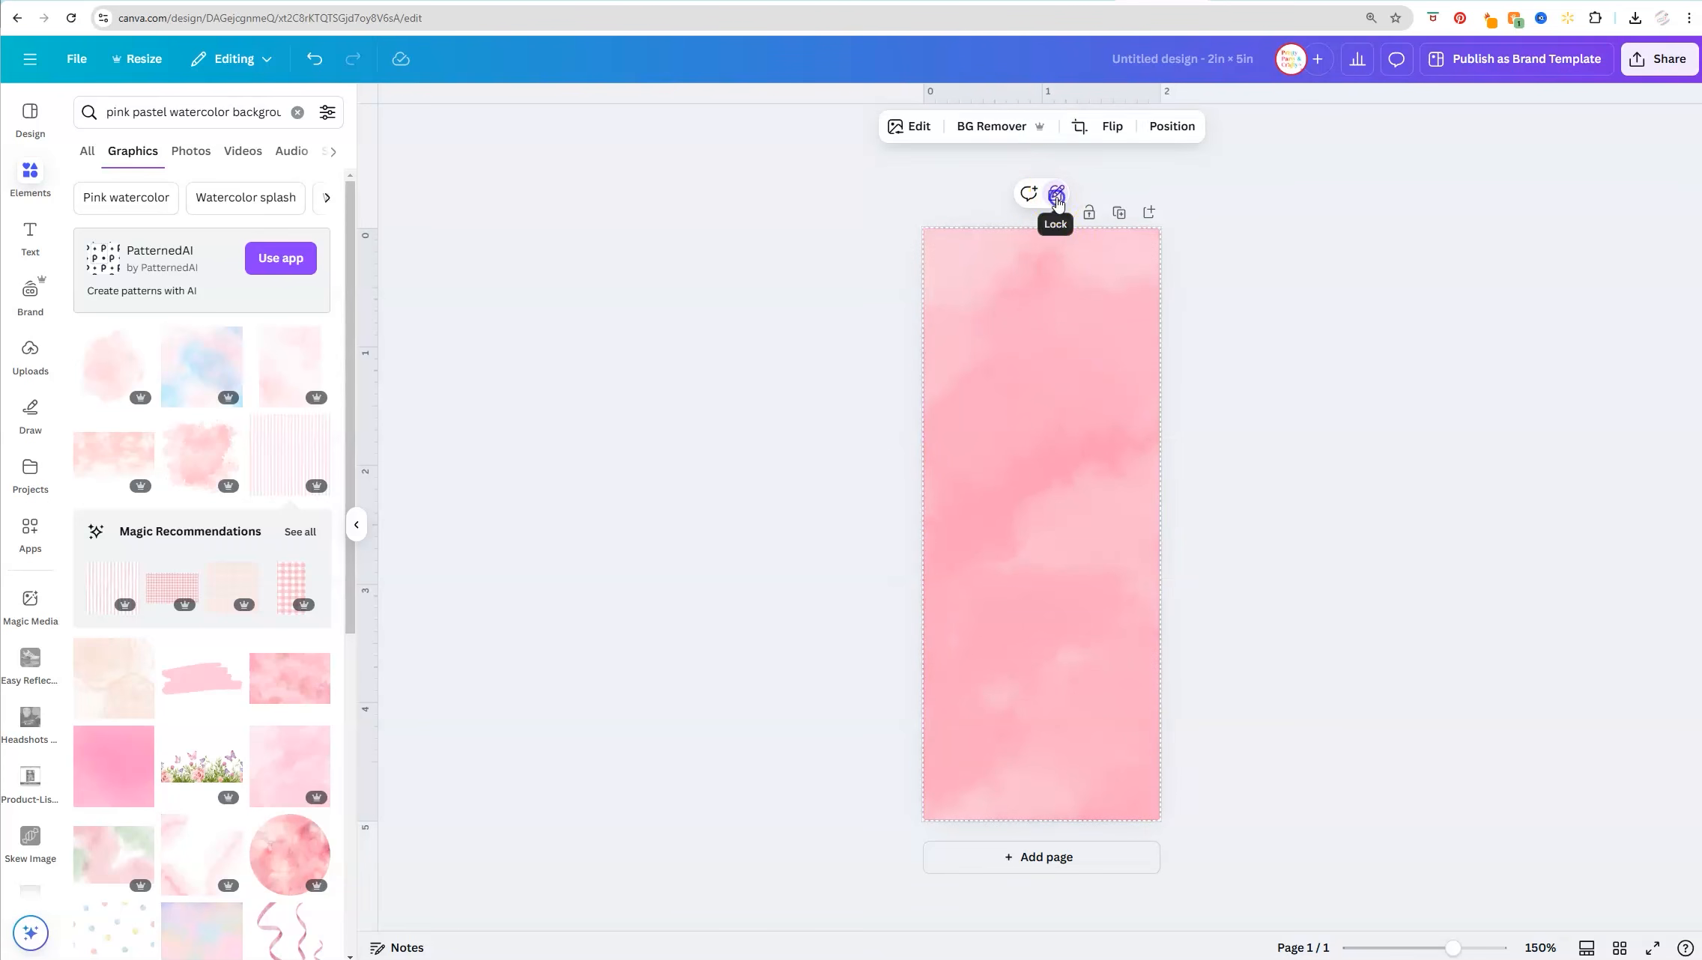
pyautogui.click(1056, 192)
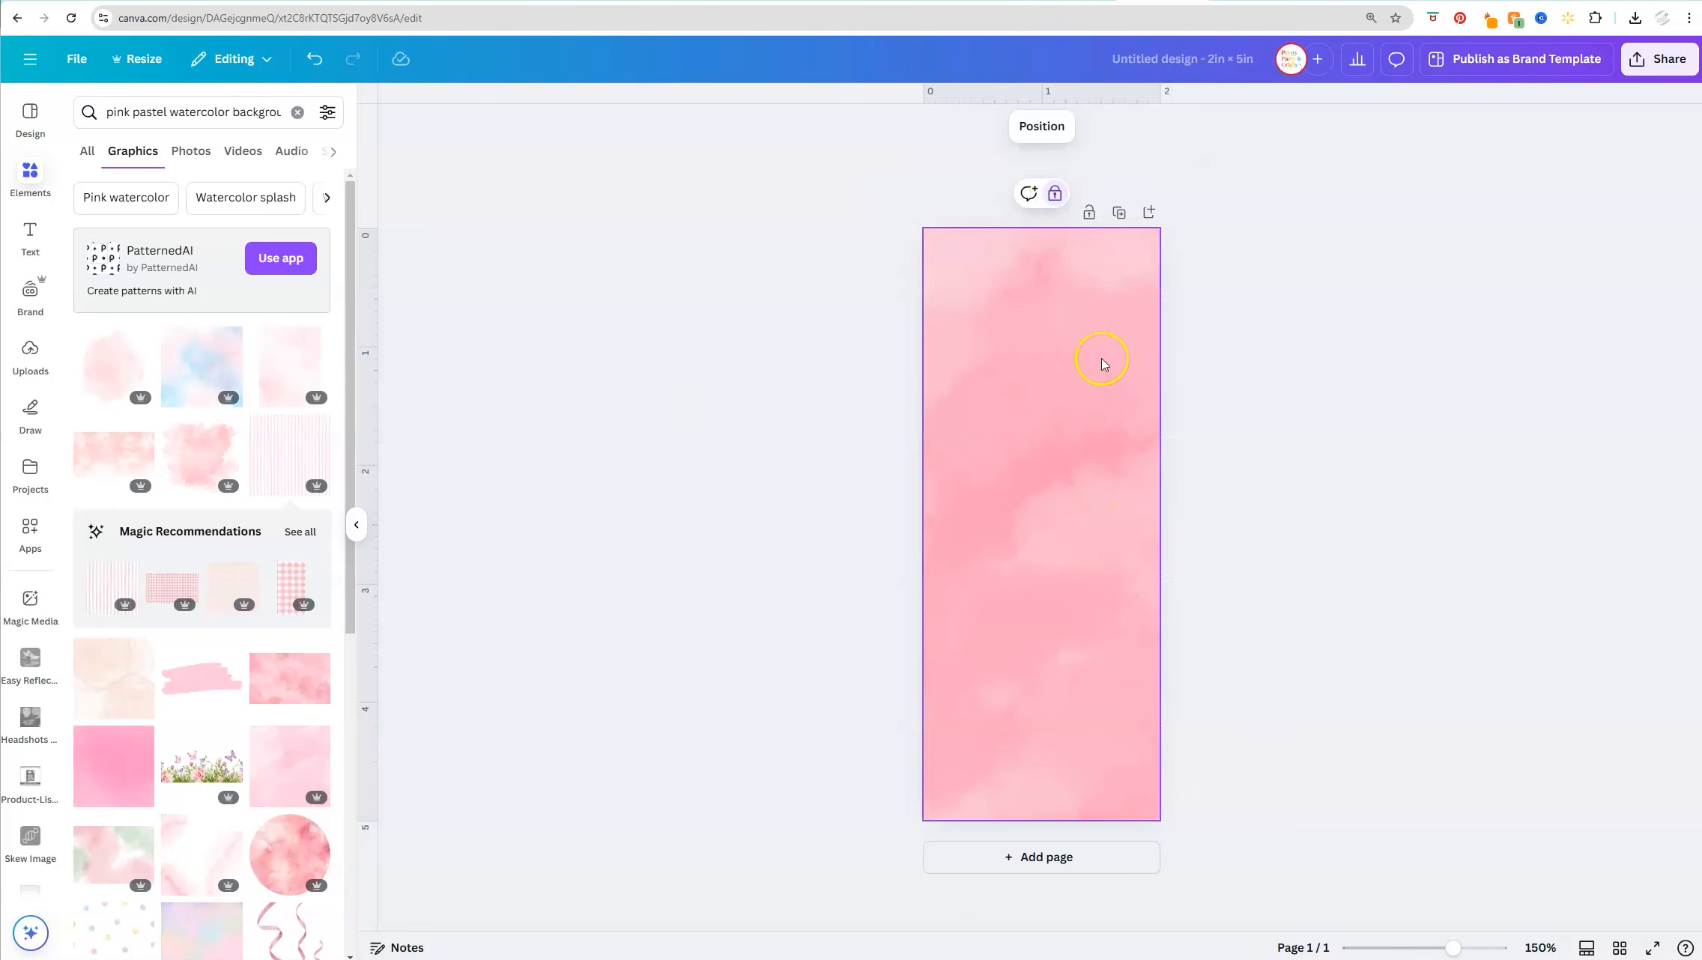
pyautogui.click(1273, 292)
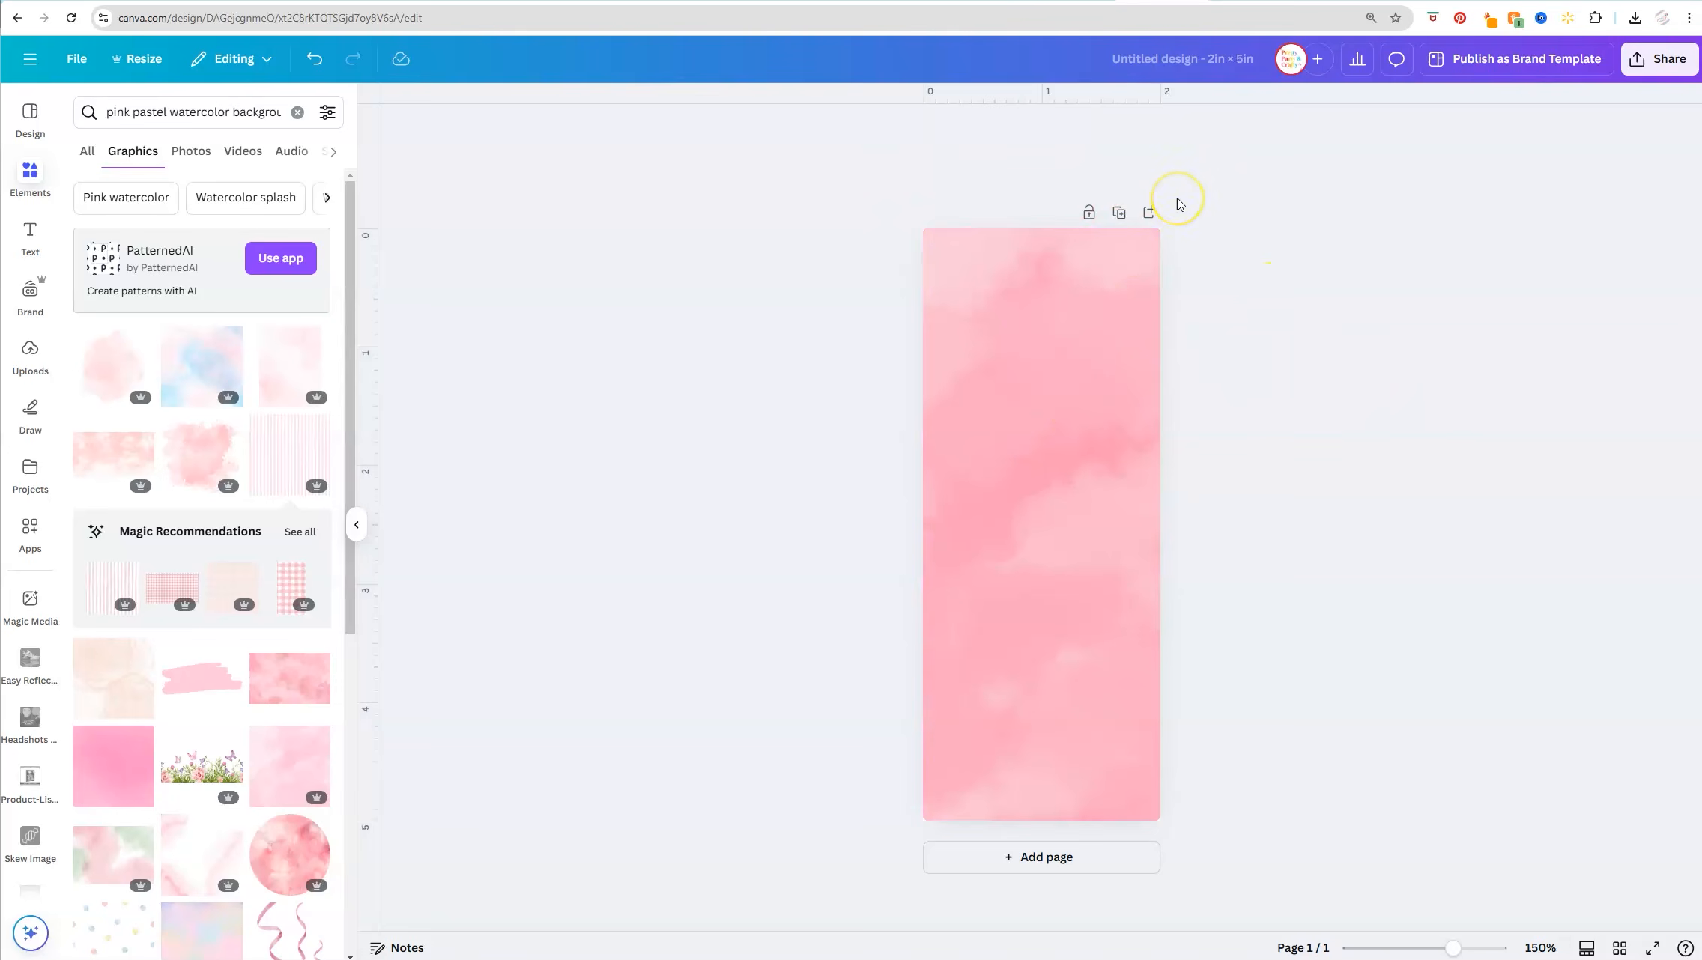
# Examine the rounded corners along the upper edge of the pink background up close.
pyautogui.hotkey('ctrl', '+')
pyautogui.hotkey('ctrl', '+')
pyautogui.hotkey('ctrl', '+')
pyautogui.hotkey('ctrl', '+')
pyautogui.scroll(5, 1305, 251)
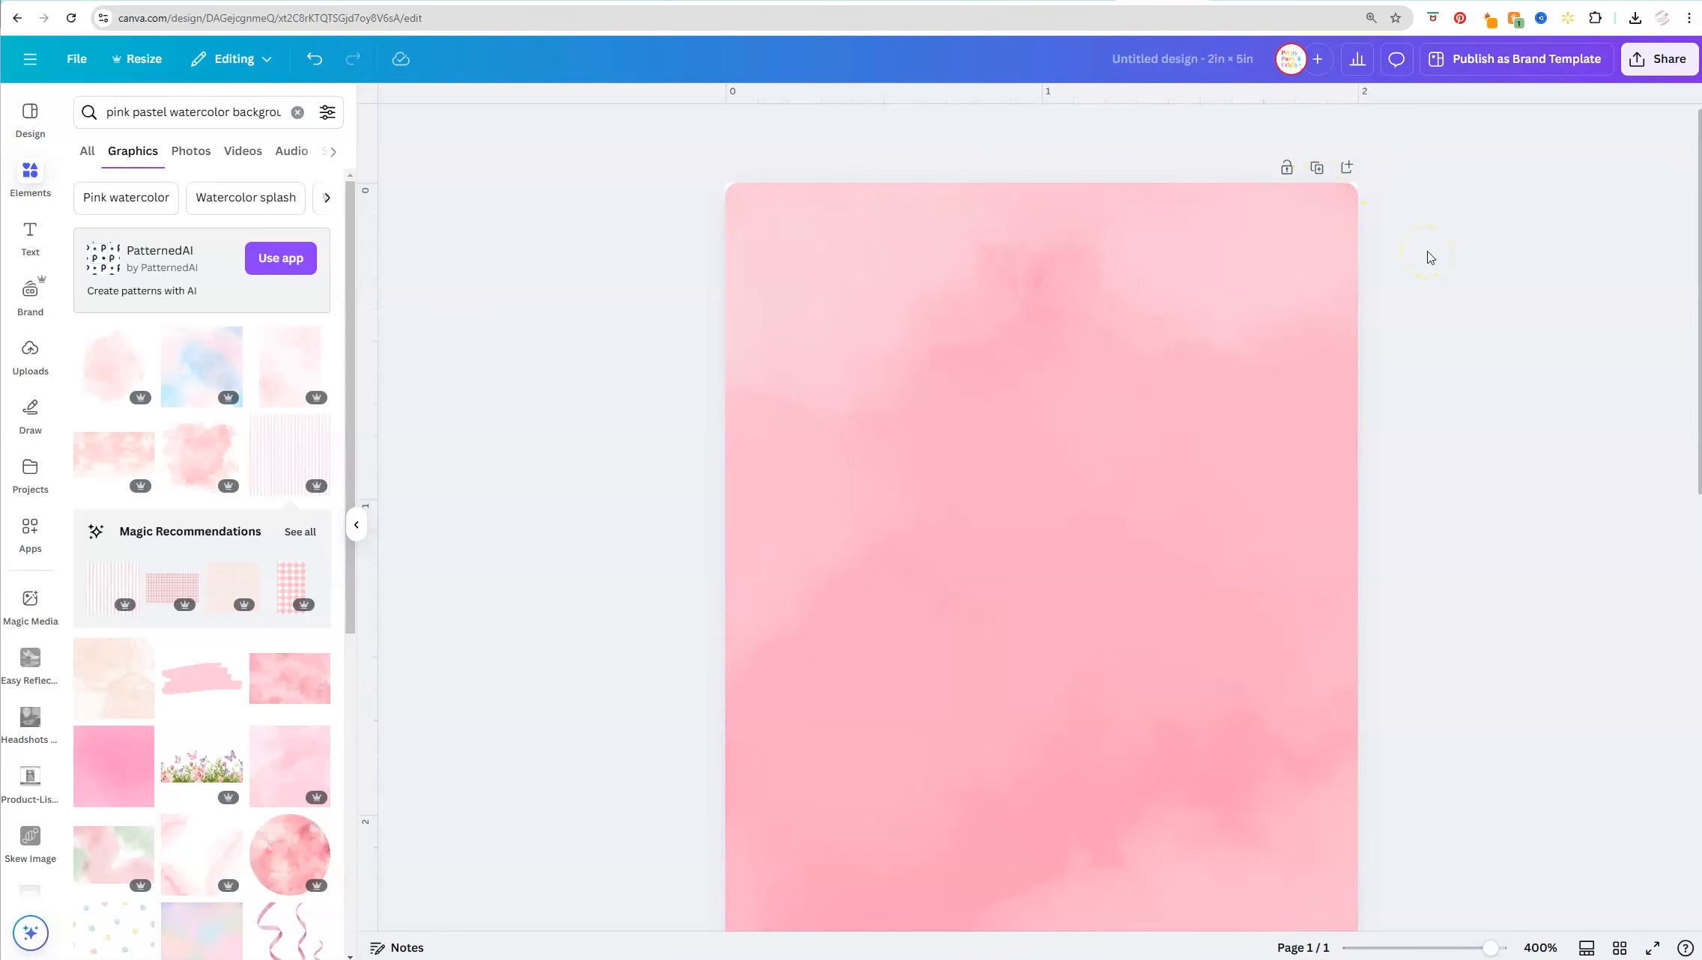
pyautogui.hotkey('ctrl', '-')
pyautogui.hotkey('ctrl', '-')
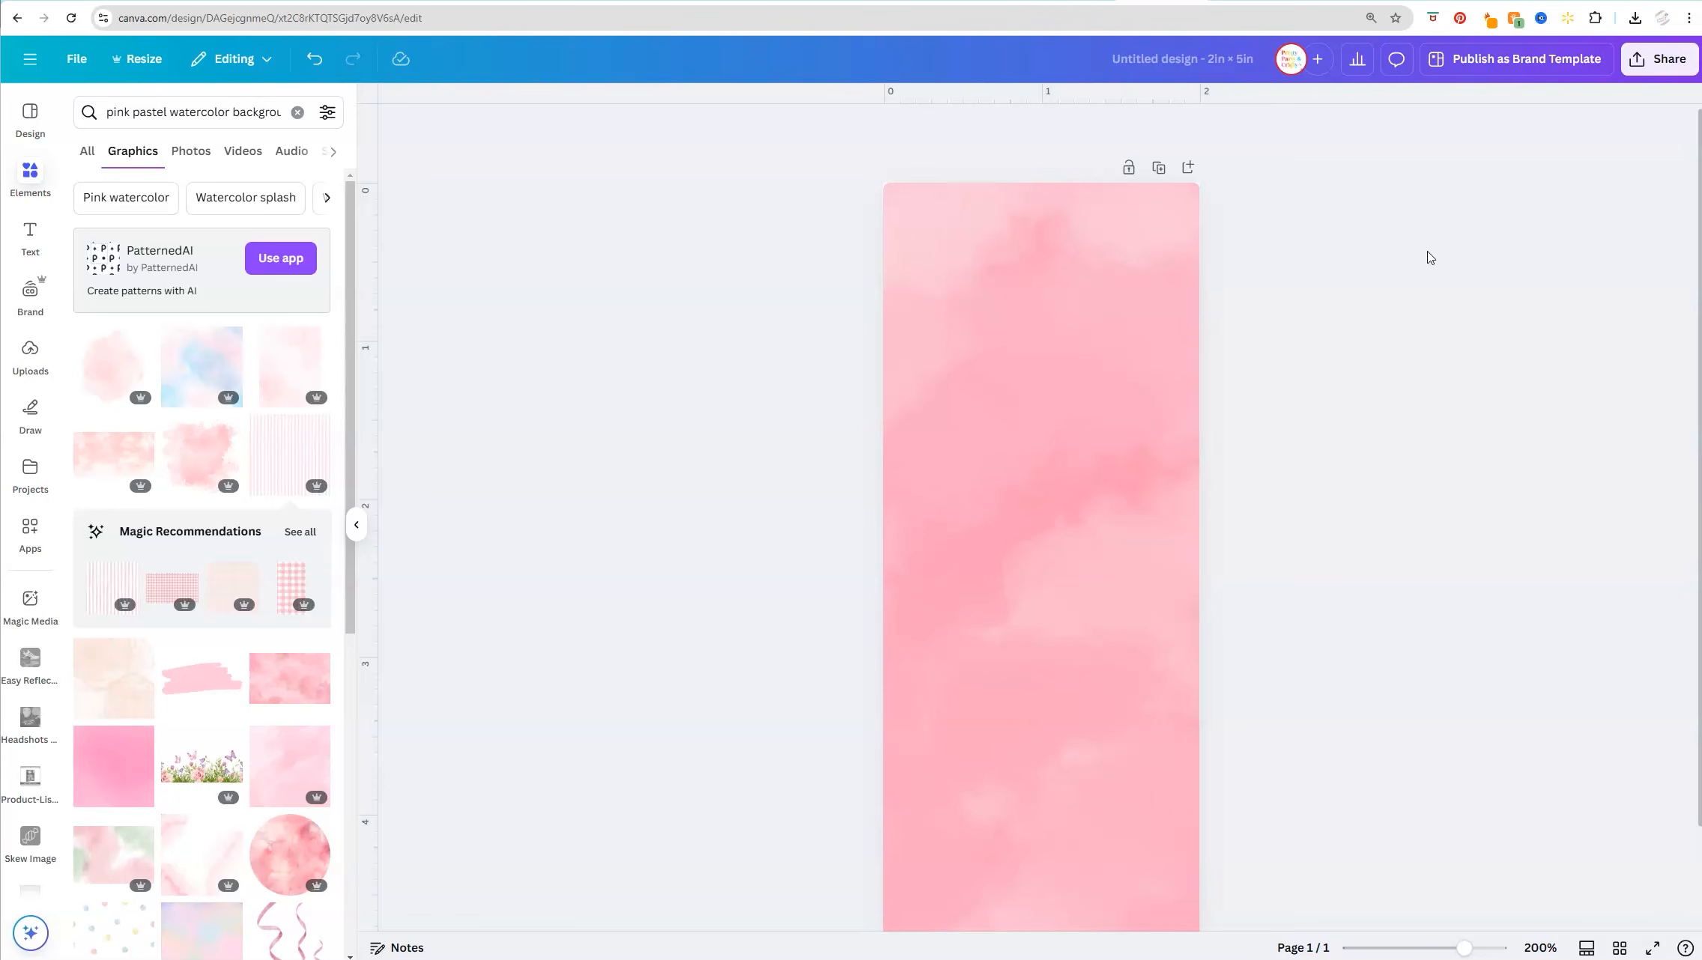
pyautogui.hotkey('ctrl', '-')
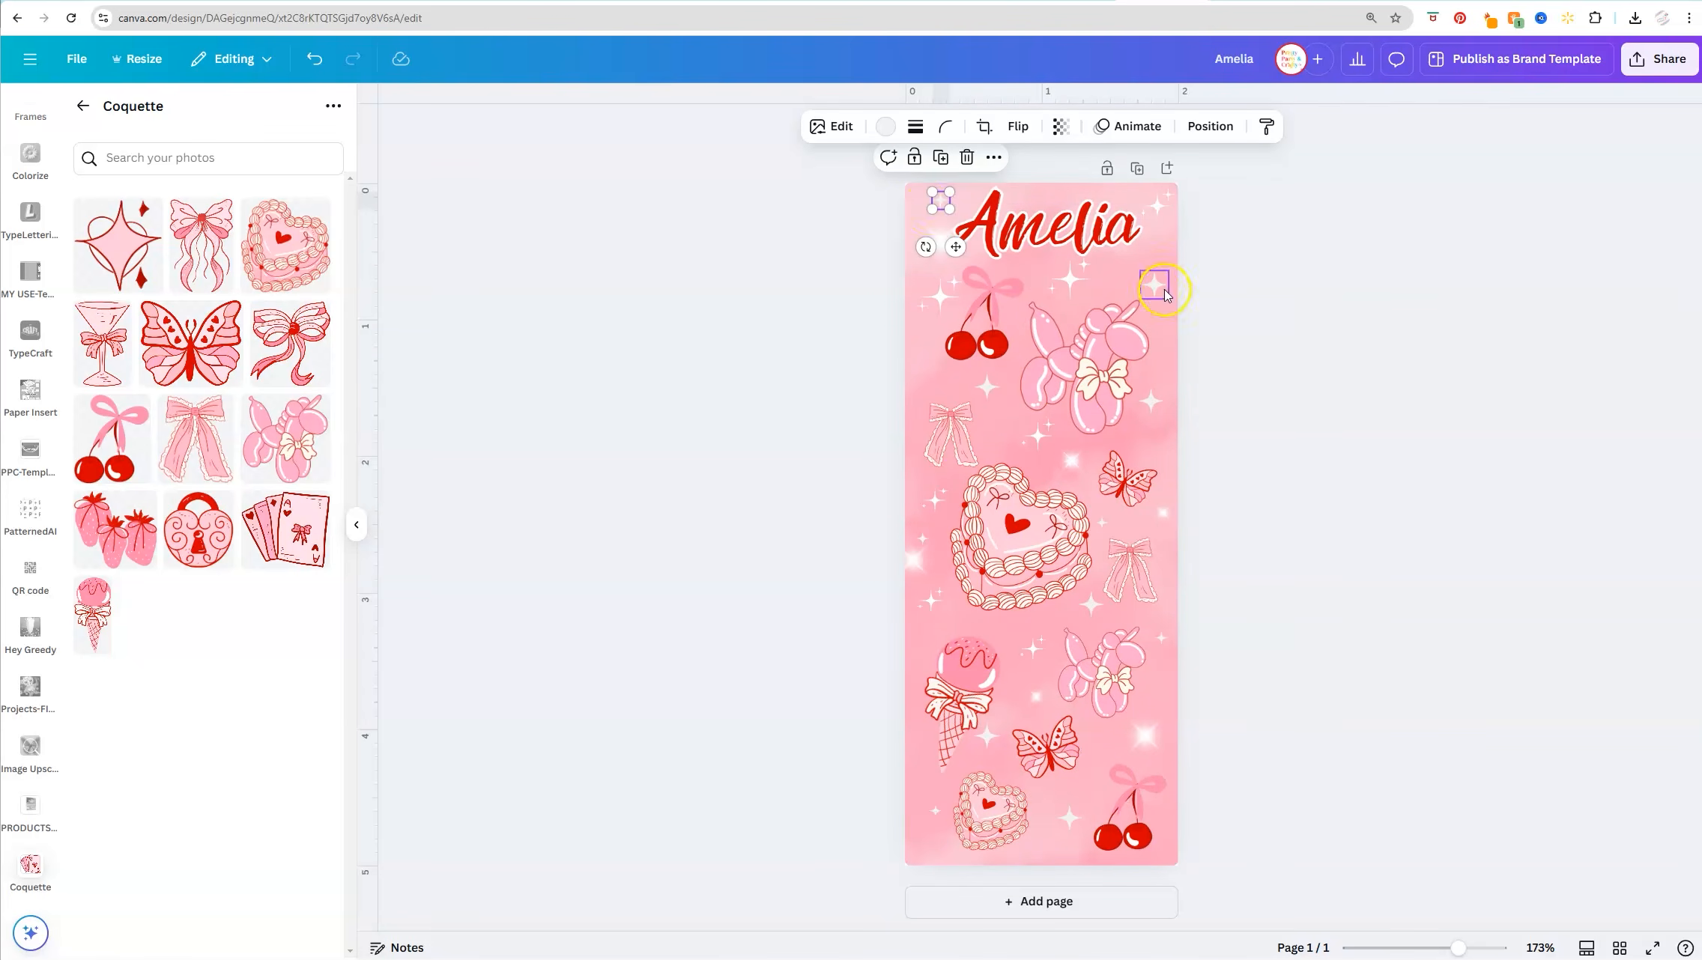
# Nudge the upper lace bow, the upper cherries and the sparkle beside them slightly toward the page's left edge.
pyautogui.click(1346, 694)
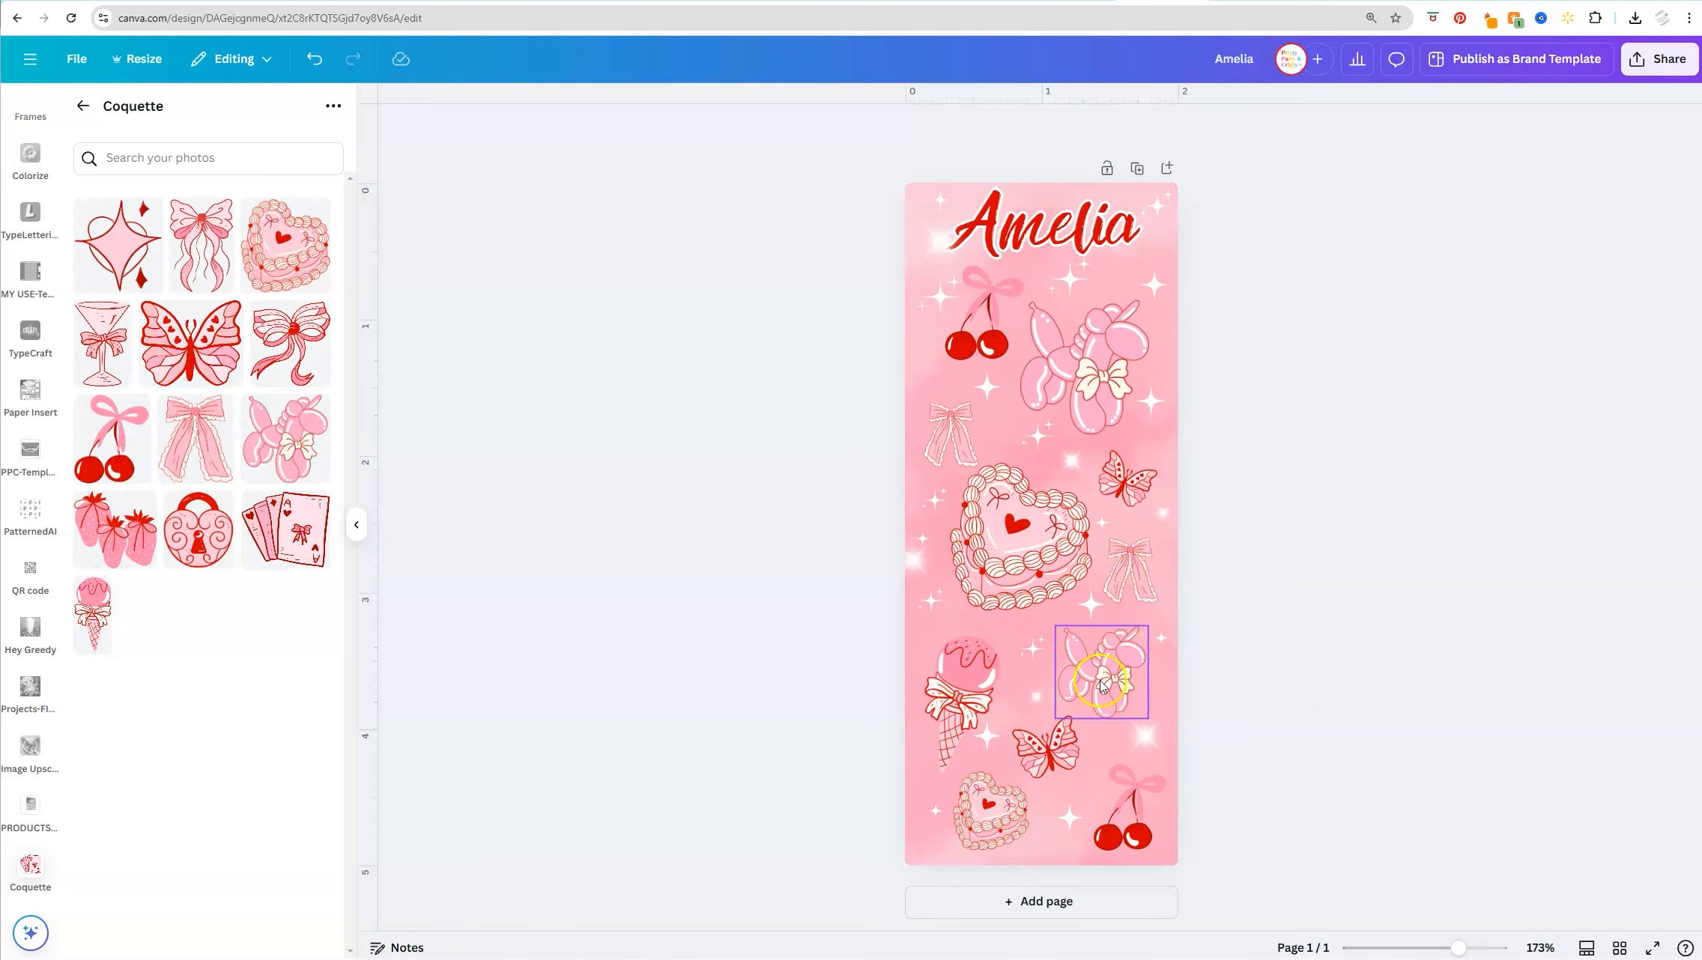
pyautogui.click(950, 423)
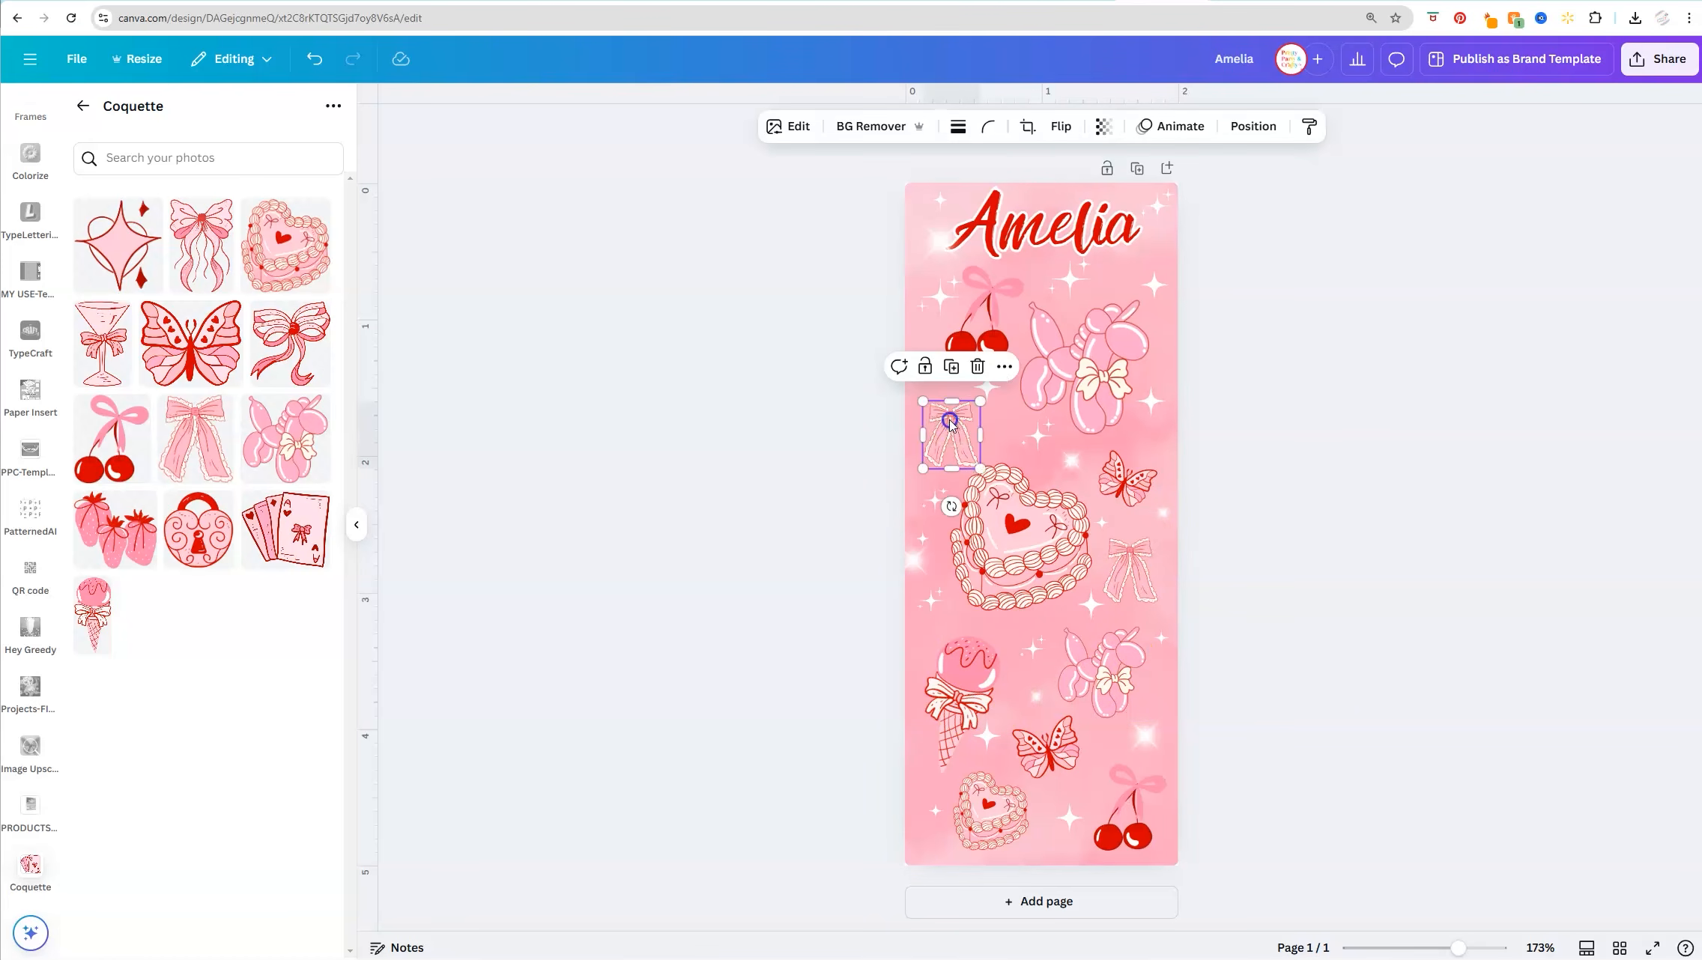
pyautogui.click(986, 304)
pyautogui.moveTo(985, 304); pyautogui.dragTo(981, 304)
pyautogui.click(931, 301)
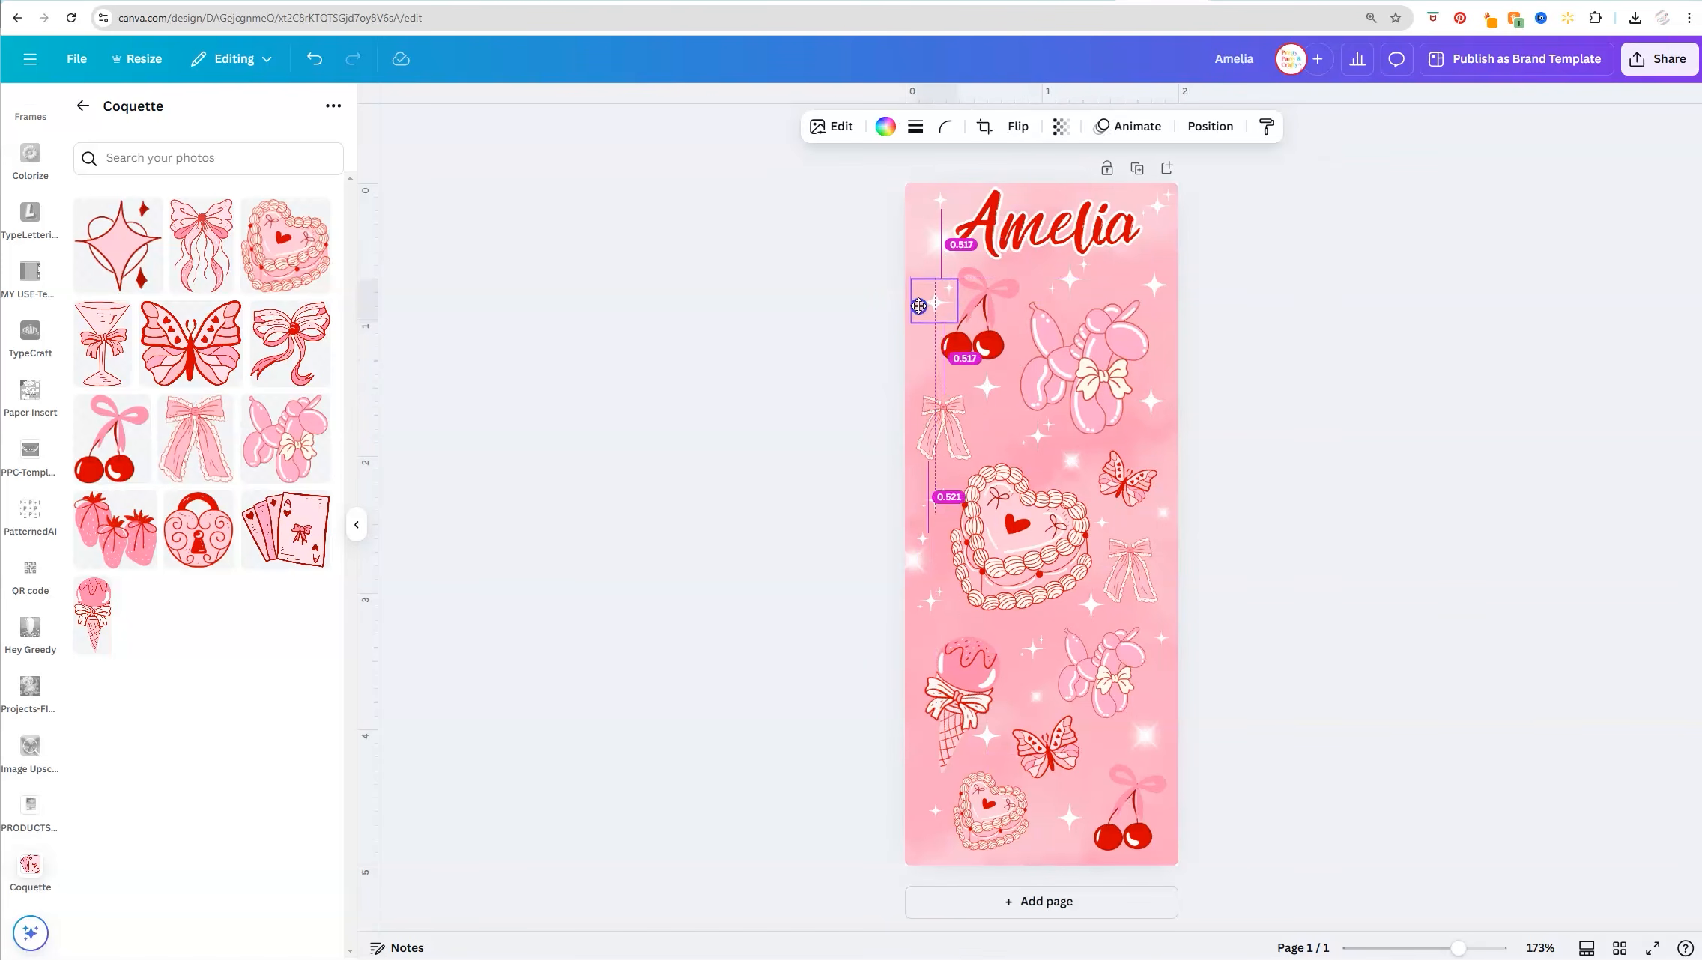
# Apply an Outline shadow effect in white (#FFFFFF) to the upper cherries clipart.
pyautogui.click(977, 307)
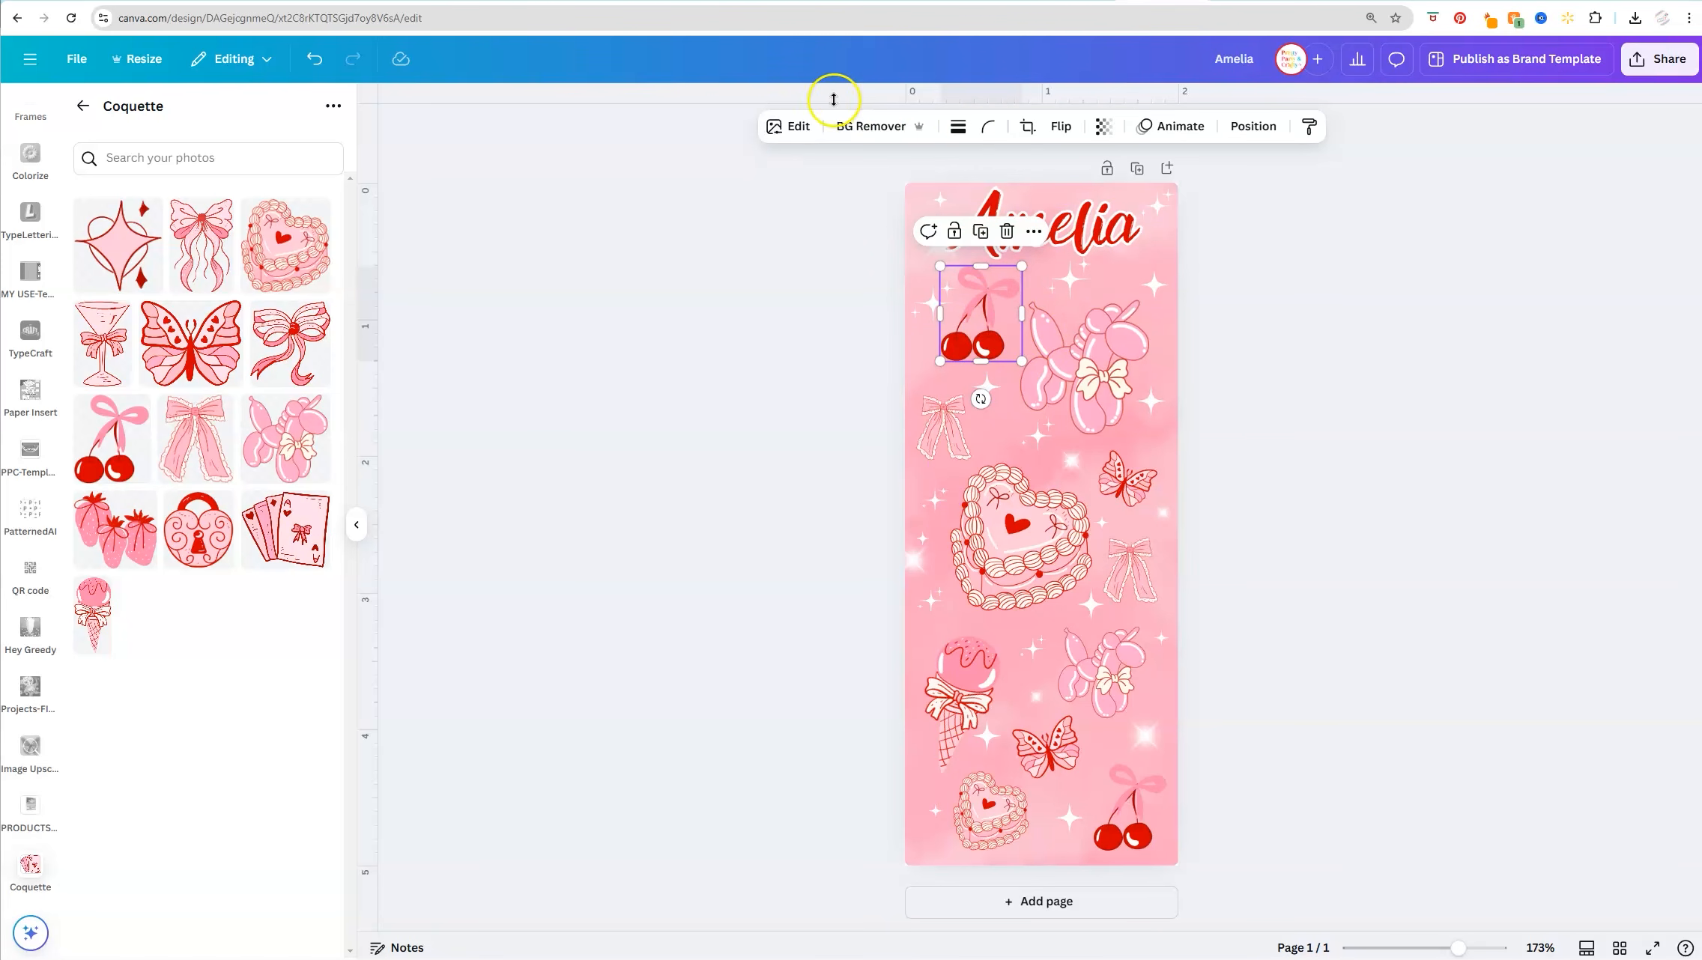
pyautogui.click(801, 128)
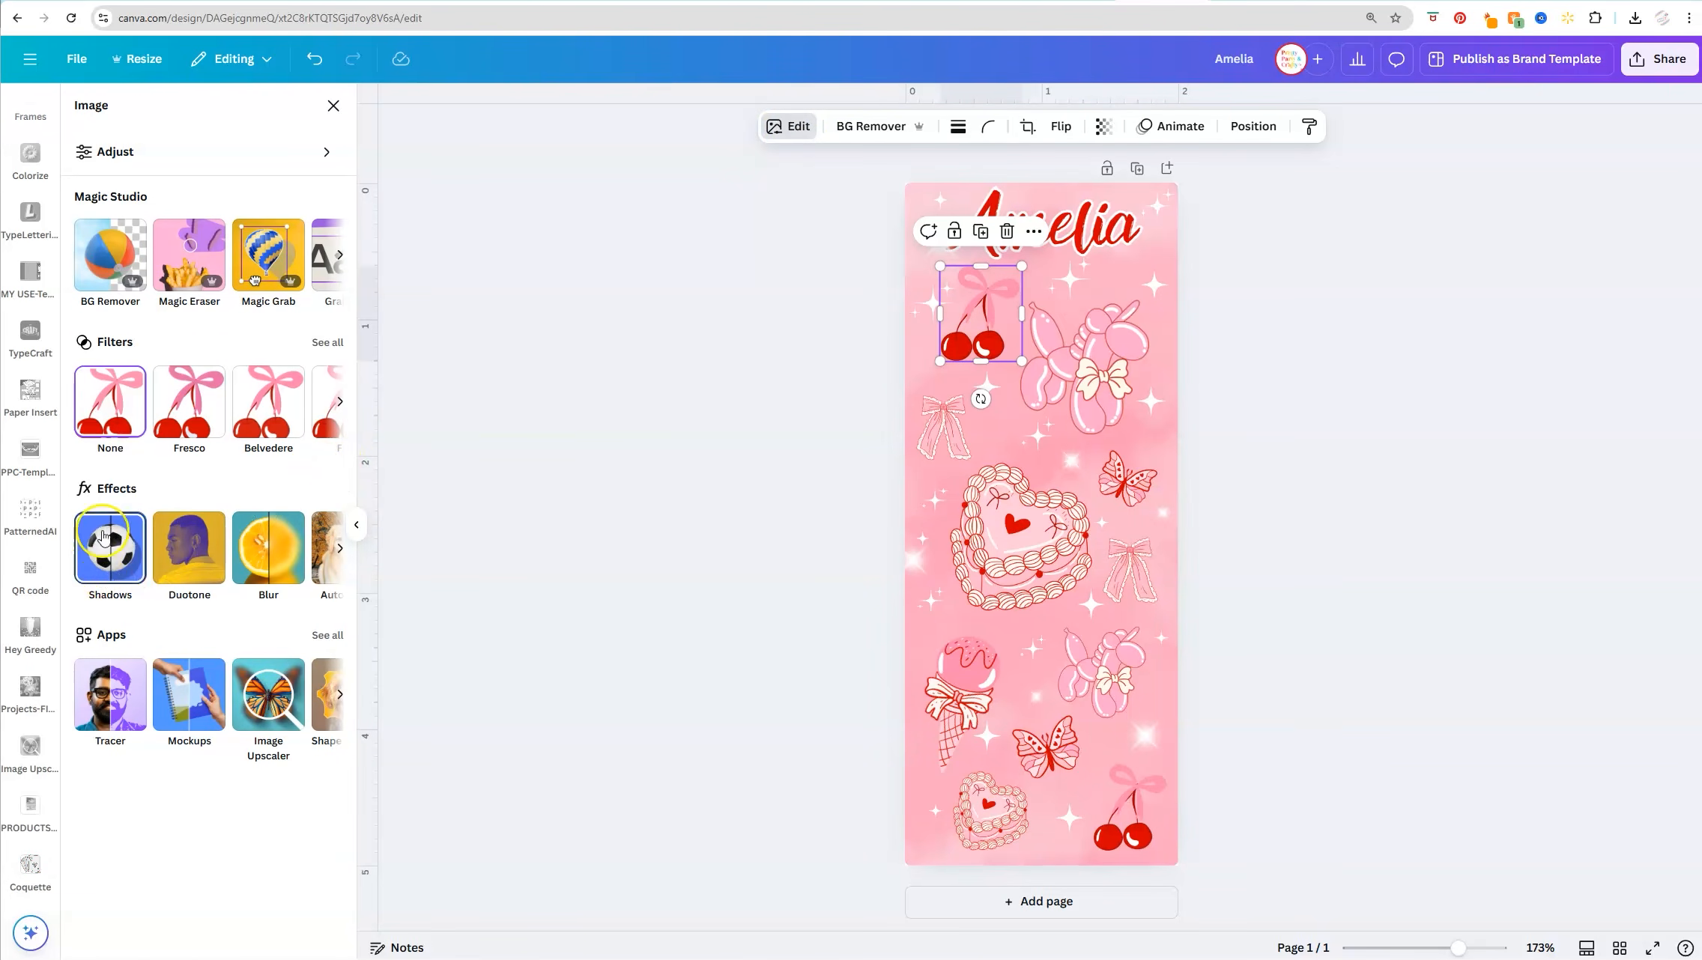
pyautogui.click(111, 553)
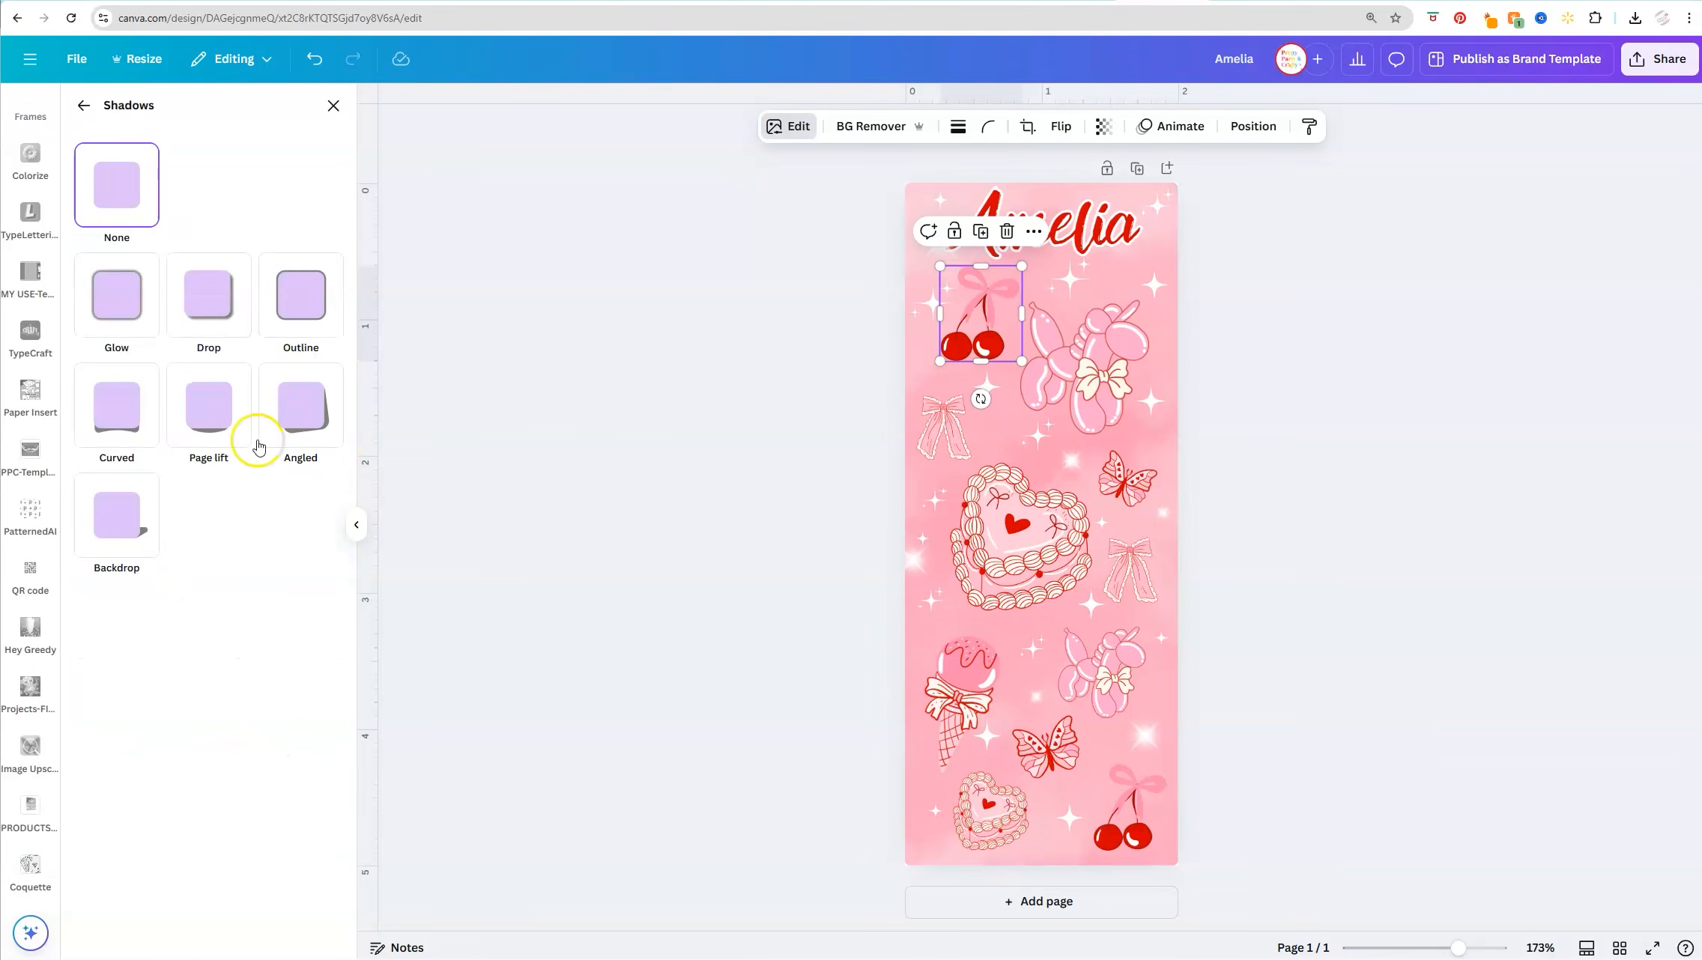
pyautogui.click(302, 314)
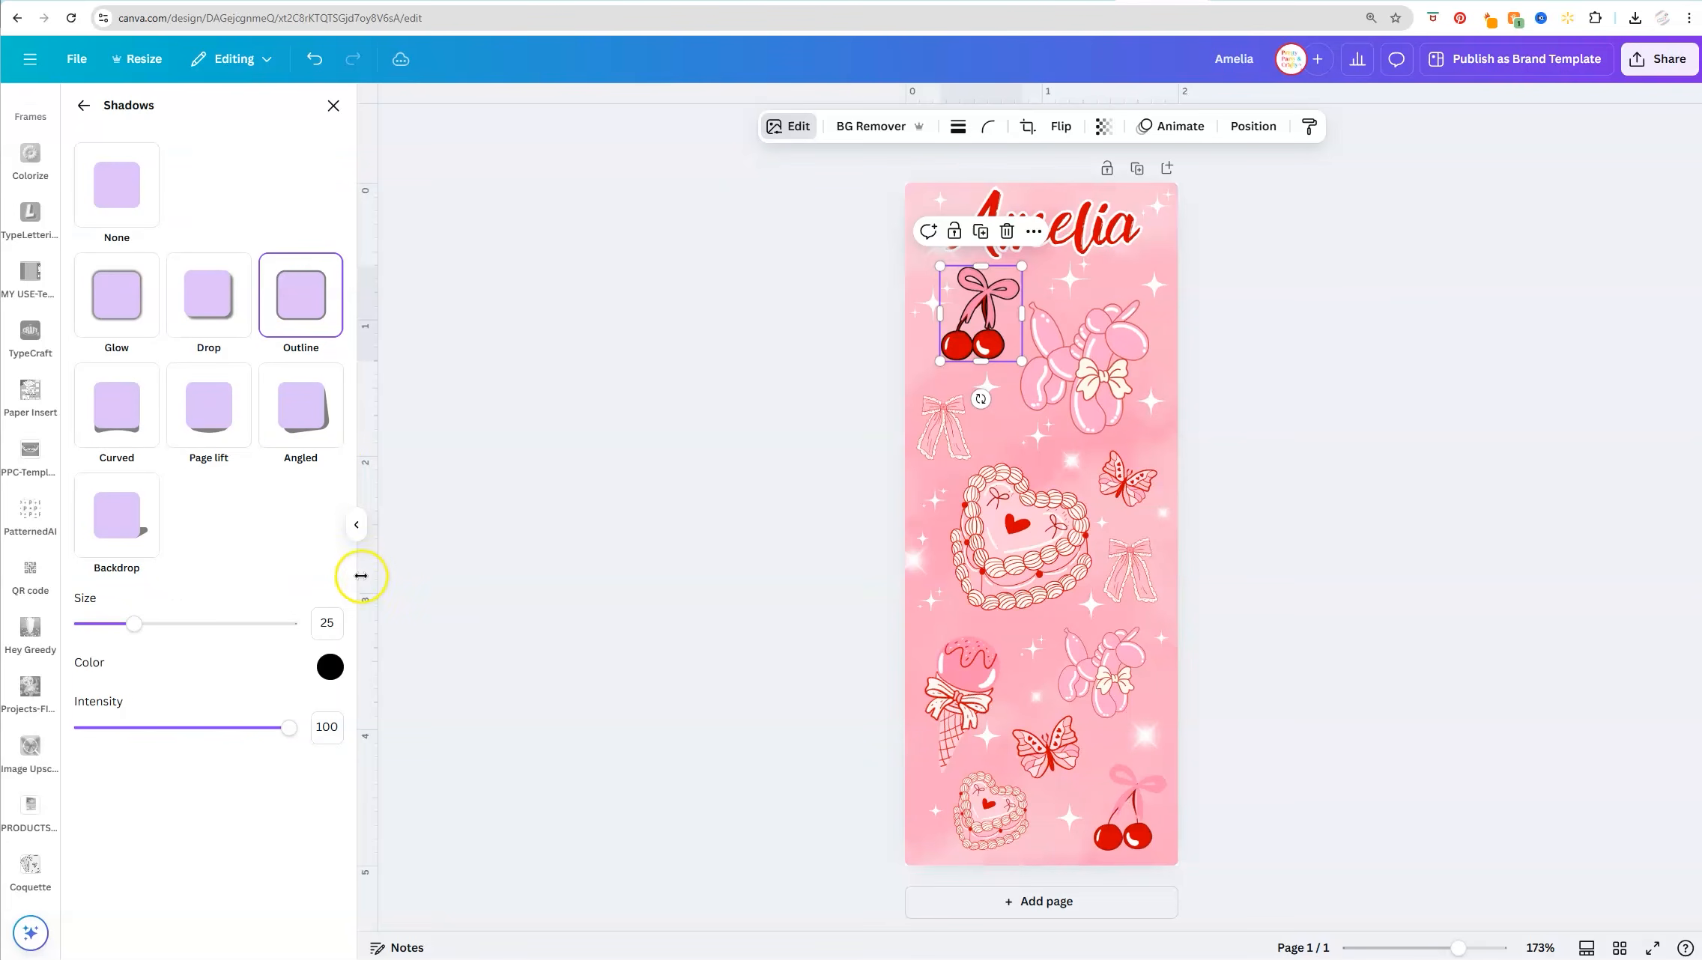
pyautogui.click(331, 669)
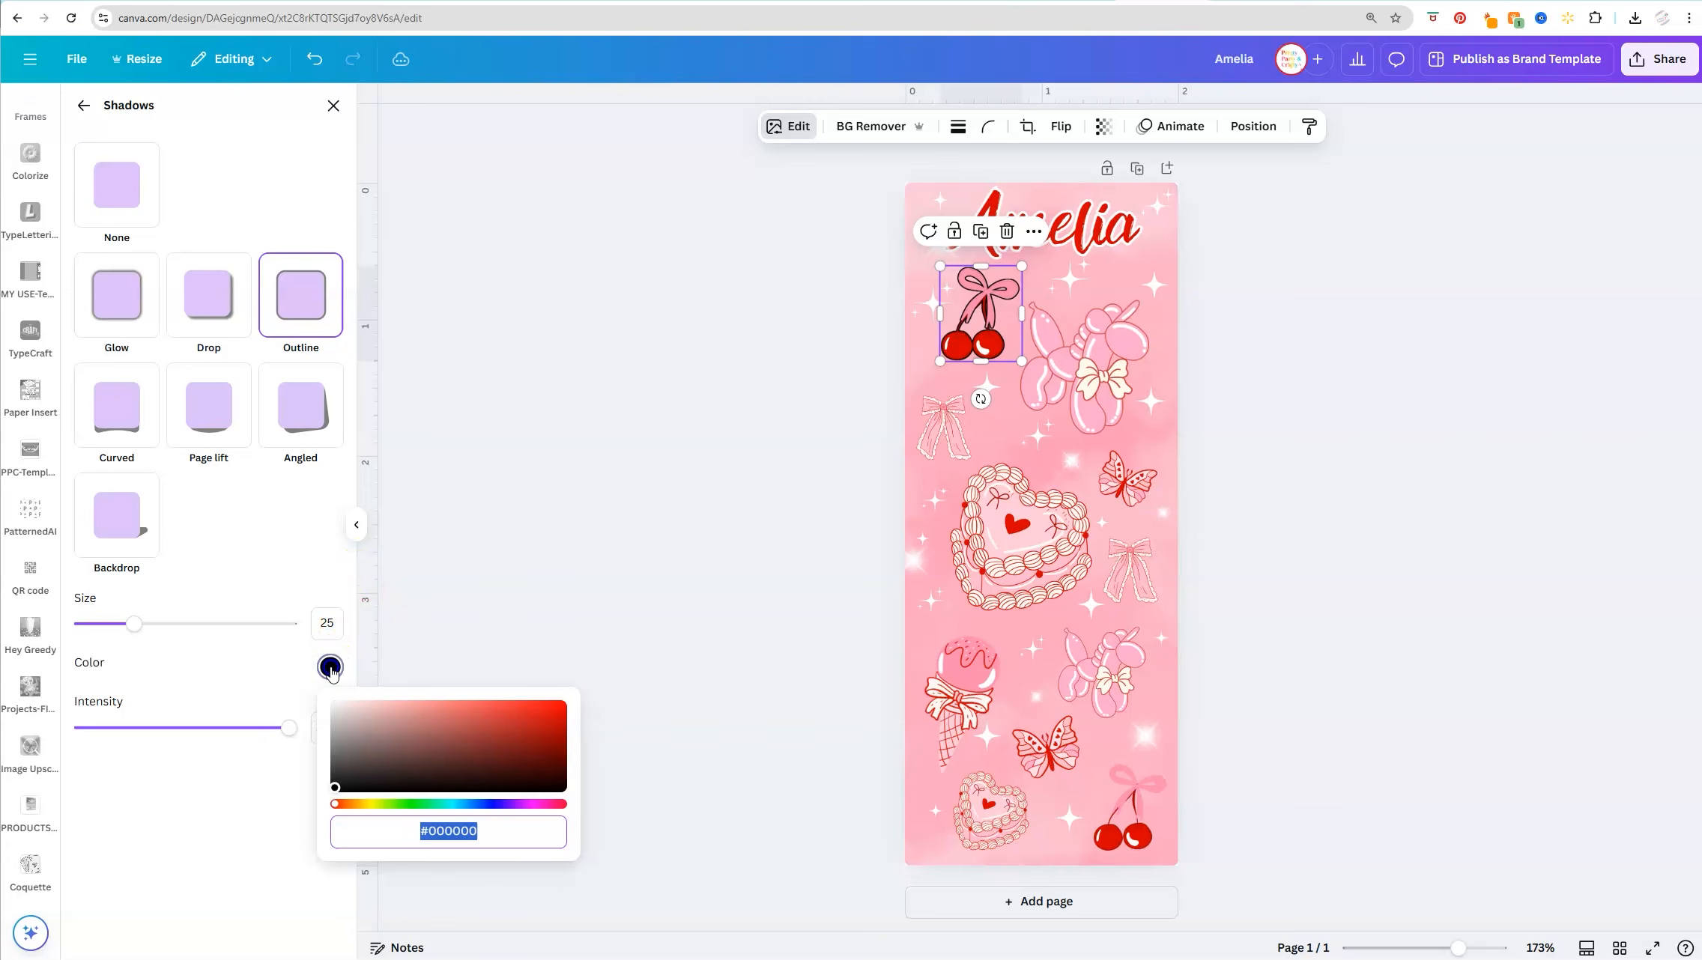
pyautogui.click(334, 706)
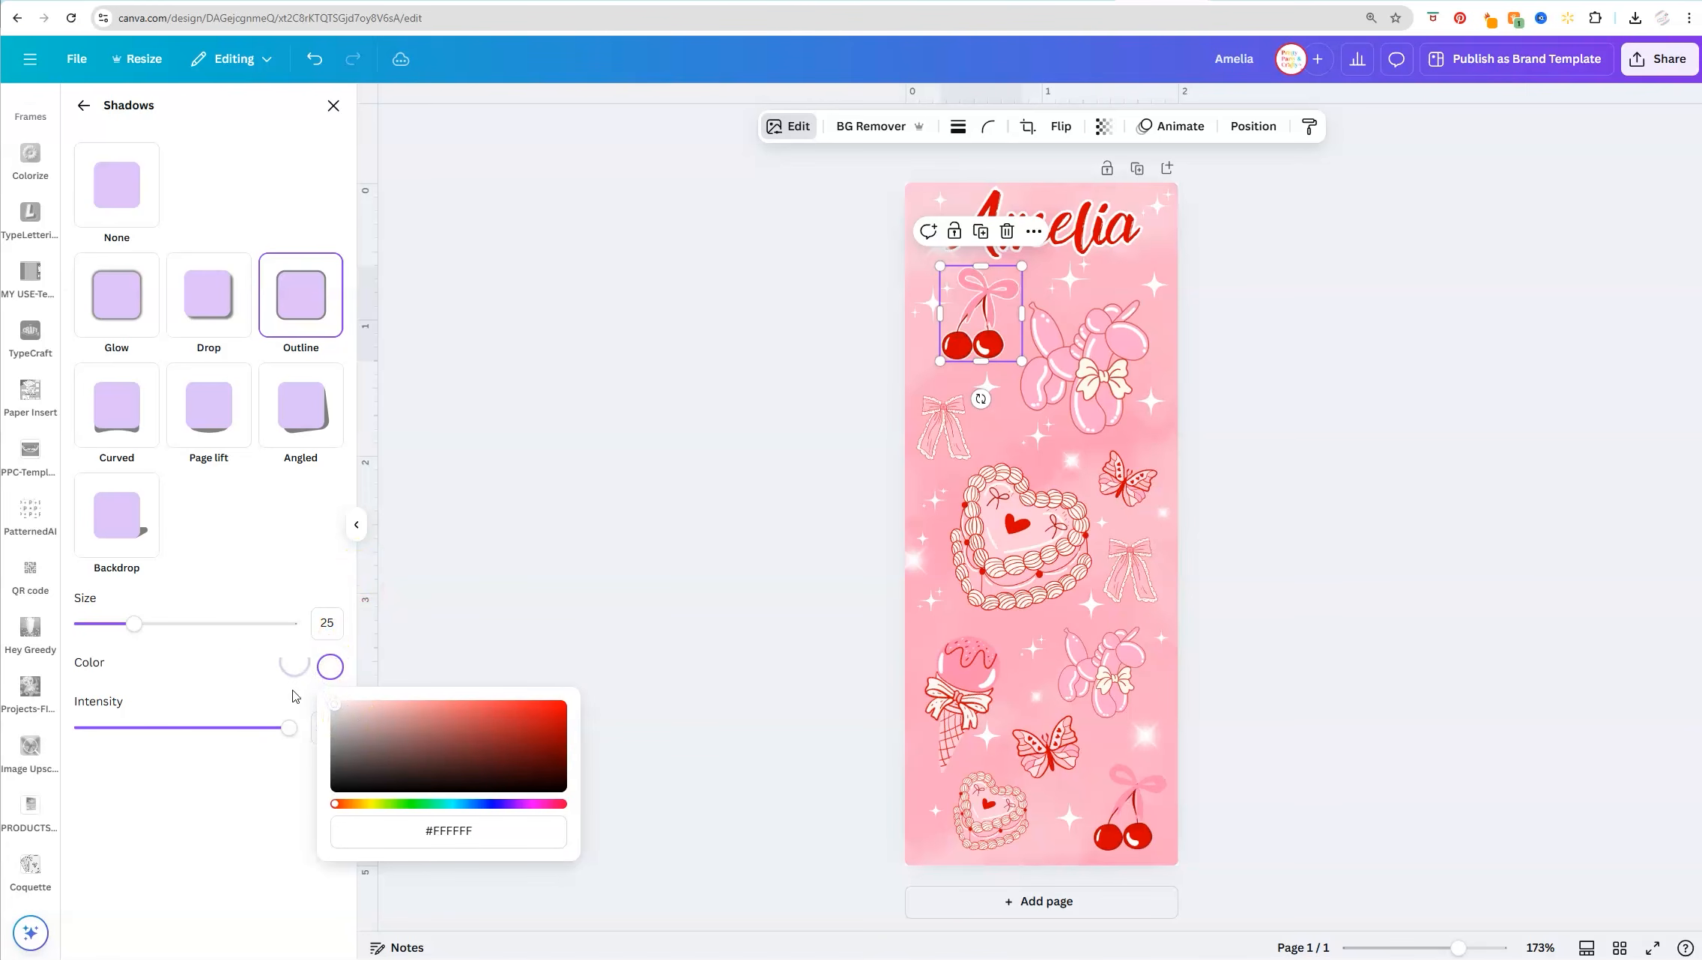
# Thicken the upper cherries' white outline to size 78.
pyautogui.click(138, 625)
pyautogui.moveTo(138, 625); pyautogui.dragTo(180, 626)
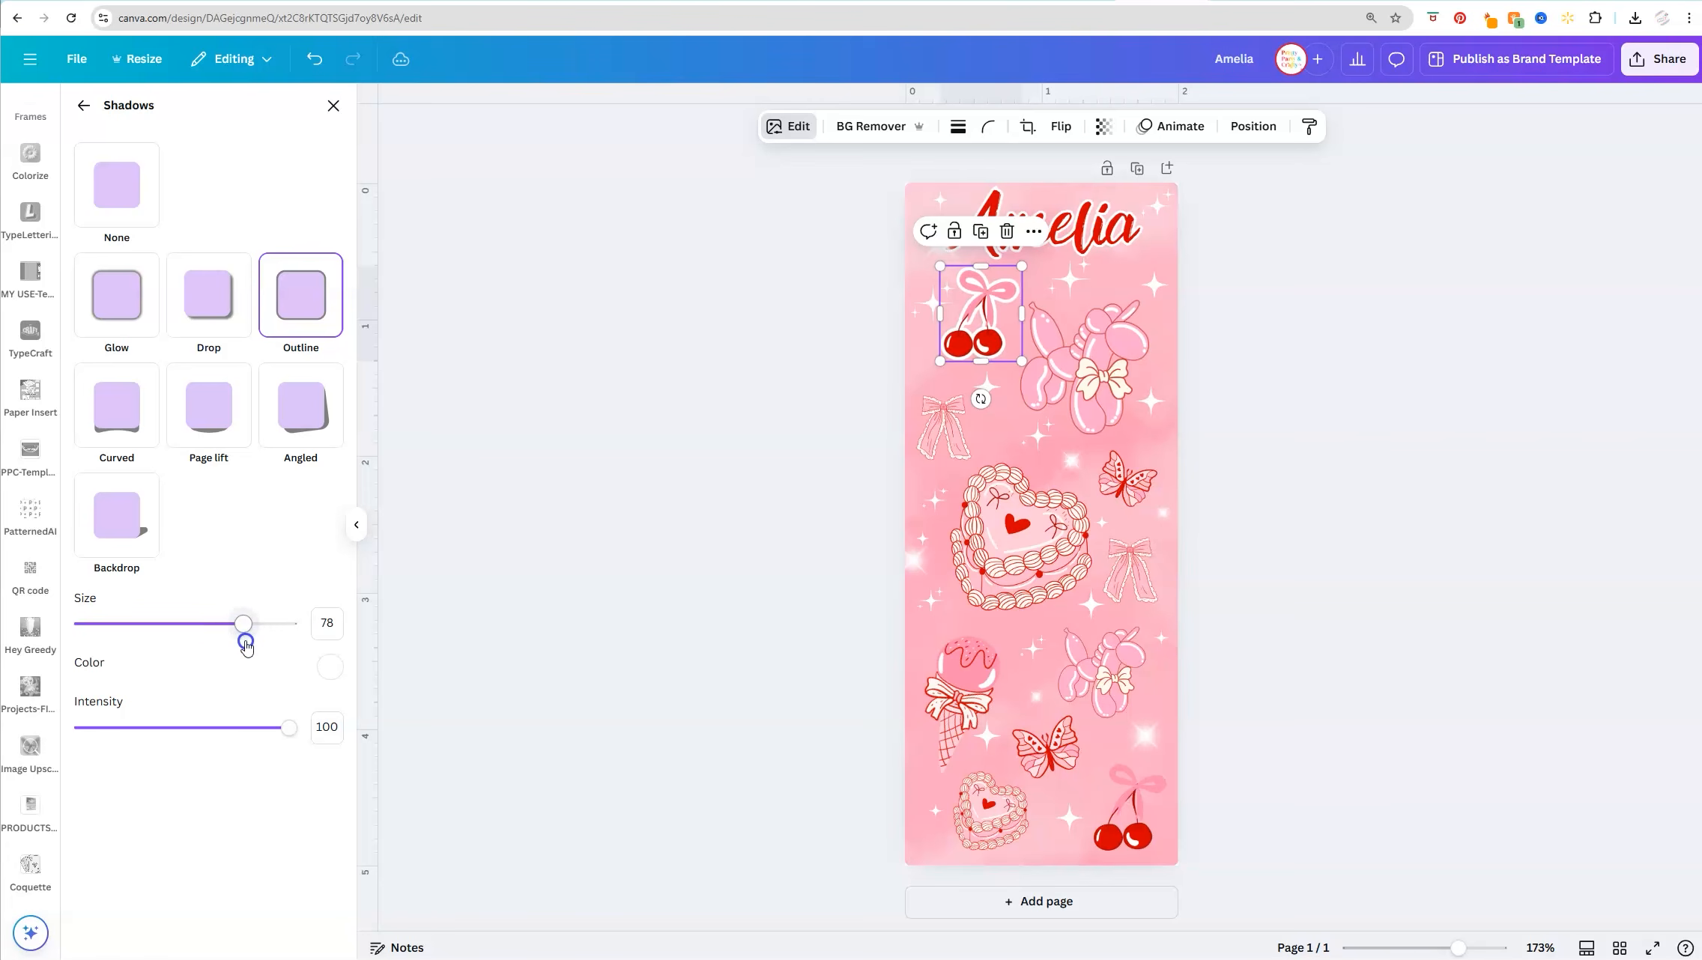
pyautogui.moveTo(246, 647)
pyautogui.mouseDown()
pyautogui.moveTo(266, 642)
pyautogui.moveTo(171, 635)
pyautogui.moveTo(242, 648)
pyautogui.mouseUp()
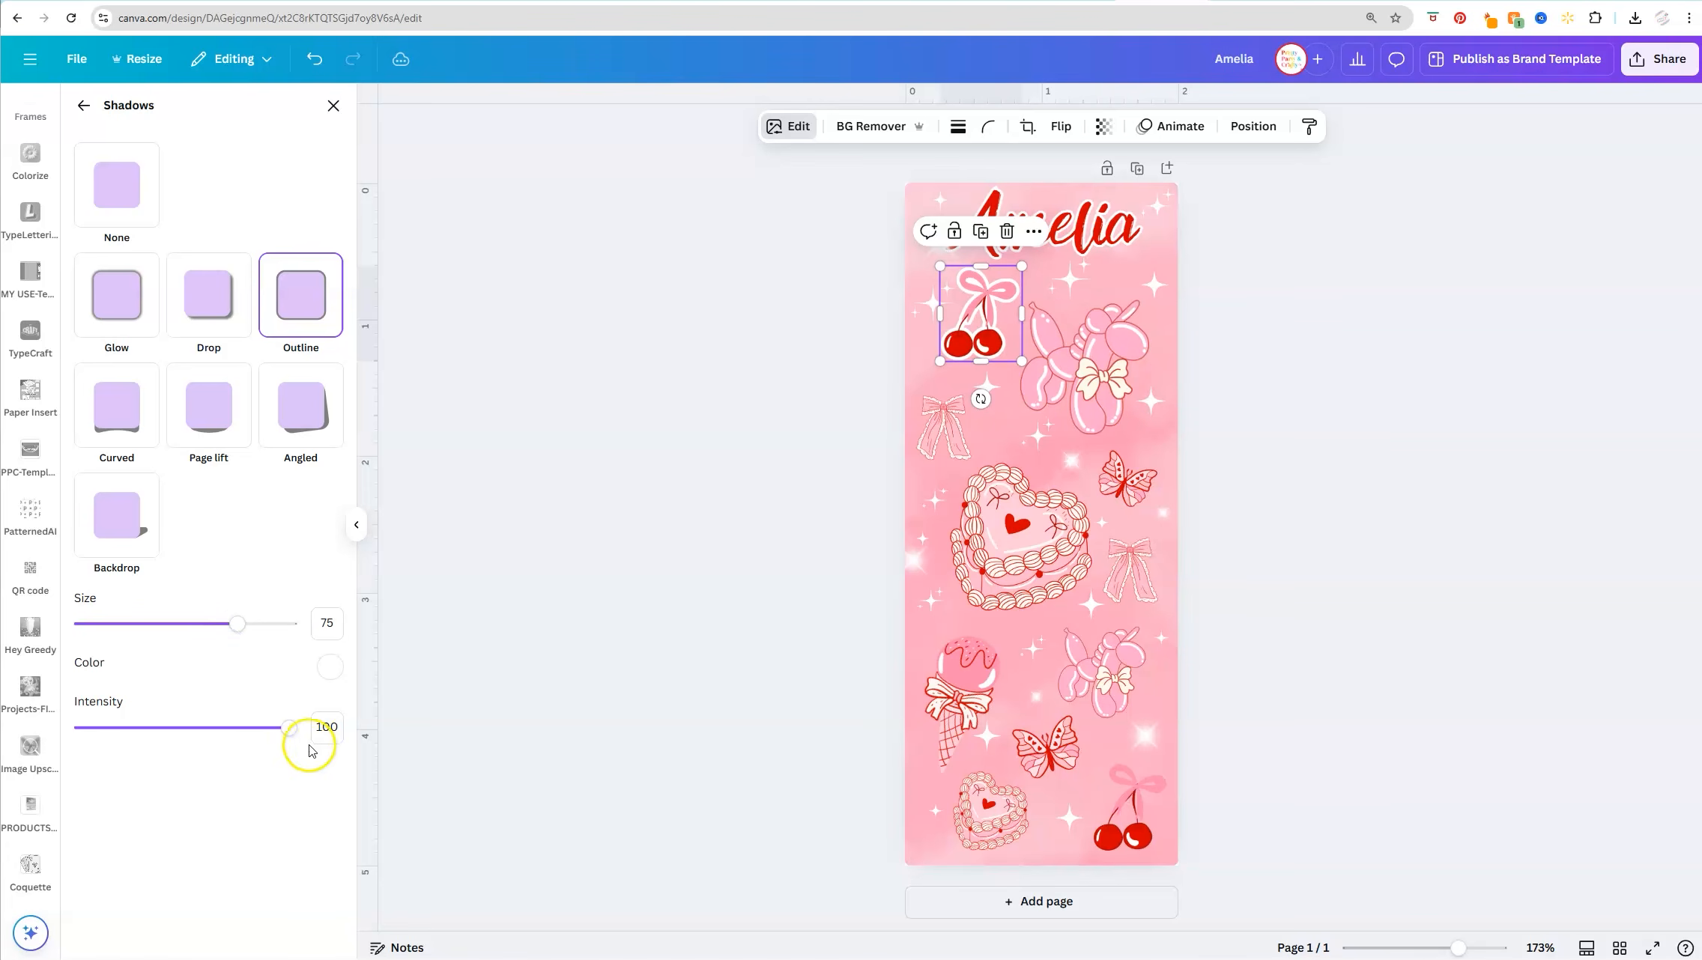
pyautogui.moveTo(241, 628); pyautogui.dragTo(247, 629)
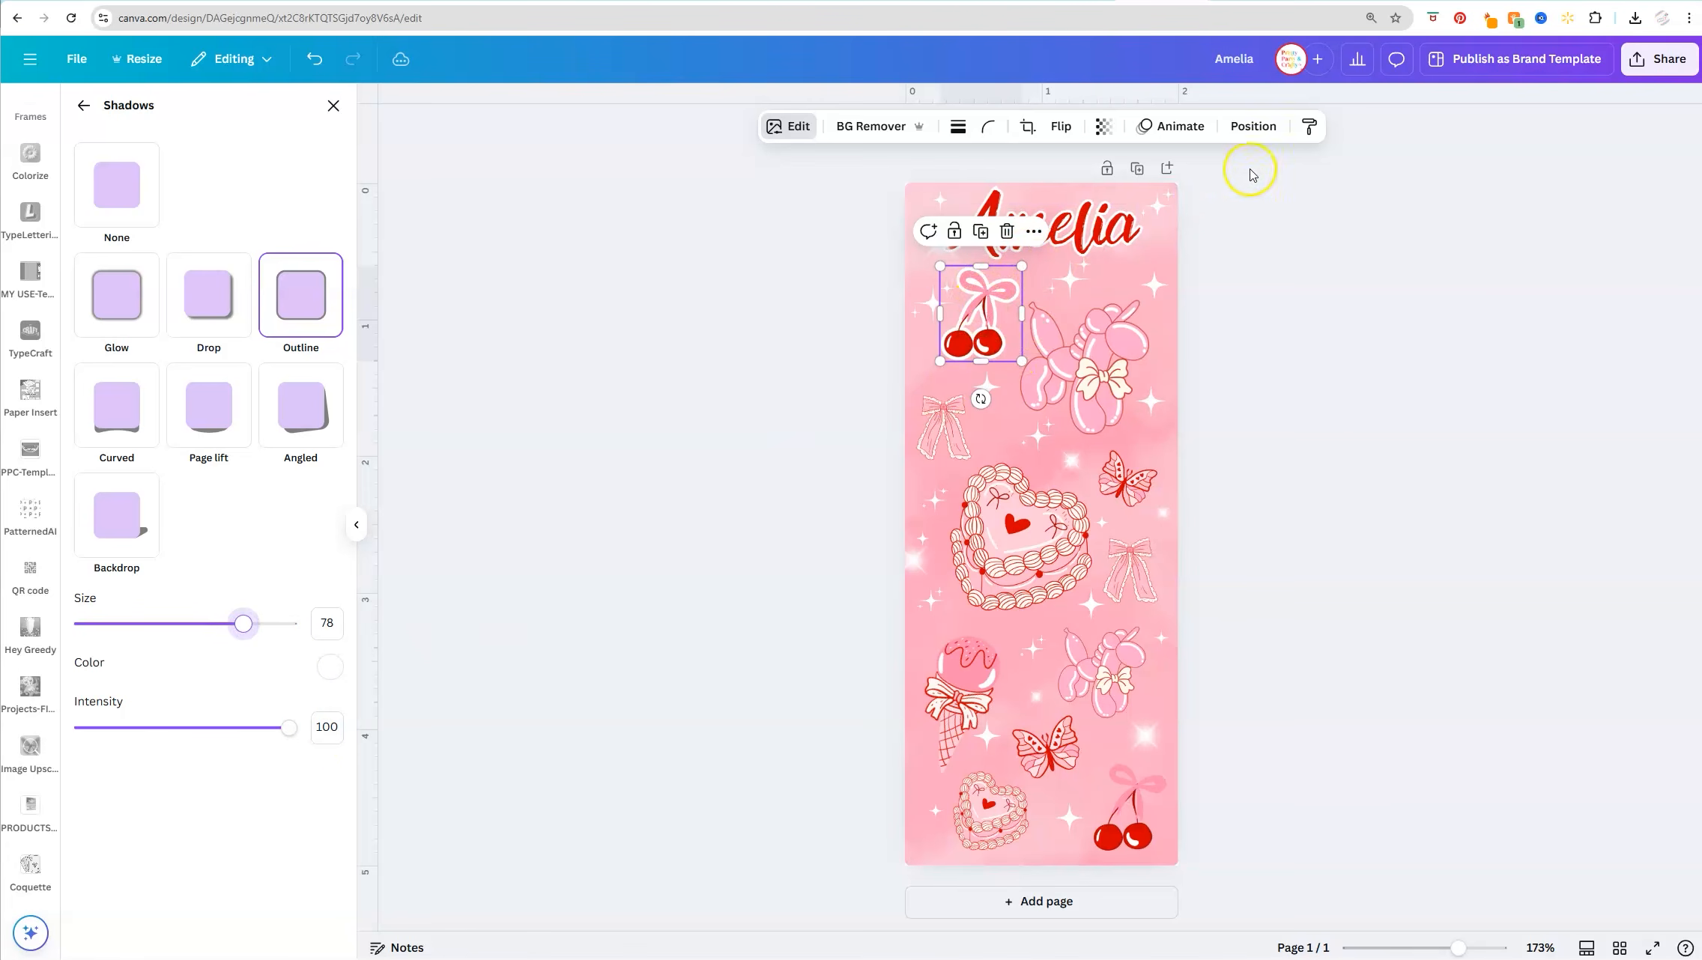
# Copy the cherries' white outline style onto the upper balloon dog, the upper lace bow and the large heart cake.
pyautogui.click(1310, 127)
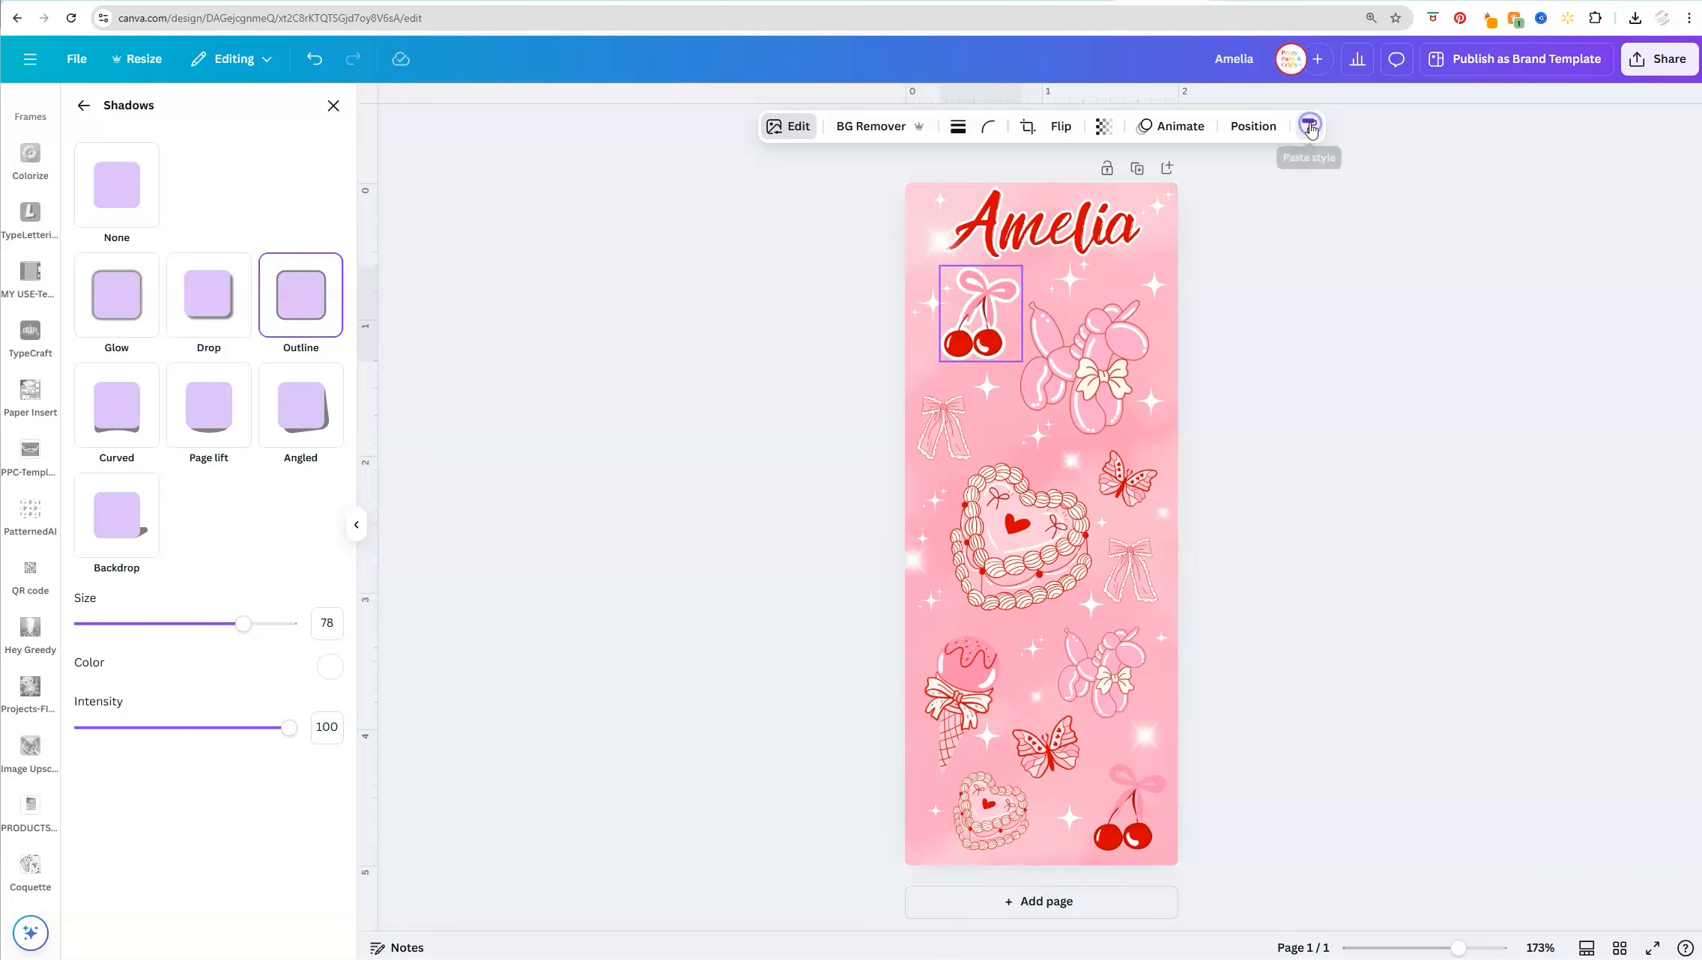
pyautogui.click(1098, 240)
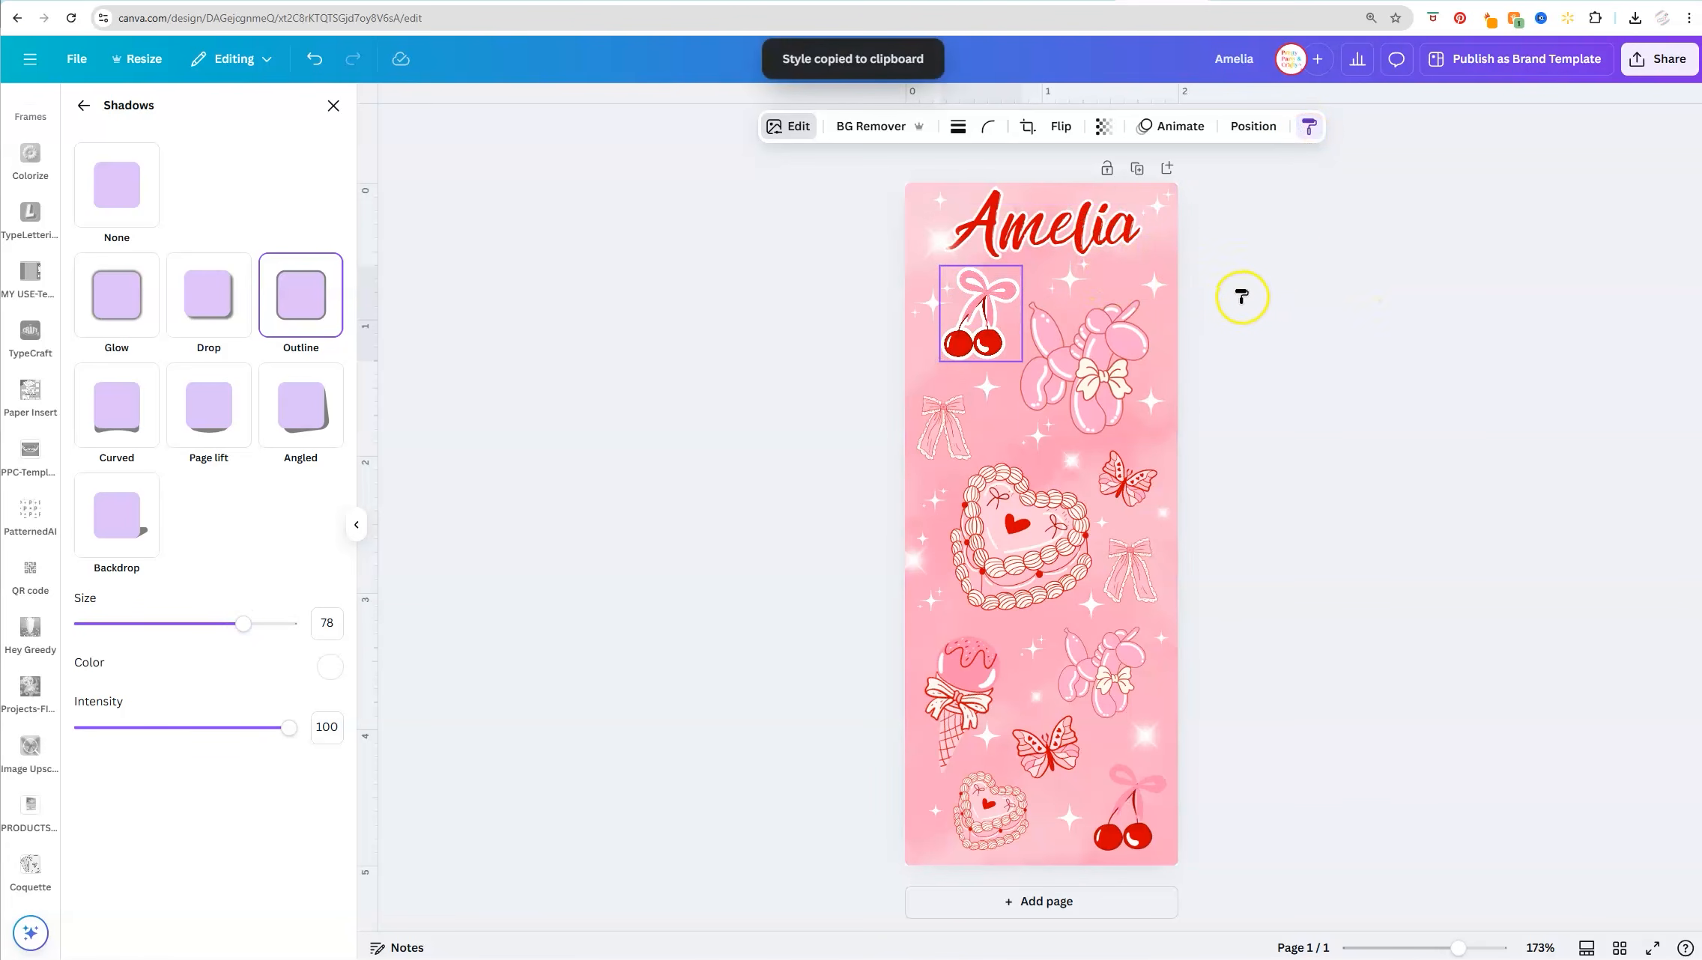
pyautogui.click(1098, 378)
pyautogui.click(1043, 425)
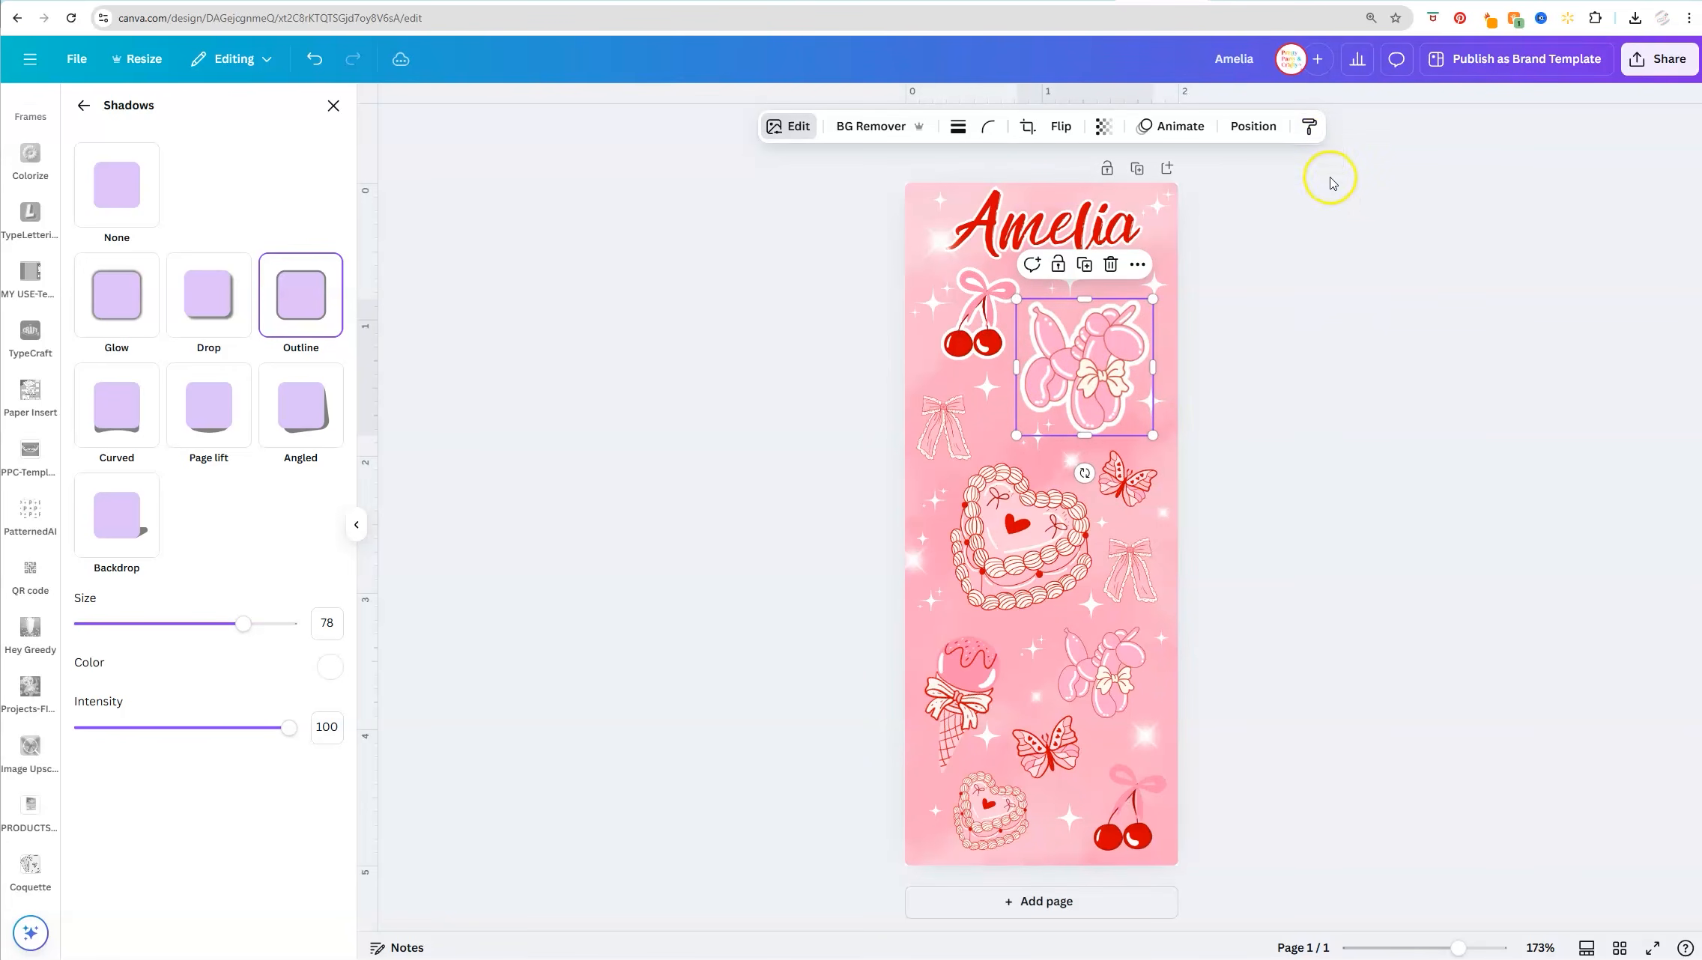
pyautogui.click(1309, 126)
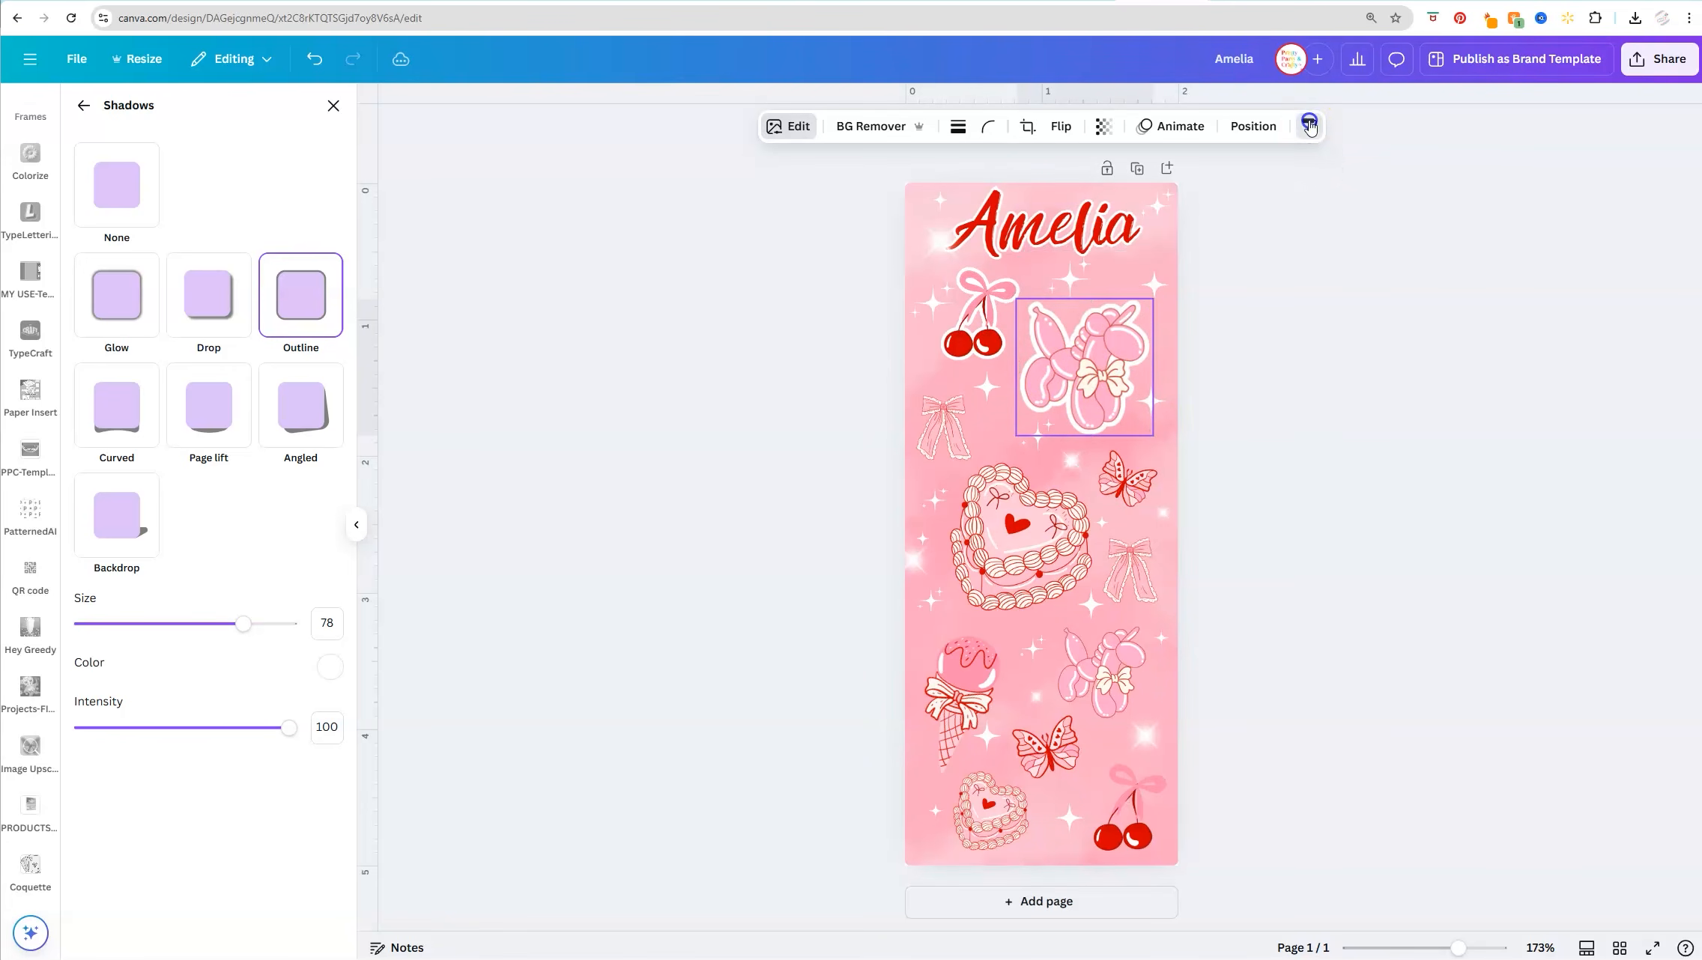
pyautogui.click(961, 421)
pyautogui.click(1307, 126)
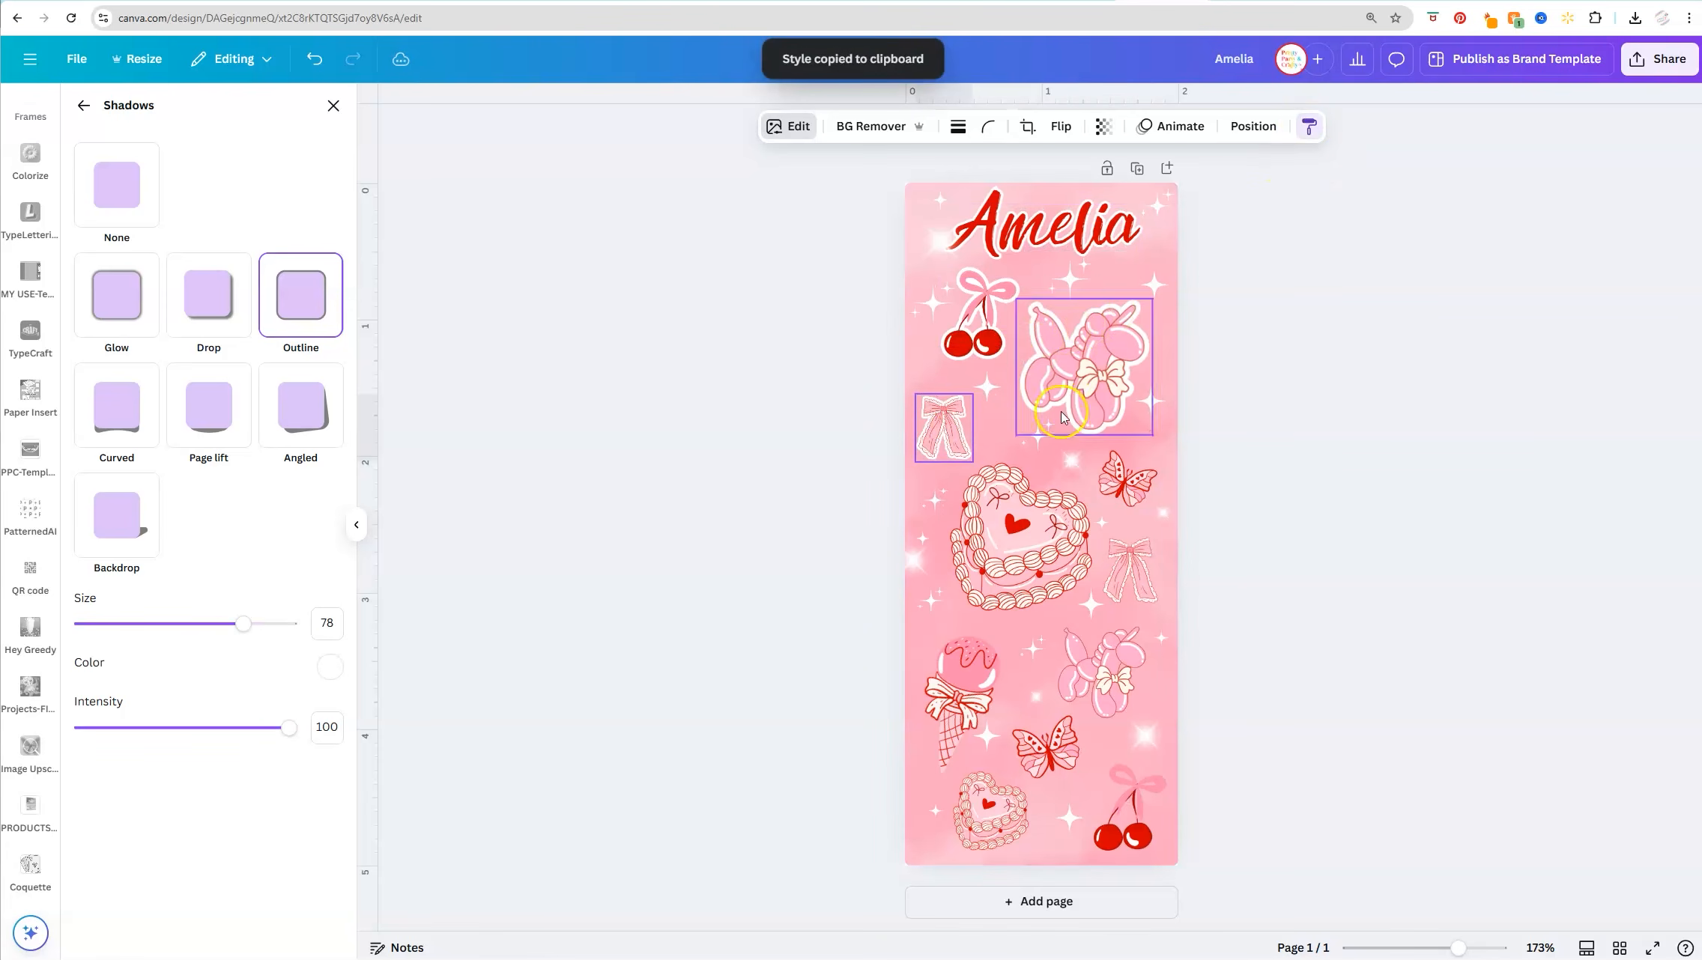
pyautogui.click(985, 548)
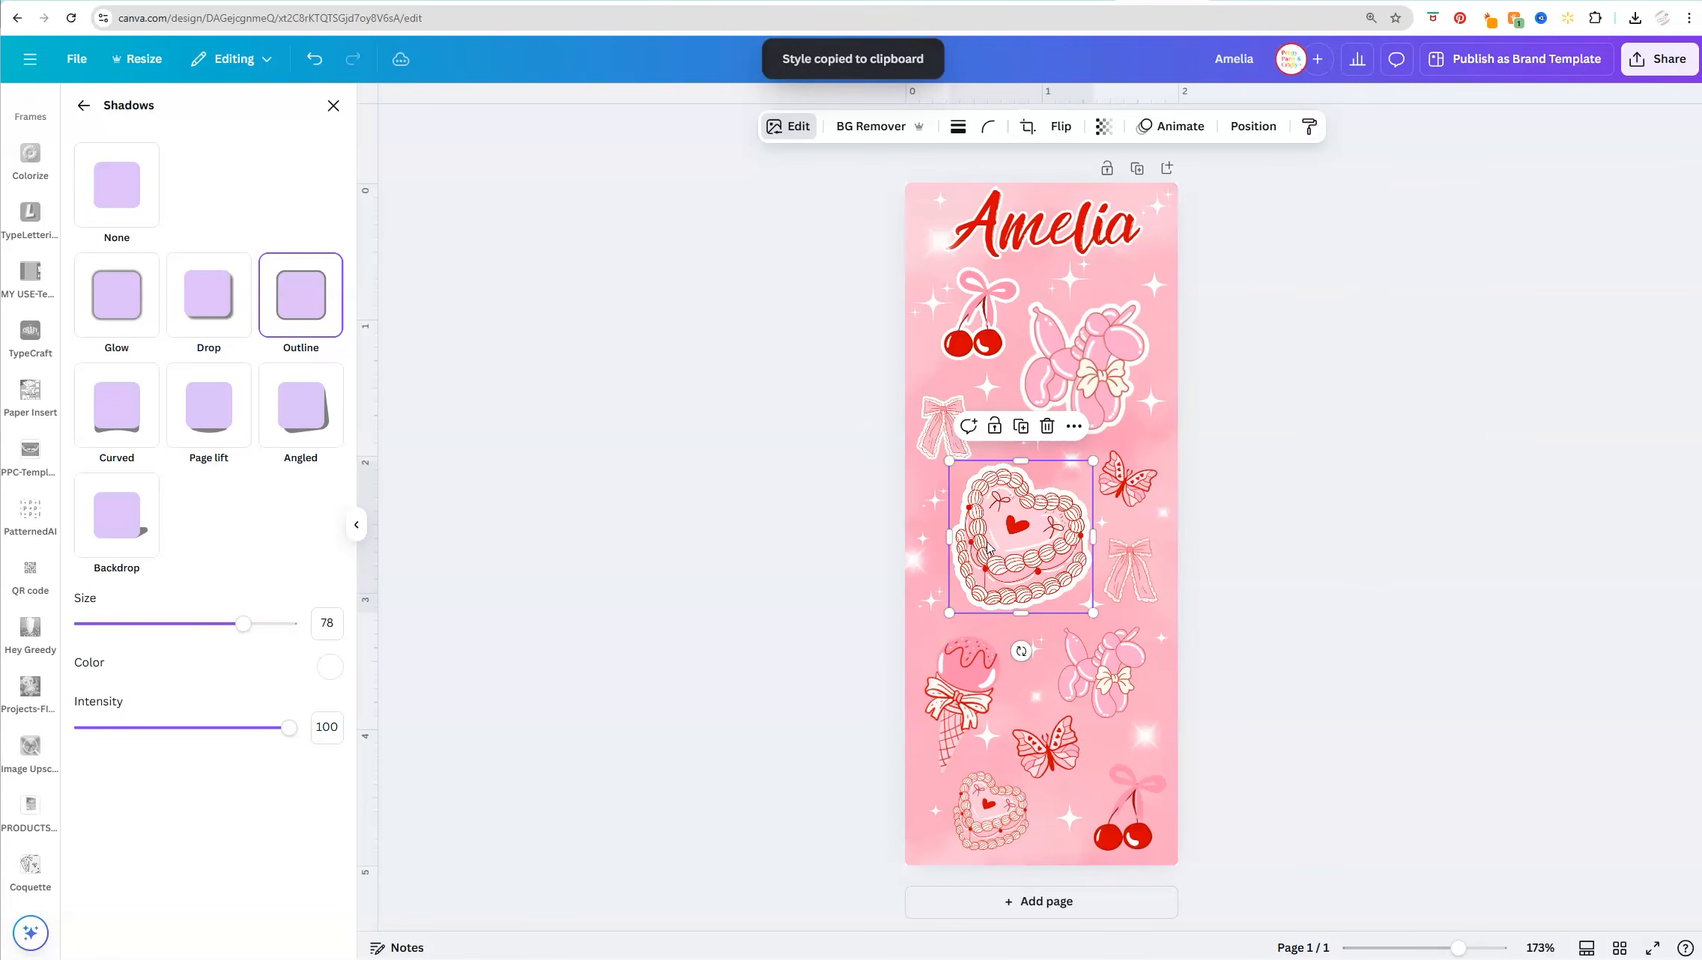
# Copy the white outline style onto the upper butterfly, the lower lace bow and the lower balloon dog.
pyautogui.click(1308, 126)
pyautogui.click(1132, 485)
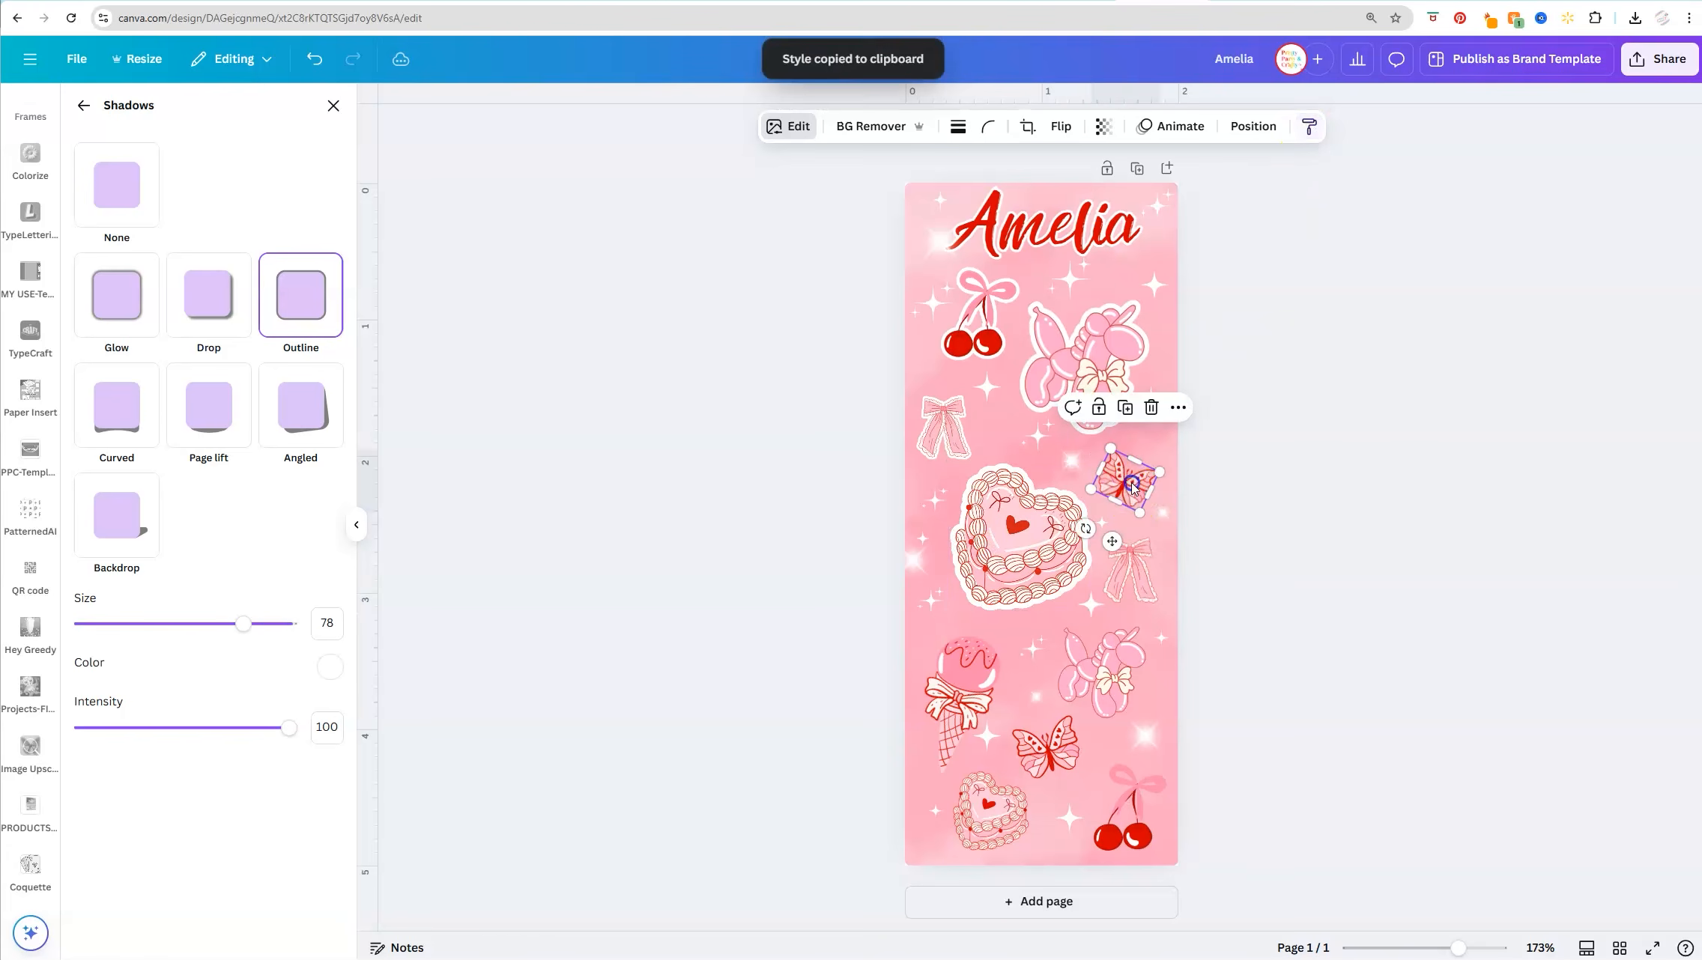
pyautogui.click(1308, 126)
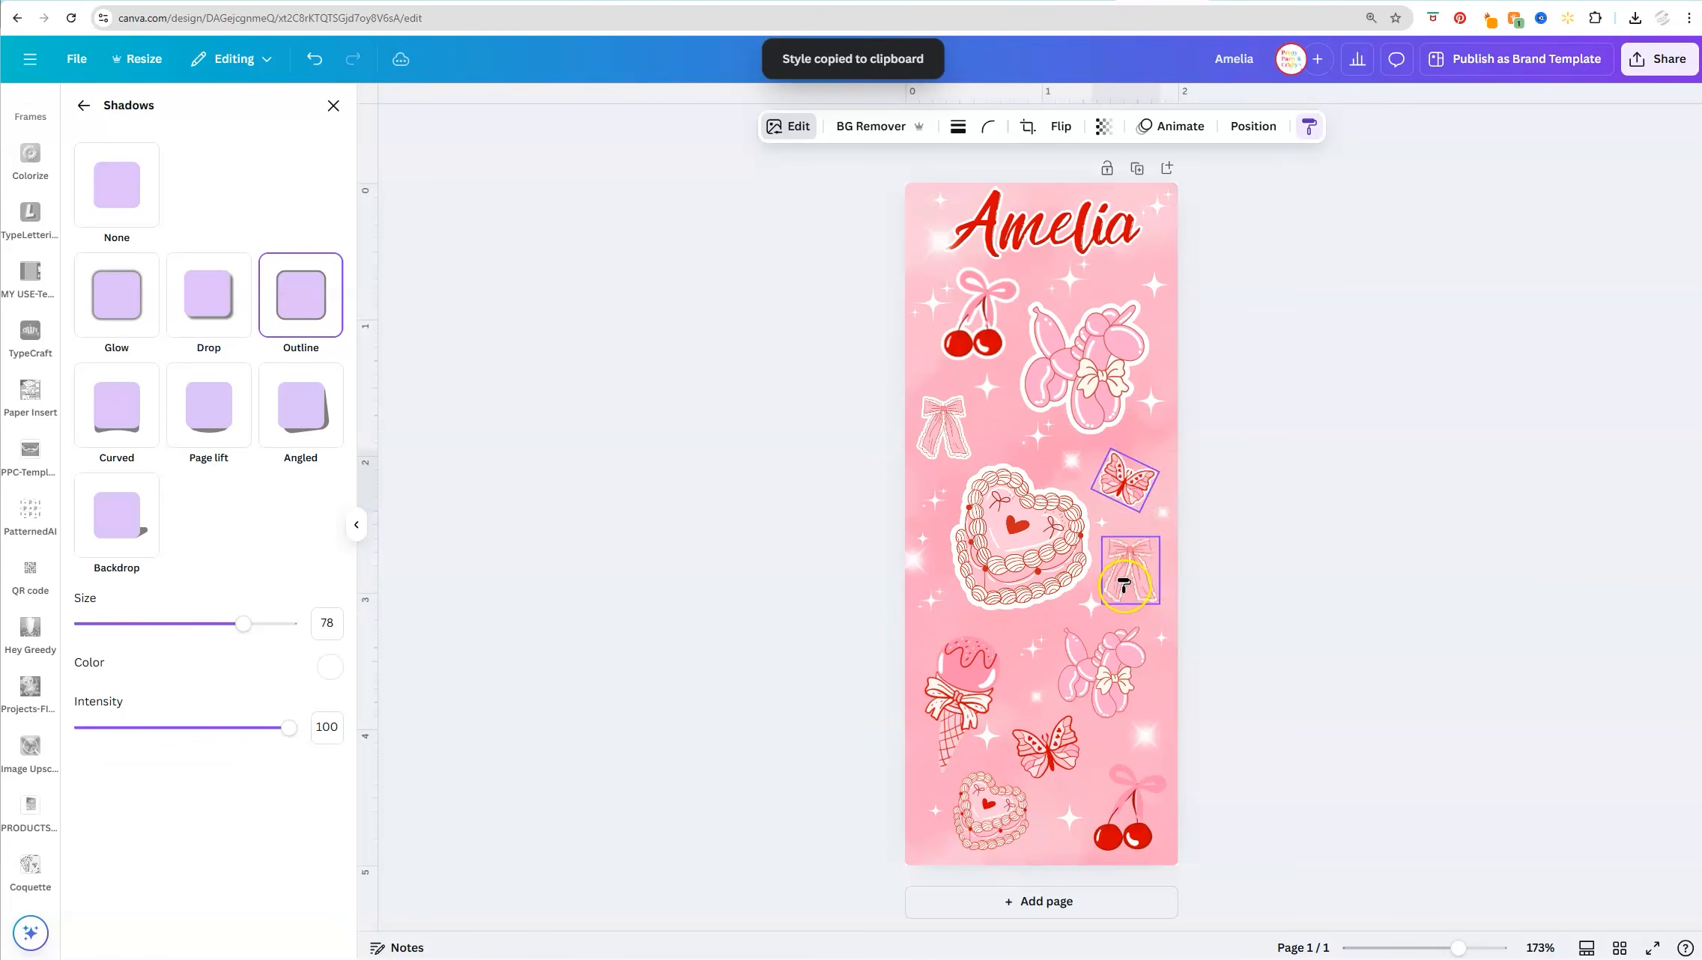
pyautogui.click(1123, 584)
pyautogui.click(1308, 126)
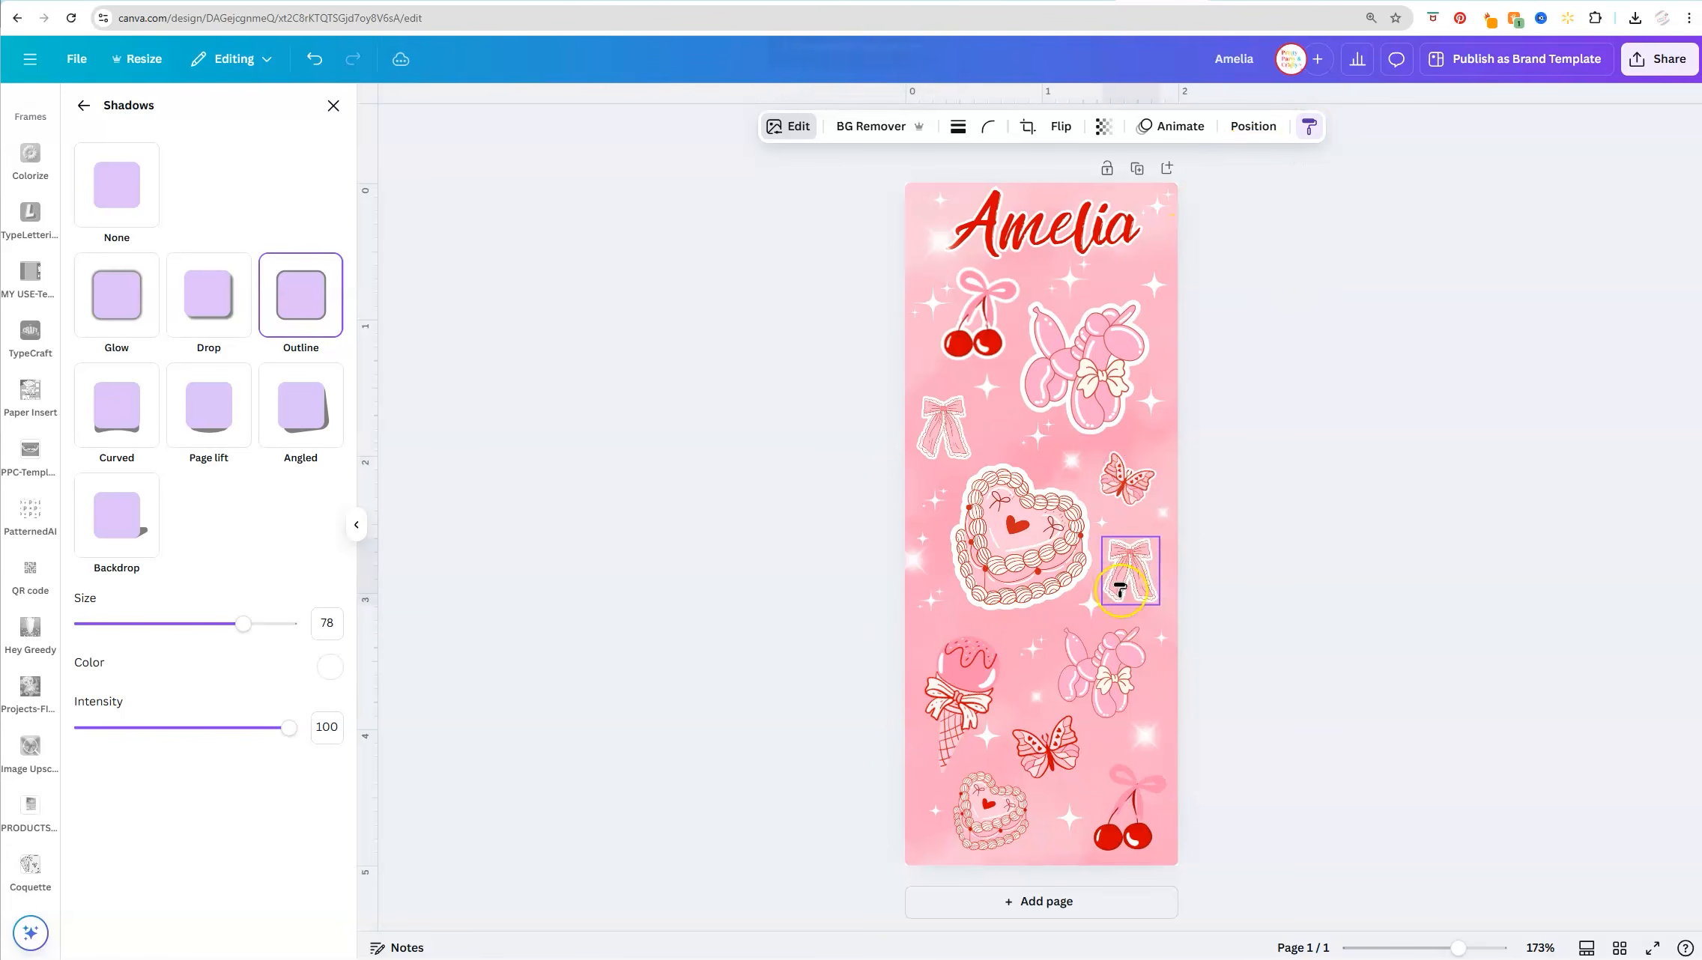
pyautogui.click(1098, 674)
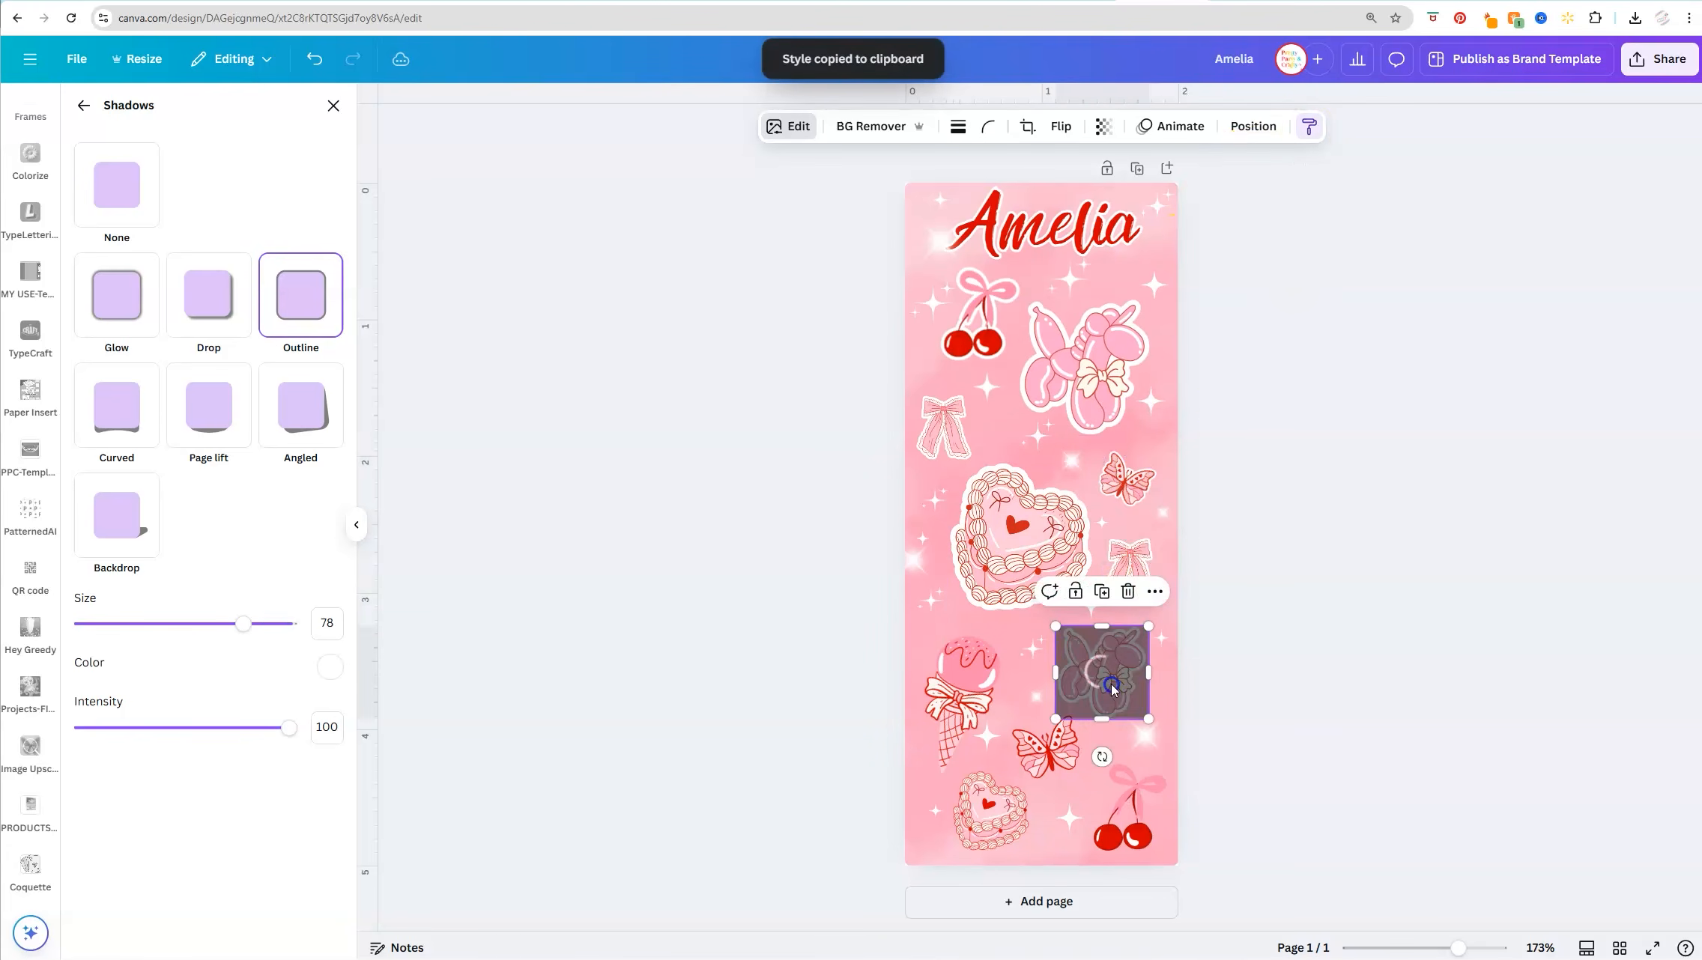
# Copy the white outline style onto the ice cream cone, the small heart cake, the lower butterfly and the lower cherries.
pyautogui.click(1309, 133)
pyautogui.click(957, 693)
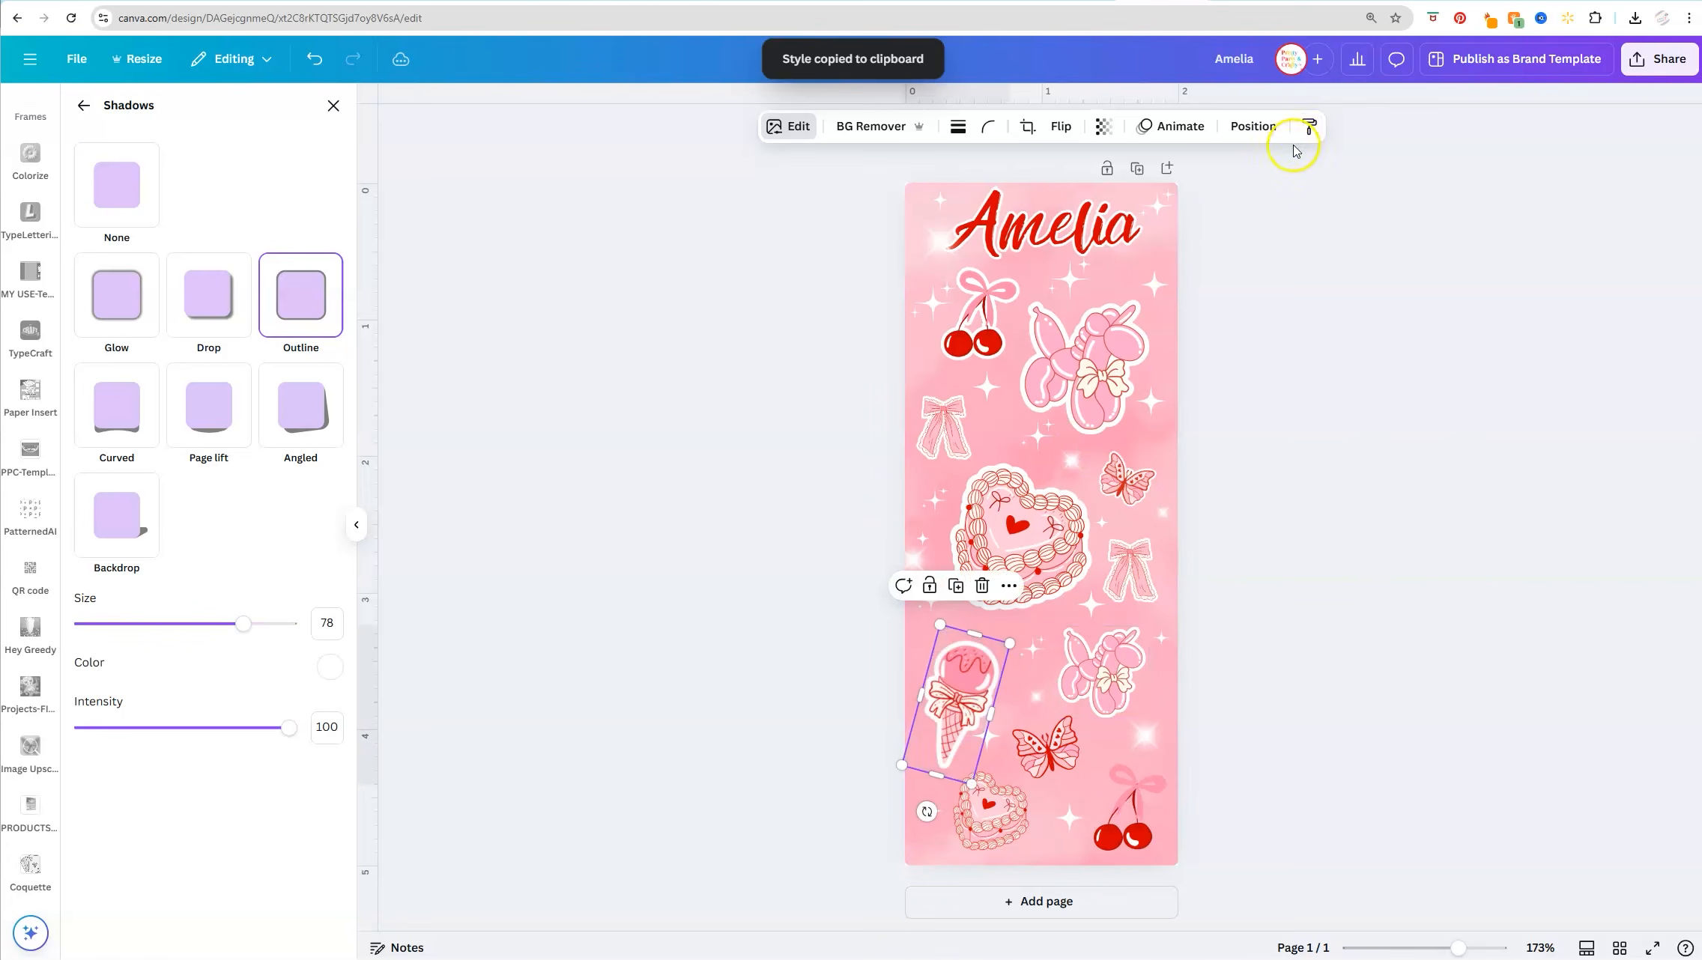
pyautogui.click(1308, 127)
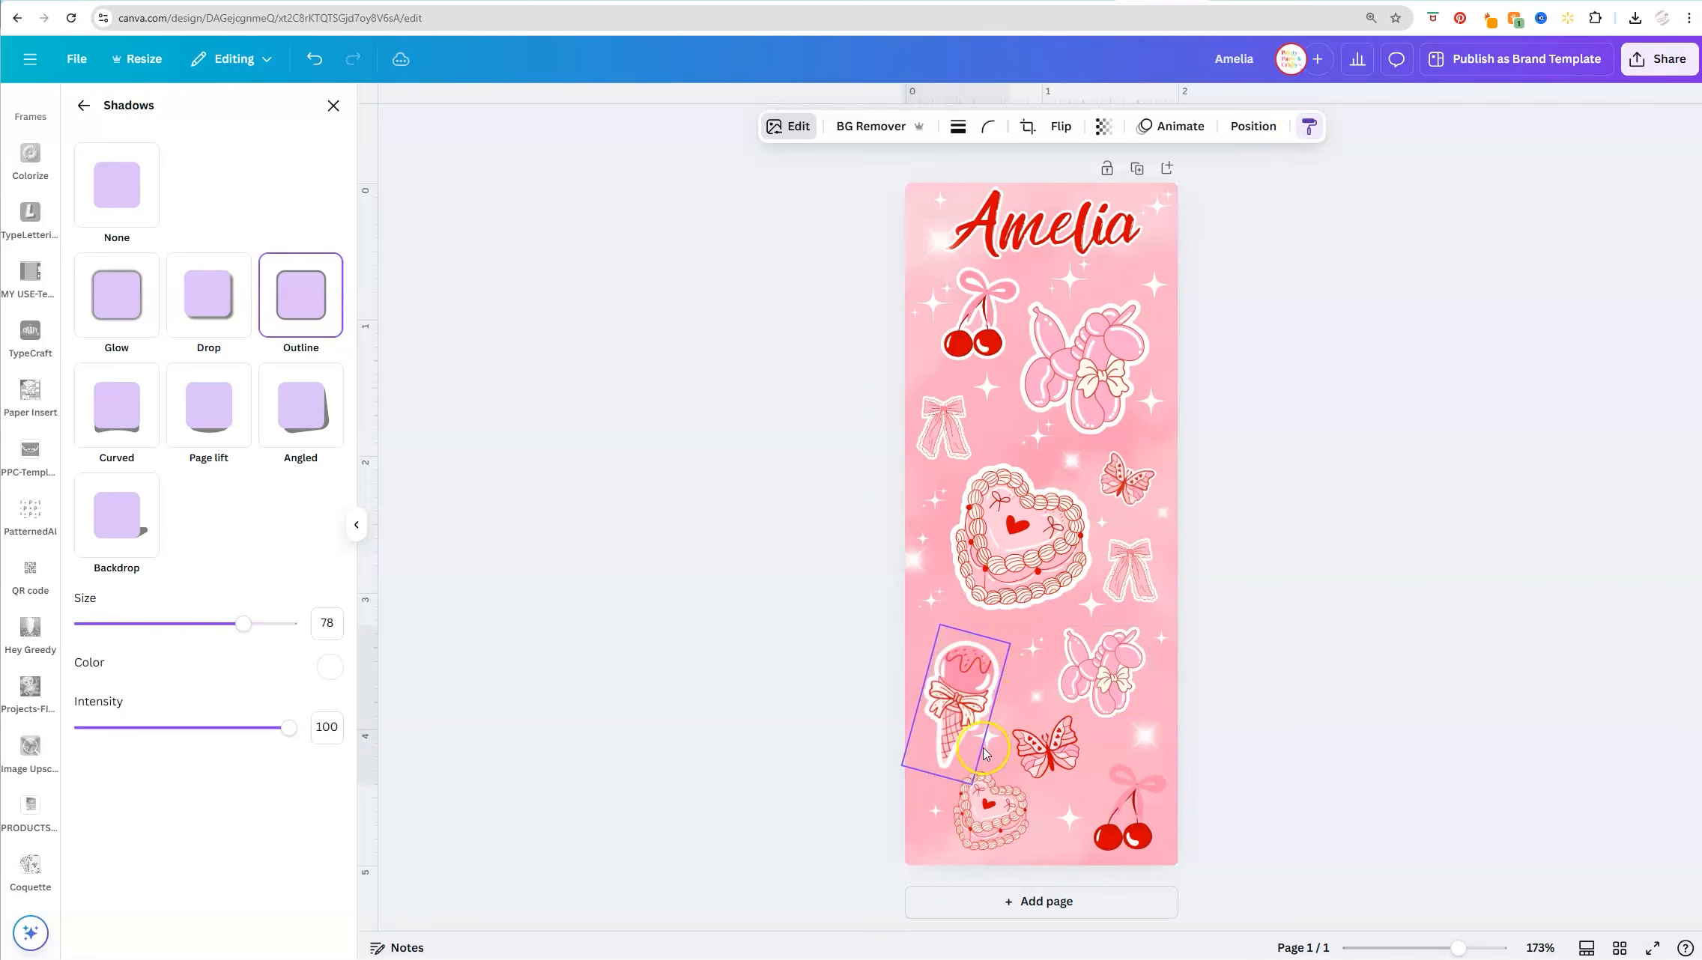
pyautogui.click(996, 806)
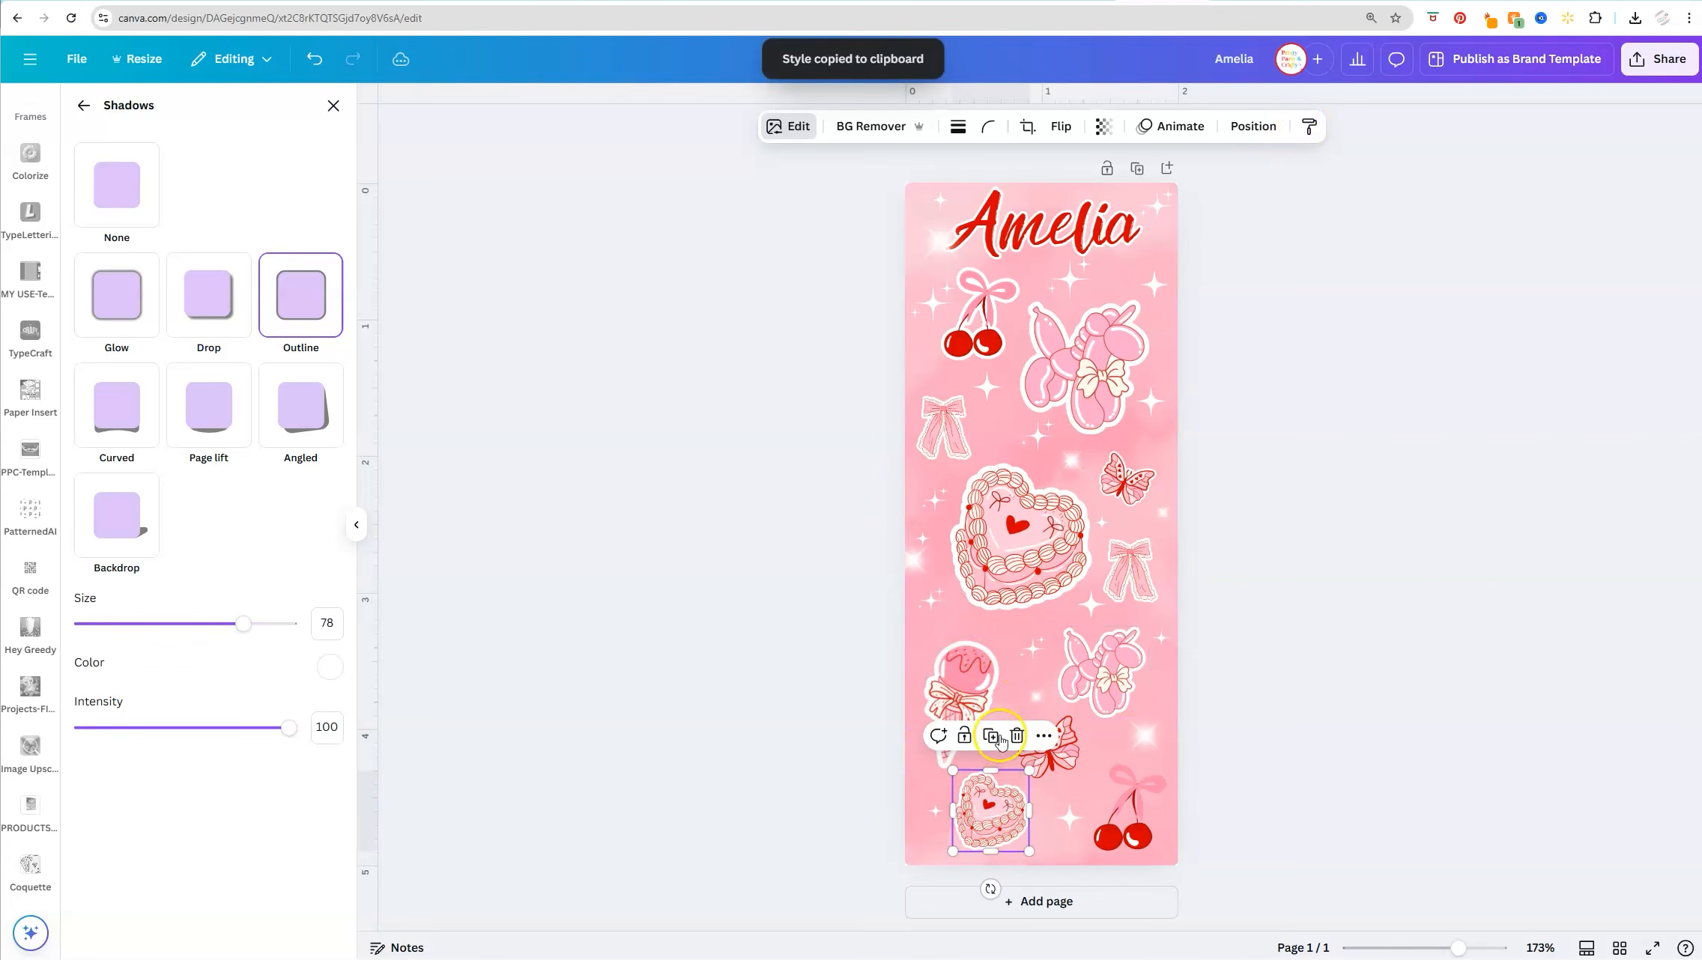
pyautogui.click(1311, 127)
pyautogui.click(1047, 749)
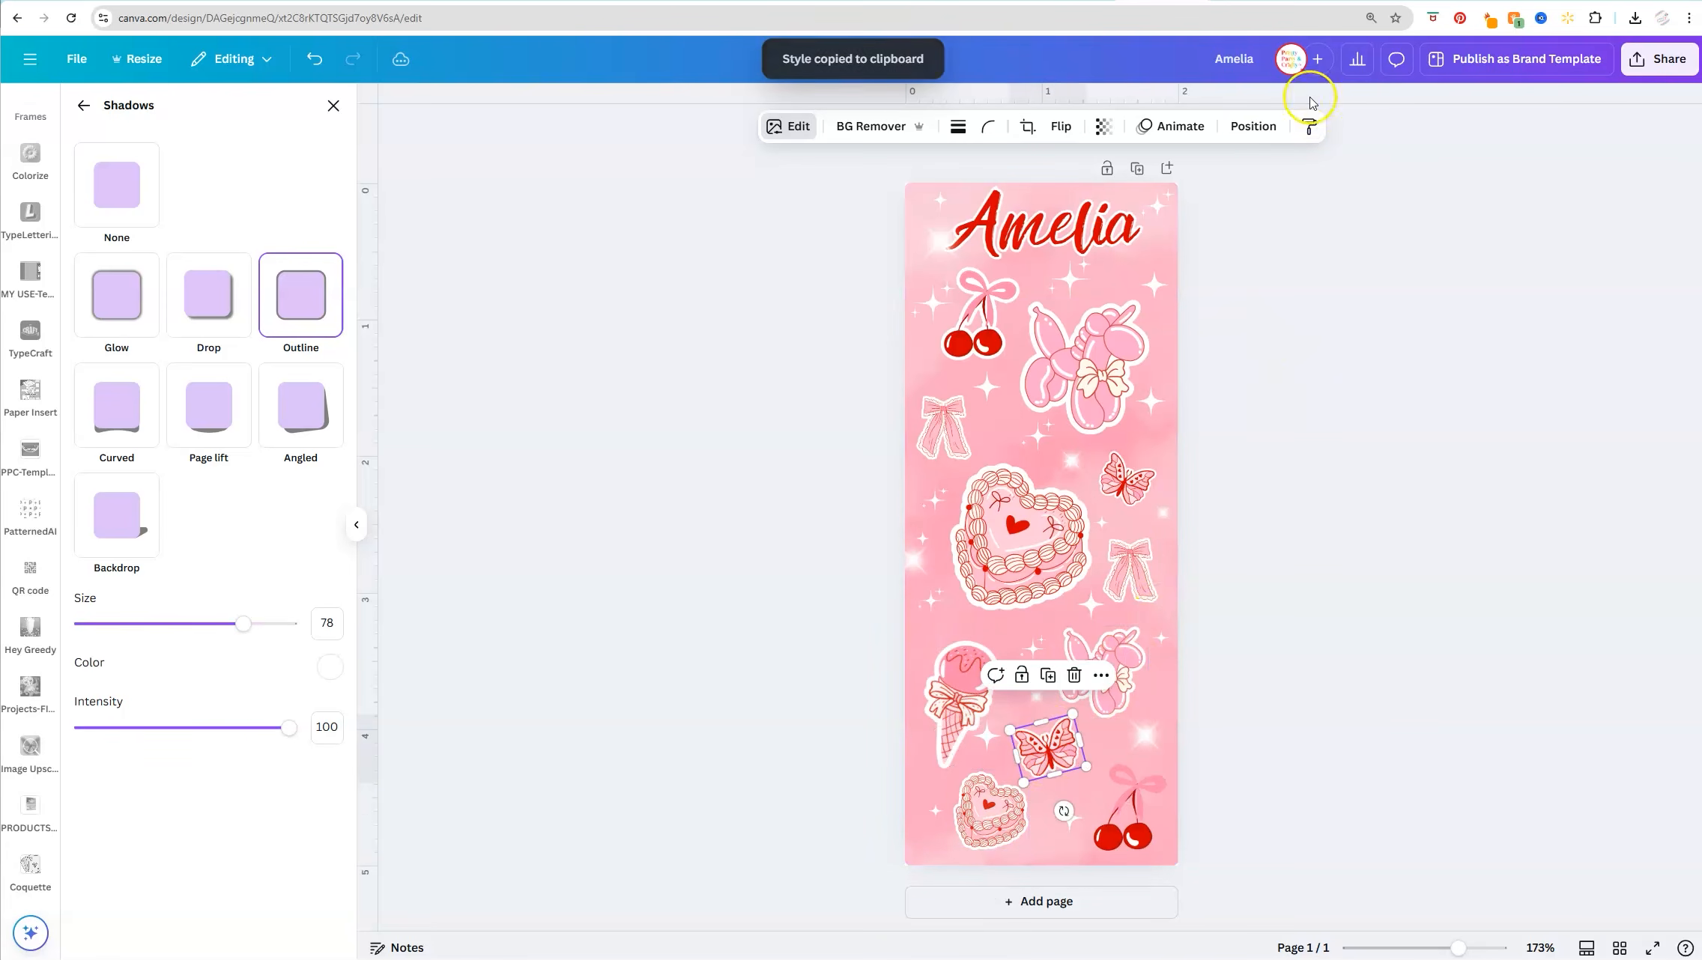
pyautogui.click(1309, 126)
pyautogui.click(1095, 844)
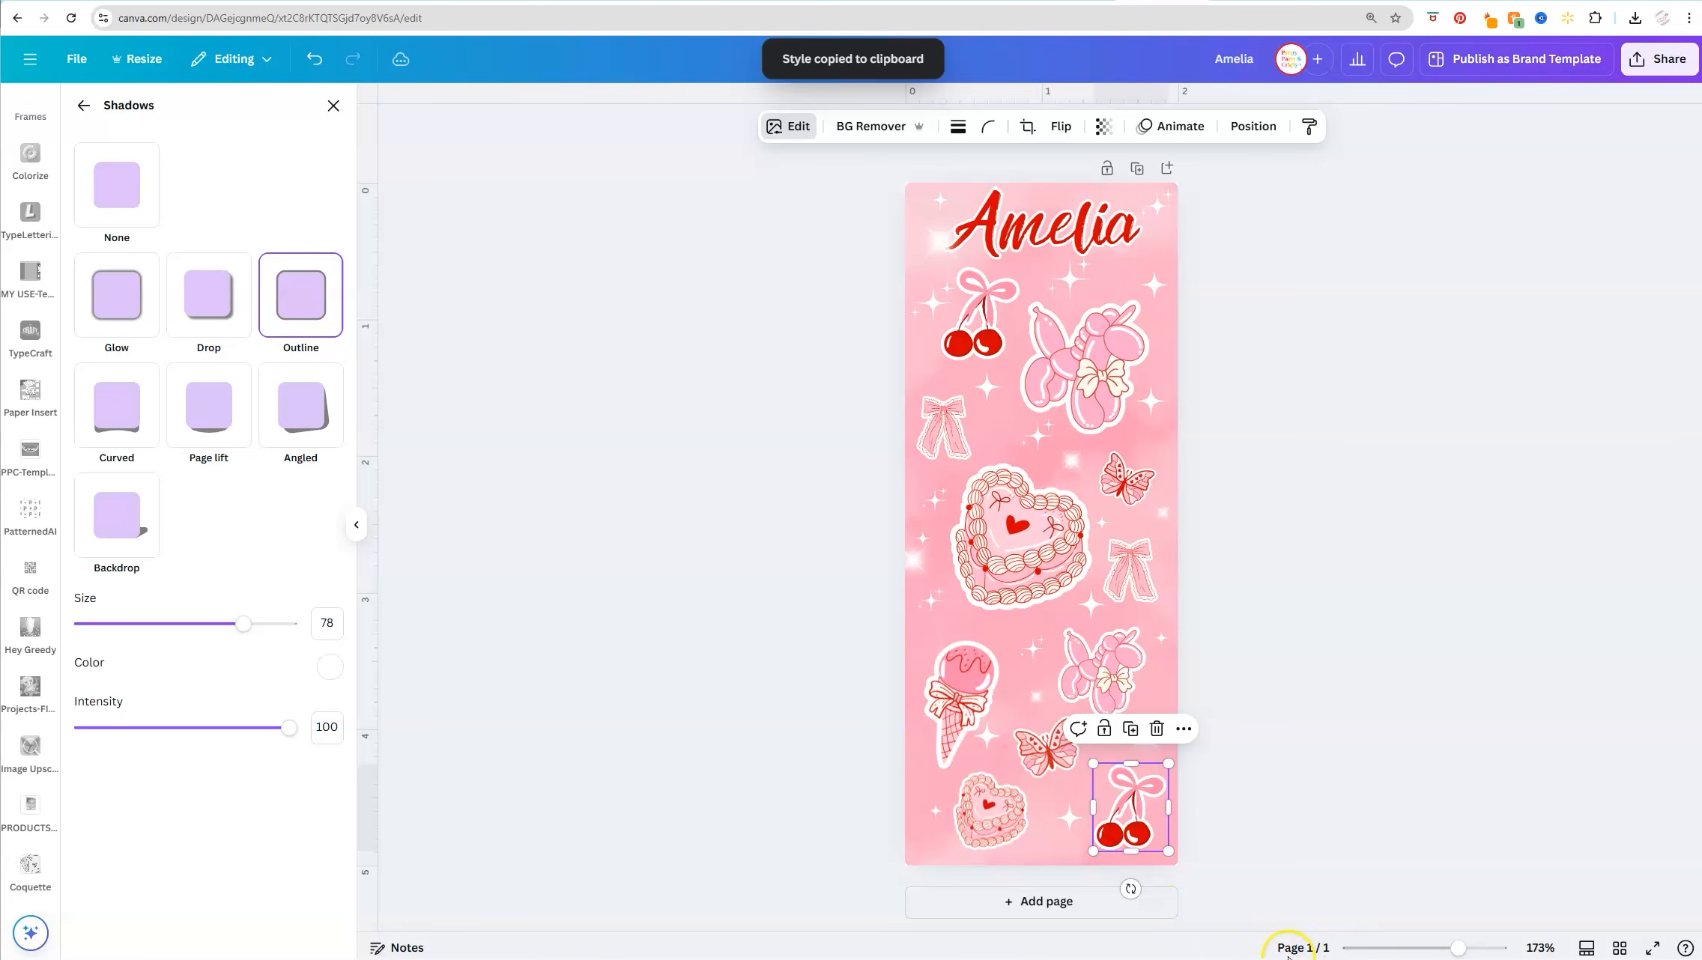
# Reduce the ice cream cone's outline size, and group all the outlined clipart, leaving out the name and sparkles.
pyautogui.click(962, 697)
pyautogui.moveTo(242, 624); pyautogui.dragTo(176, 636)
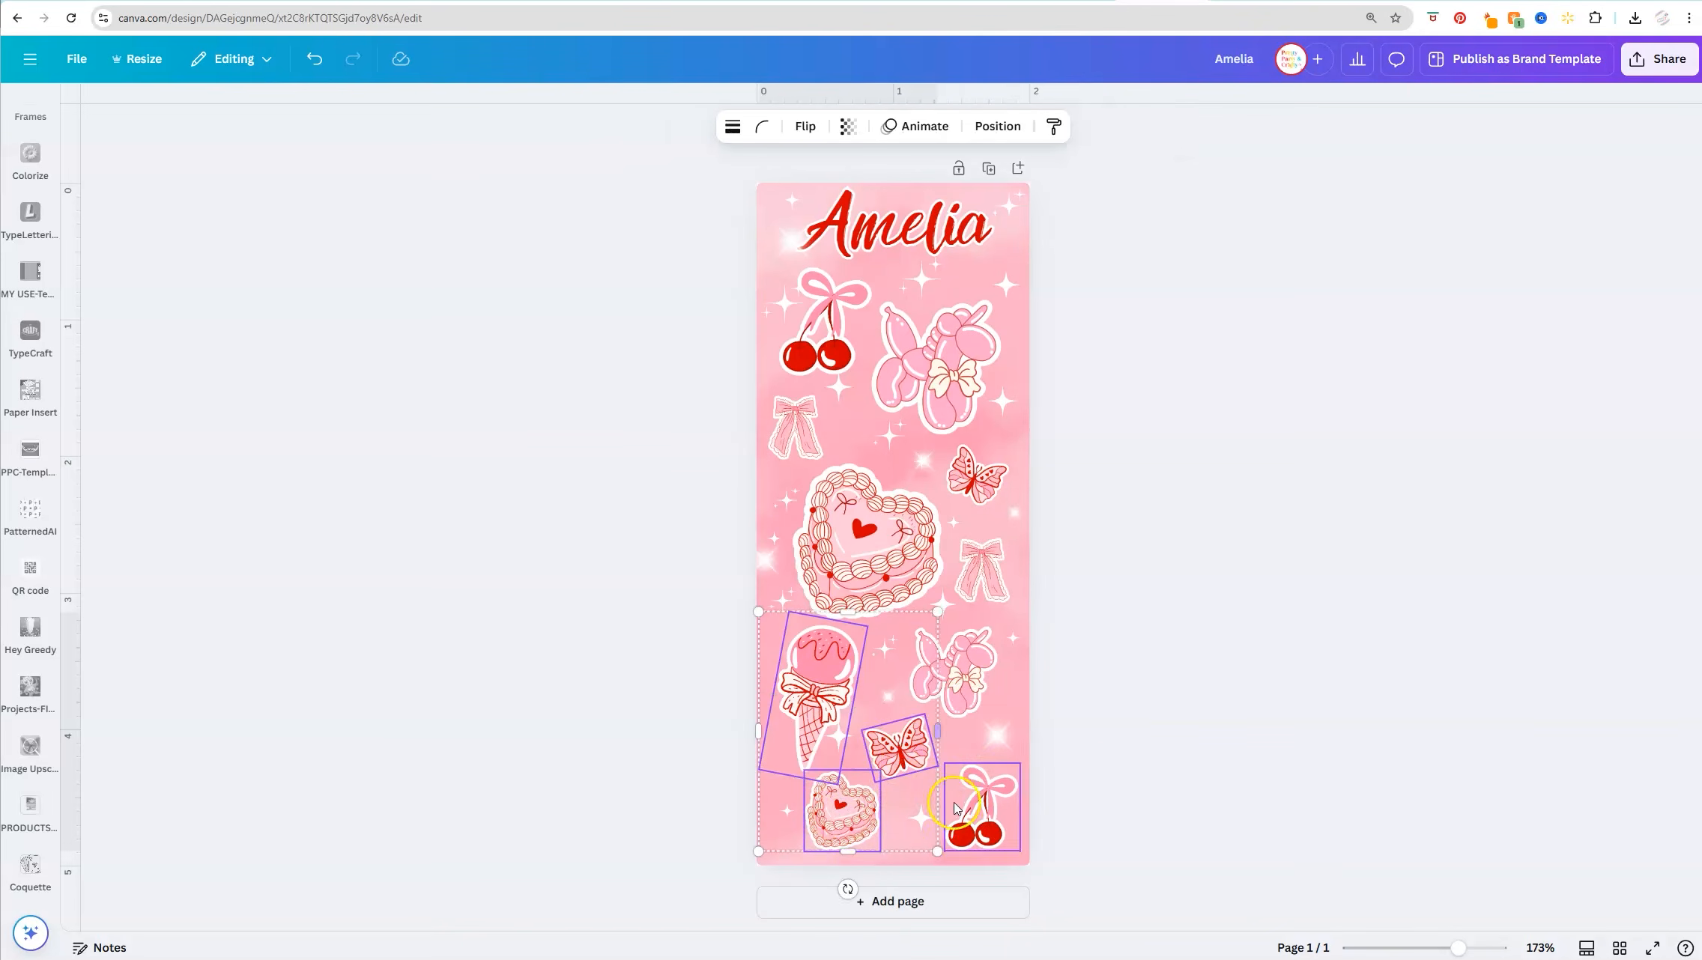
pyautogui.keyDown('shift'); pyautogui.click(973, 695); pyautogui.keyUp('shift')
pyautogui.keyDown('shift'); pyautogui.click(906, 573); pyautogui.keyUp('shift')
pyautogui.keyDown('shift'); pyautogui.click(975, 575); pyautogui.keyUp('shift')
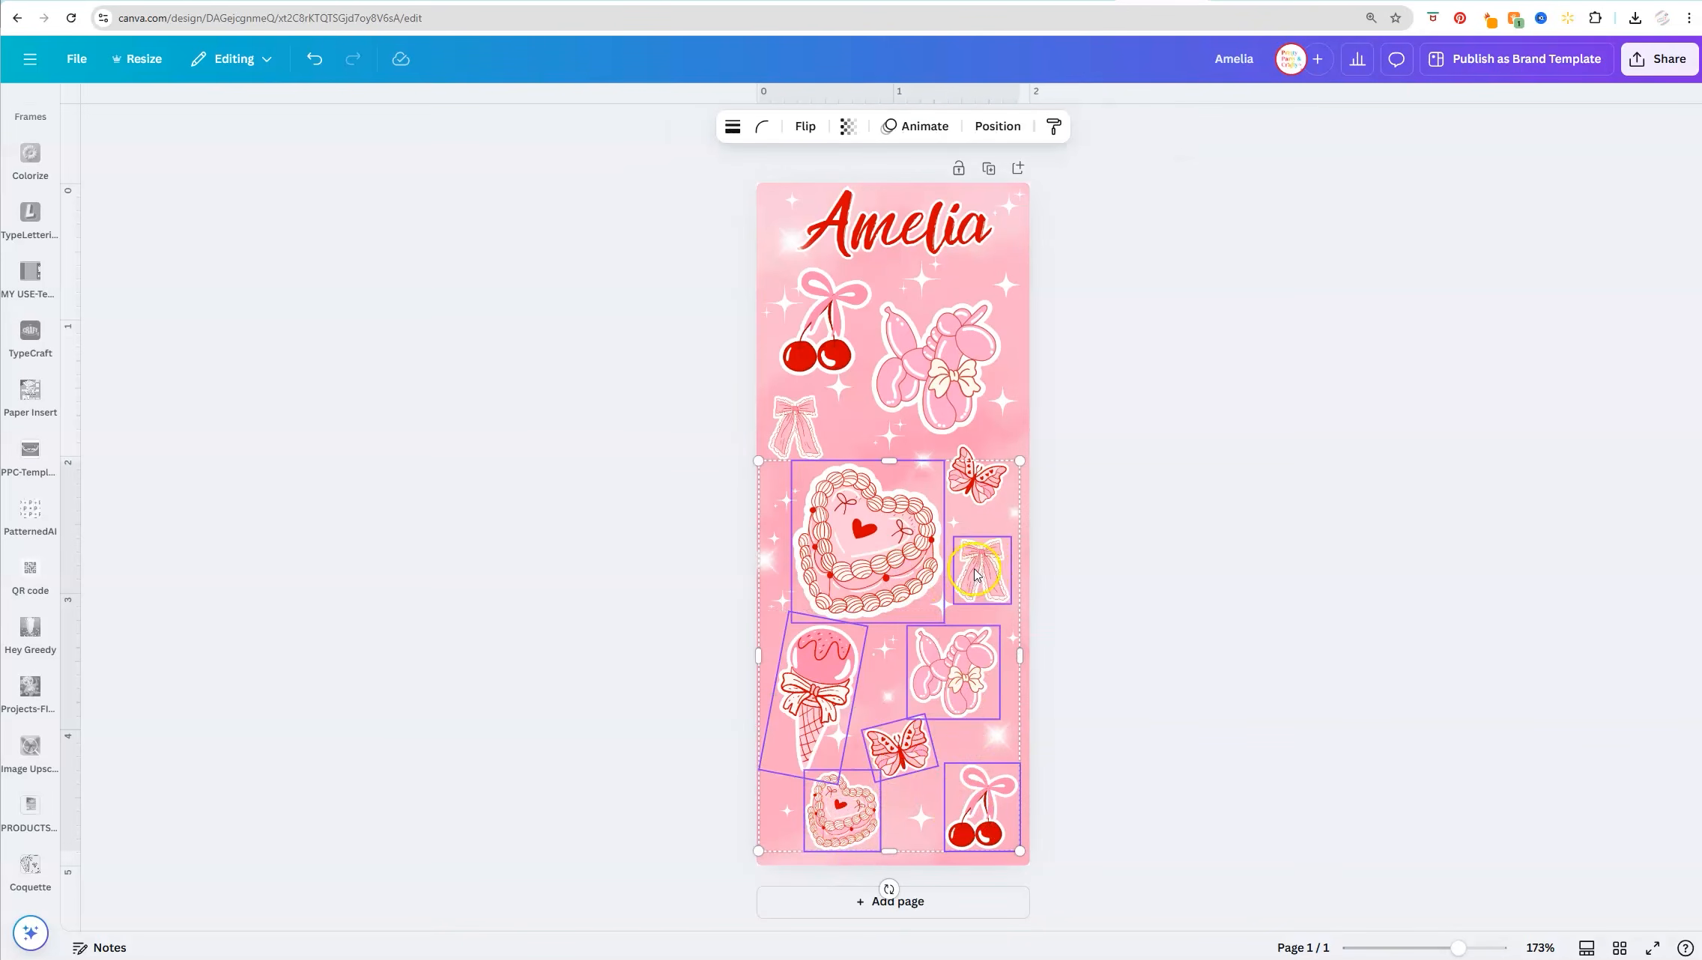
pyautogui.keyDown('shift'); pyautogui.click(976, 477); pyautogui.keyUp('shift')
pyautogui.keyDown('shift'); pyautogui.click(936, 367); pyautogui.keyUp('shift')
pyautogui.keyDown('shift'); pyautogui.click(824, 322); pyautogui.keyUp('shift')
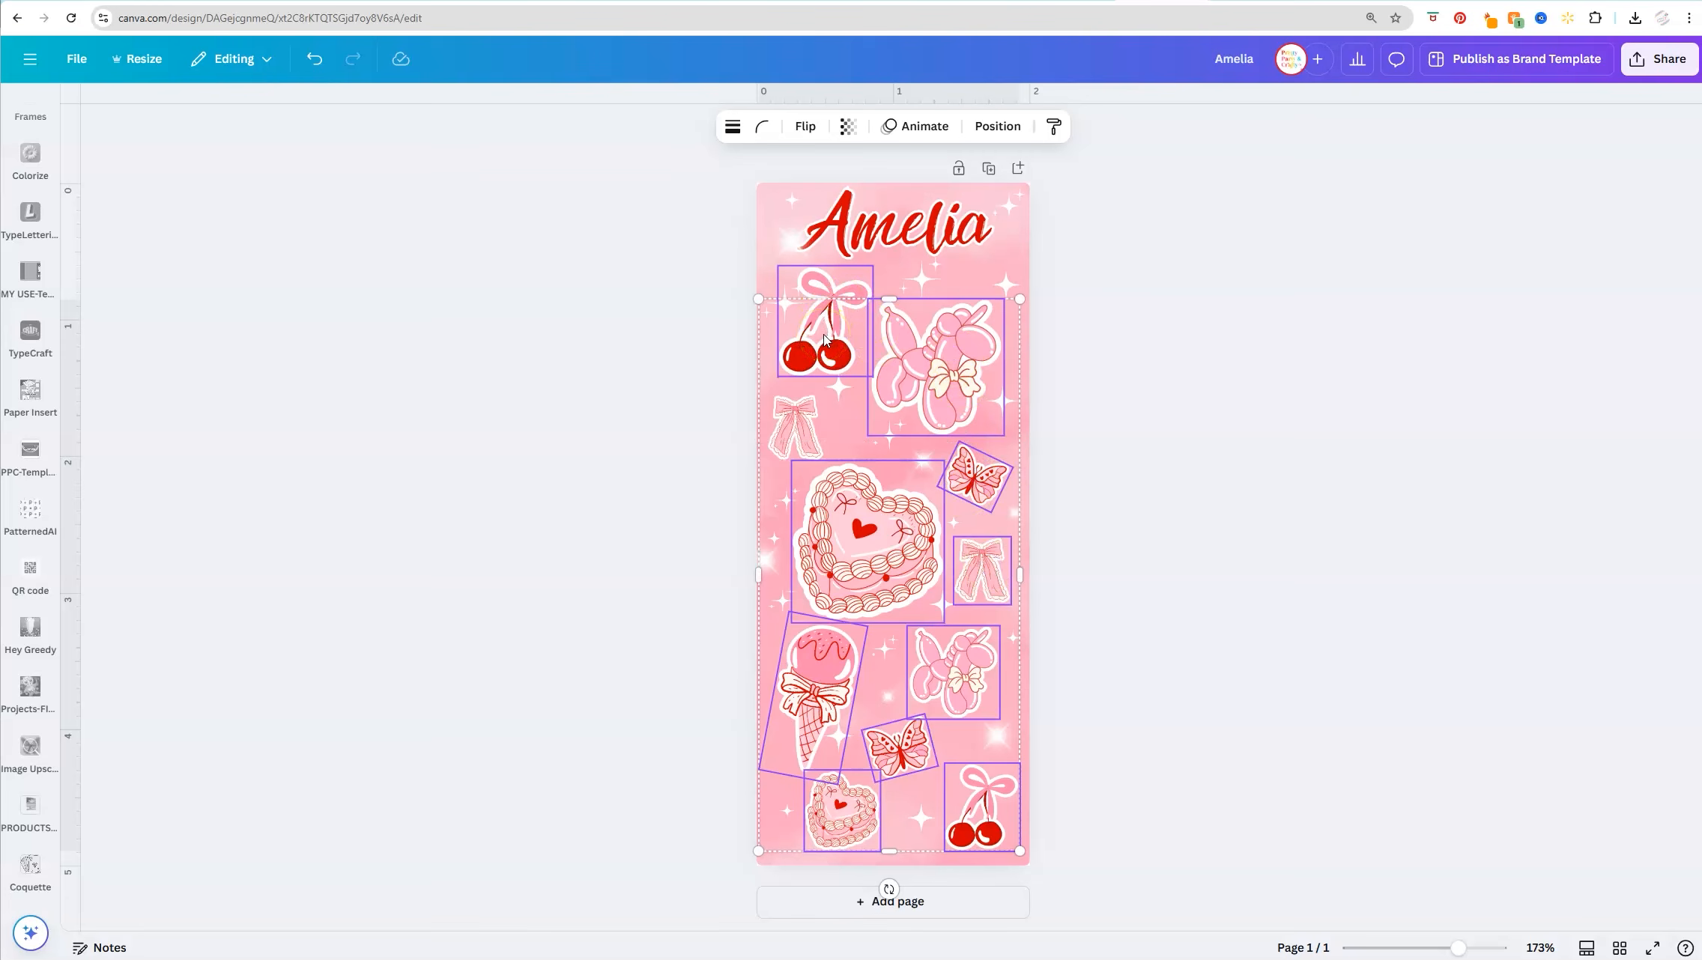
pyautogui.hotkey('ctrl', 'g')
pyautogui.click(811, 512)
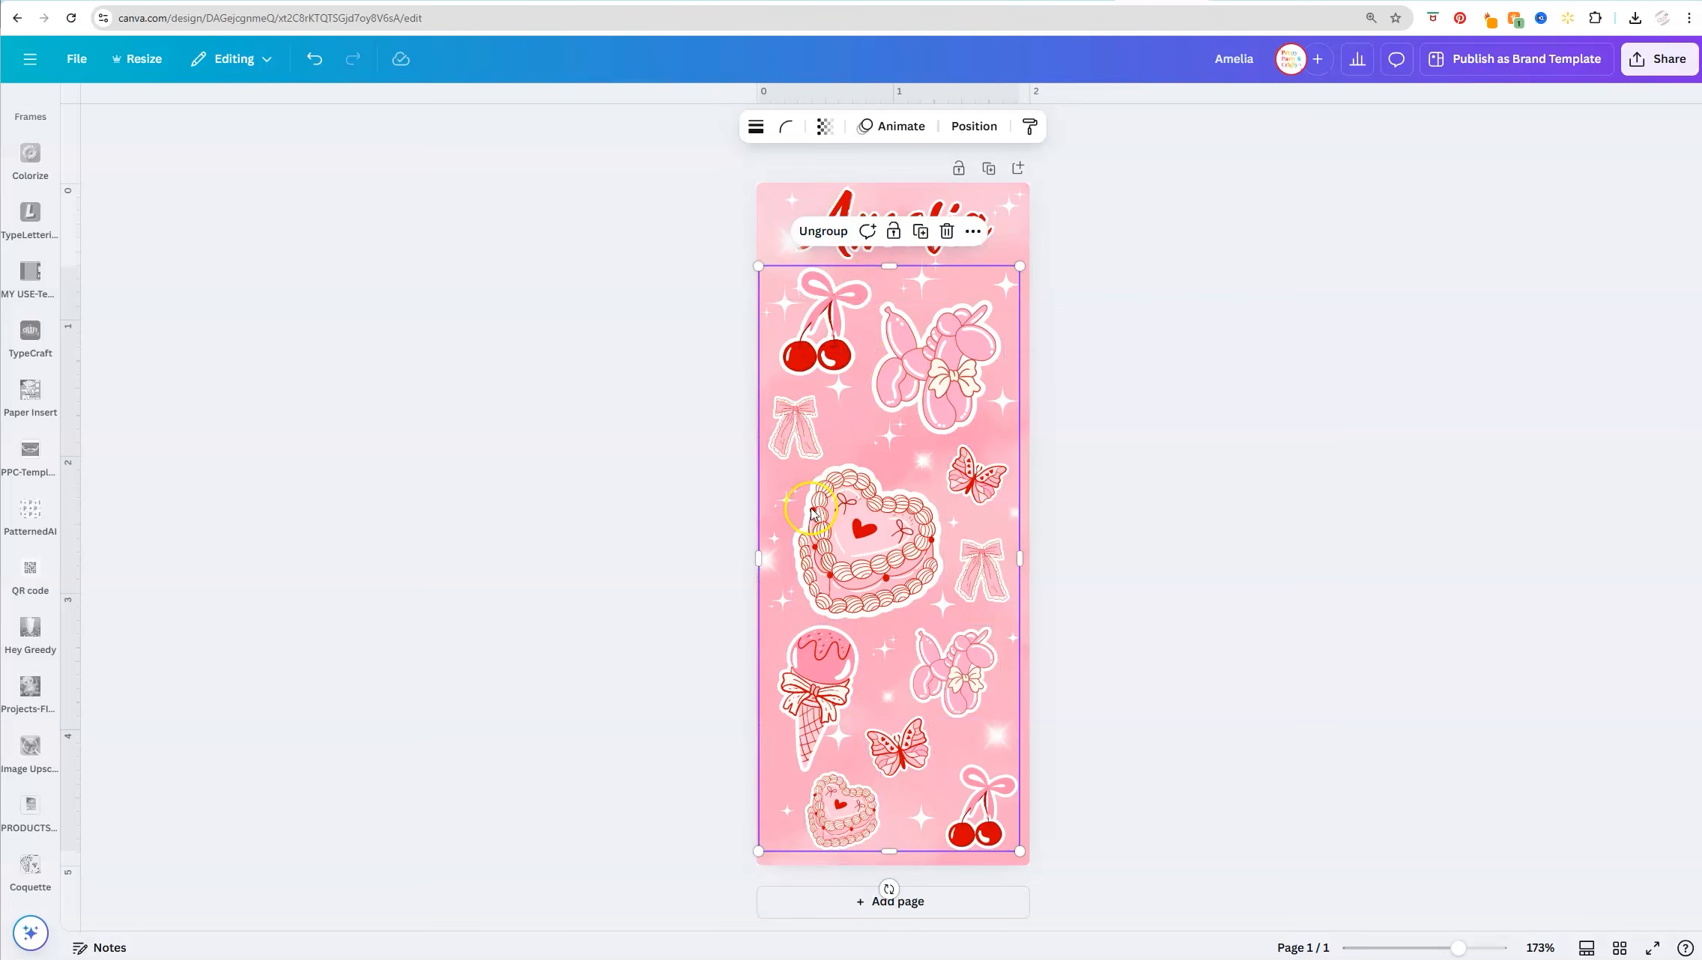
# Download only the clipart group as a PNG at size 1.625 with a transparent background.
pyautogui.click(973, 125)
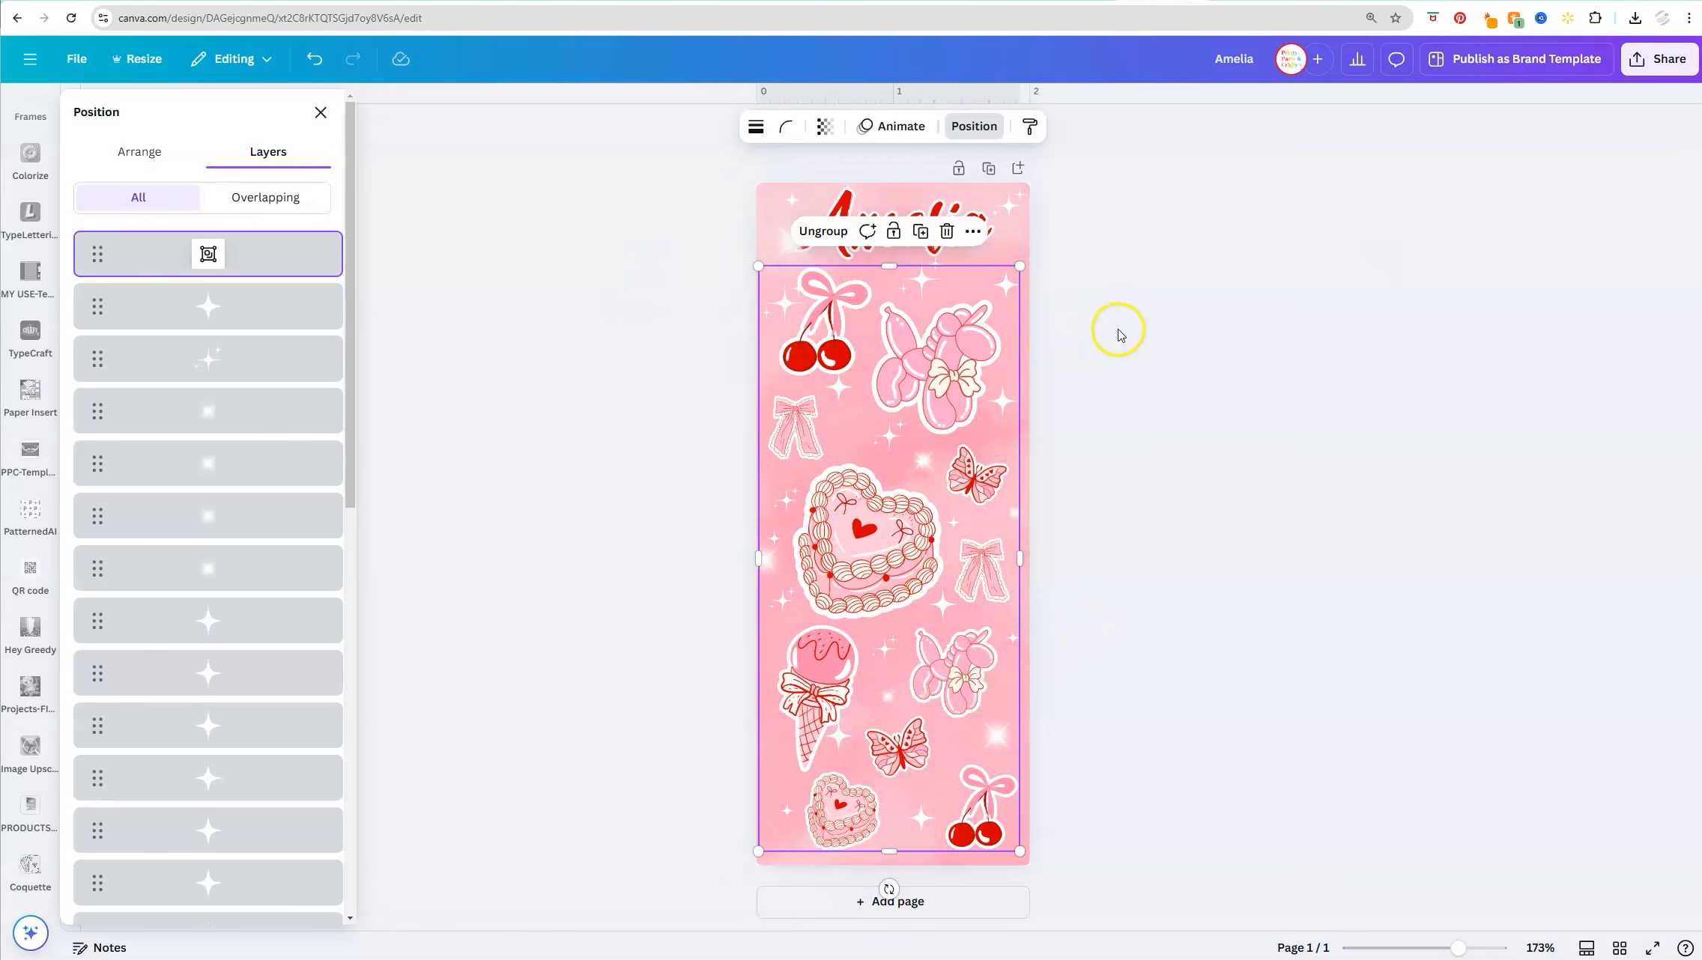
pyautogui.click(973, 231)
pyautogui.click(1106, 680)
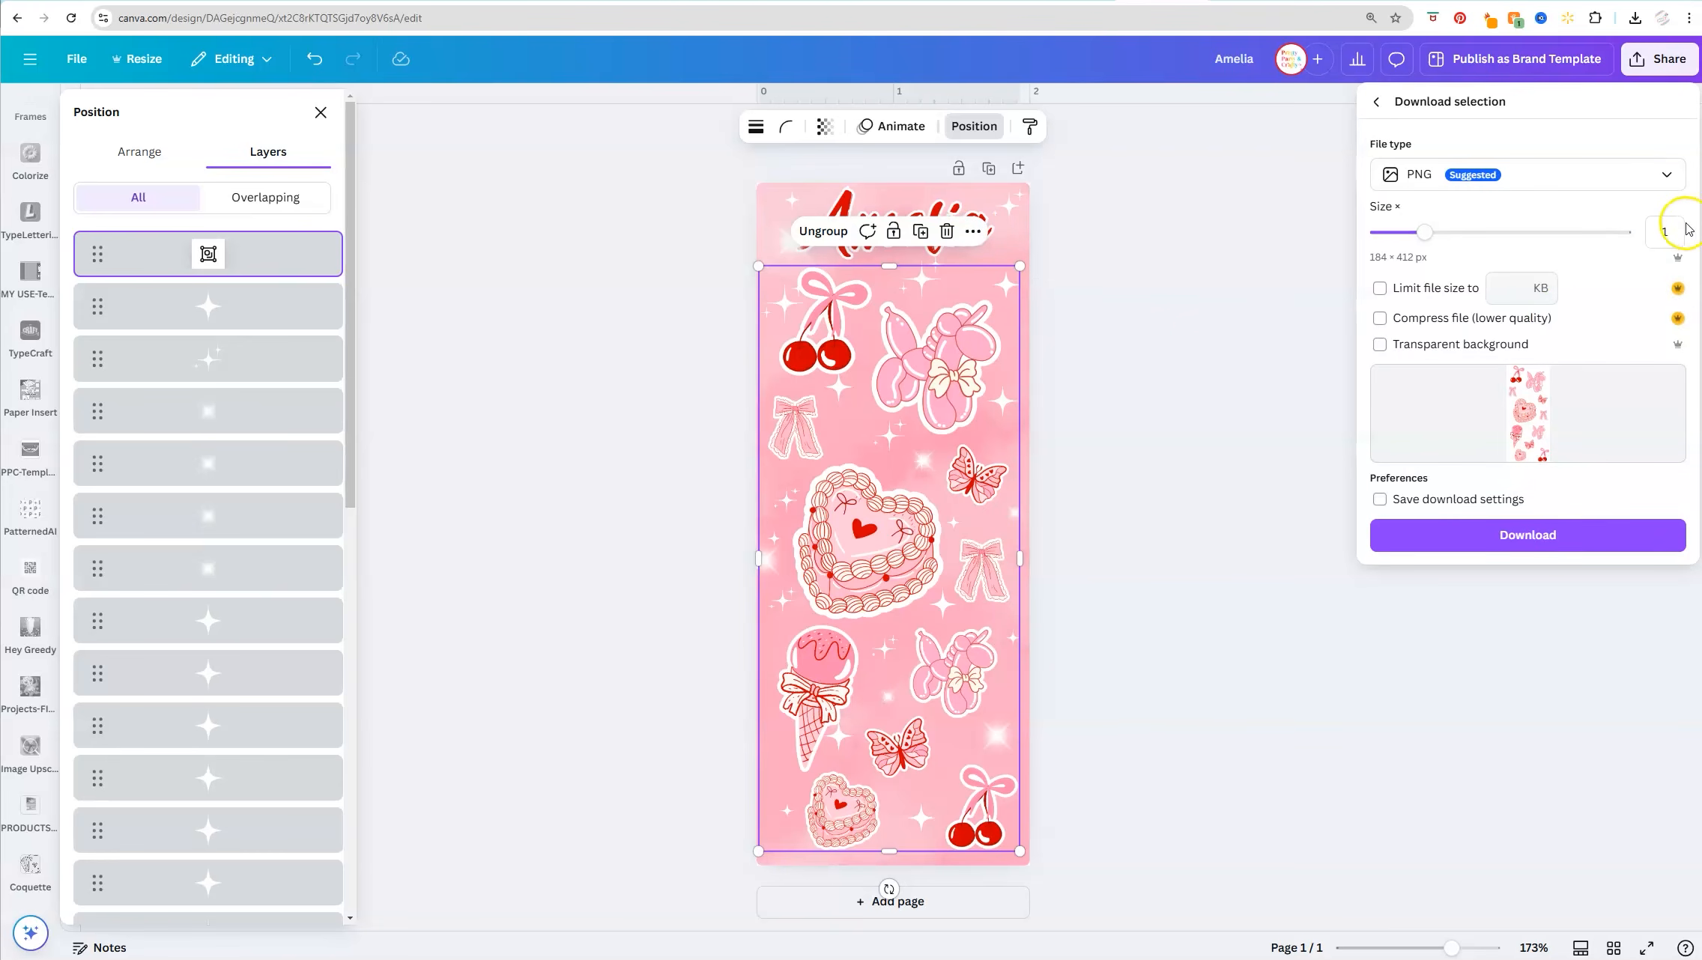
pyautogui.doubleClick(1666, 234)
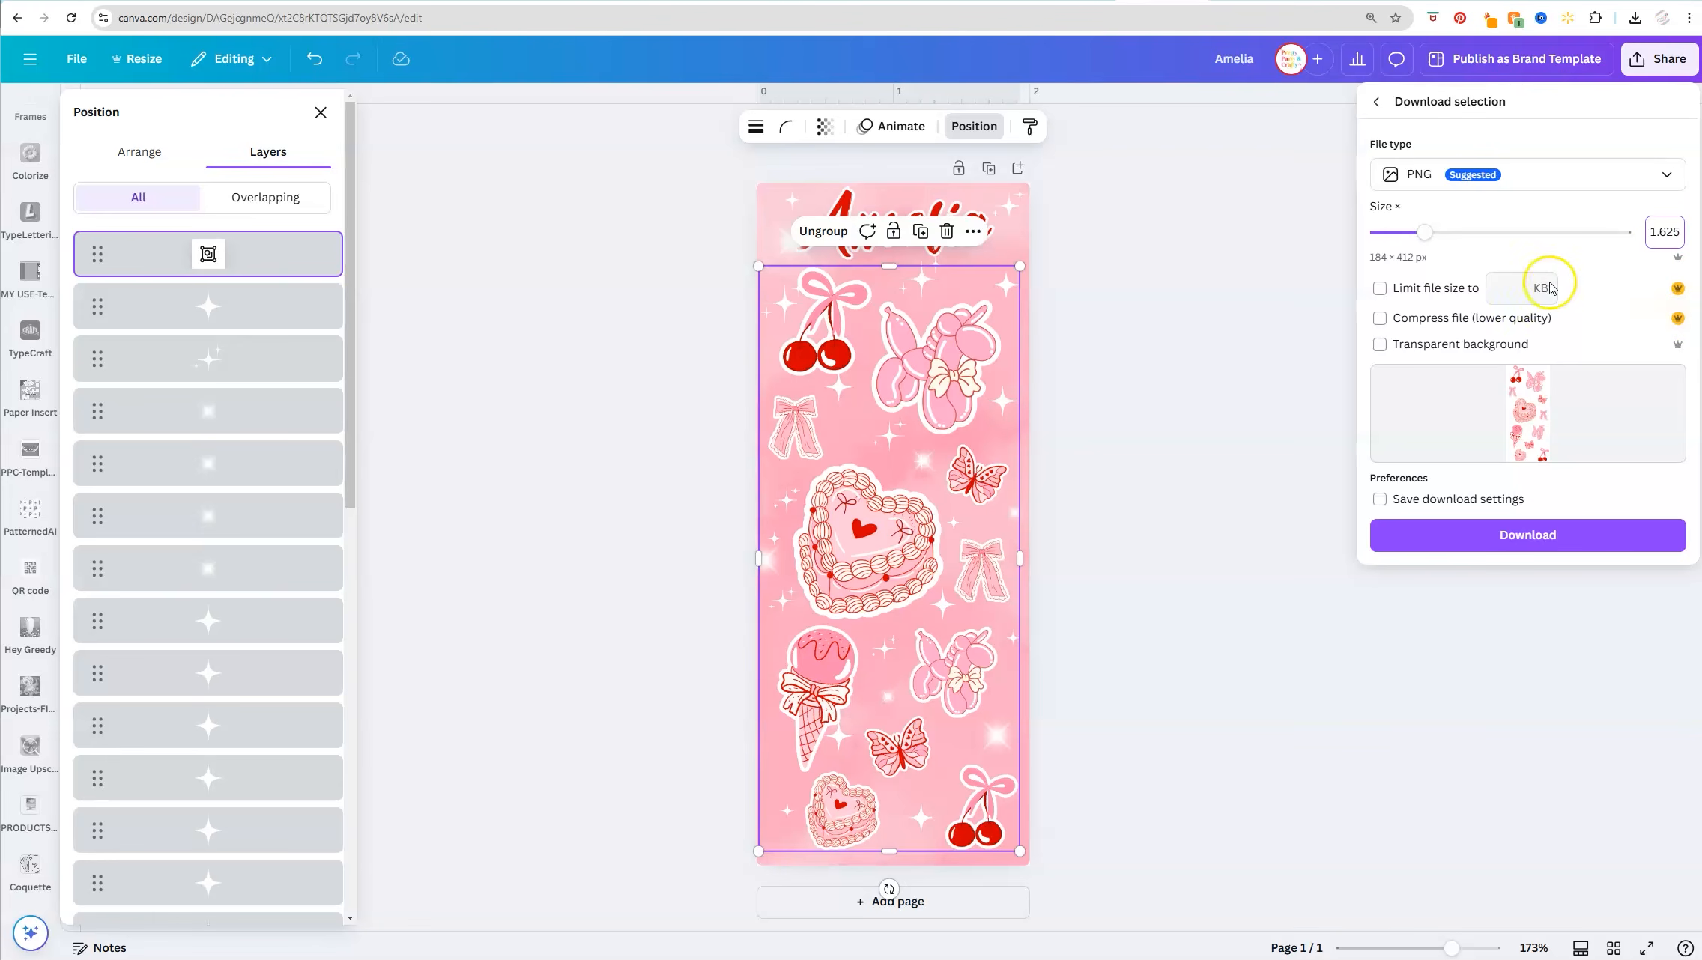
pyautogui.click(1382, 321)
pyautogui.click(1381, 344)
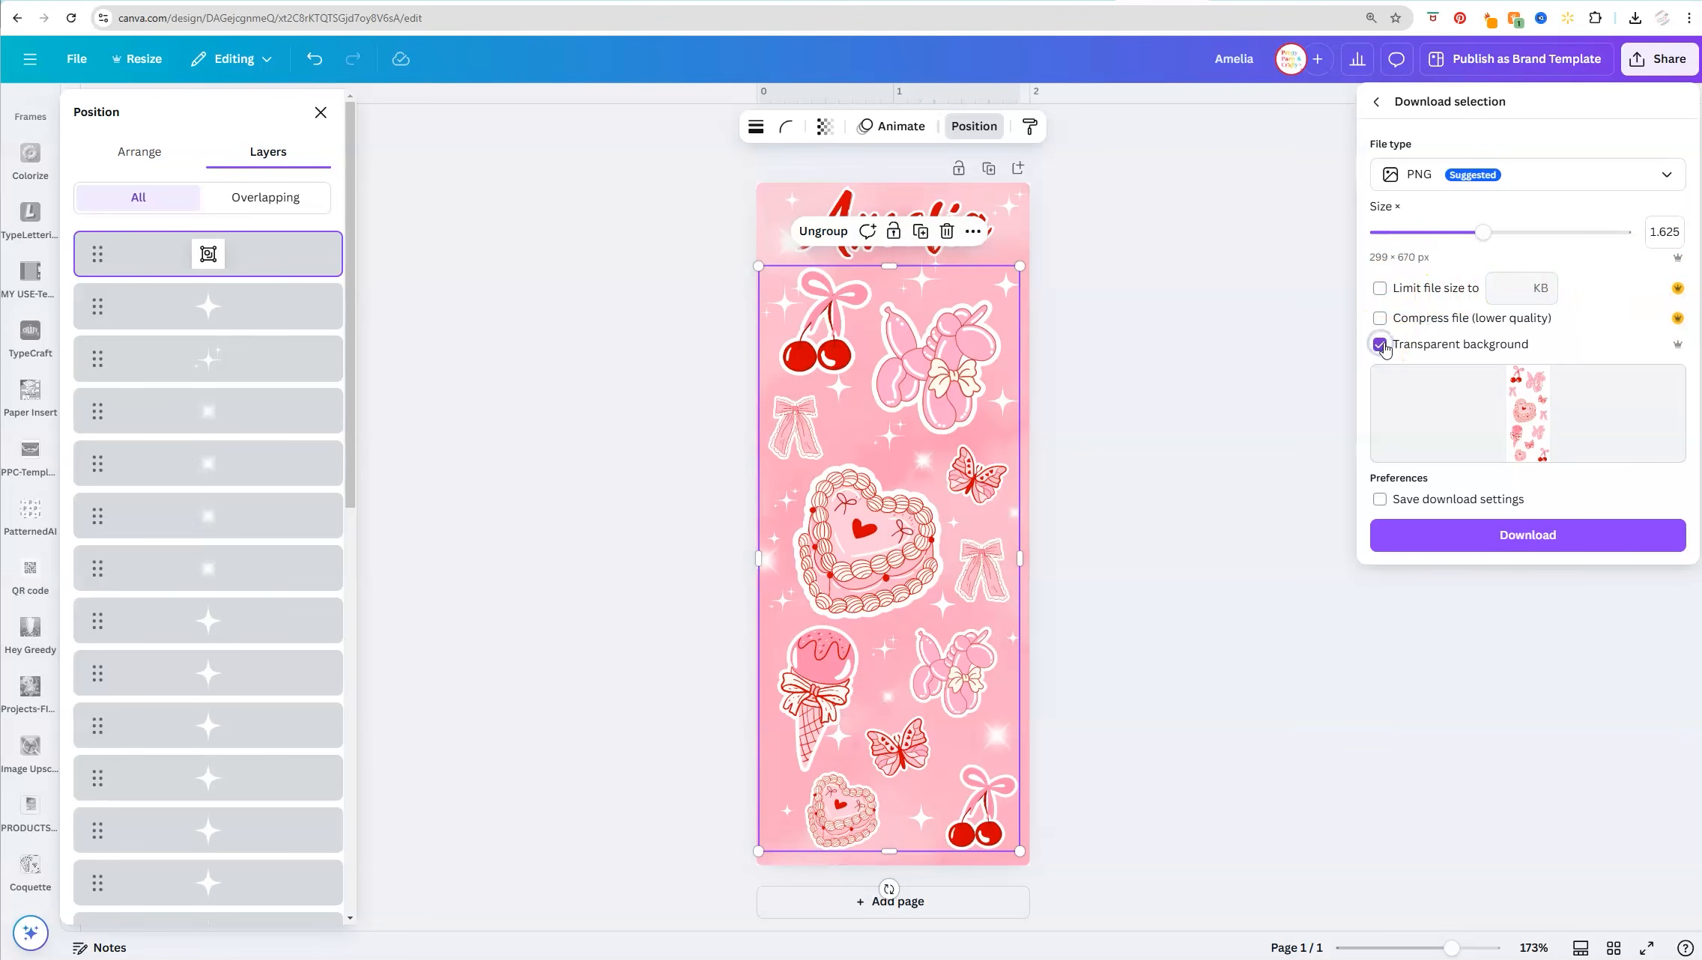
pyautogui.click(1497, 544)
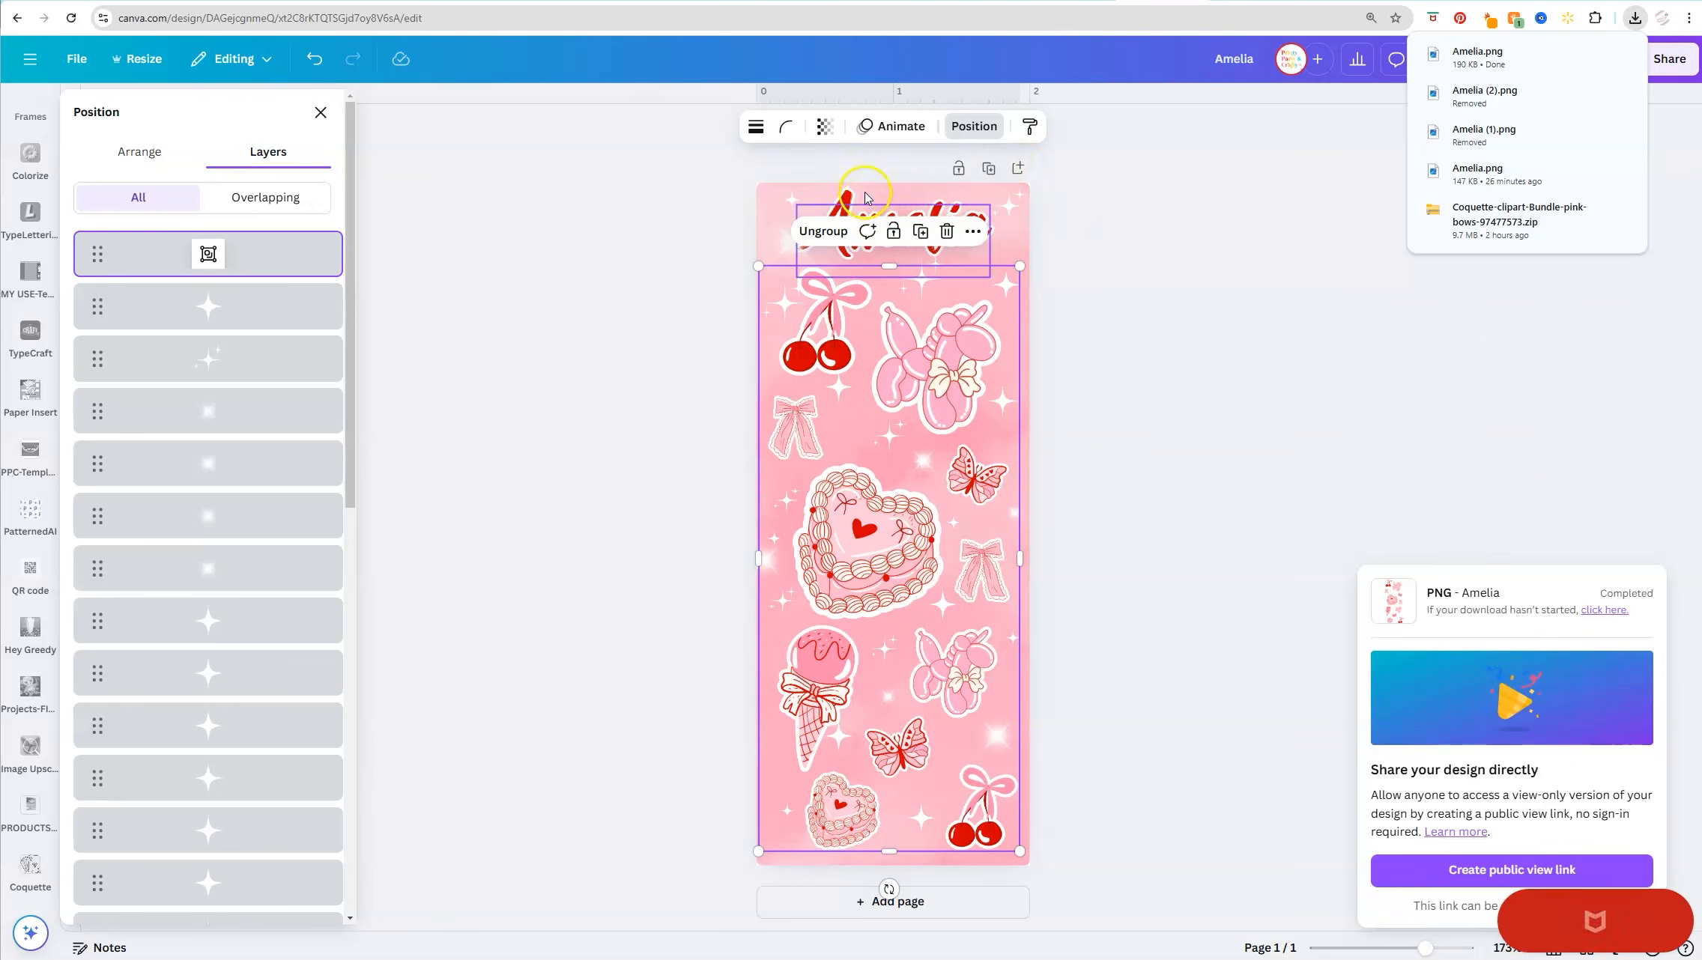
# Set the clipart group's transparency to 0.
pyautogui.click(825, 126)
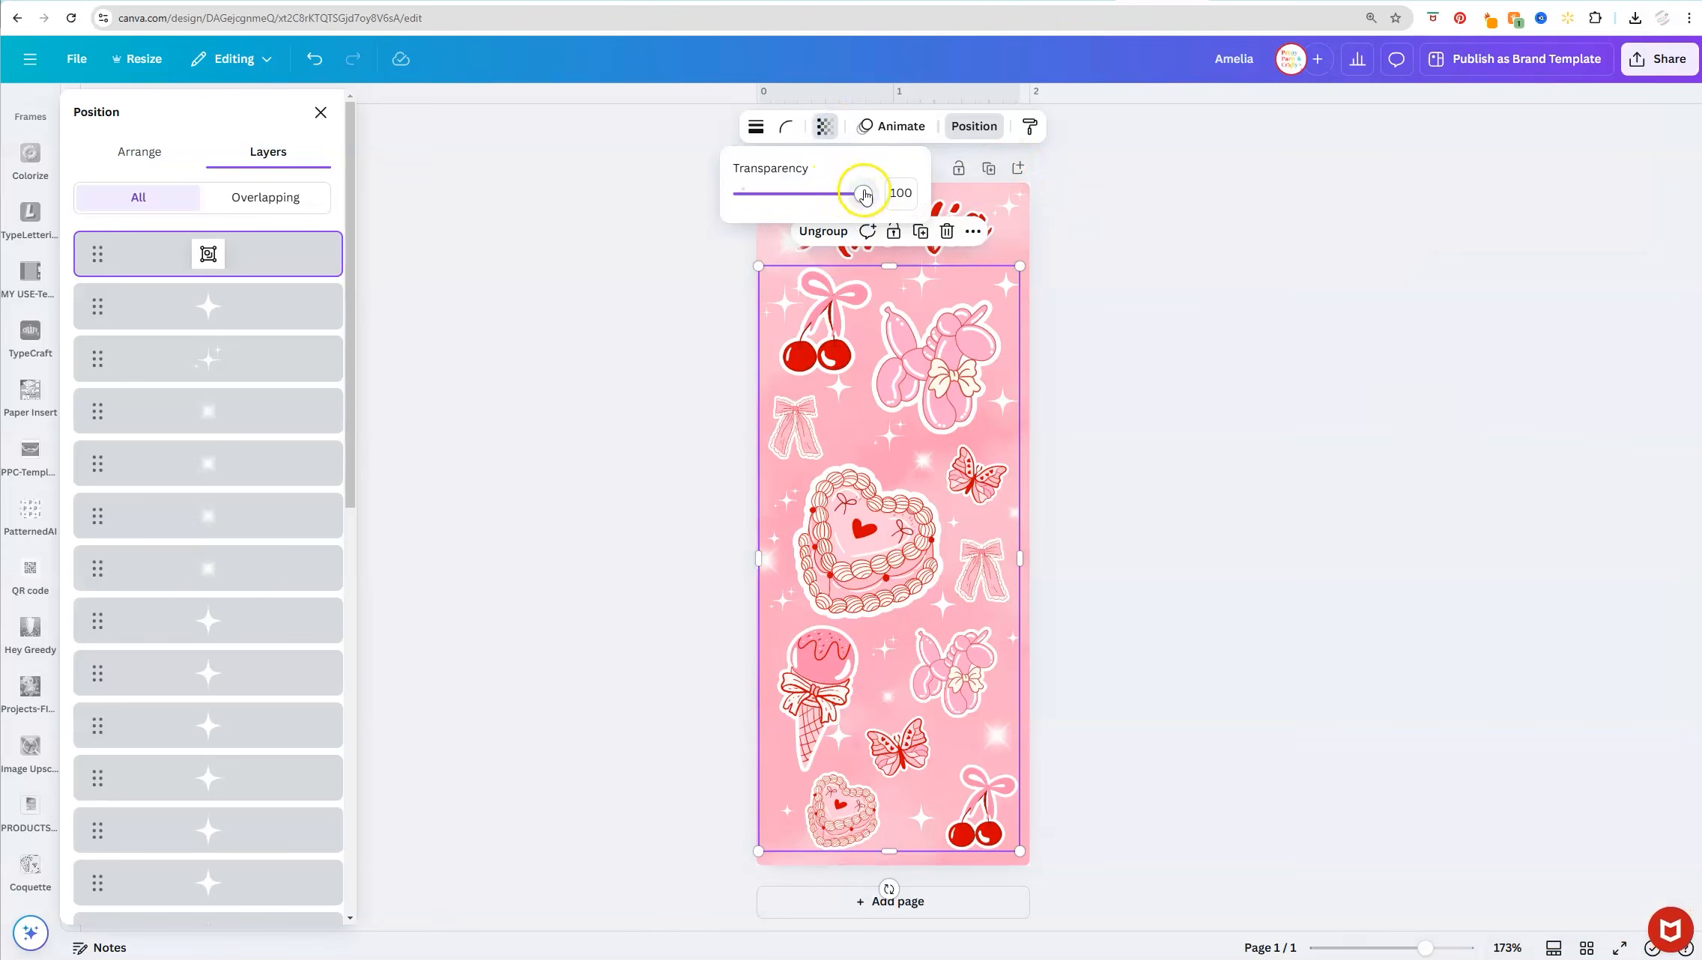
pyautogui.moveTo(865, 195); pyautogui.dragTo(404, 205)
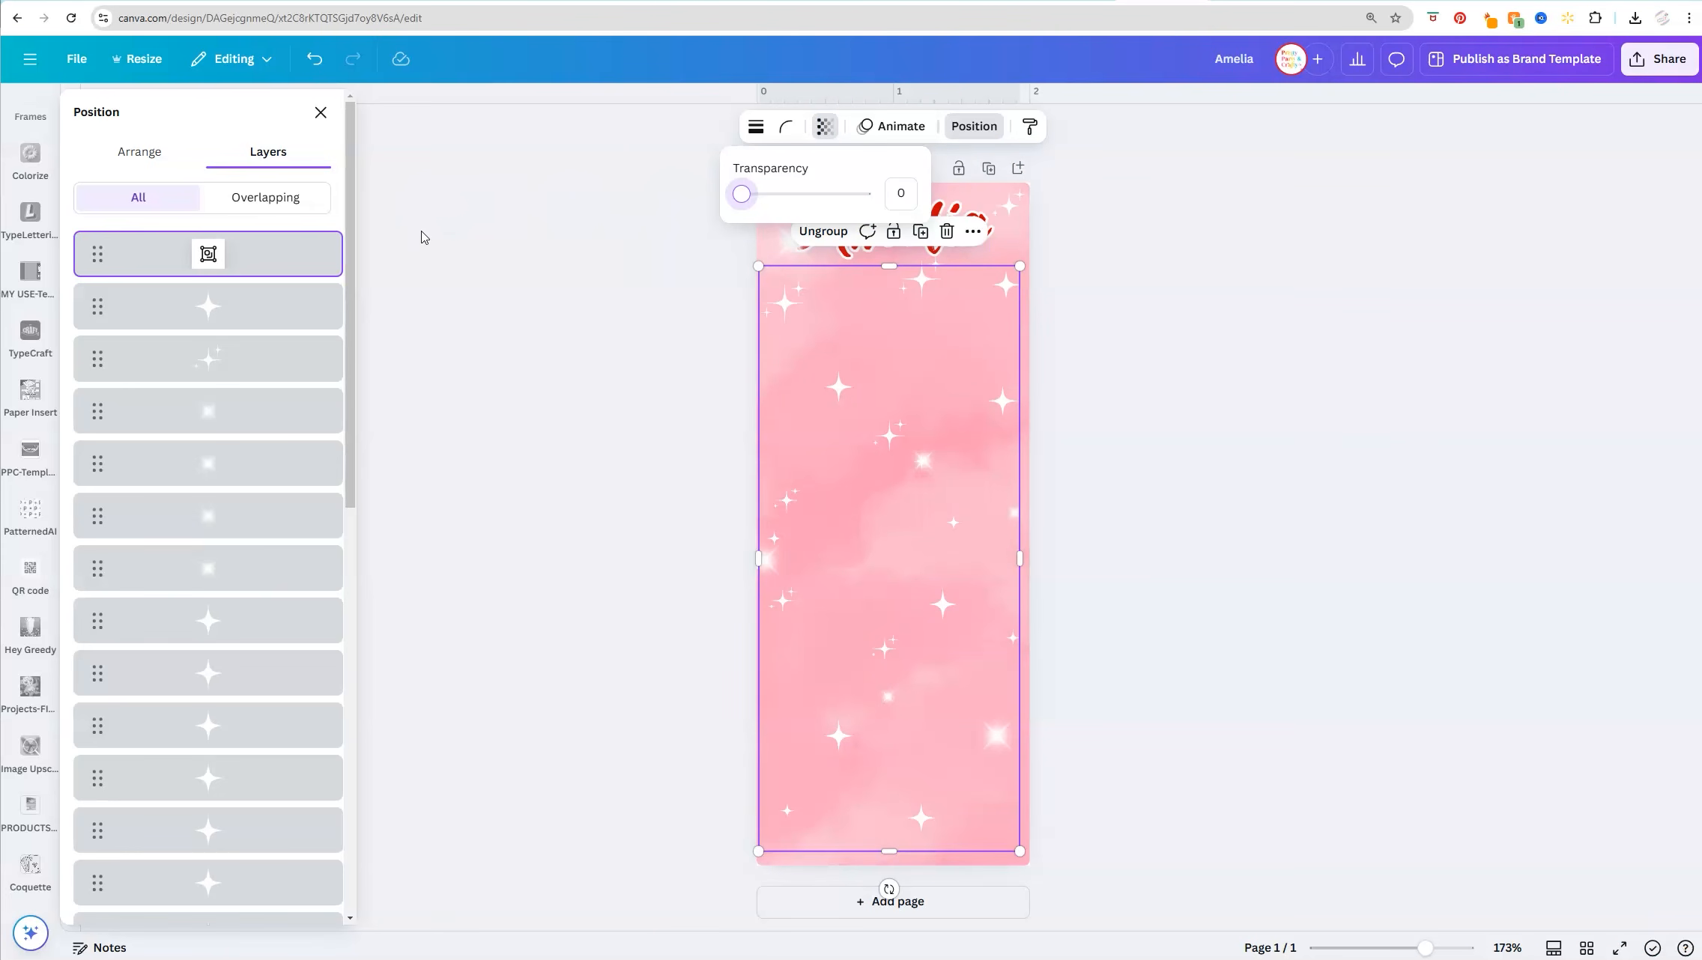
# Download the watercolor background with the name and sparkles as a PNG at size 1.625 with a transparent background.
pyautogui.click(1123, 451)
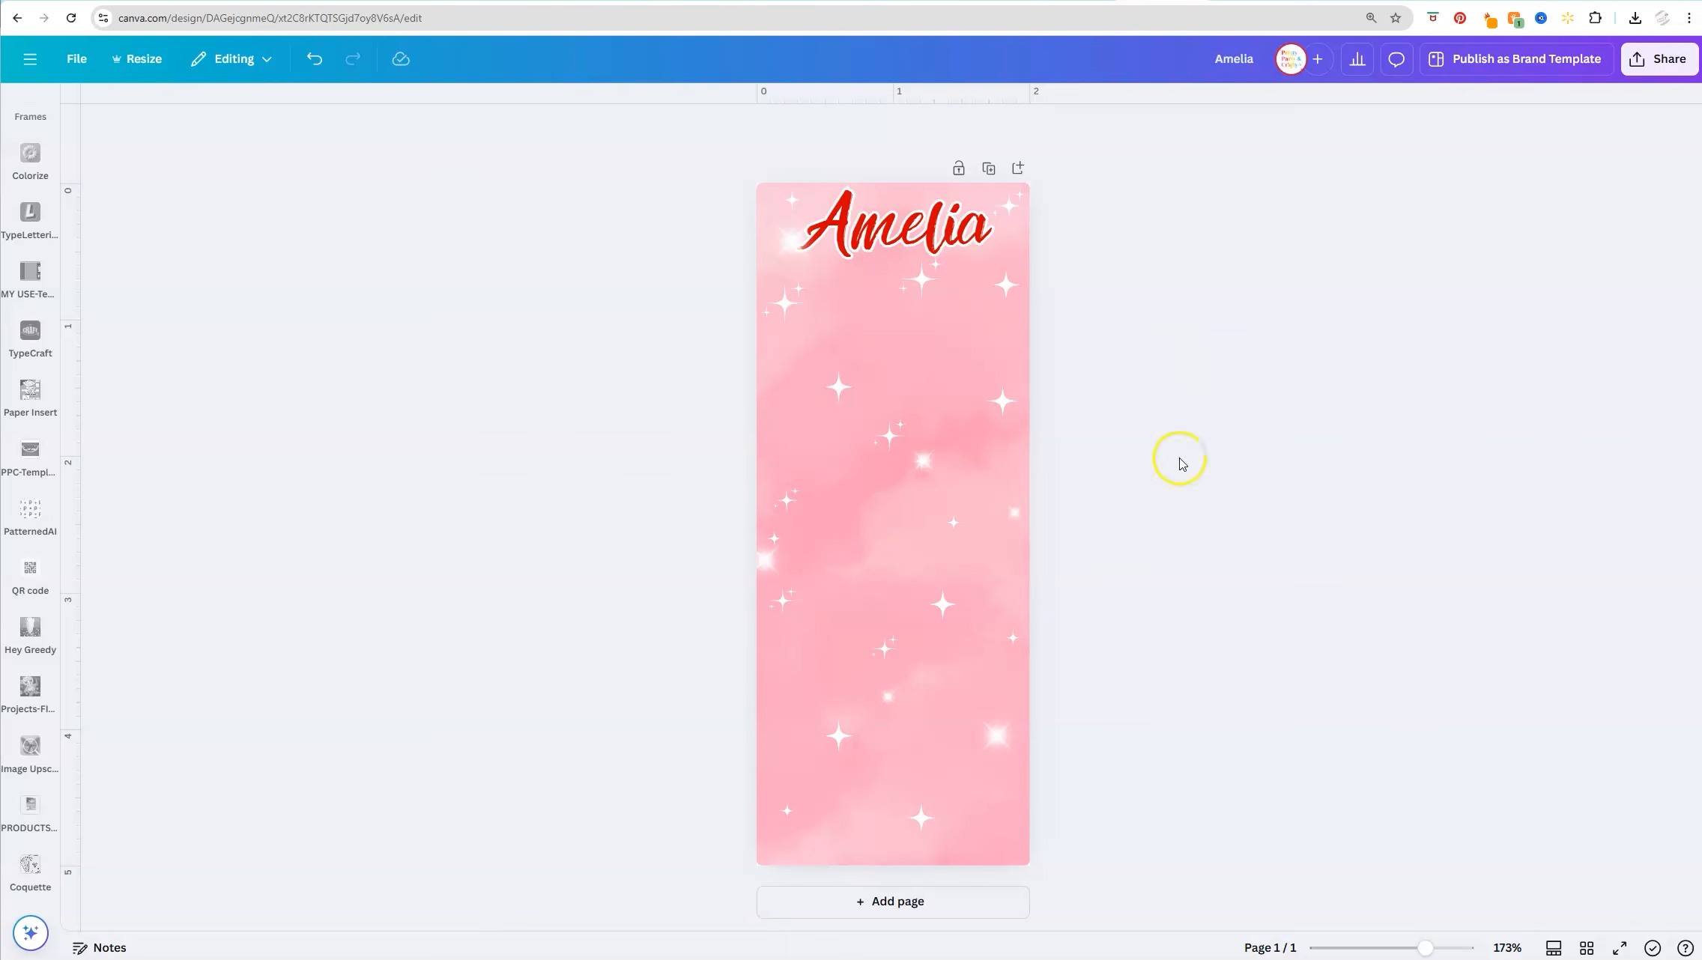
pyautogui.click(1659, 60)
pyautogui.click(1412, 382)
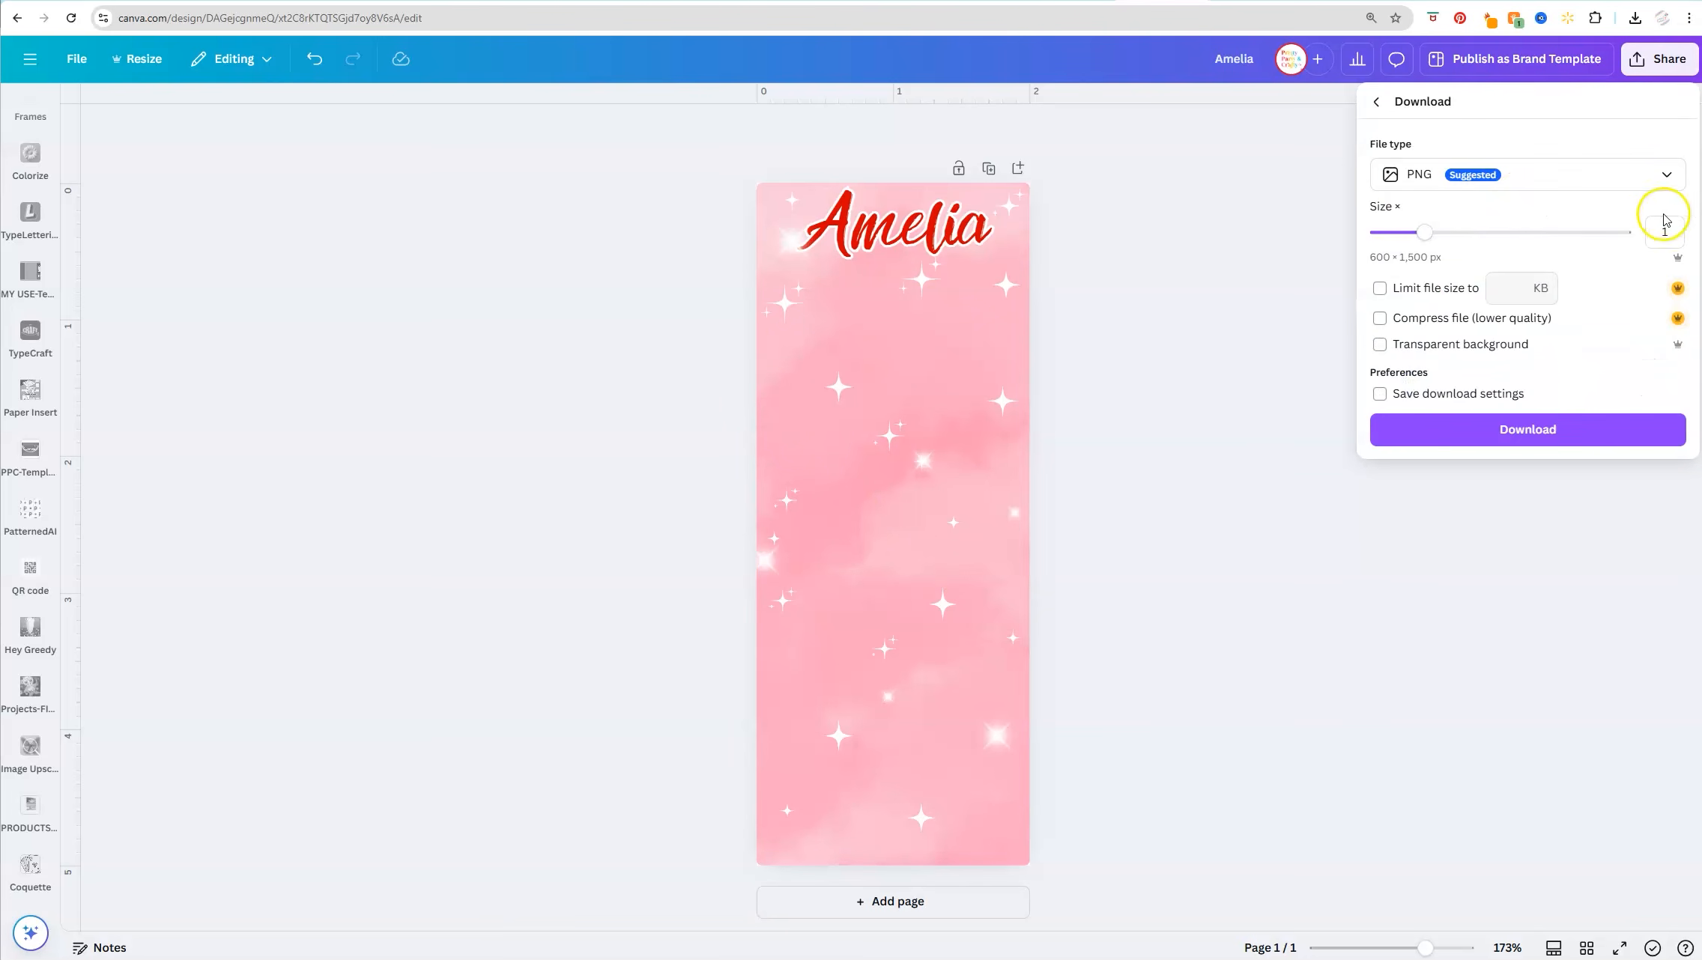
pyautogui.click(1647, 234)
pyautogui.write('1.625')
pyautogui.click(1411, 346)
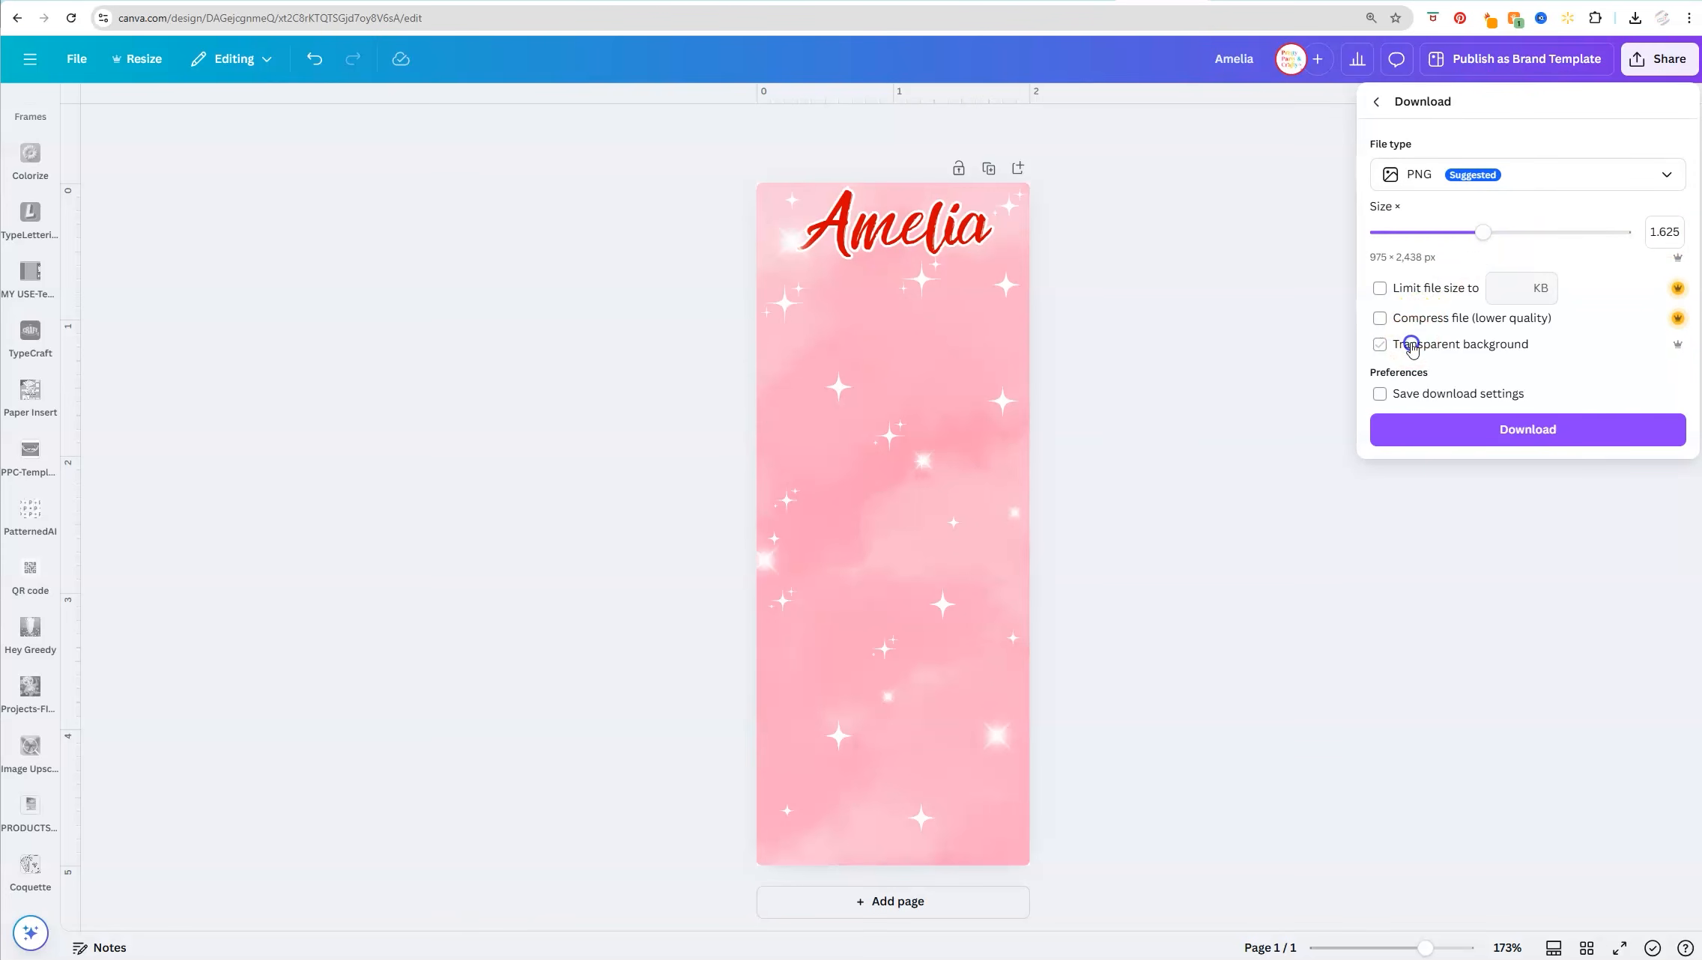
pyautogui.click(1534, 432)
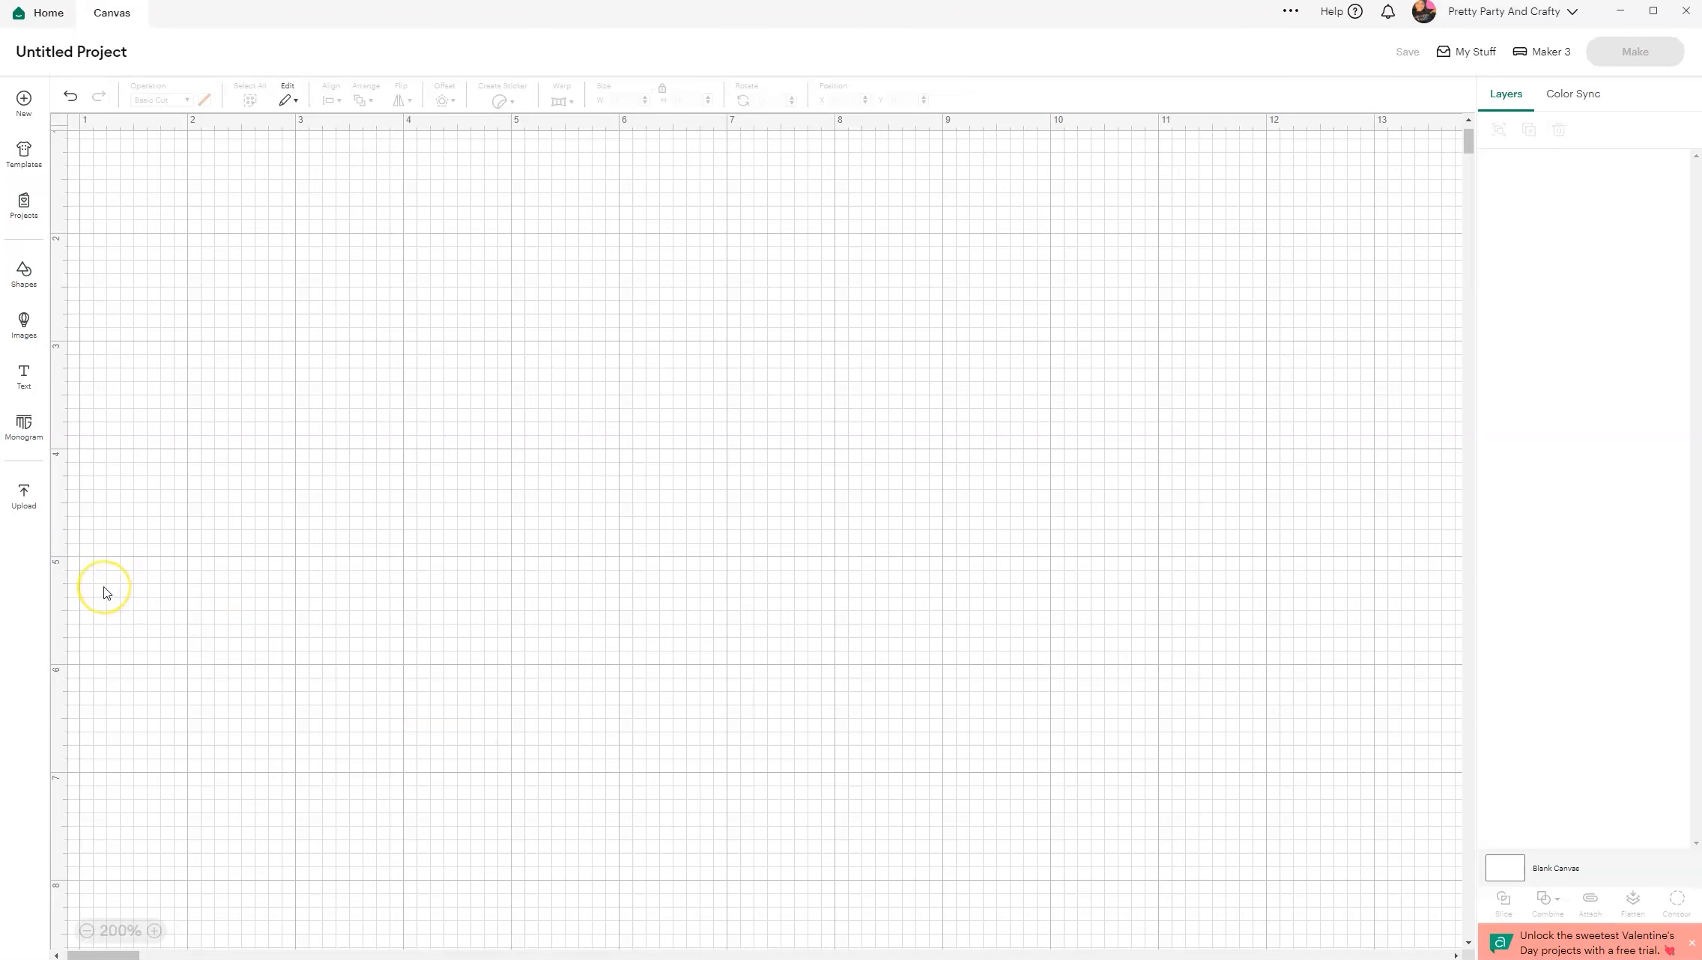
# In Cricut Design Space, load the PNG of the pink background with the name from Downloads as a new image upload.
pyautogui.click(24, 496)
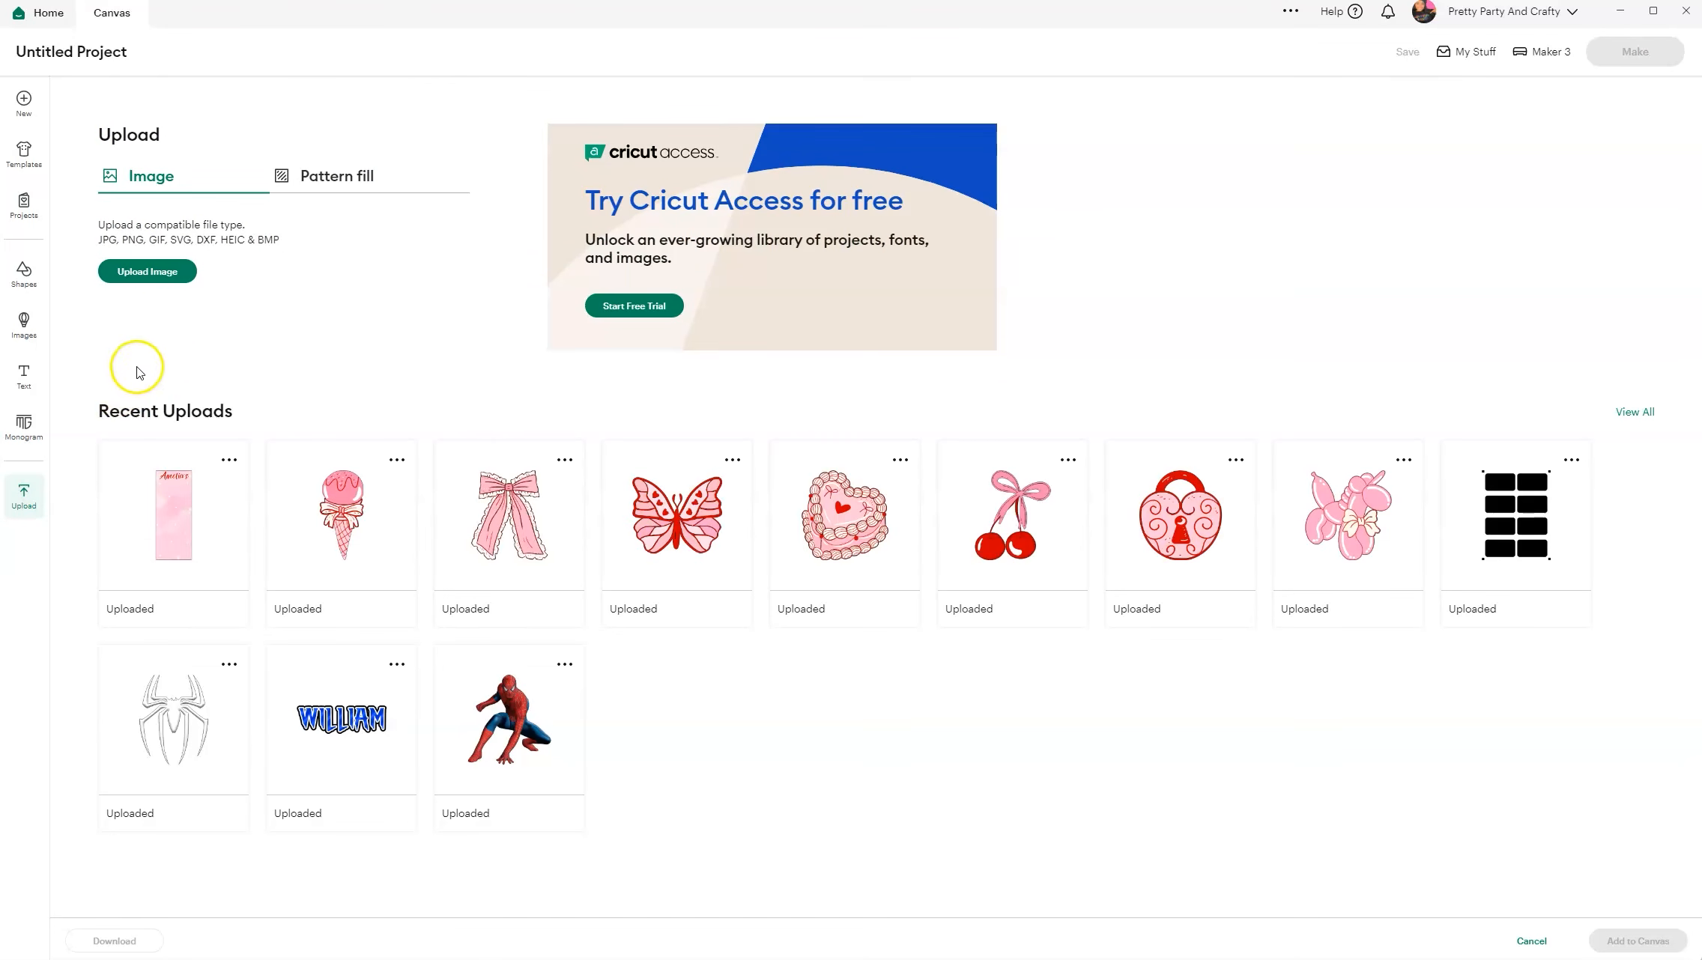
pyautogui.click(172, 279)
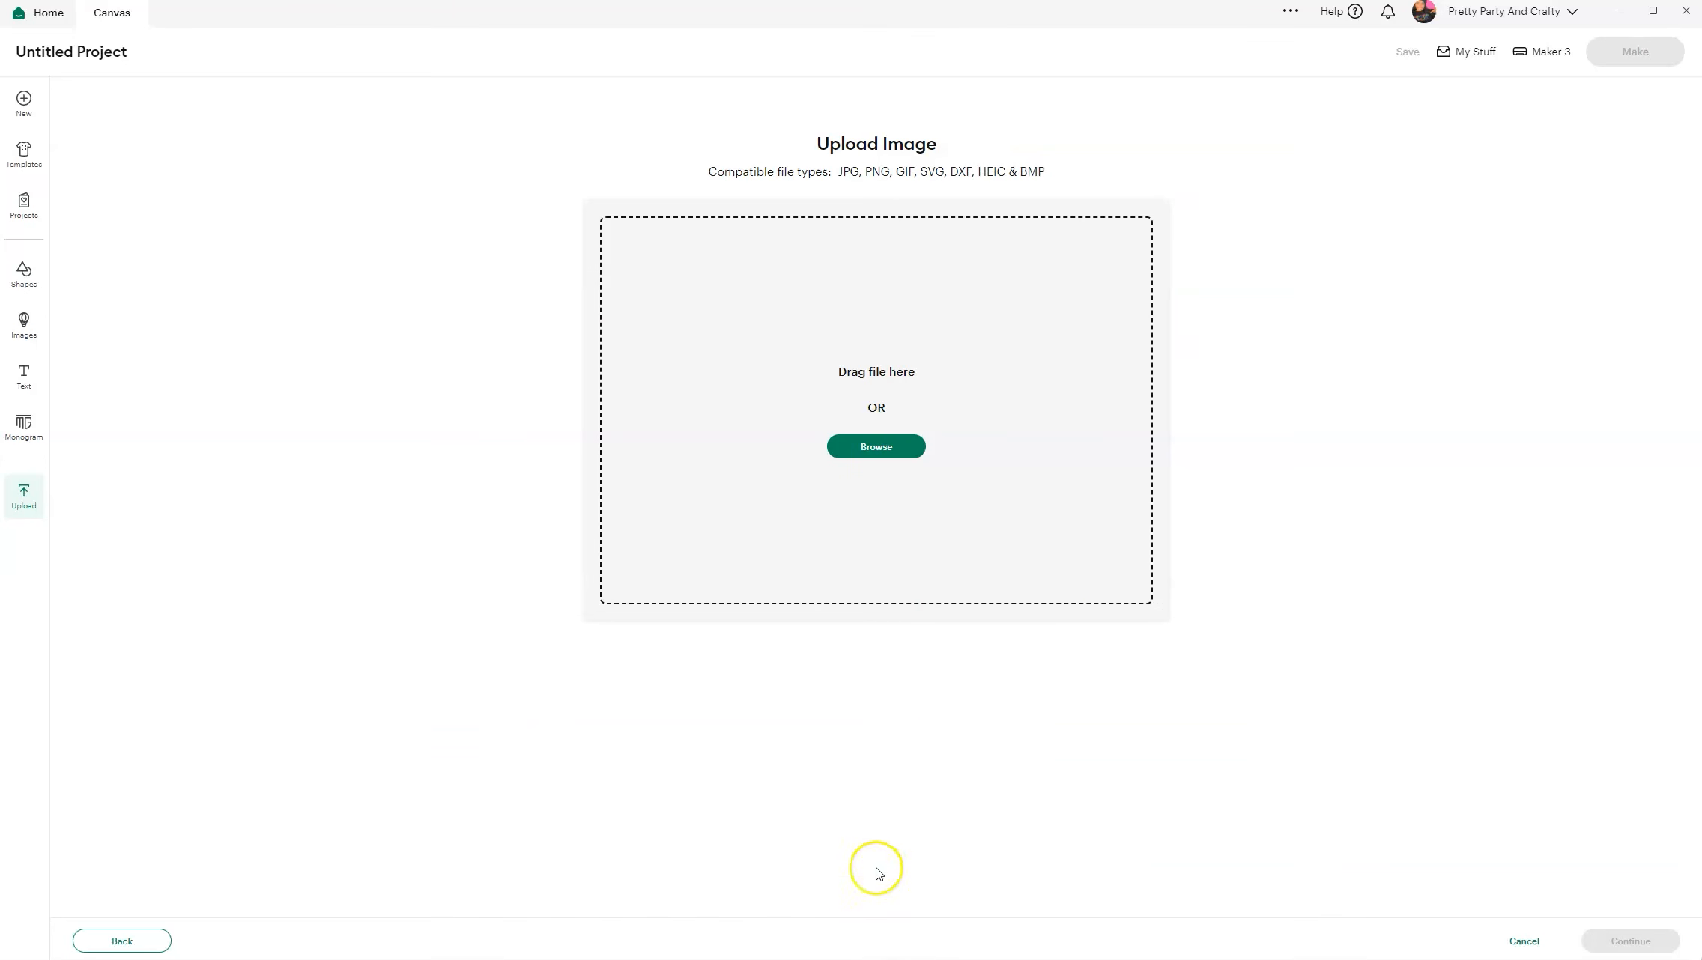
pyautogui.moveTo(870, 955)
pyautogui.click(797, 906)
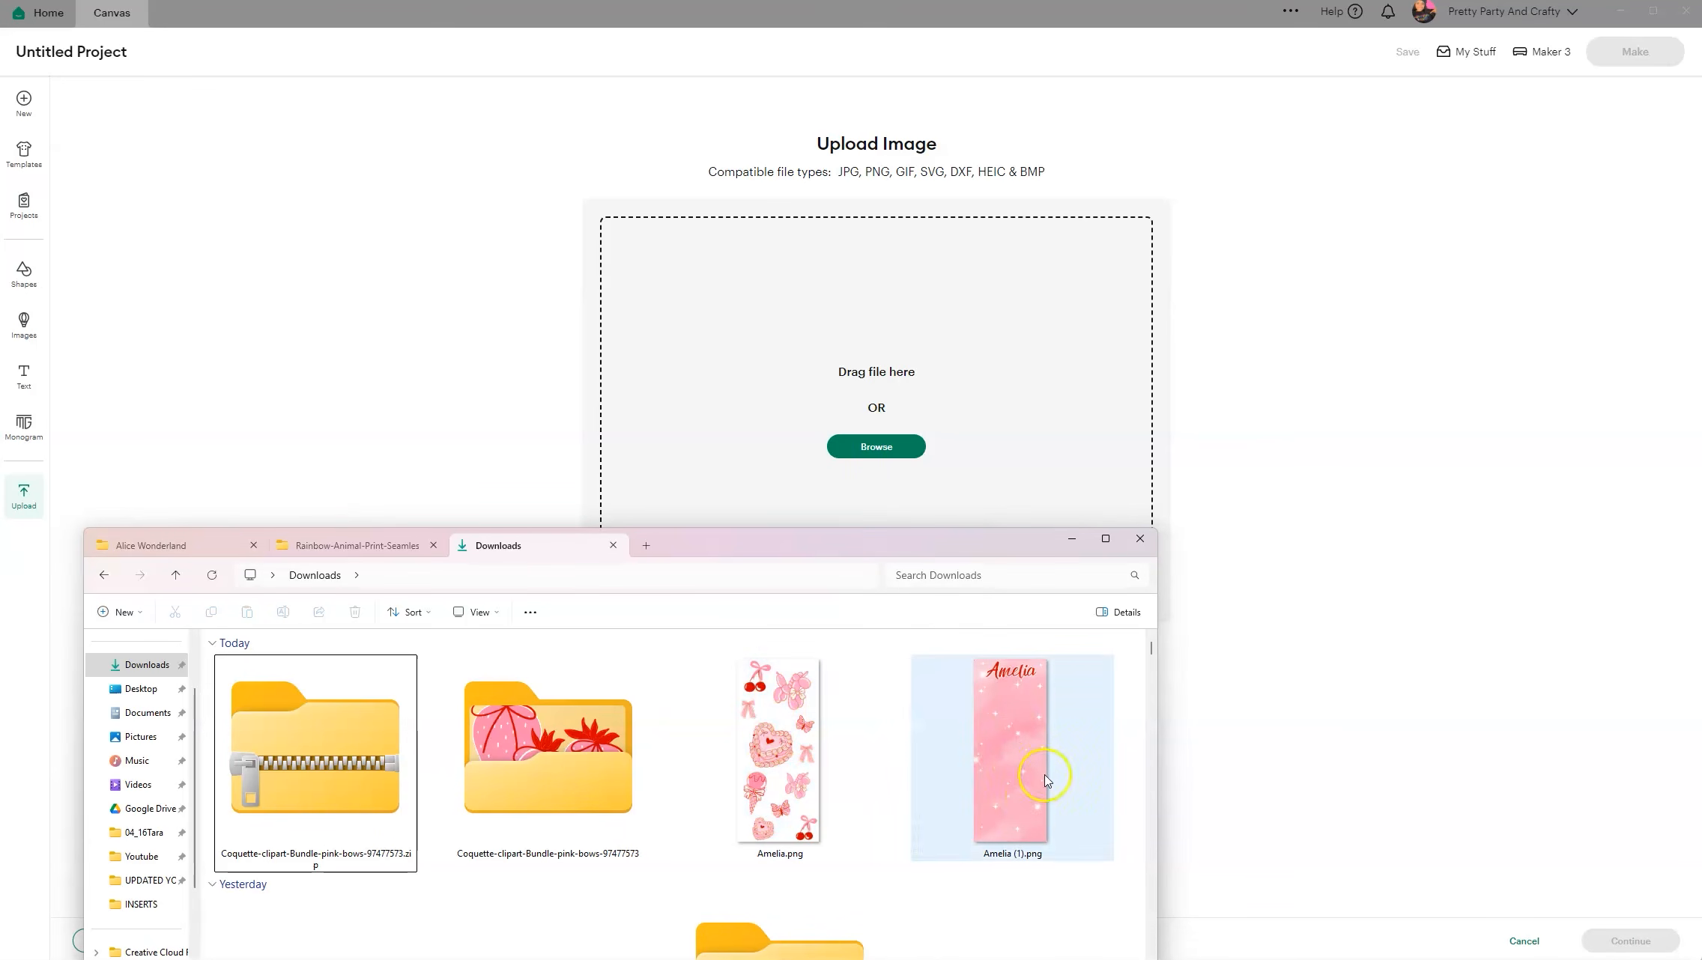
pyautogui.moveTo(1025, 807); pyautogui.dragTo(1000, 407)
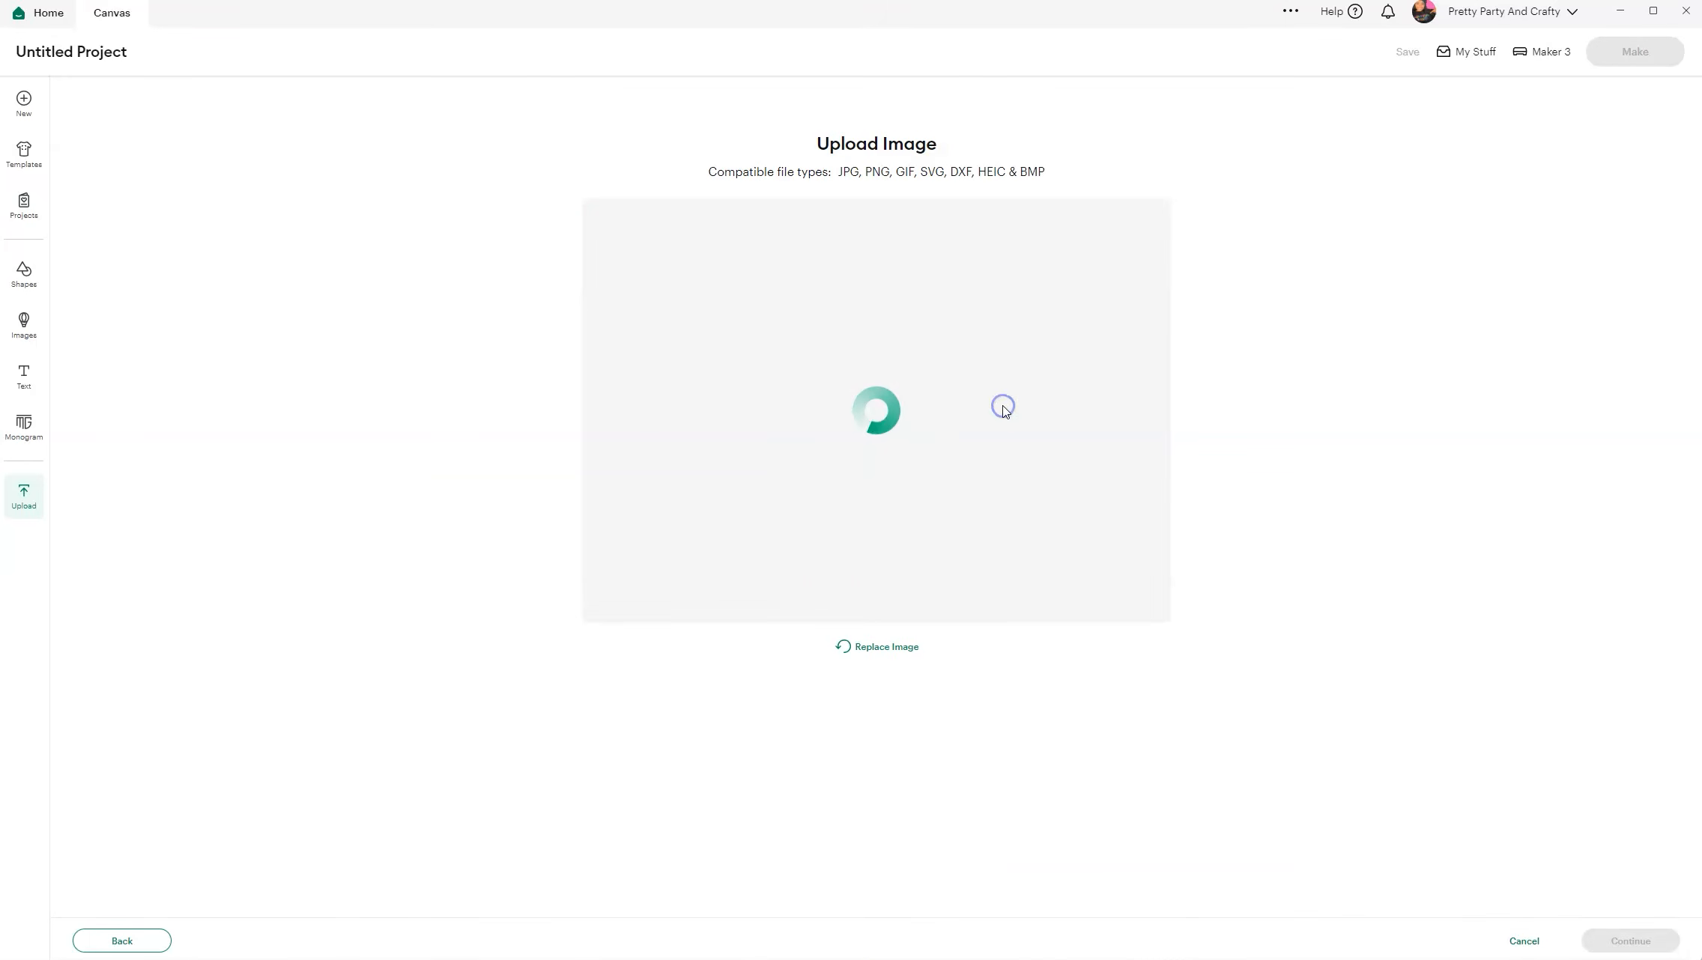
# Keep the background image unmodified in the background remover and convert the upload to a Flat Graphic.
pyautogui.click(1636, 941)
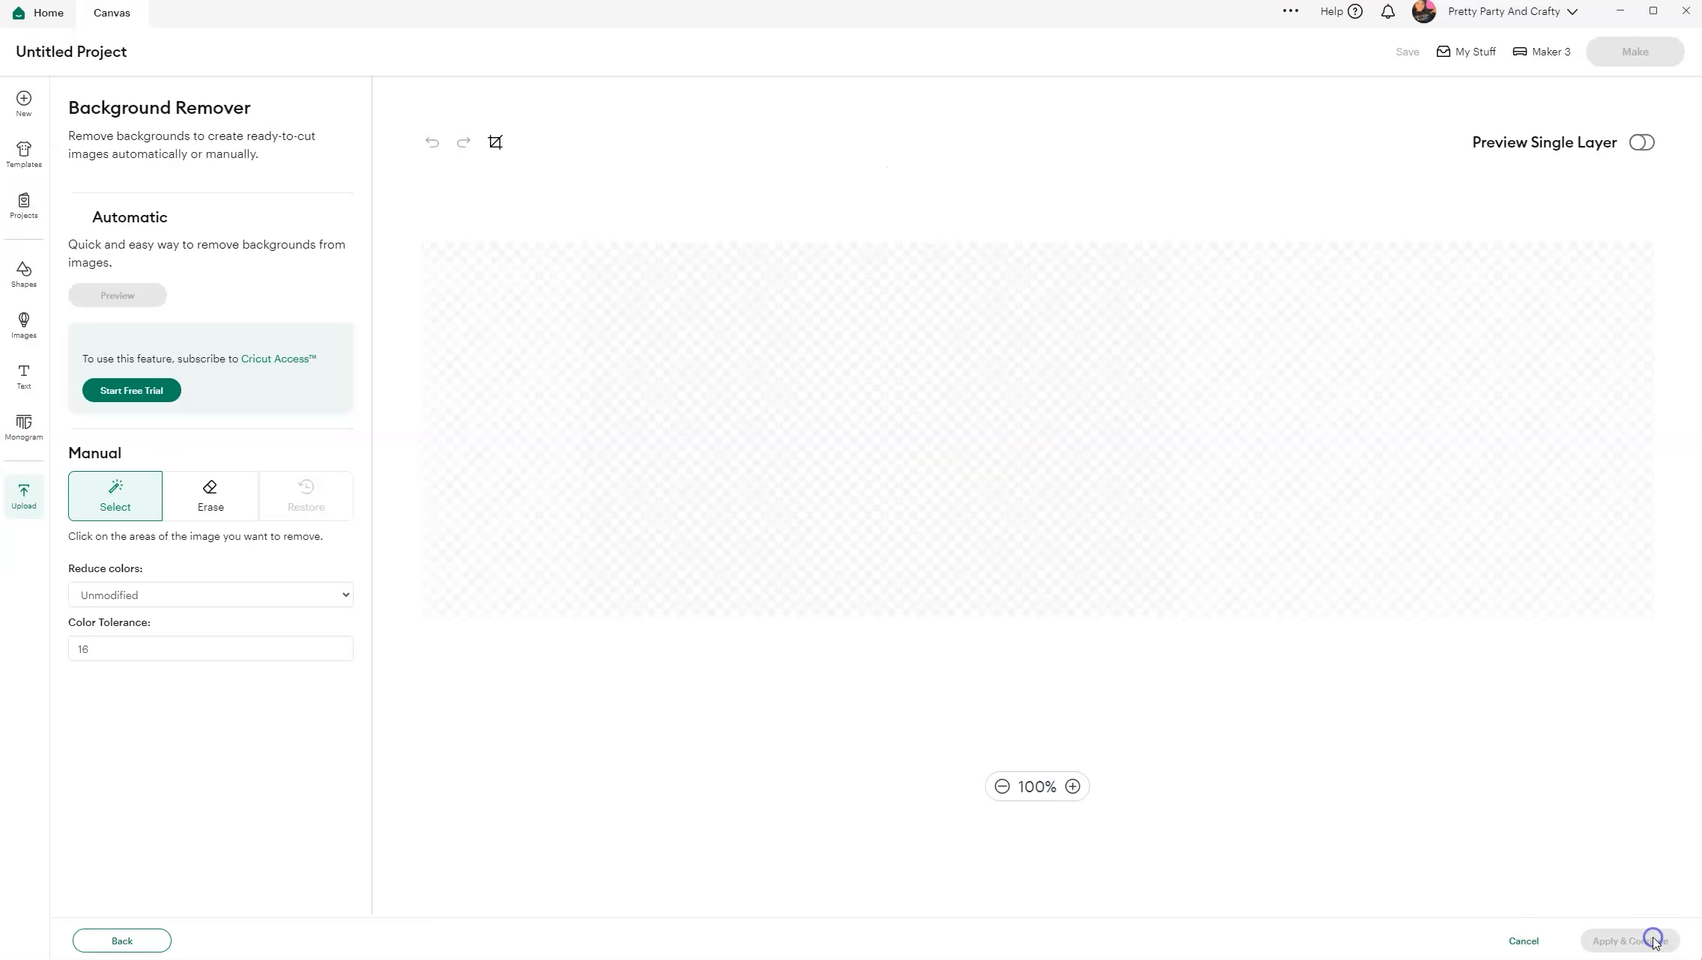
pyautogui.click(1648, 942)
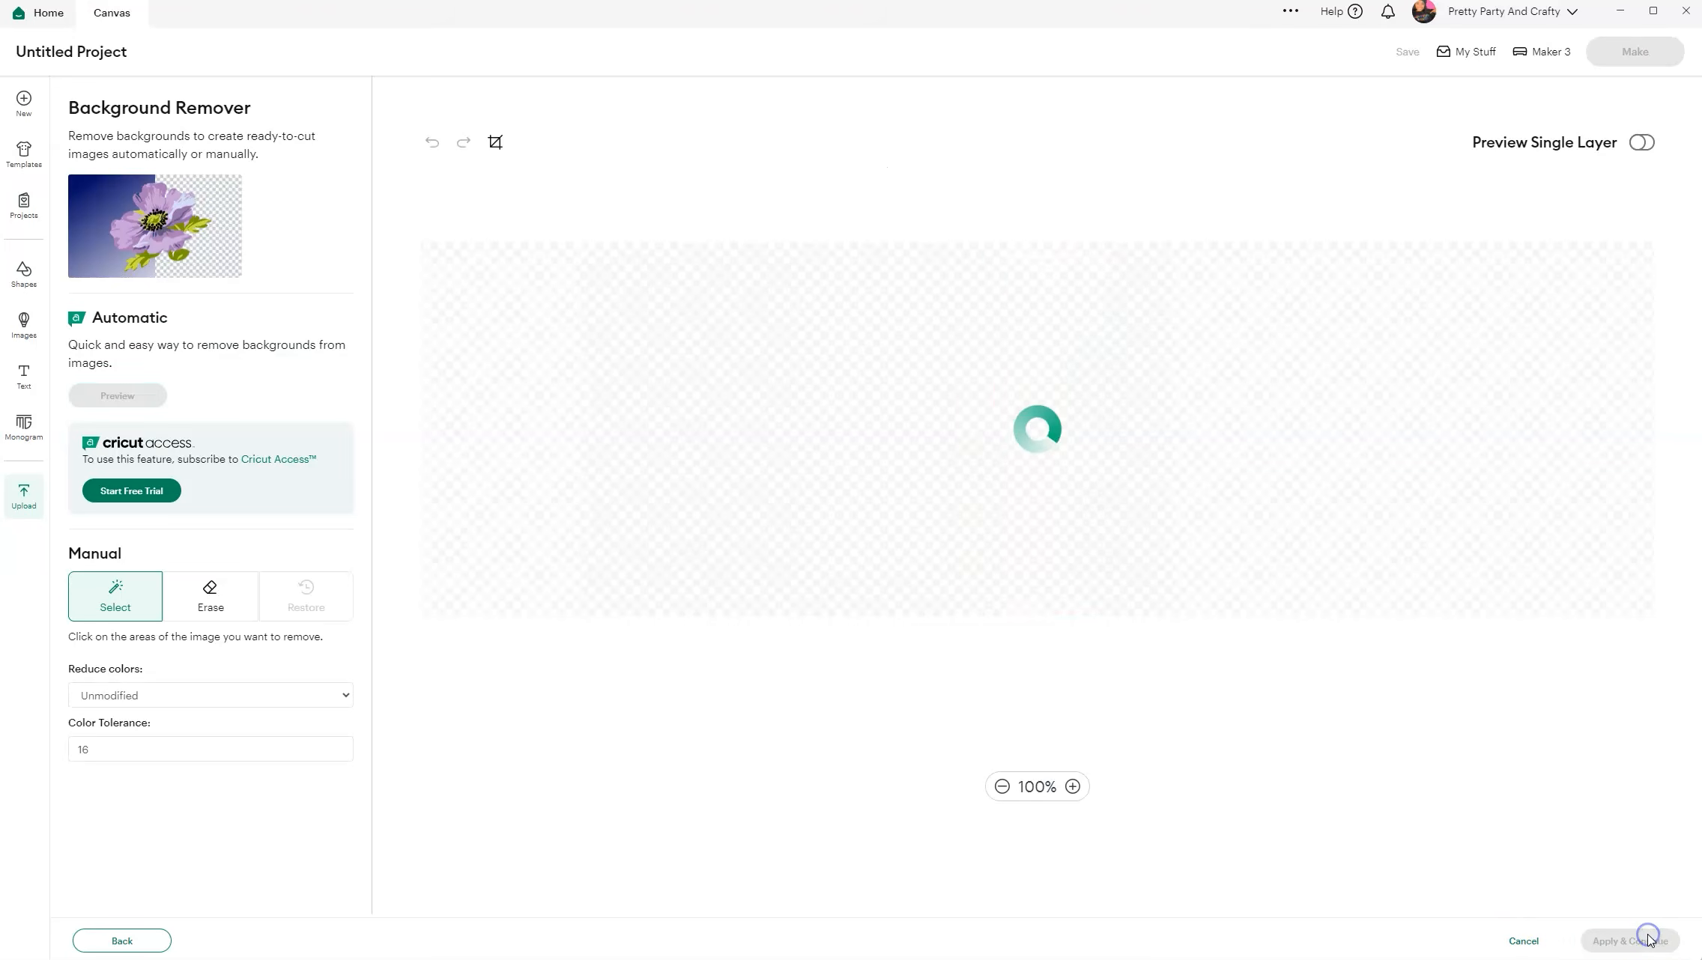
pyautogui.click(1259, 443)
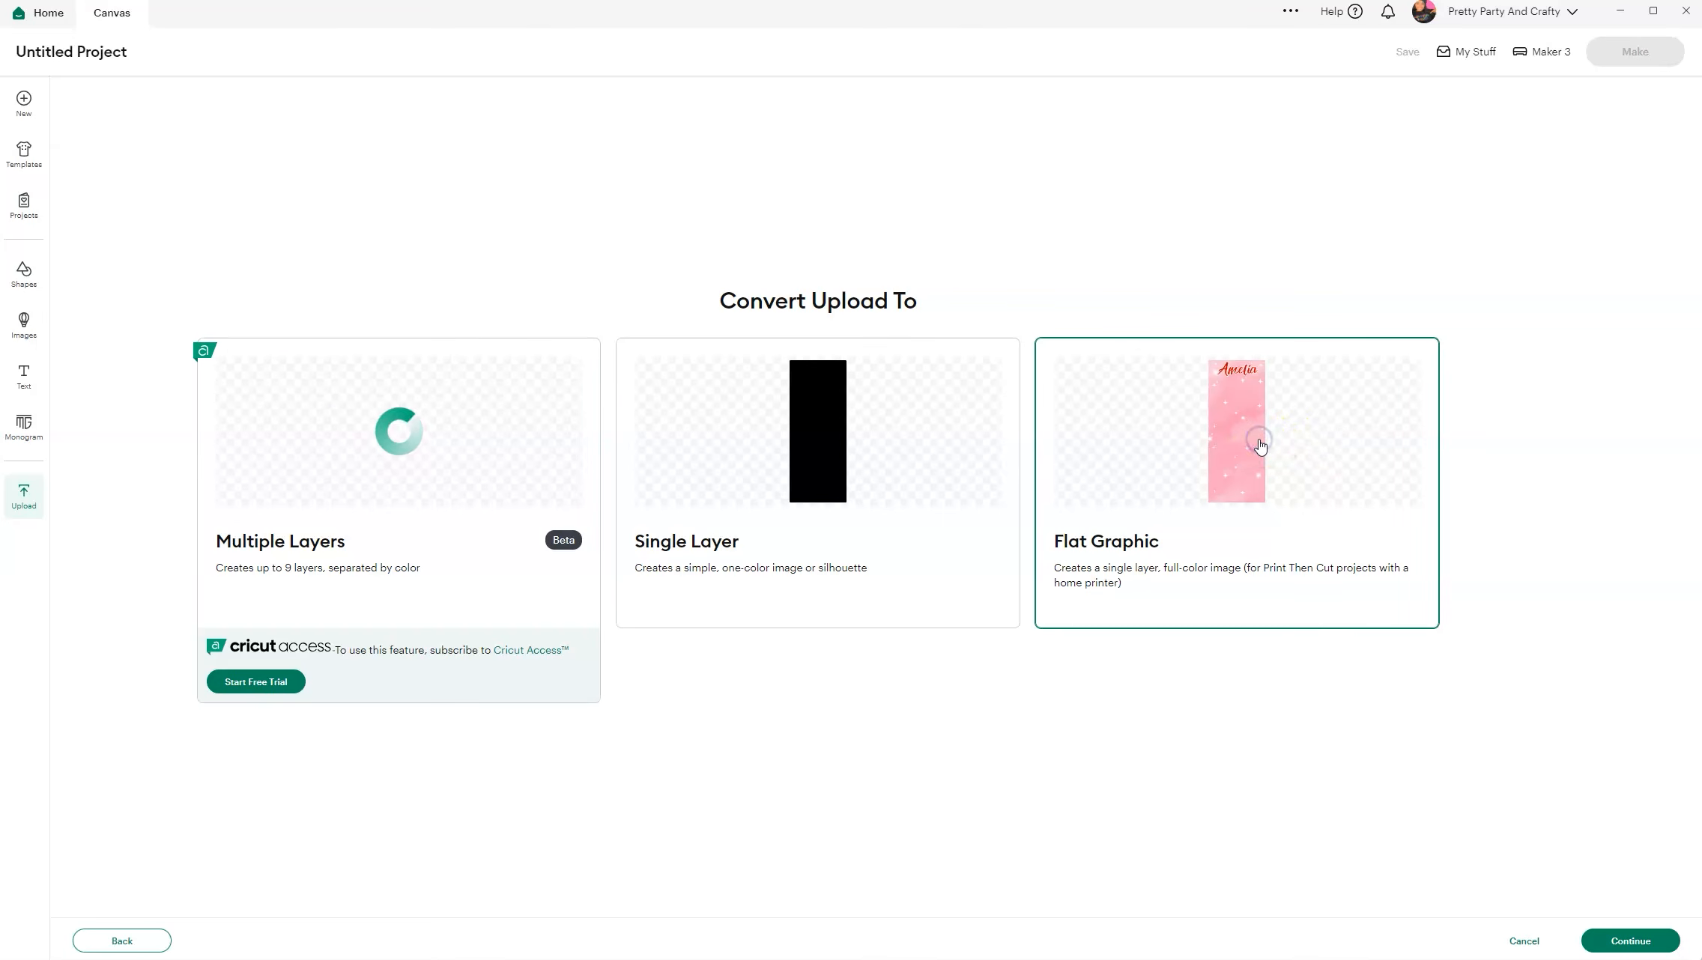
pyautogui.click(1651, 945)
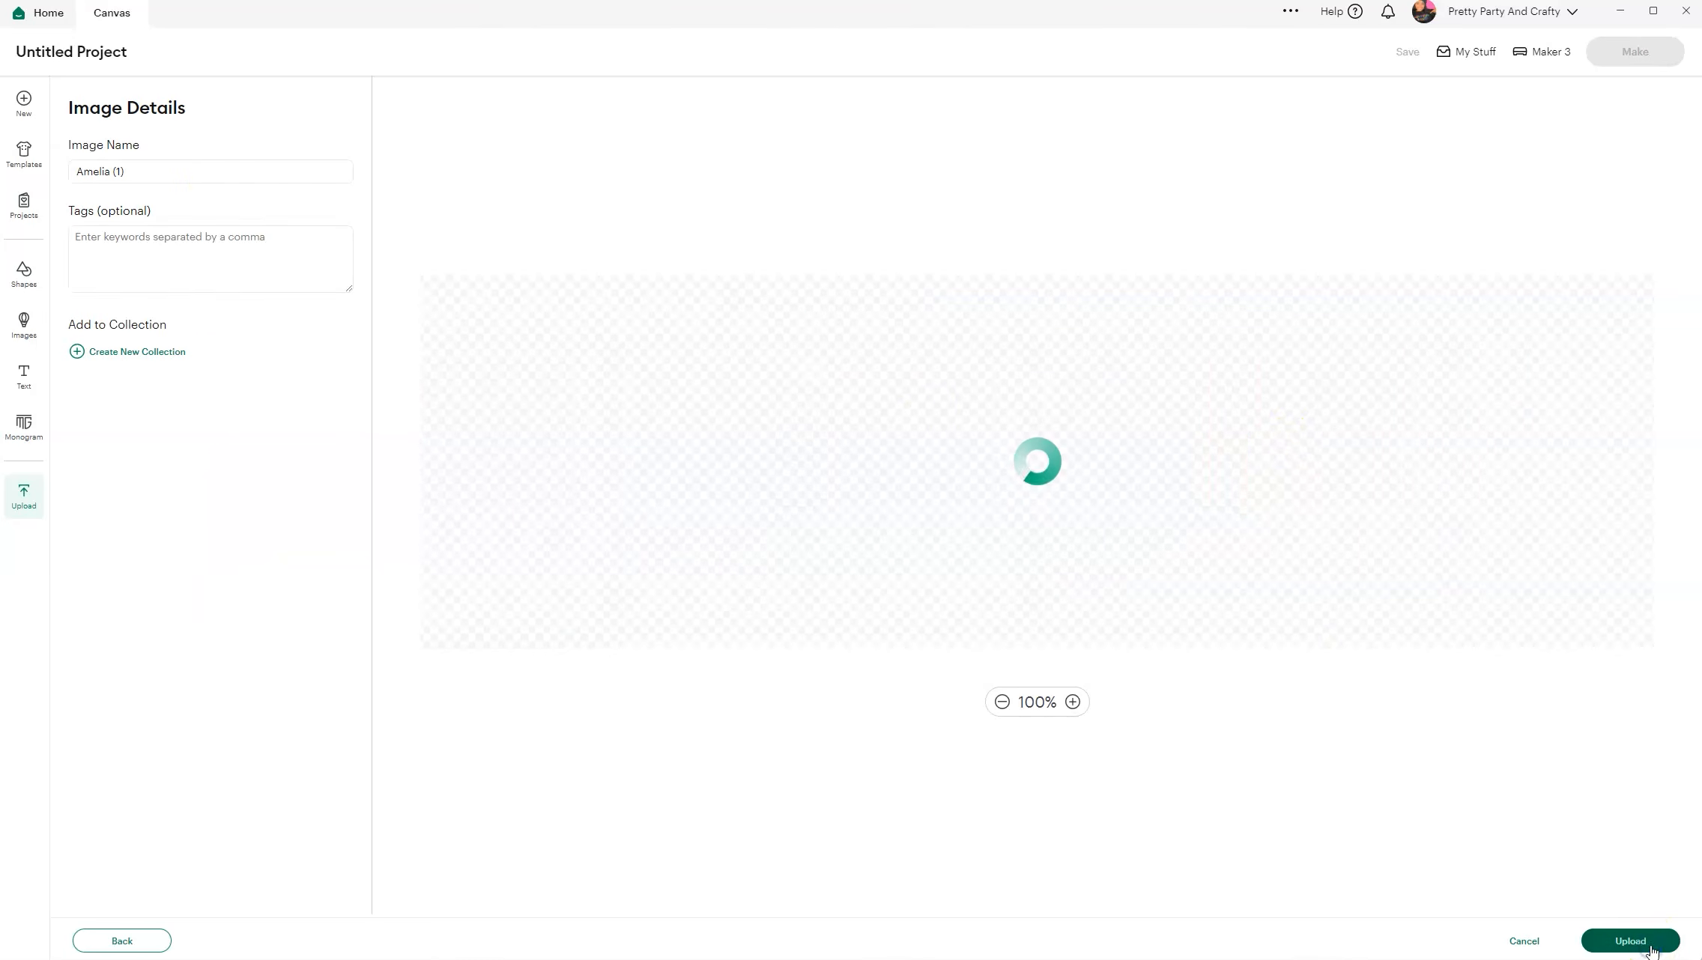
# Name the background image "sticker sheet", upload it and add it to the canvas.
pyautogui.click(219, 175)
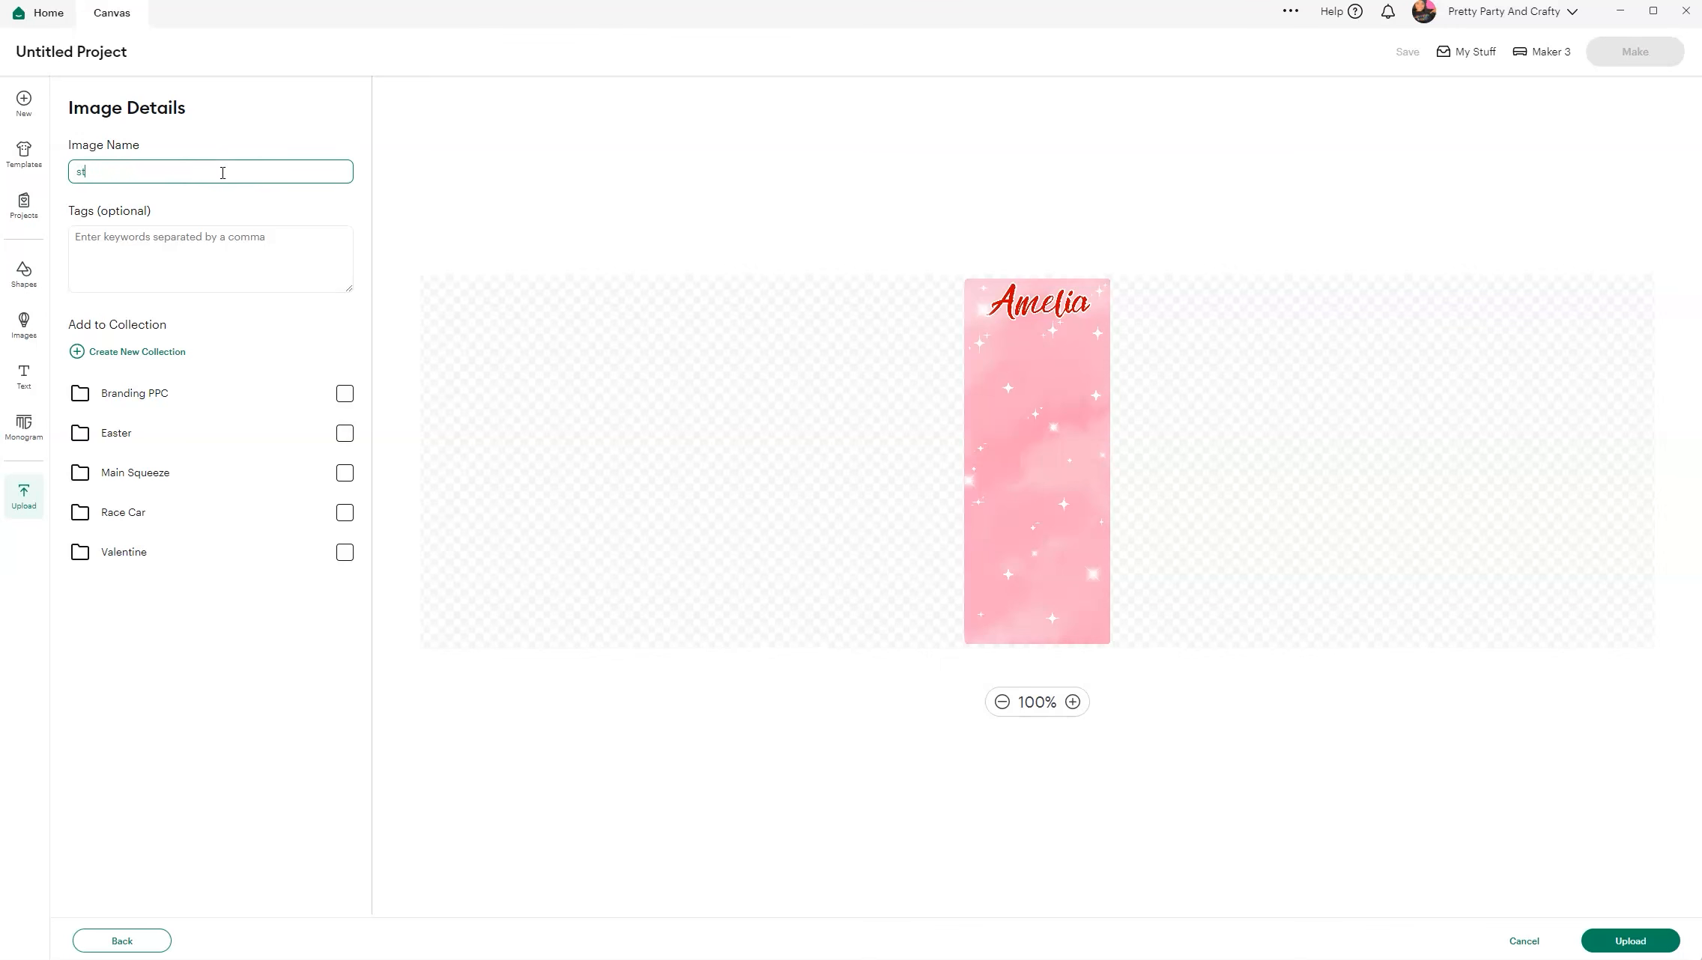
pyautogui.click(994, 472)
pyautogui.click(1265, 800)
pyautogui.click(1676, 947)
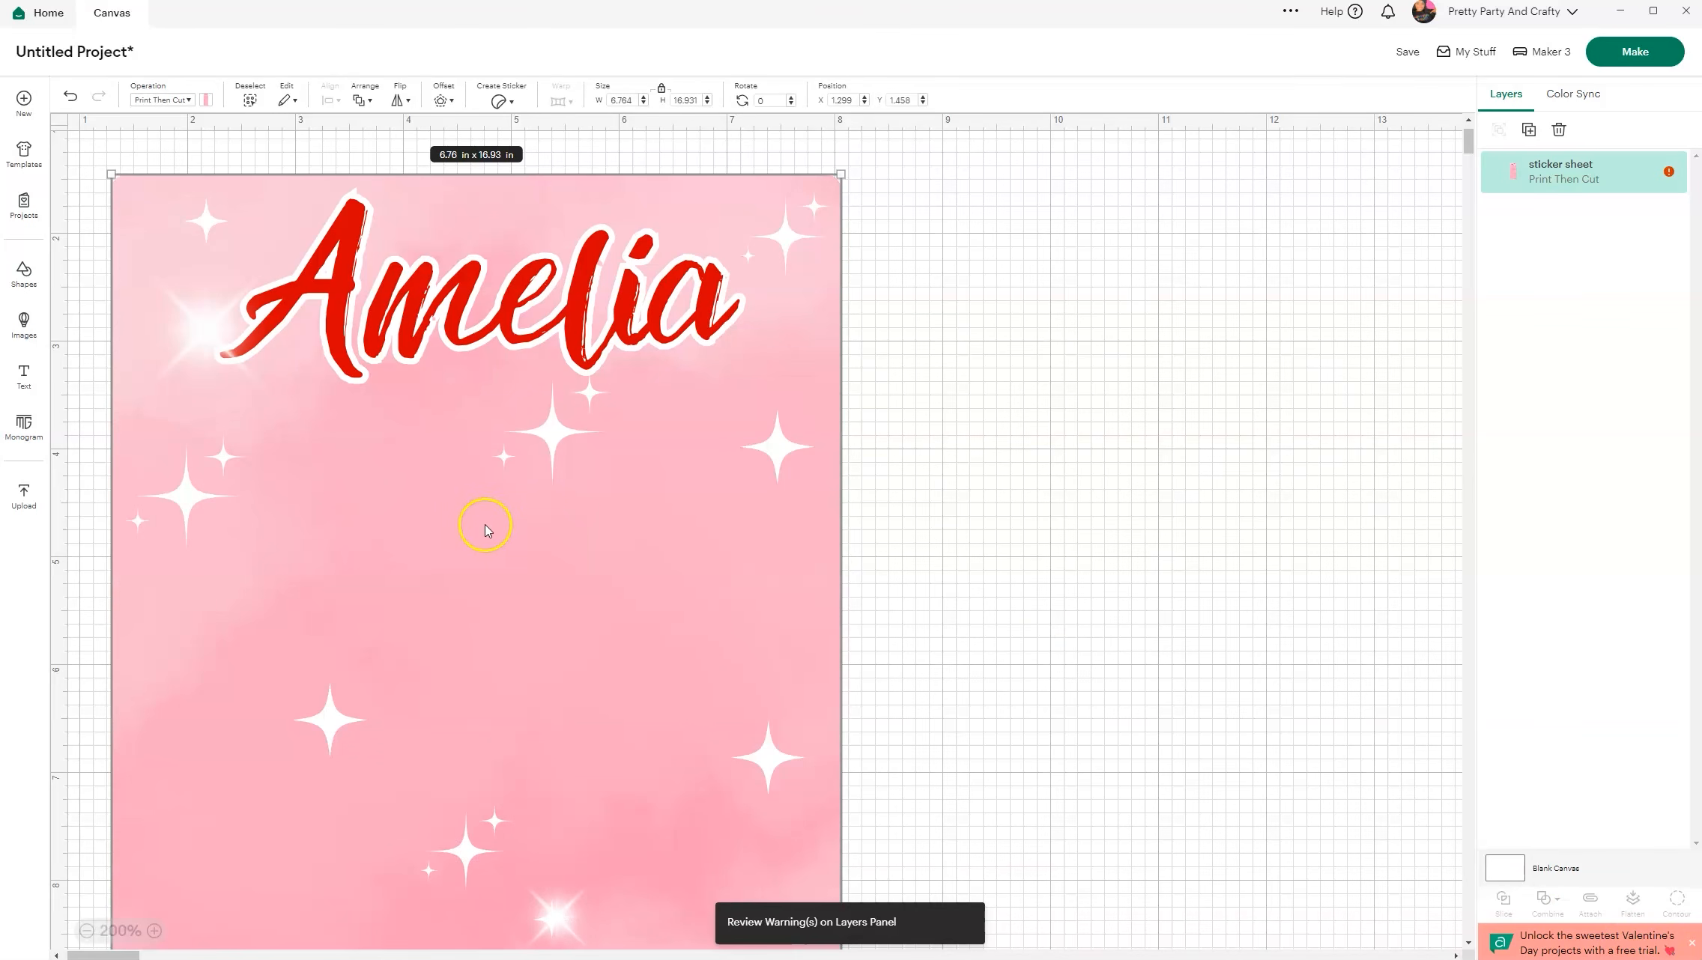
# Load the transparent clipart PNG from Downloads as another new image upload.
pyautogui.click(24, 496)
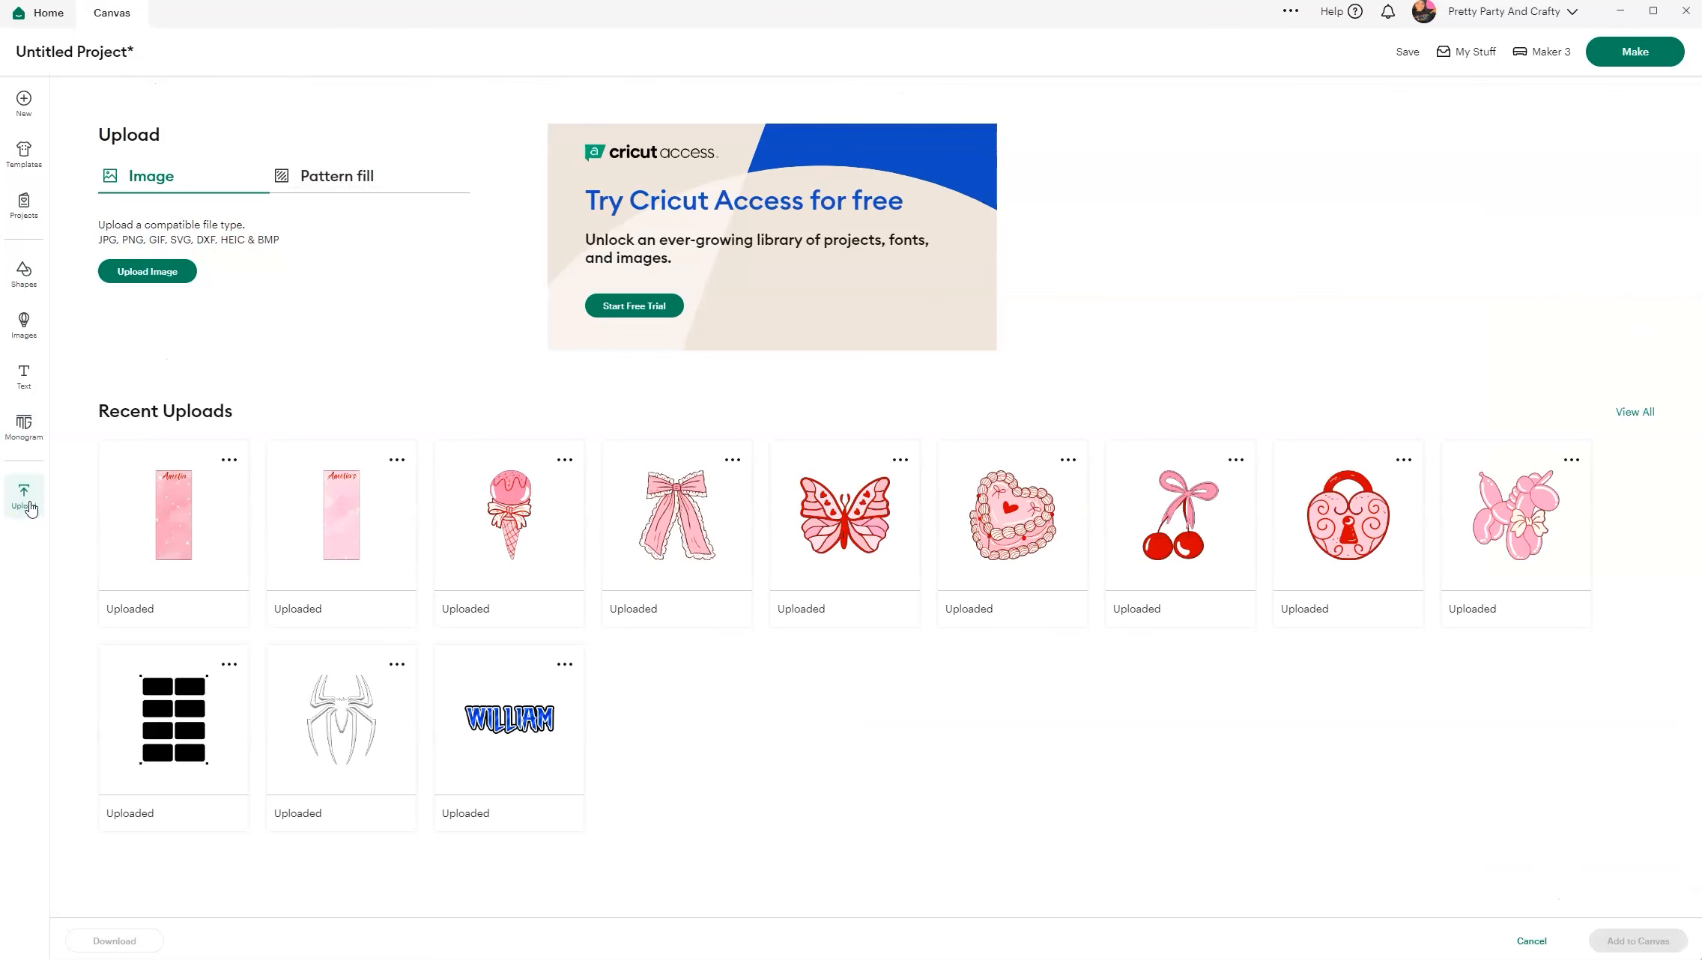
pyautogui.click(135, 270)
pyautogui.moveTo(864, 957)
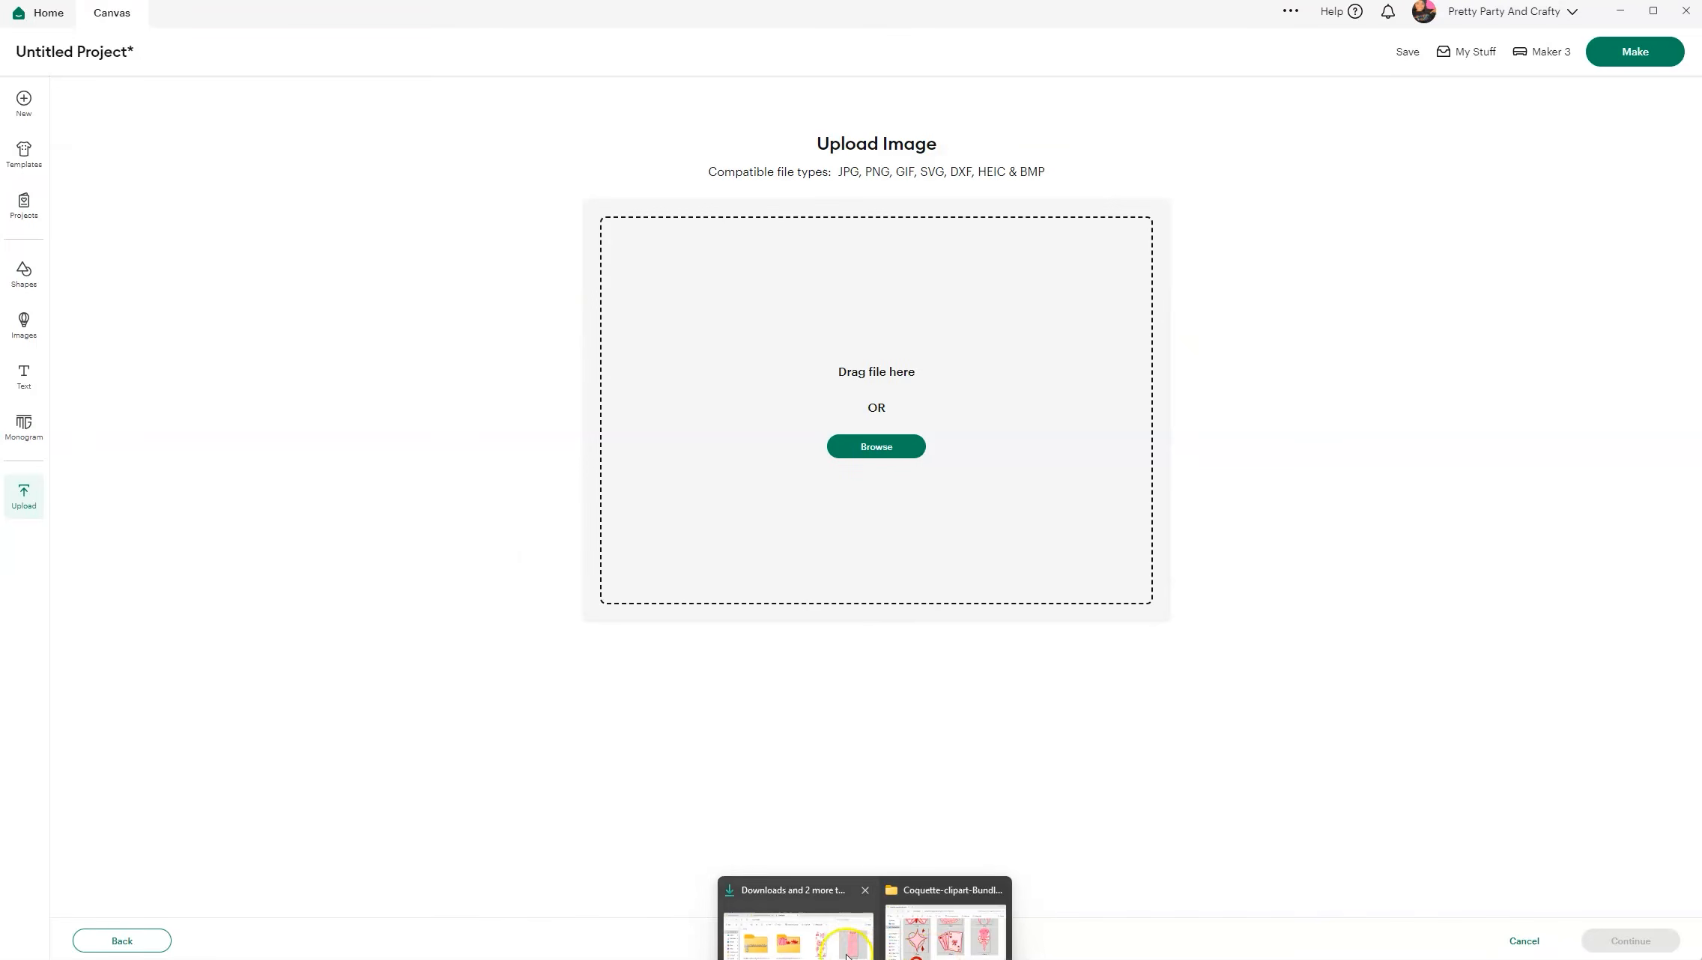
pyautogui.click(831, 936)
pyautogui.moveTo(782, 762); pyautogui.dragTo(824, 419)
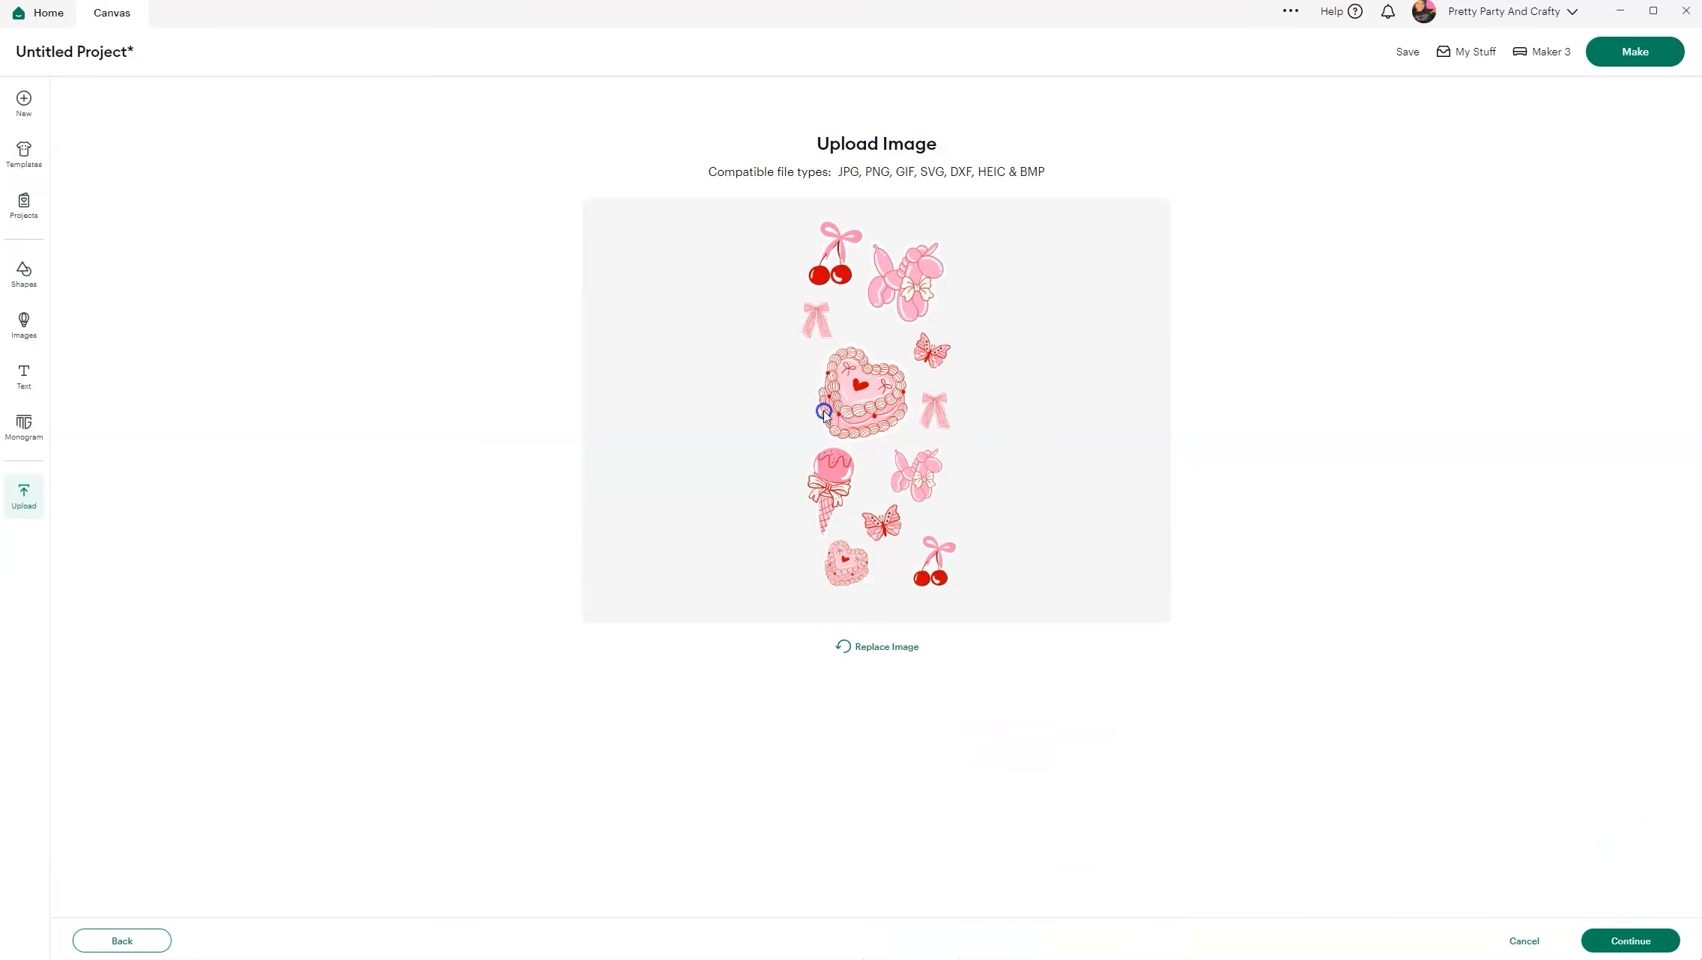
# Leave the clipart image unmodified in the background remover and convert it to a Flat Graphic.
pyautogui.click(1627, 943)
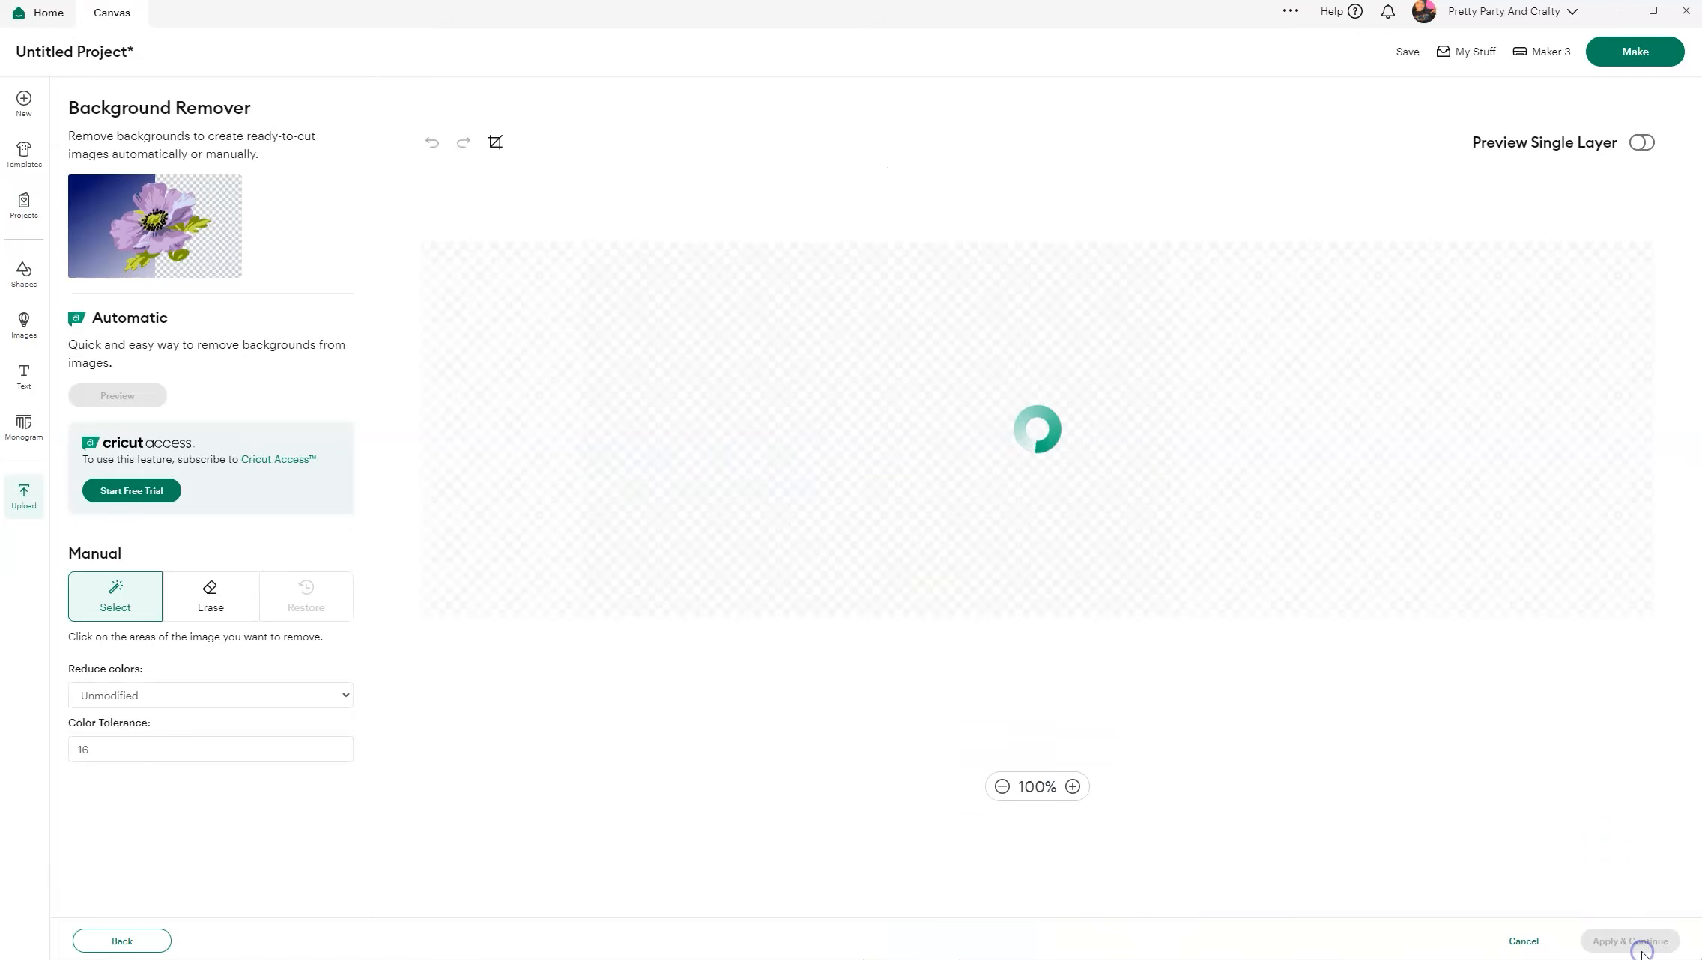
pyautogui.click(1624, 944)
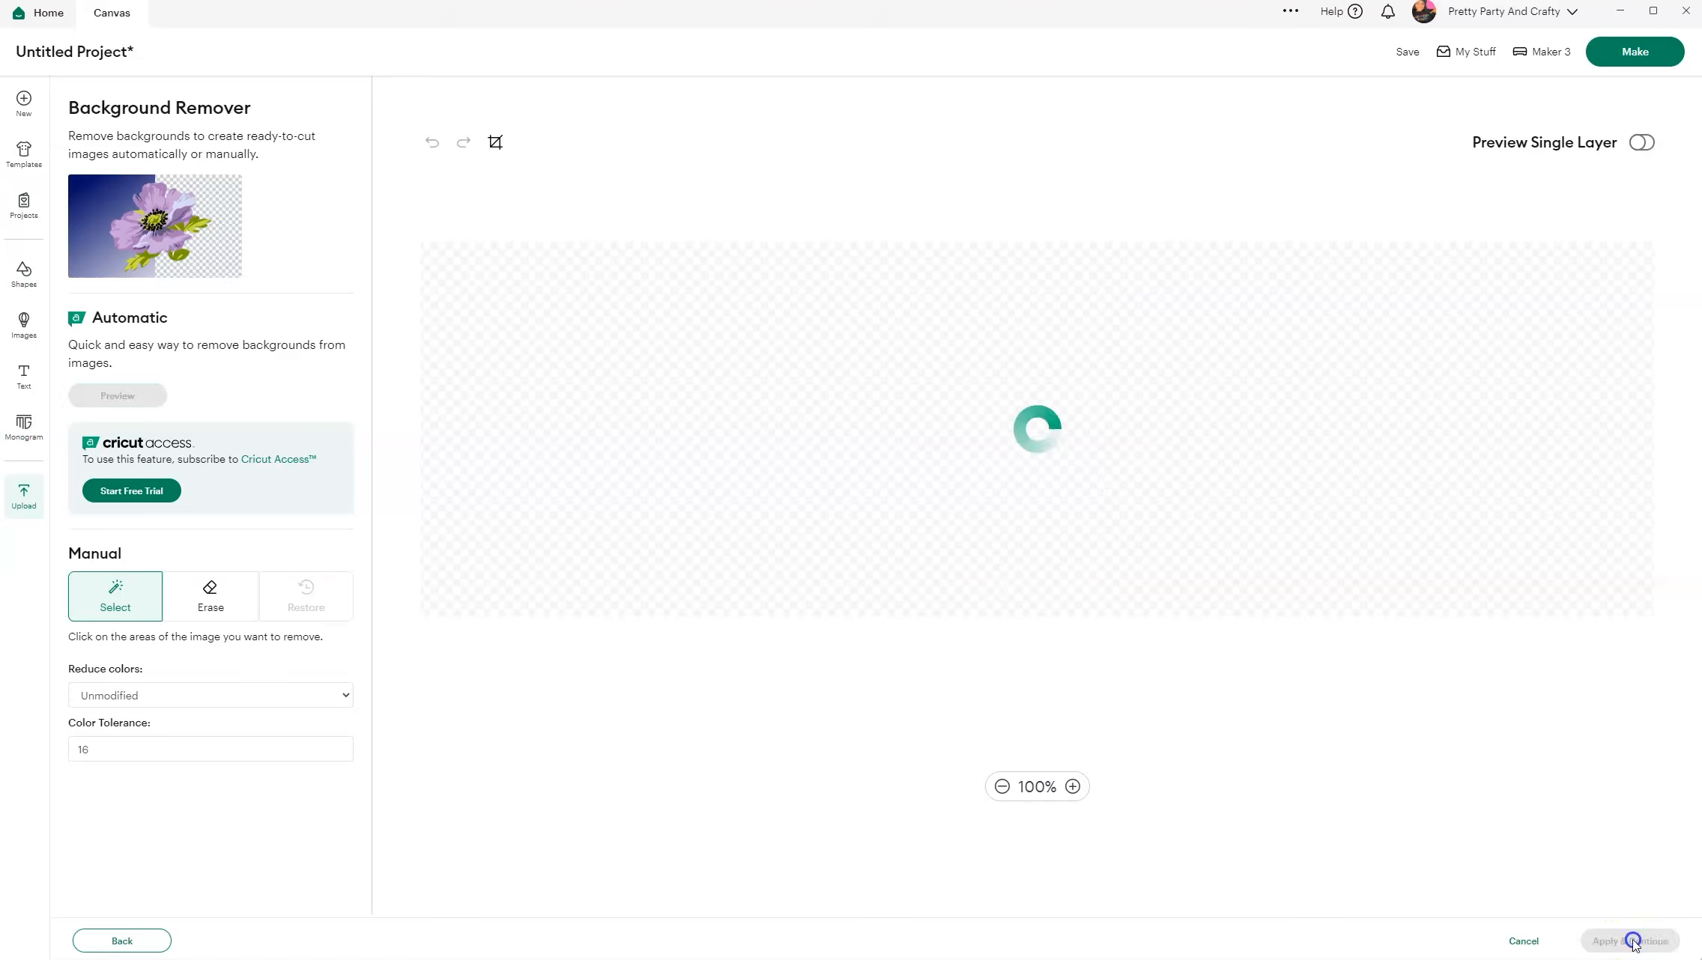
pyautogui.click(1153, 443)
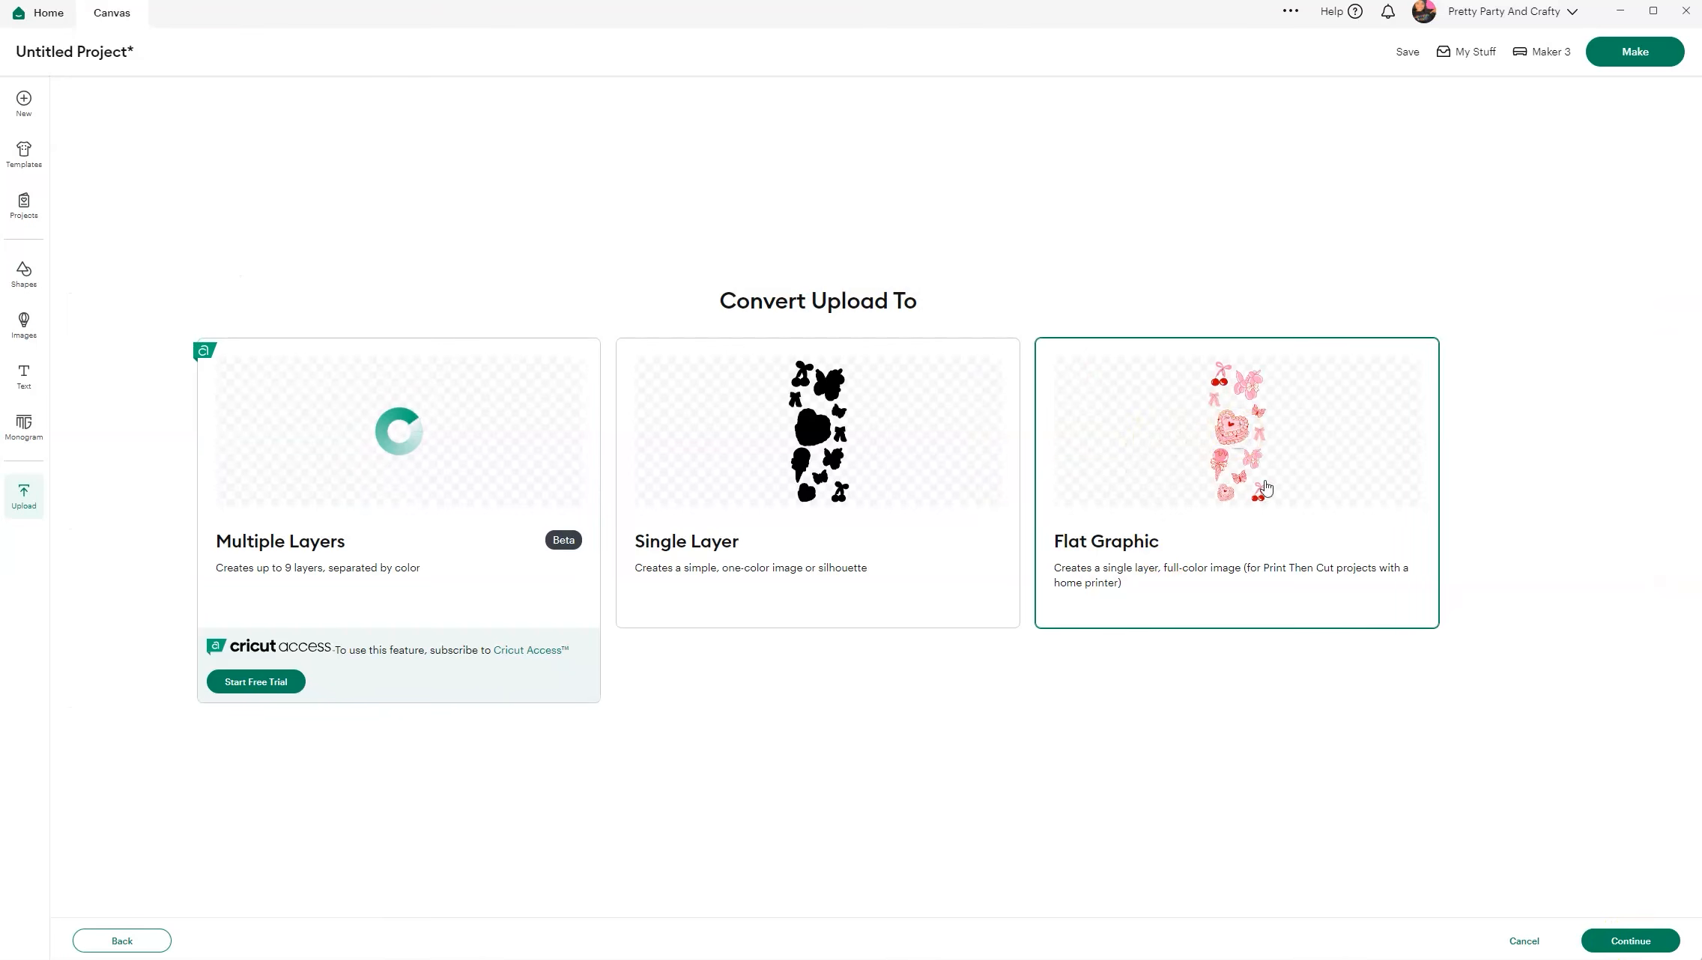
pyautogui.click(1639, 942)
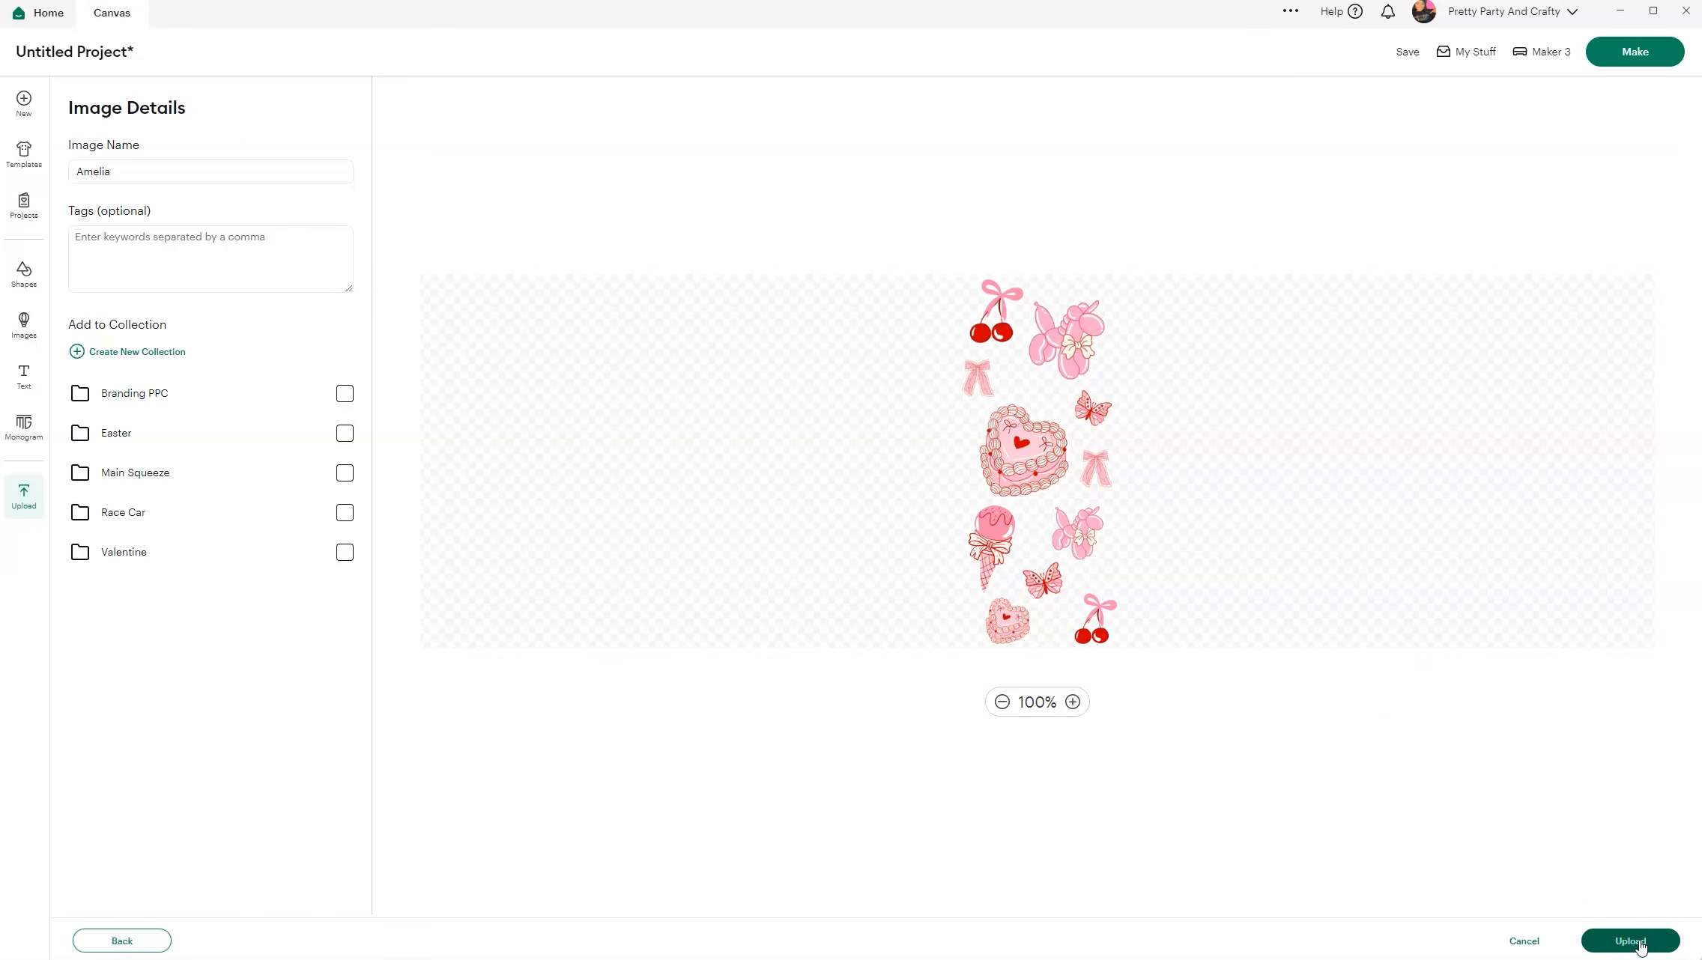
# Name the clipart image "coquette stickers", upload it and add it to the canvas.
pyautogui.click(243, 175)
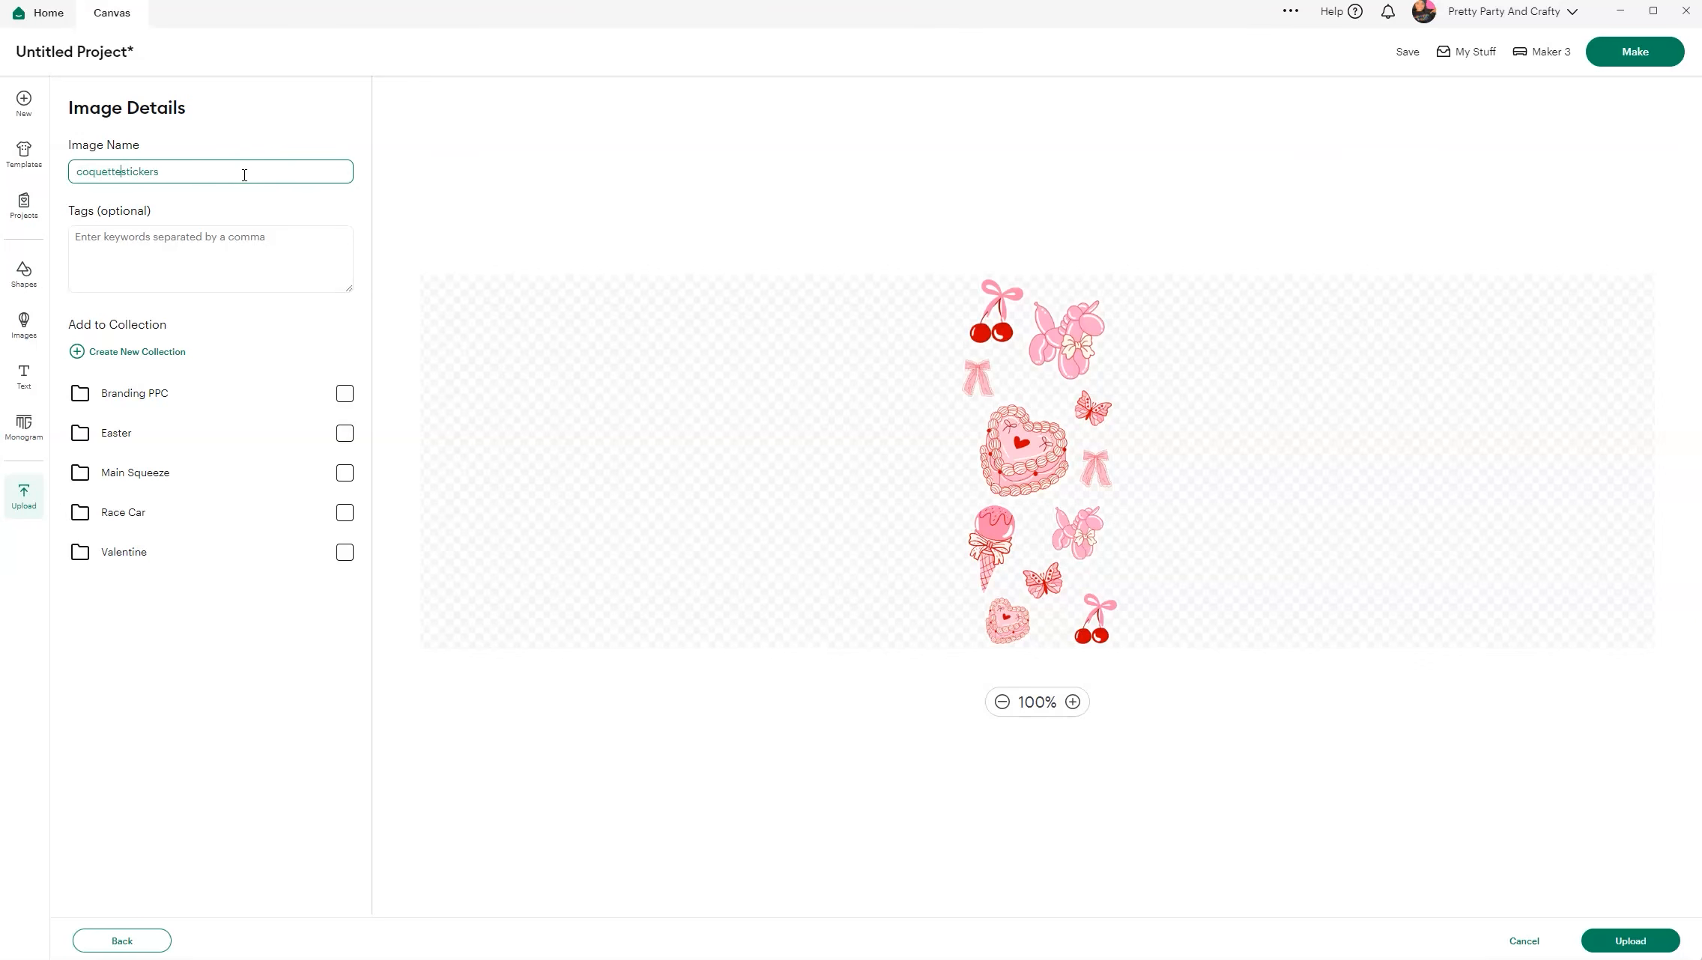
pyautogui.click(758, 531)
pyautogui.click(1655, 941)
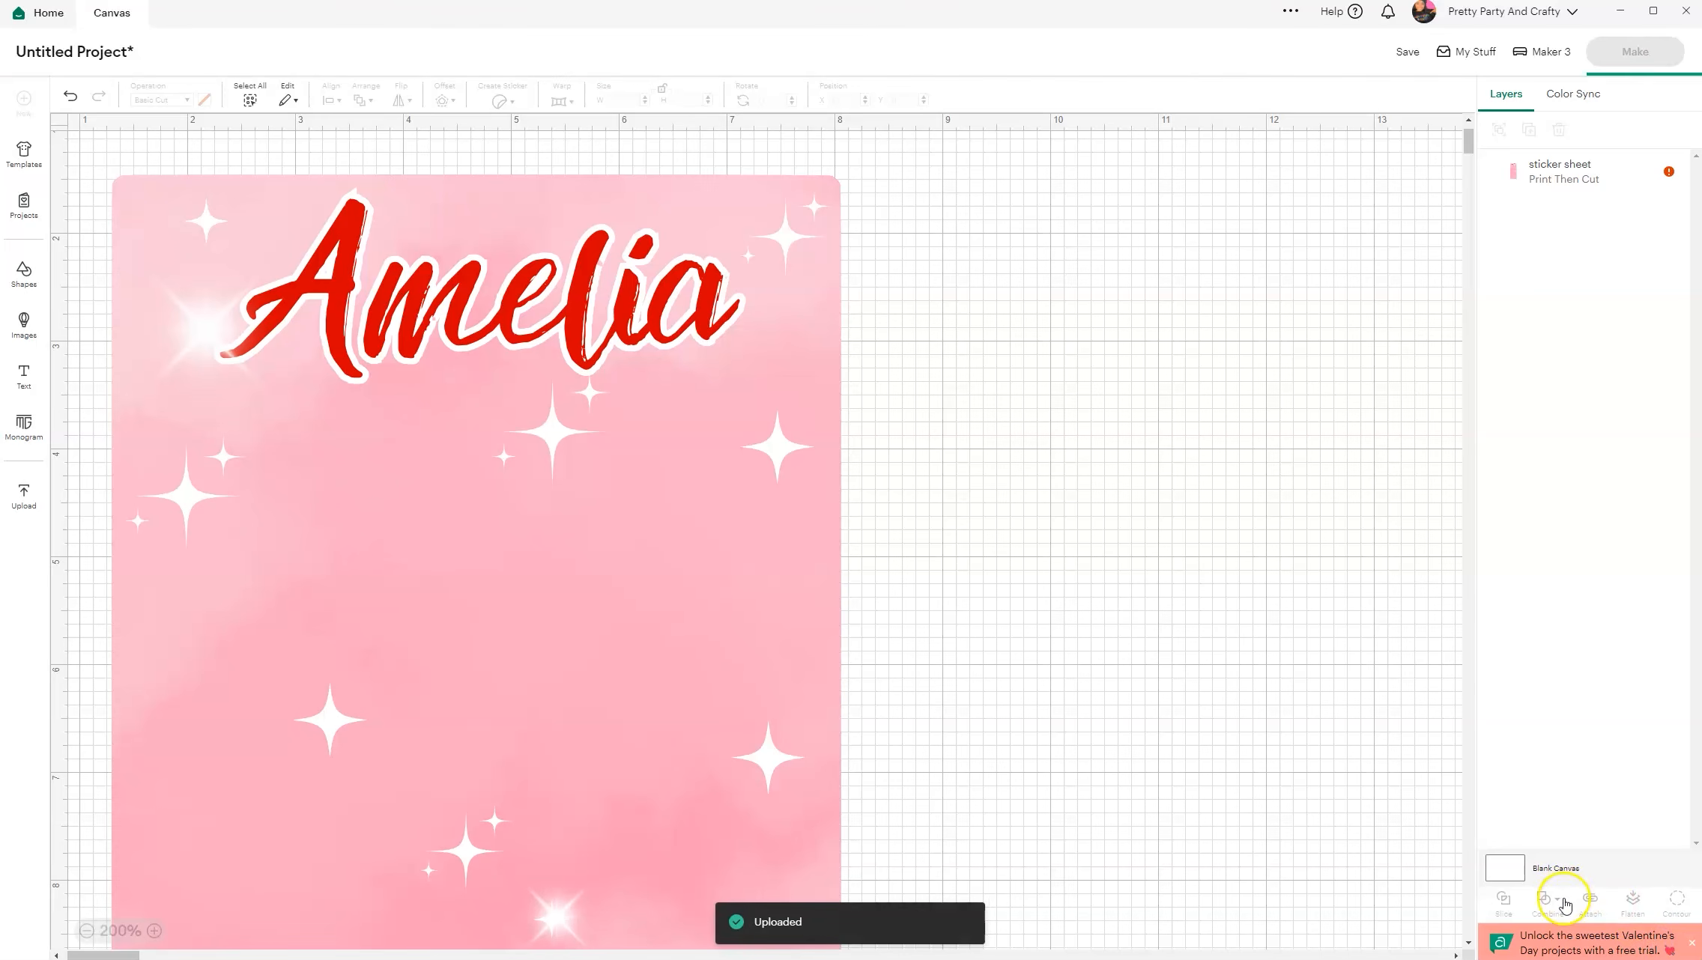
# Set the sticker sheet's width to 2 in and move it to an open area of the canvas.
pyautogui.click(672, 483)
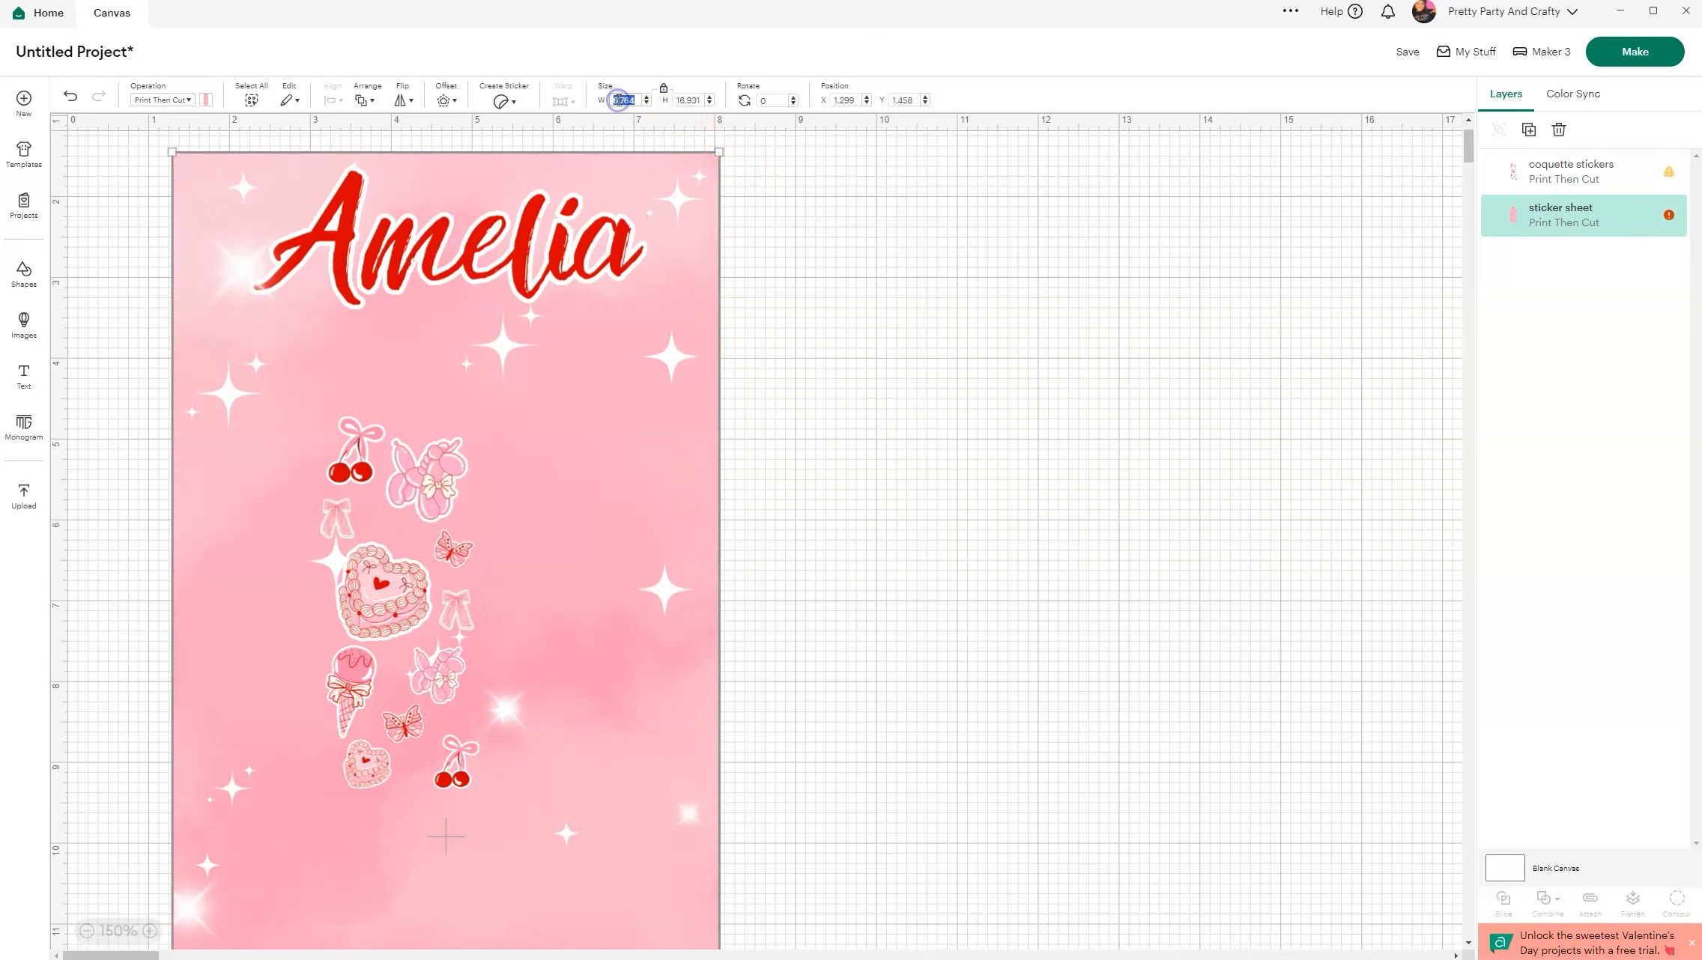
pyautogui.write('2')
pyautogui.moveTo(262, 406); pyautogui.dragTo(421, 652)
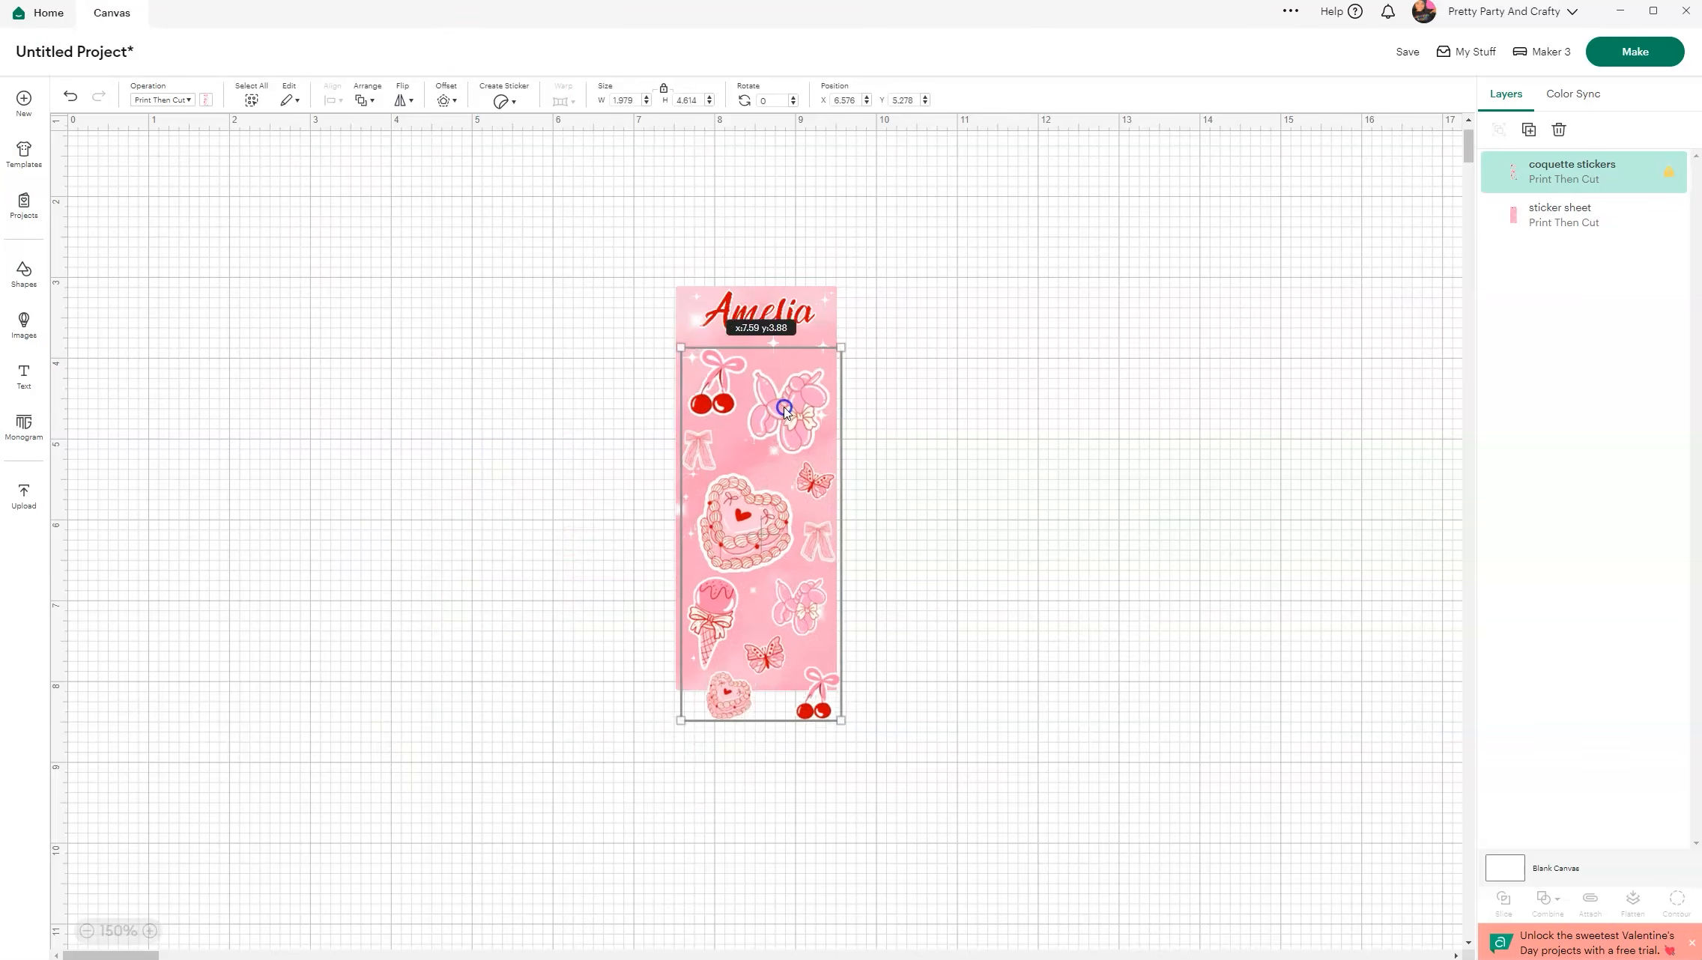
# Fit the coquette stickers onto the sheet below the name, scaled to about 1.88 × 4.38 in.
pyautogui.moveTo(827, 710); pyautogui.dragTo(828, 666)
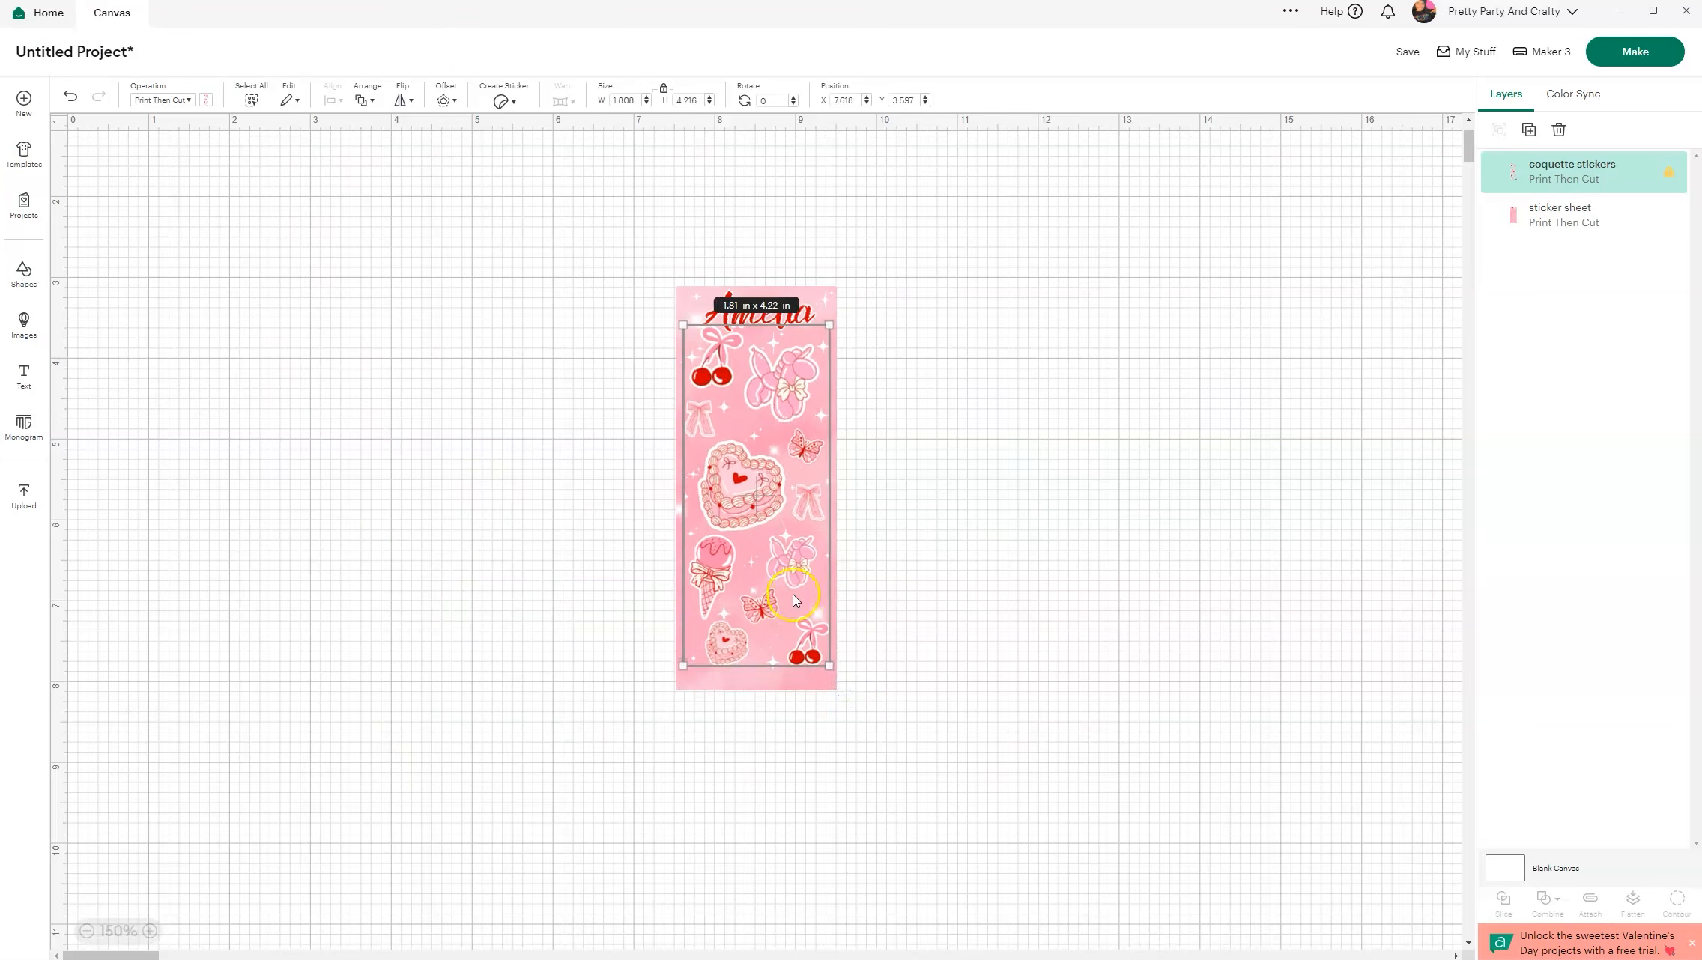
pyautogui.moveTo(733, 498); pyautogui.dragTo(737, 508)
pyautogui.moveTo(830, 677); pyautogui.dragTo(835, 683)
pyautogui.moveTo(685, 684); pyautogui.dragTo(690, 681)
pyautogui.moveTo(684, 335); pyautogui.dragTo(686, 334)
# Separate the sticker sheet from the coquette stickers and arrange the two side by side on the canvas.
pyautogui.moveTo(799, 483); pyautogui.dragTo(759, 413)
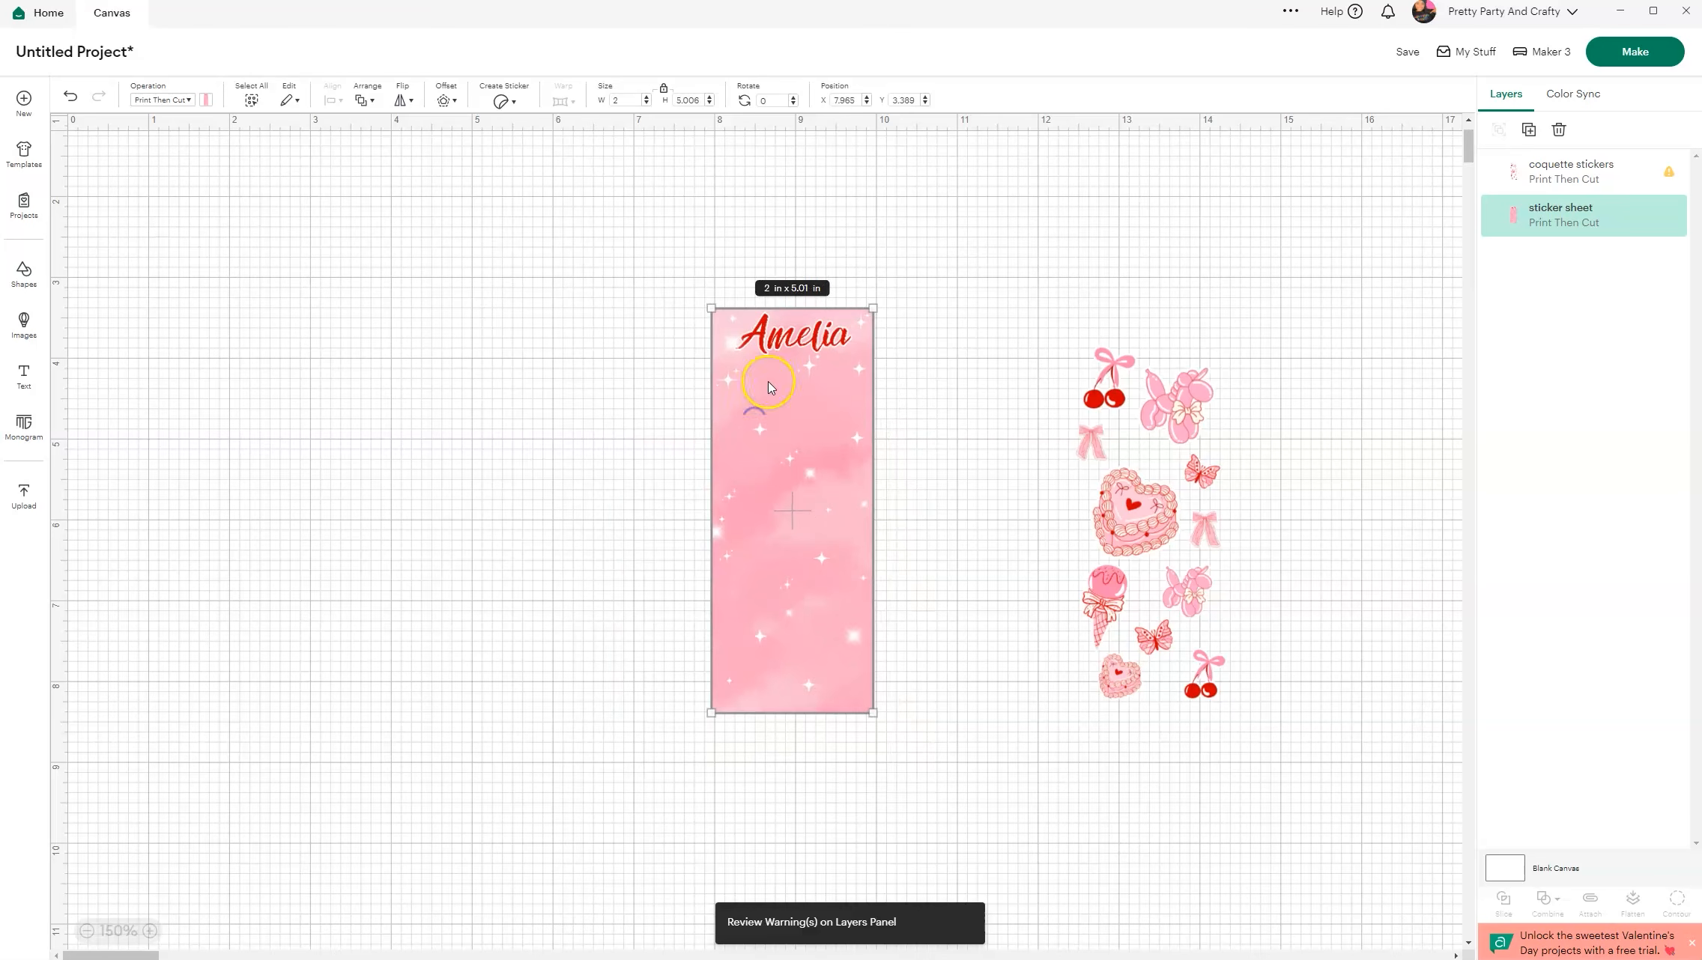
pyautogui.moveTo(1146, 510); pyautogui.dragTo(1094, 510)
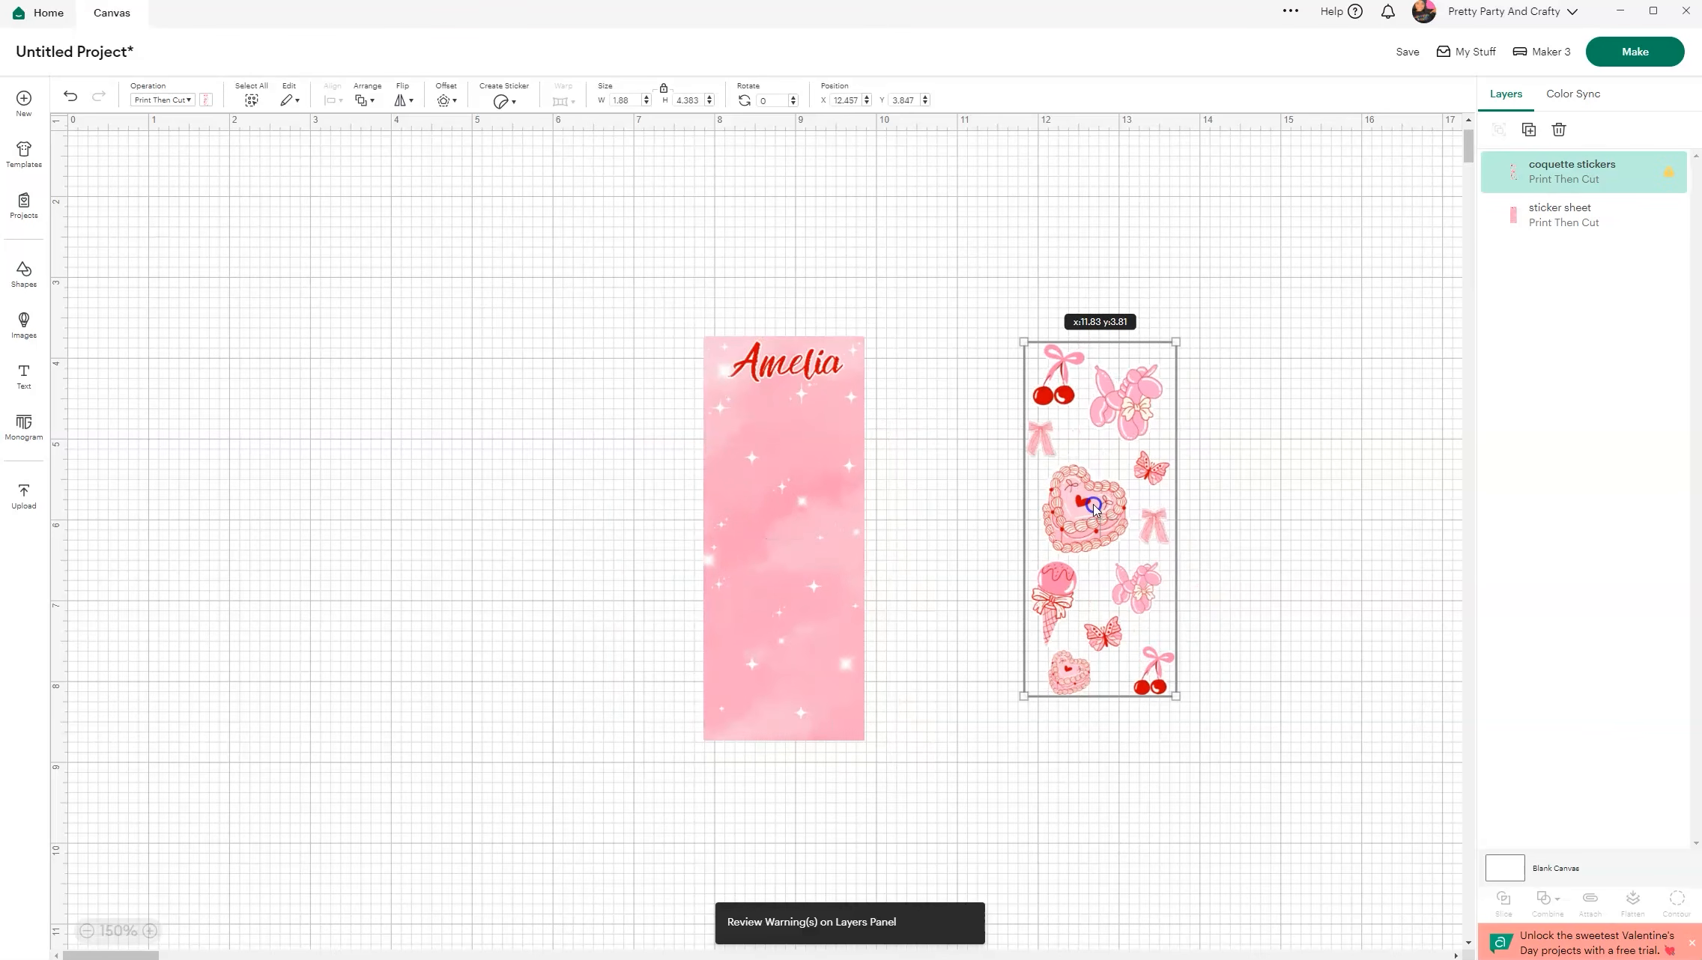
pyautogui.moveTo(747, 500)
pyautogui.mouseDown()
pyautogui.moveTo(710, 436)
pyautogui.moveTo(724, 492)
pyautogui.mouseUp()
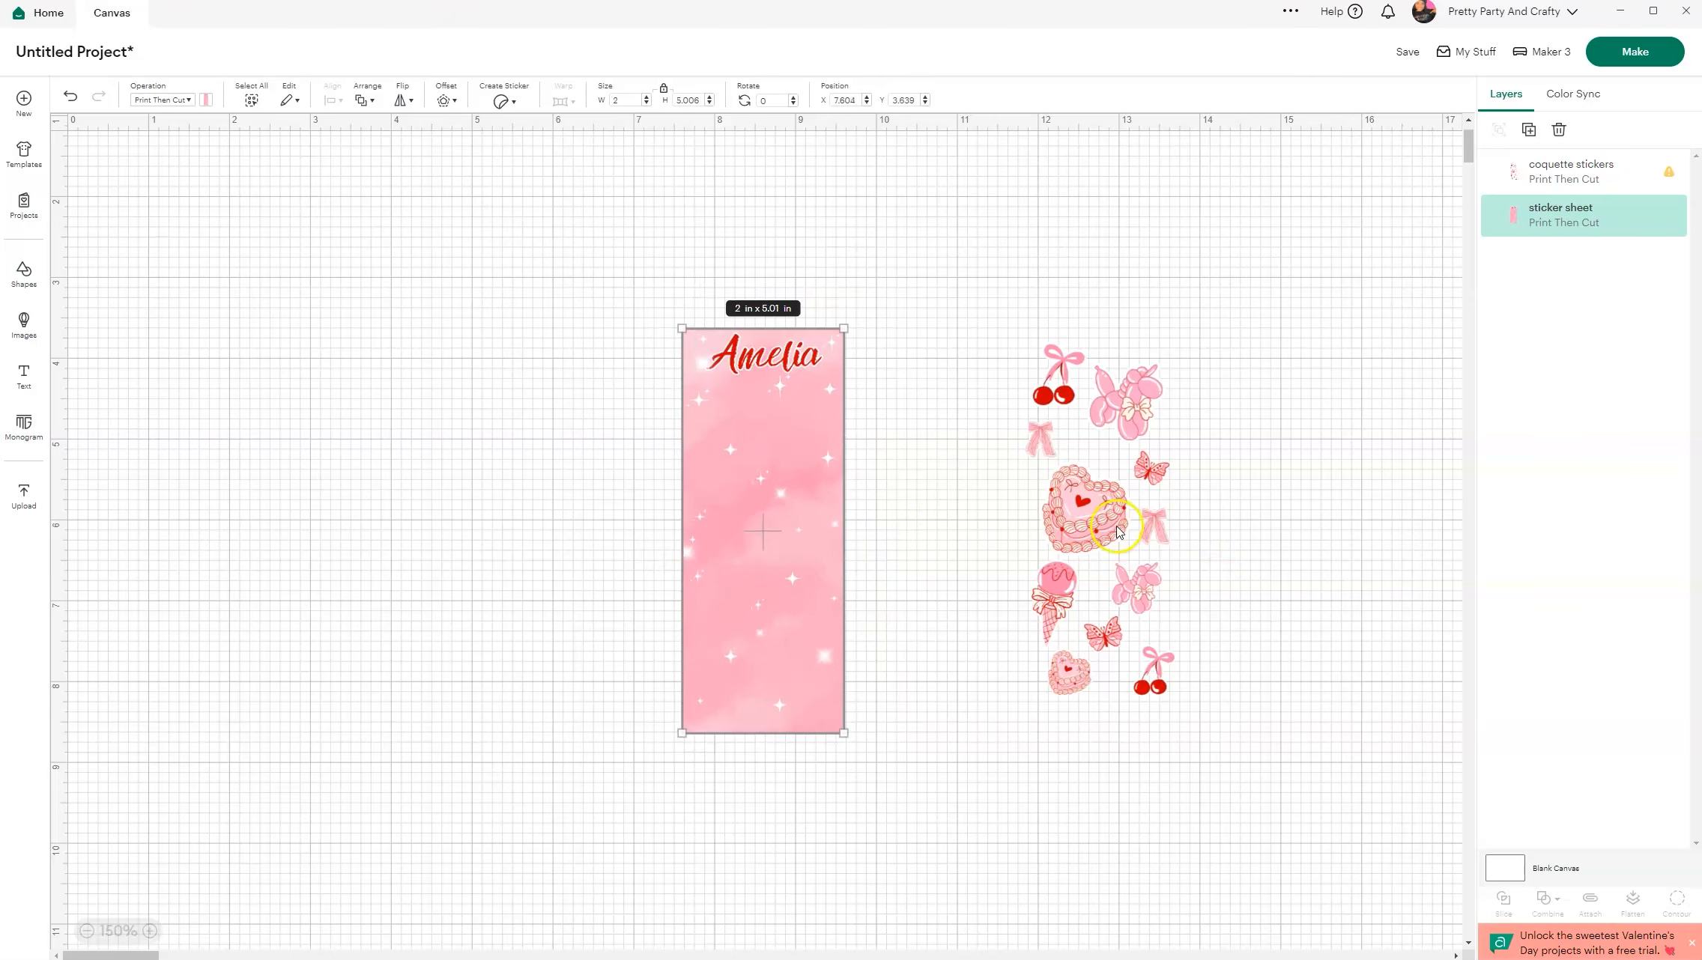
pyautogui.moveTo(1096, 518); pyautogui.dragTo(1070, 541)
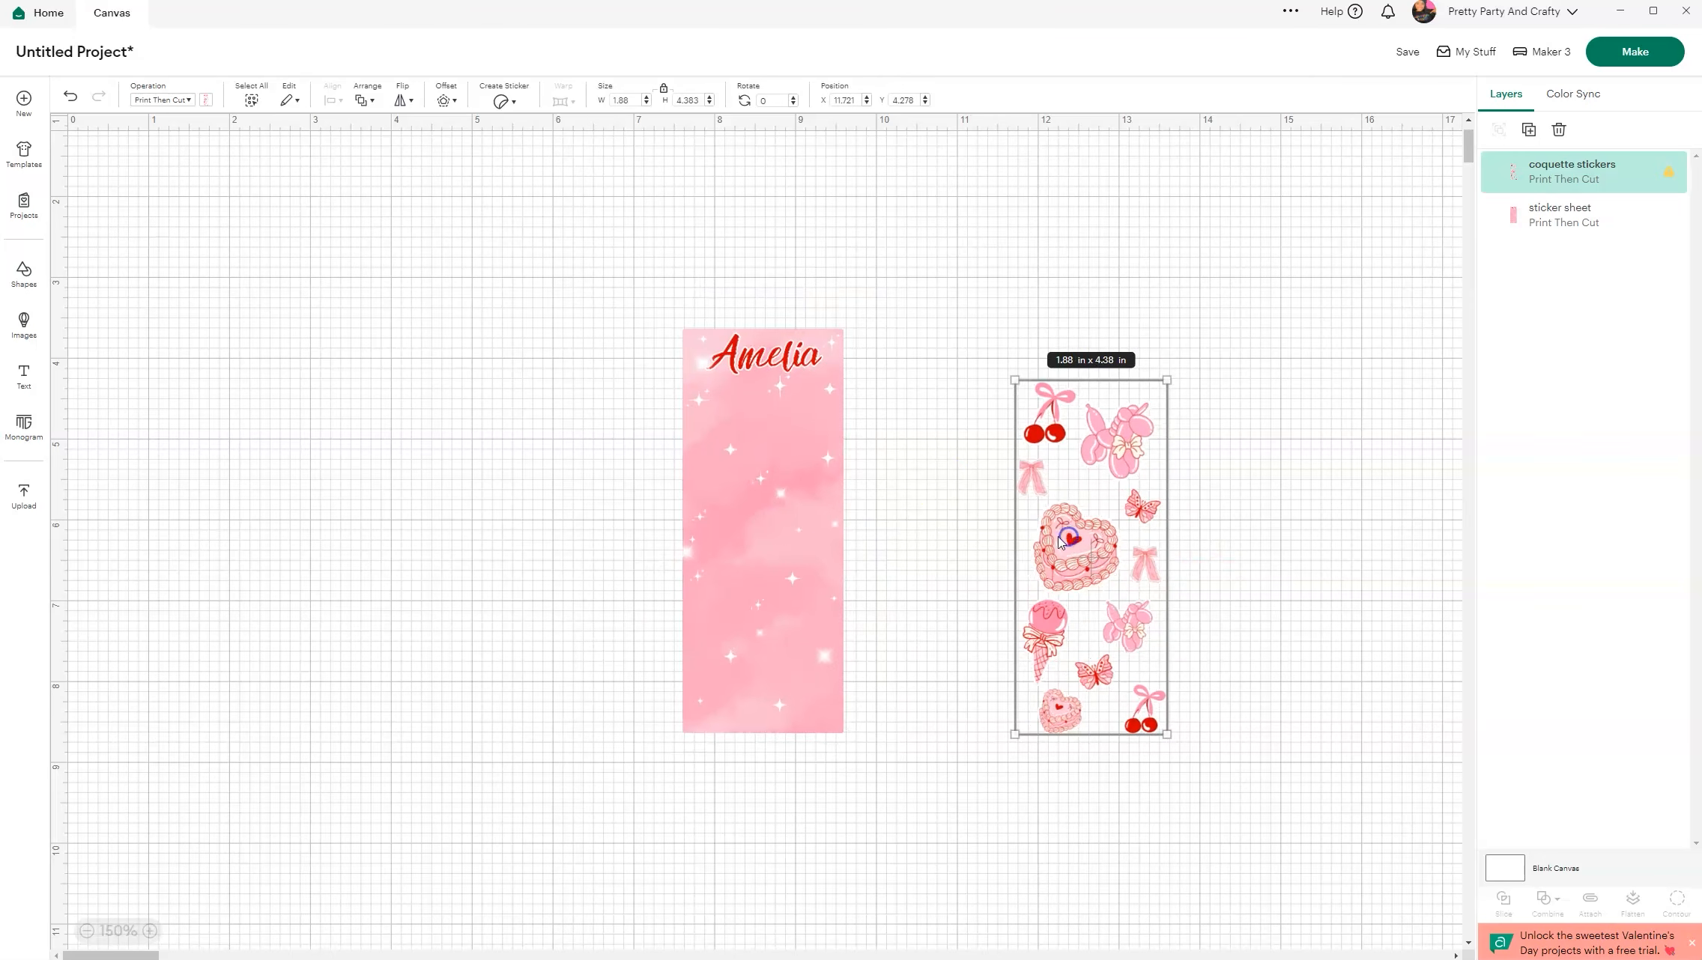
pyautogui.moveTo(752, 528); pyautogui.dragTo(826, 567)
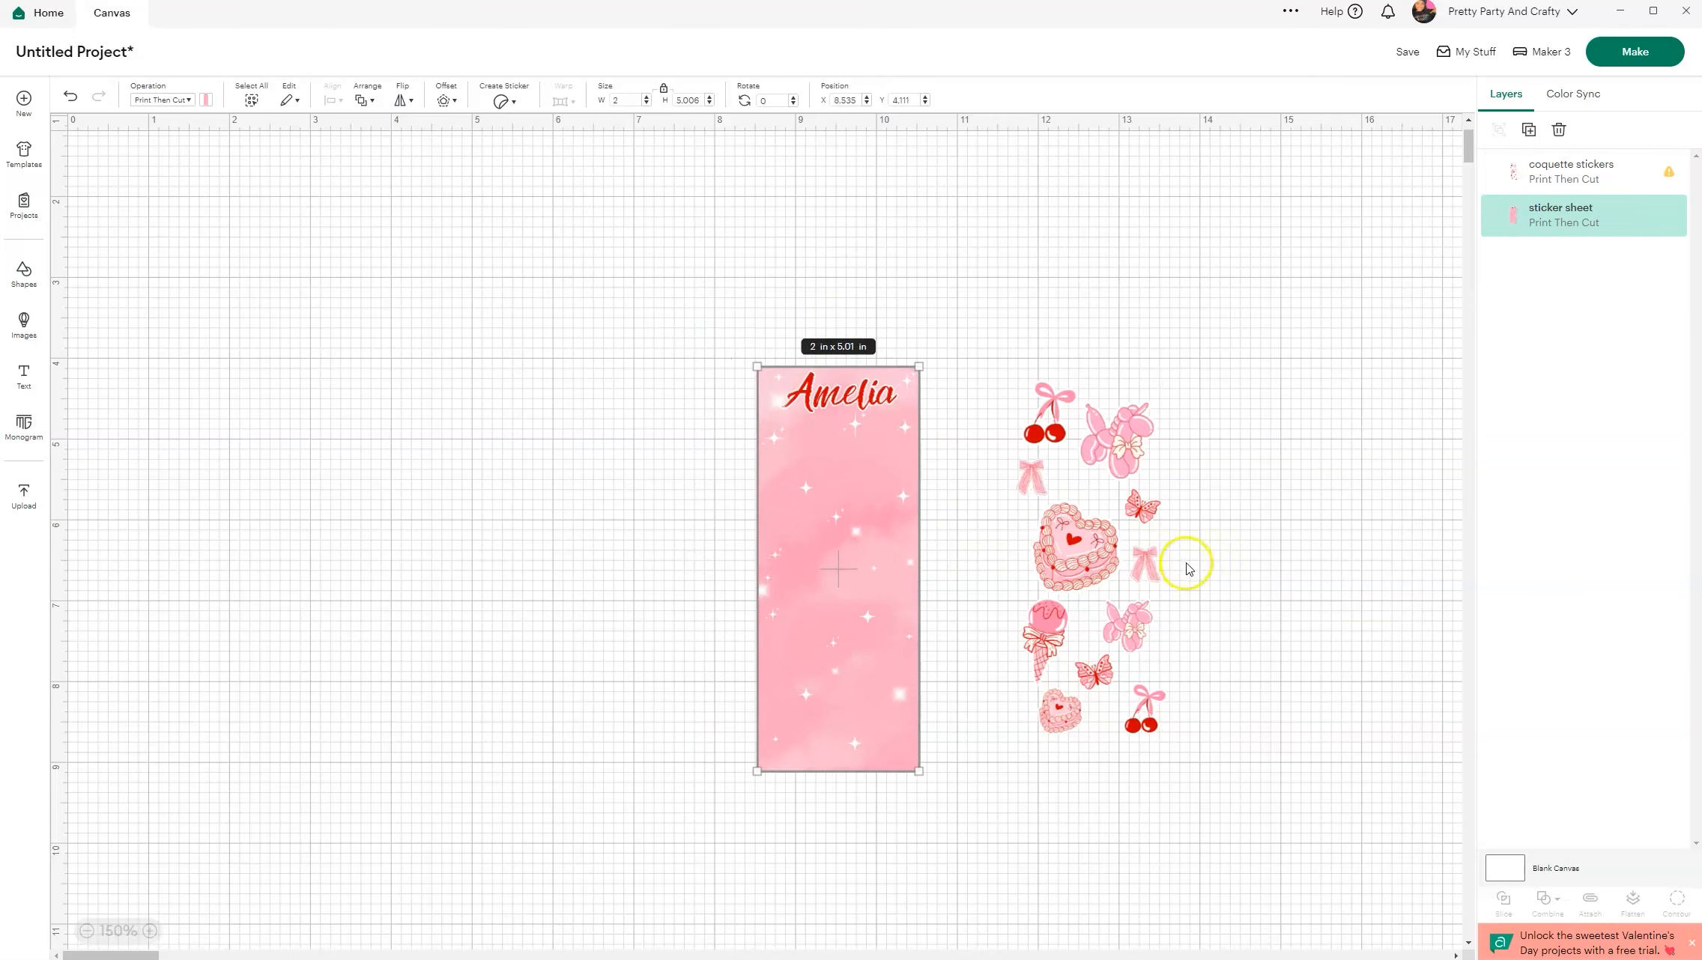
pyautogui.moveTo(1079, 550); pyautogui.dragTo(1095, 567)
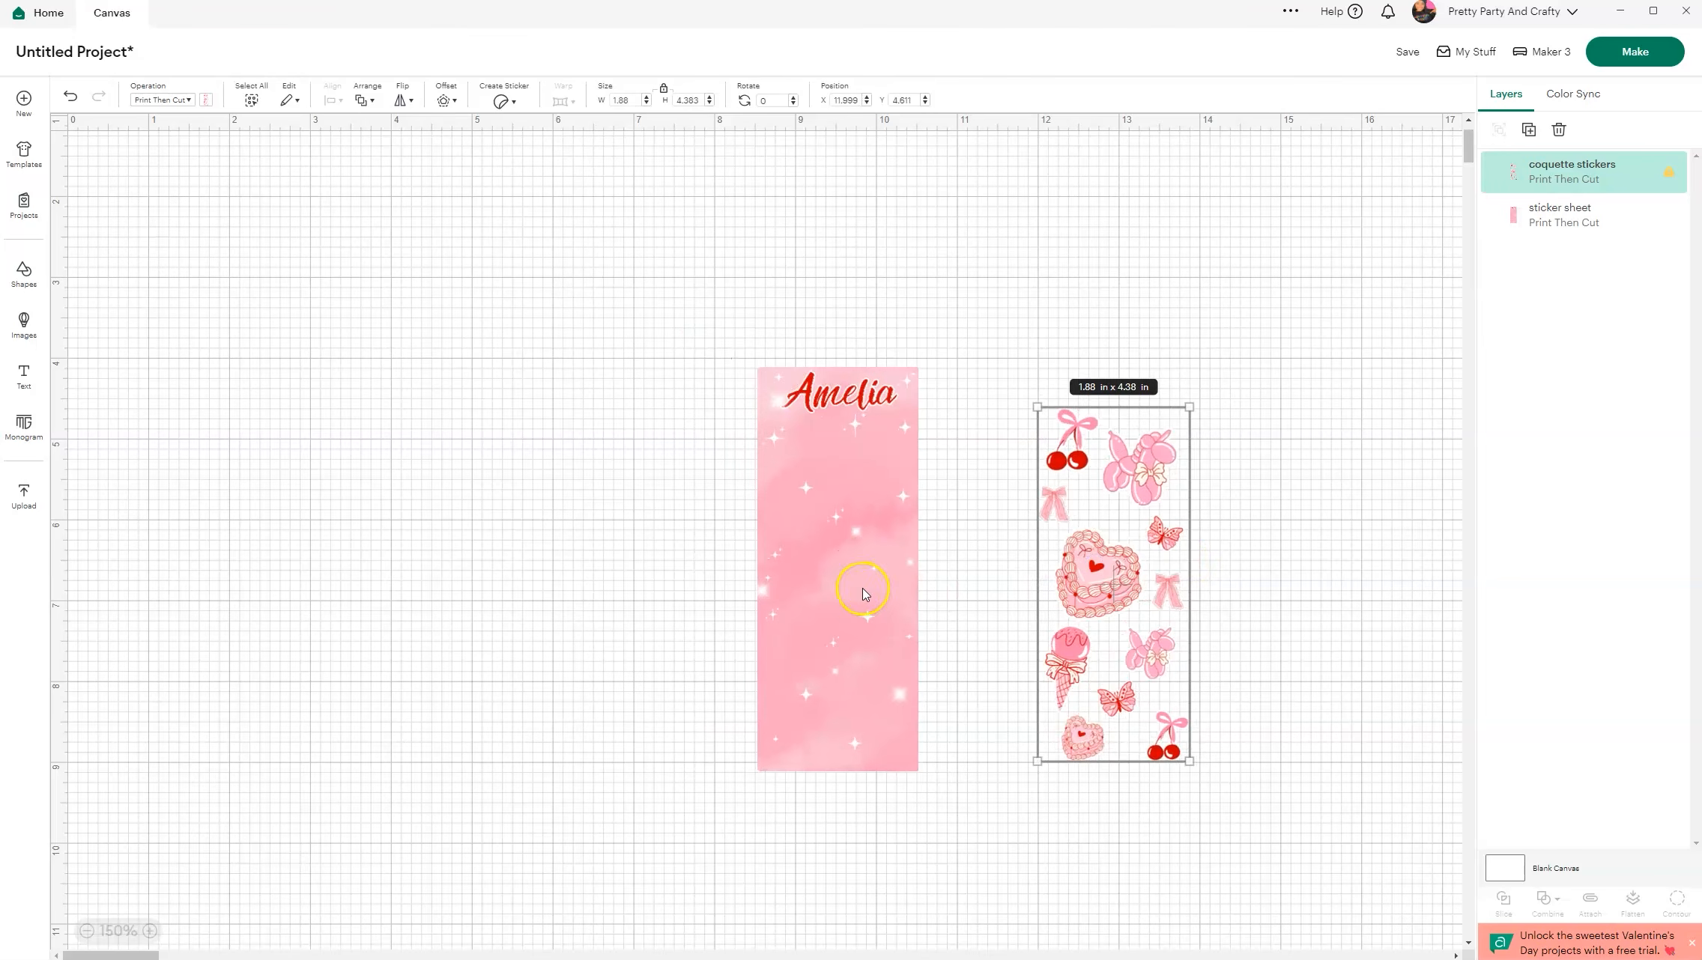
# Move the sticker sheet further away from the coquette stickers and duplicate it.
pyautogui.moveTo(864, 594); pyautogui.dragTo(819, 540)
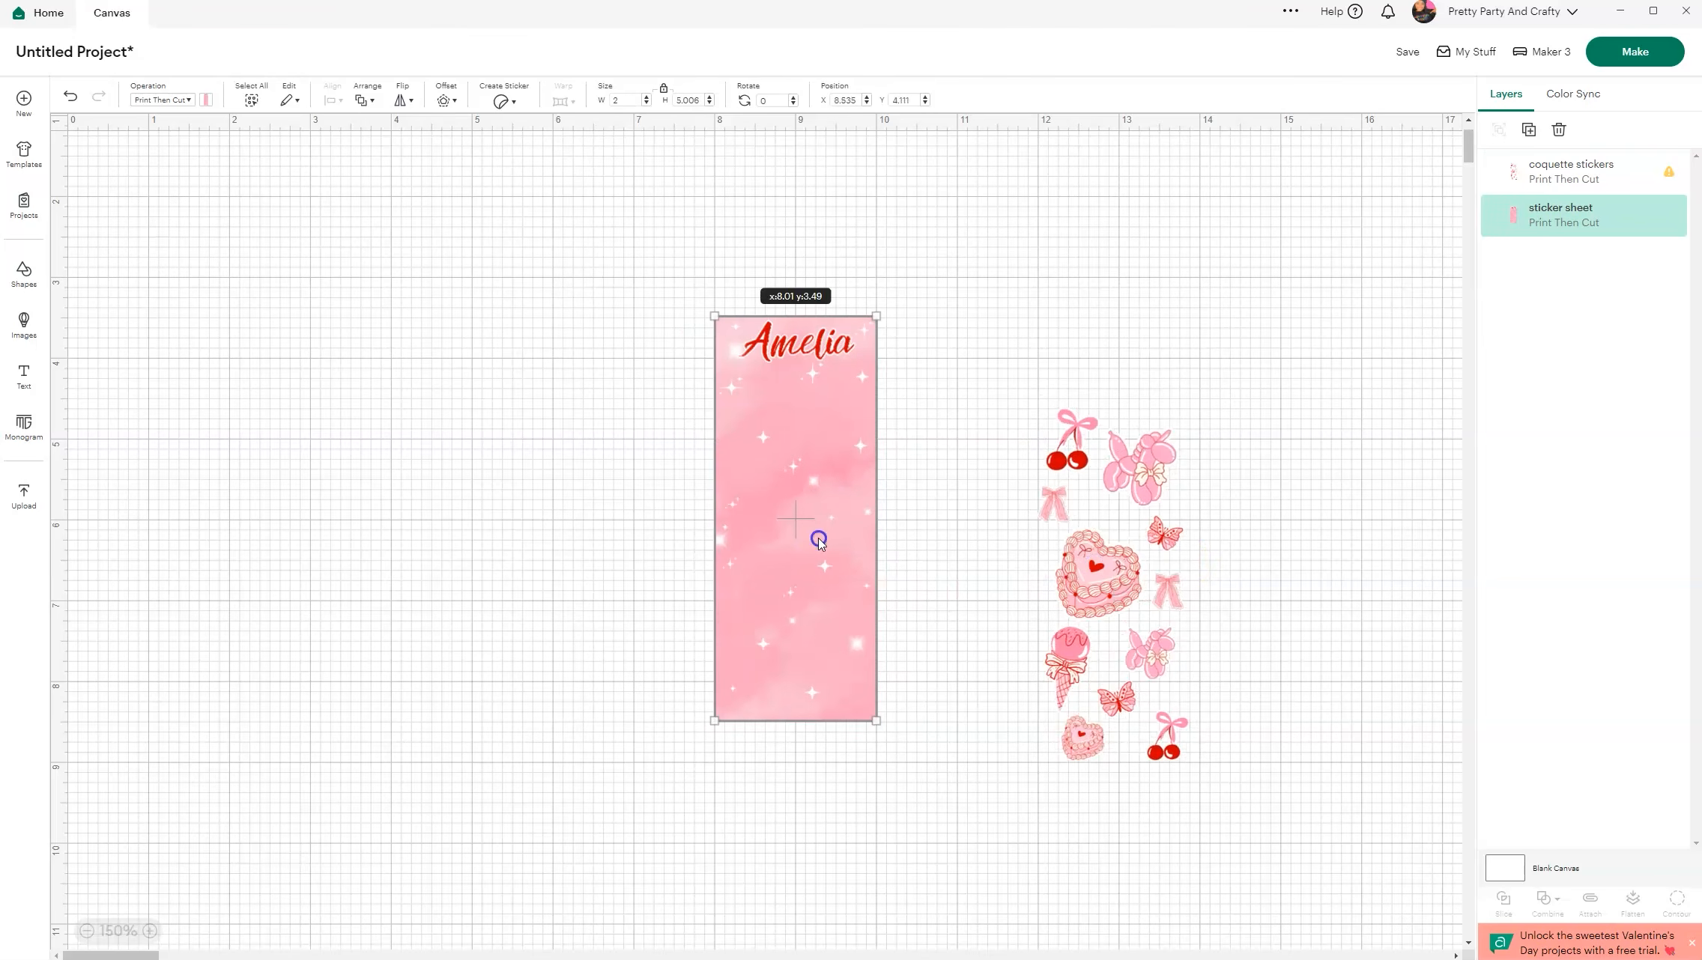
pyautogui.rightClick(757, 593)
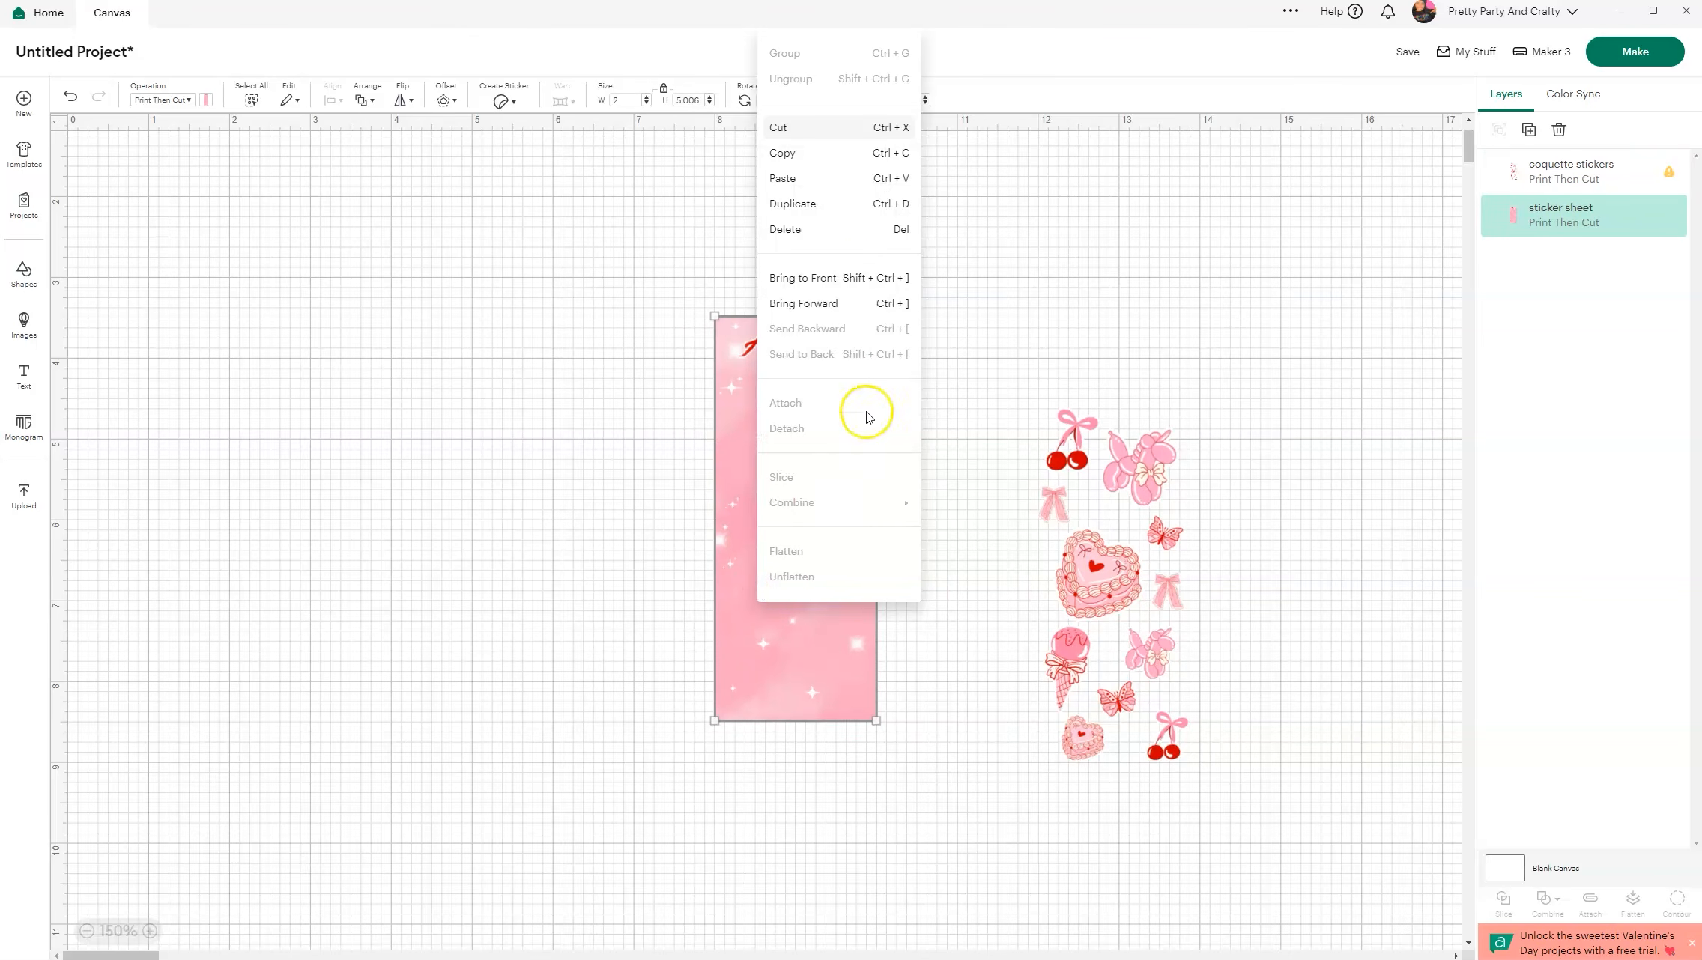
pyautogui.click(843, 205)
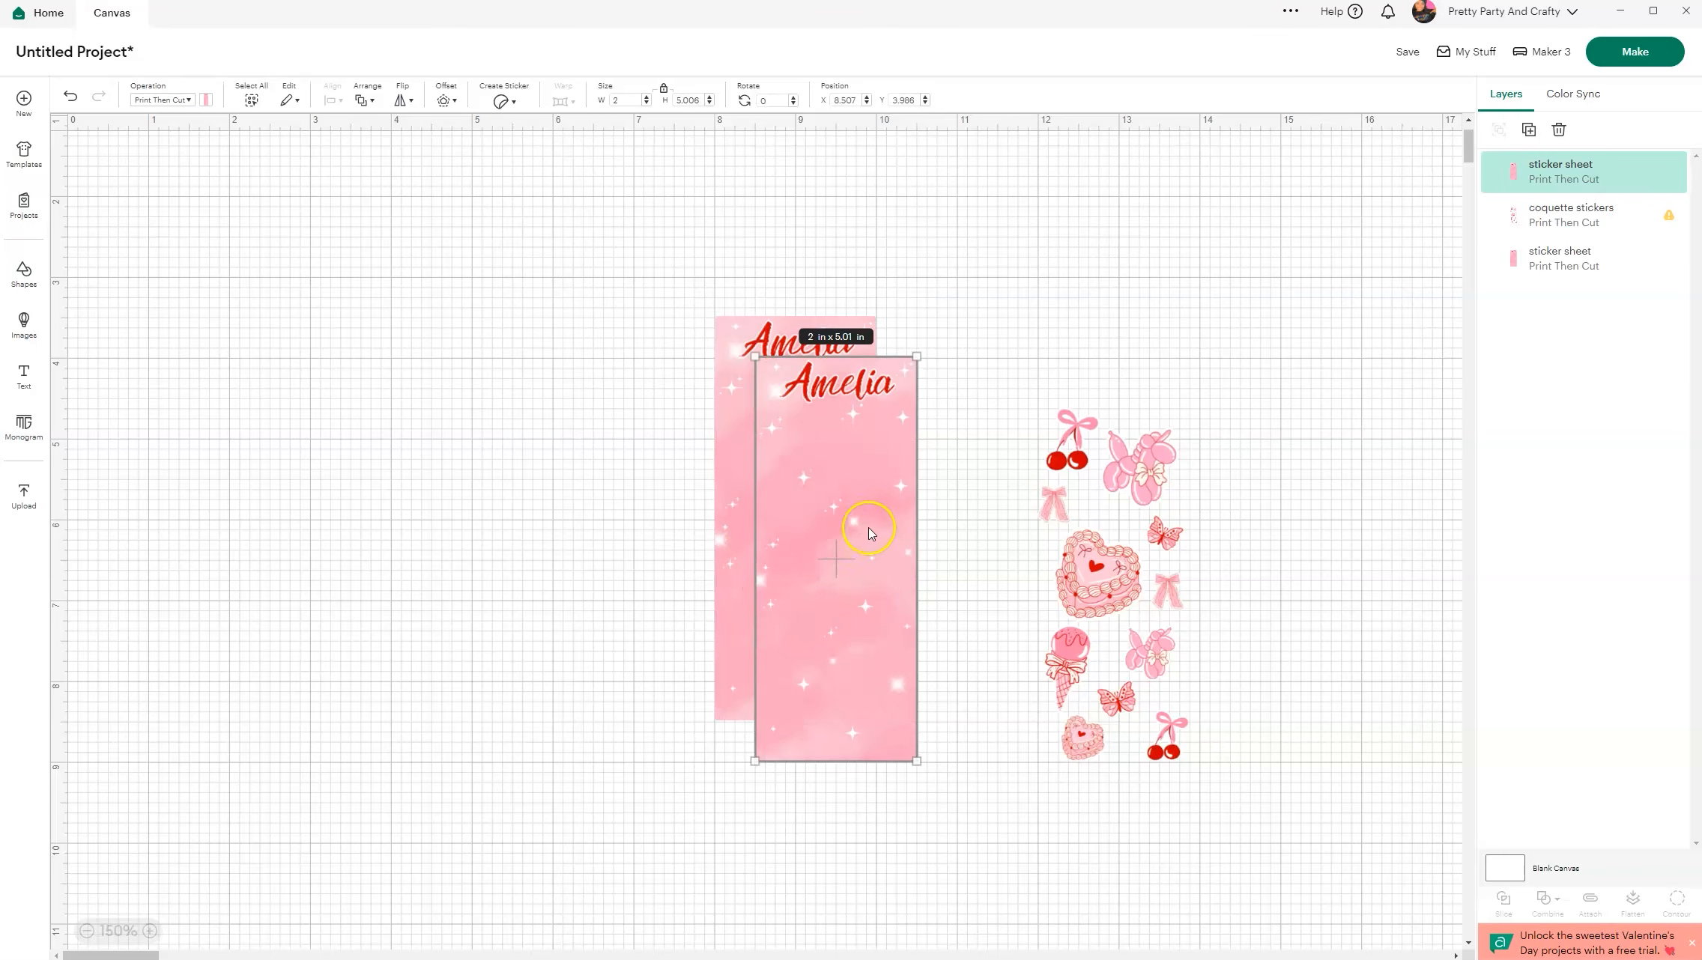
# Center the two sticker sheet layers on each other and attach them.
pyautogui.moveTo(950, 814); pyautogui.dragTo(547, 442)
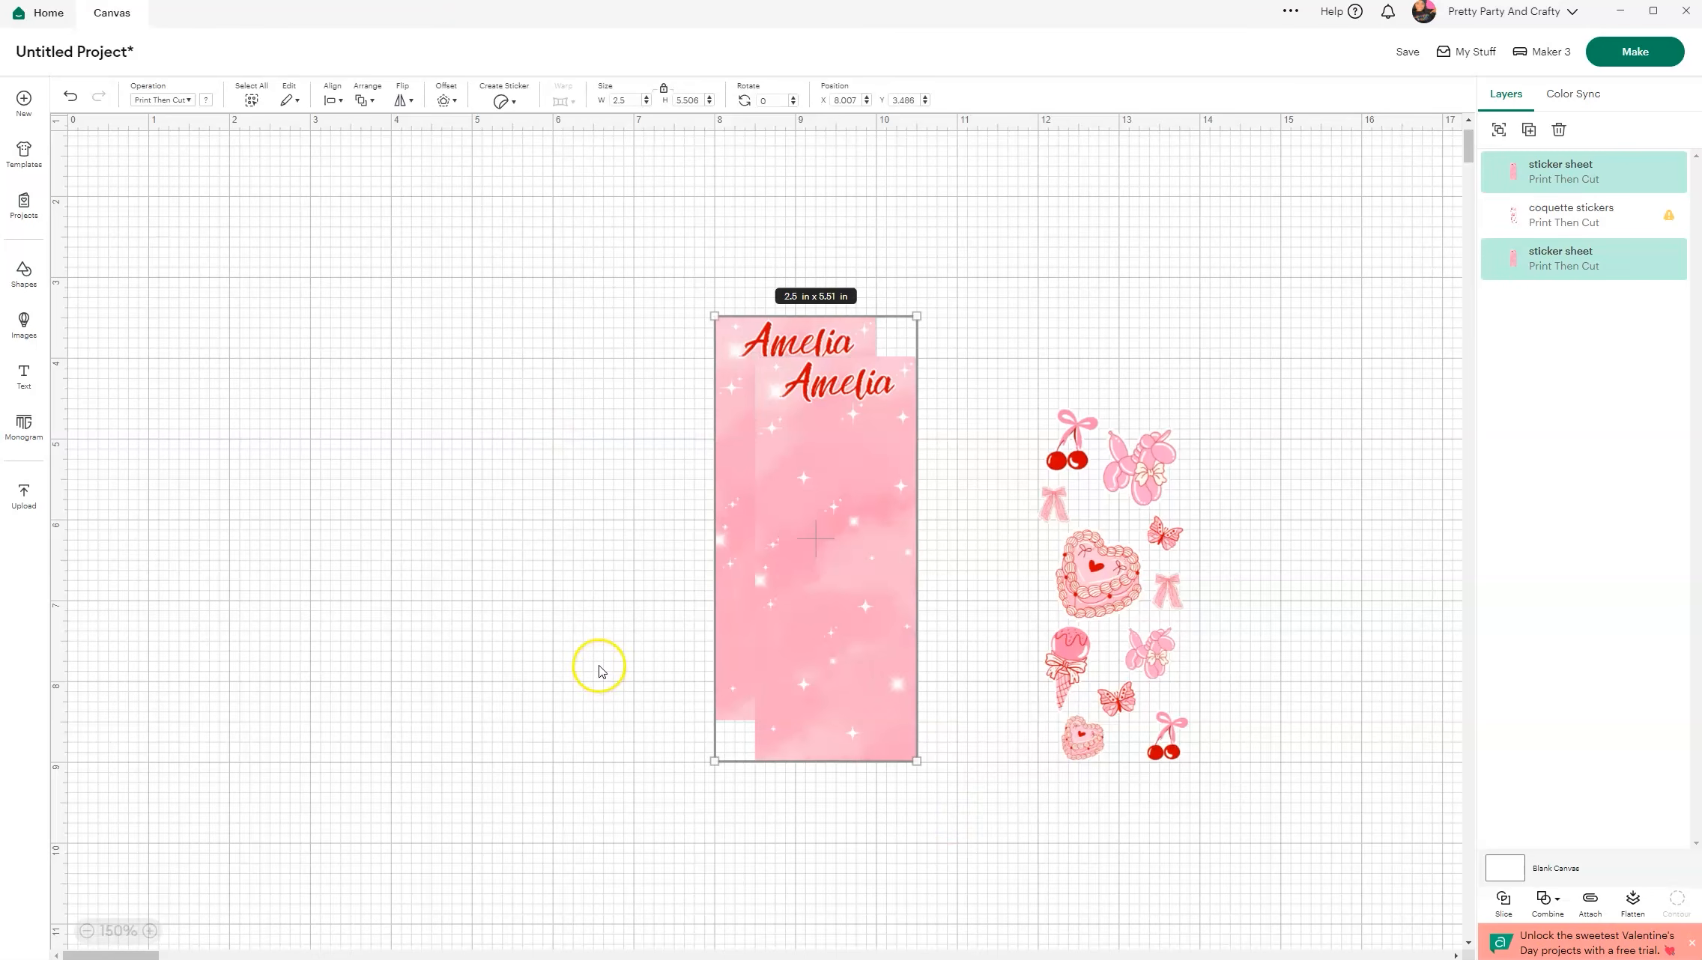
pyautogui.click(329, 102)
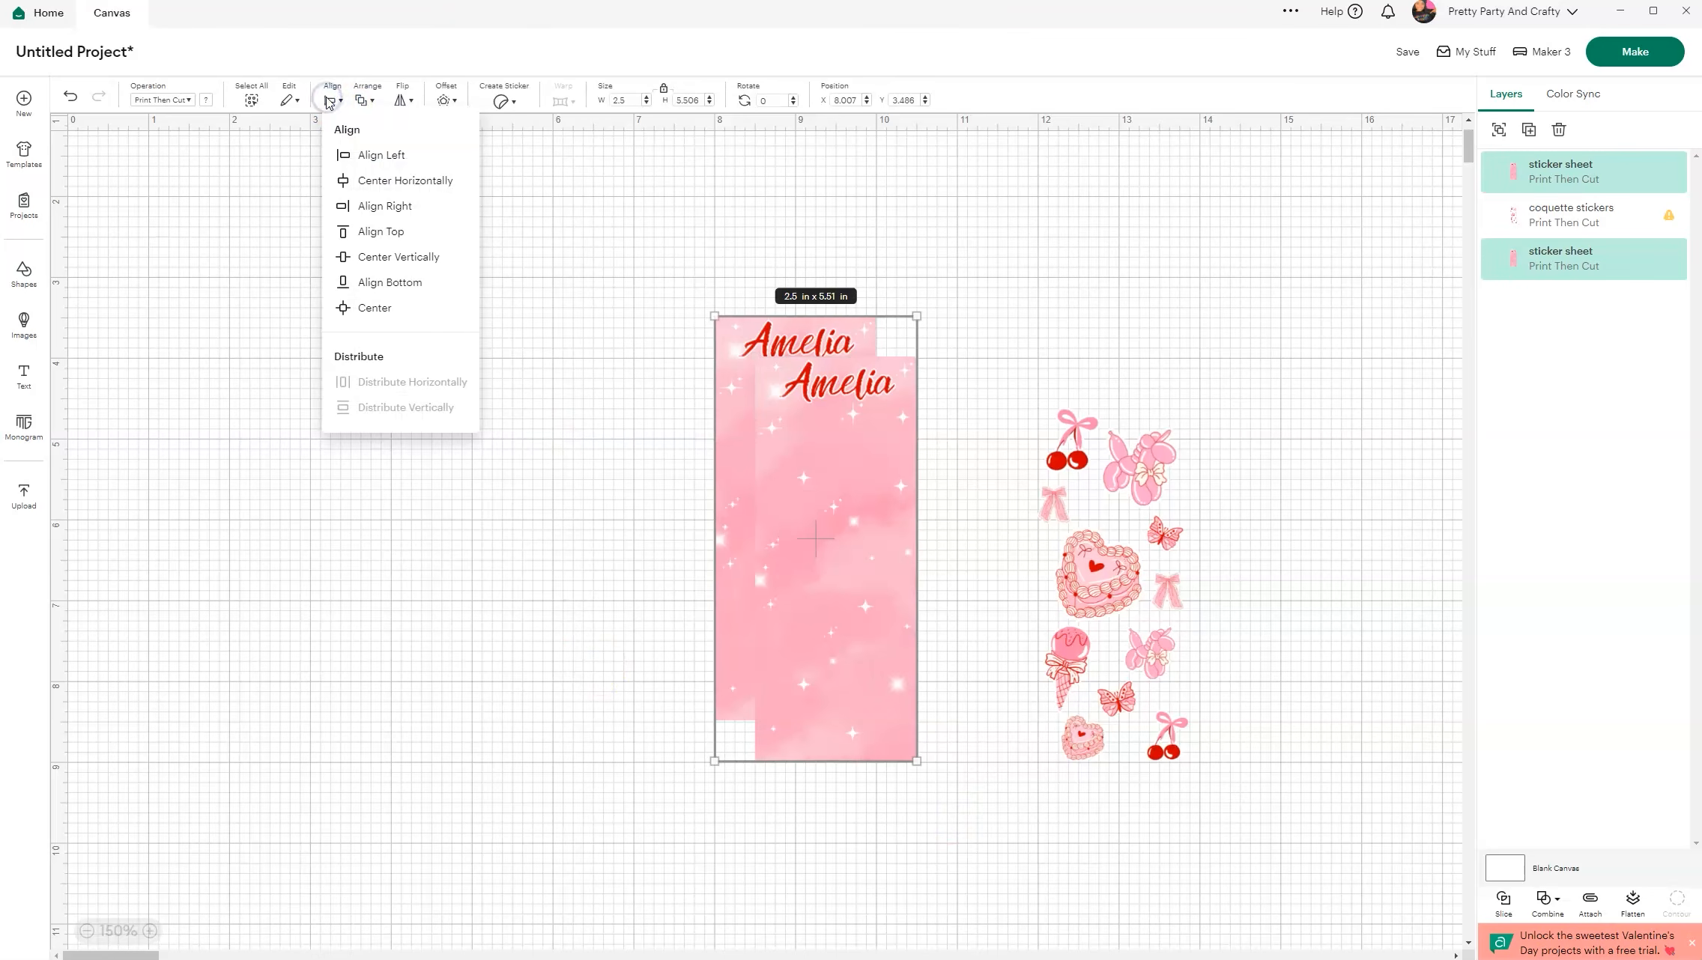
pyautogui.click(392, 308)
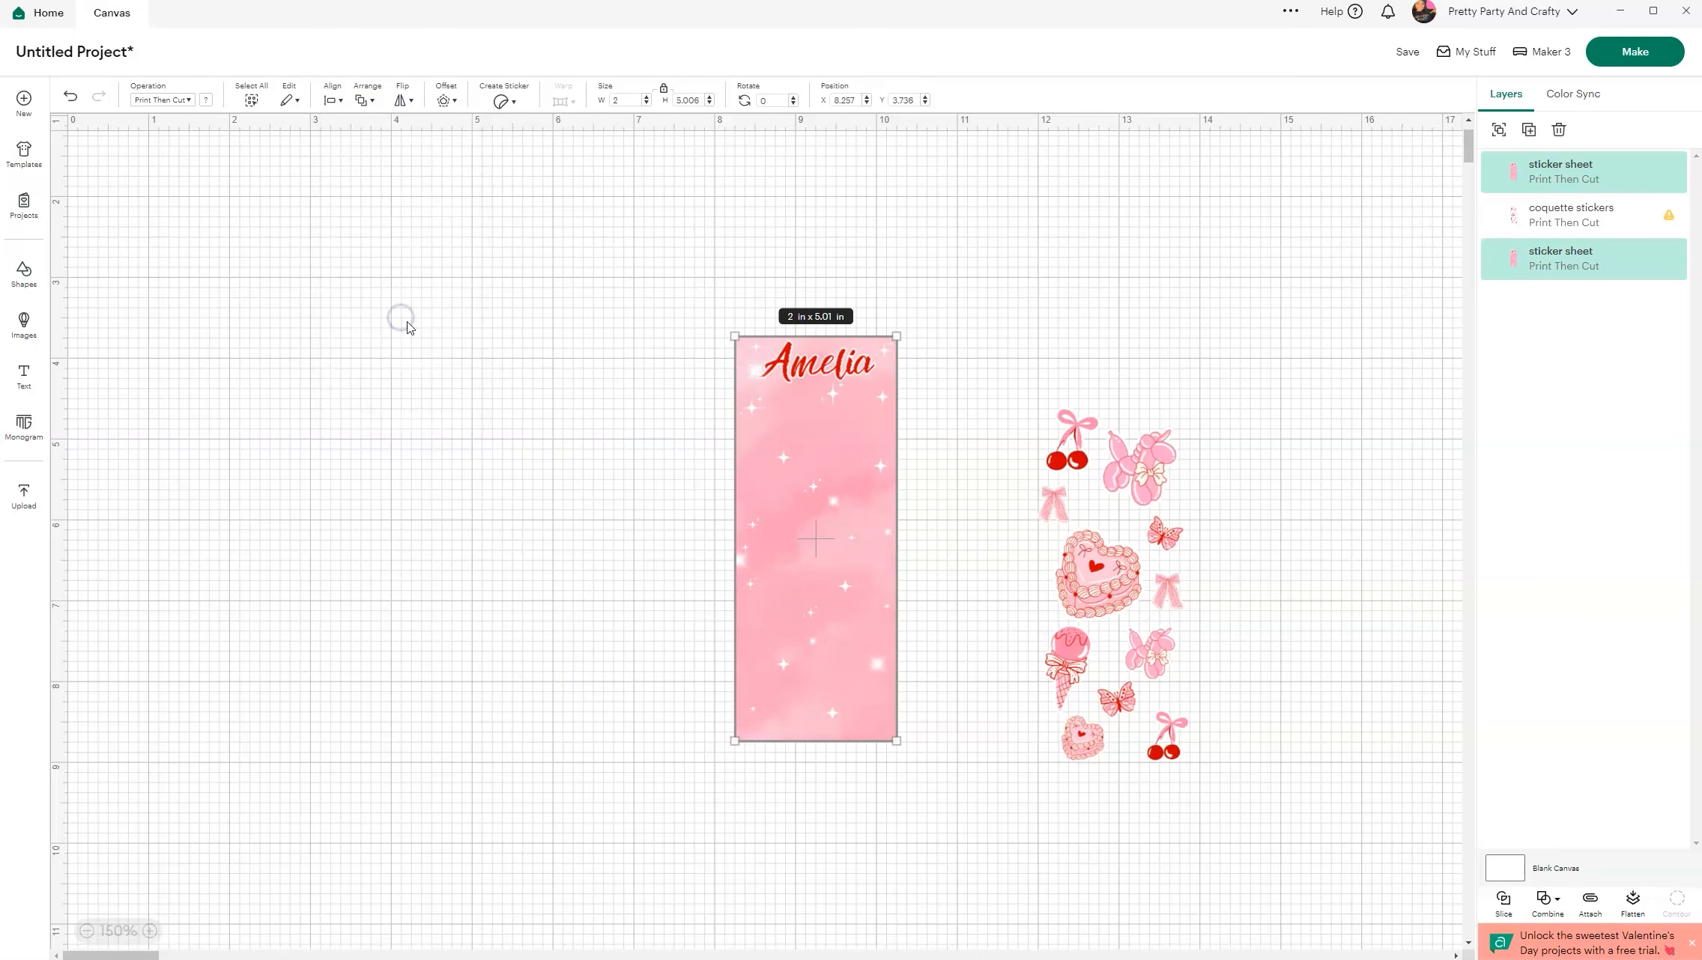
pyautogui.rightClick(809, 421)
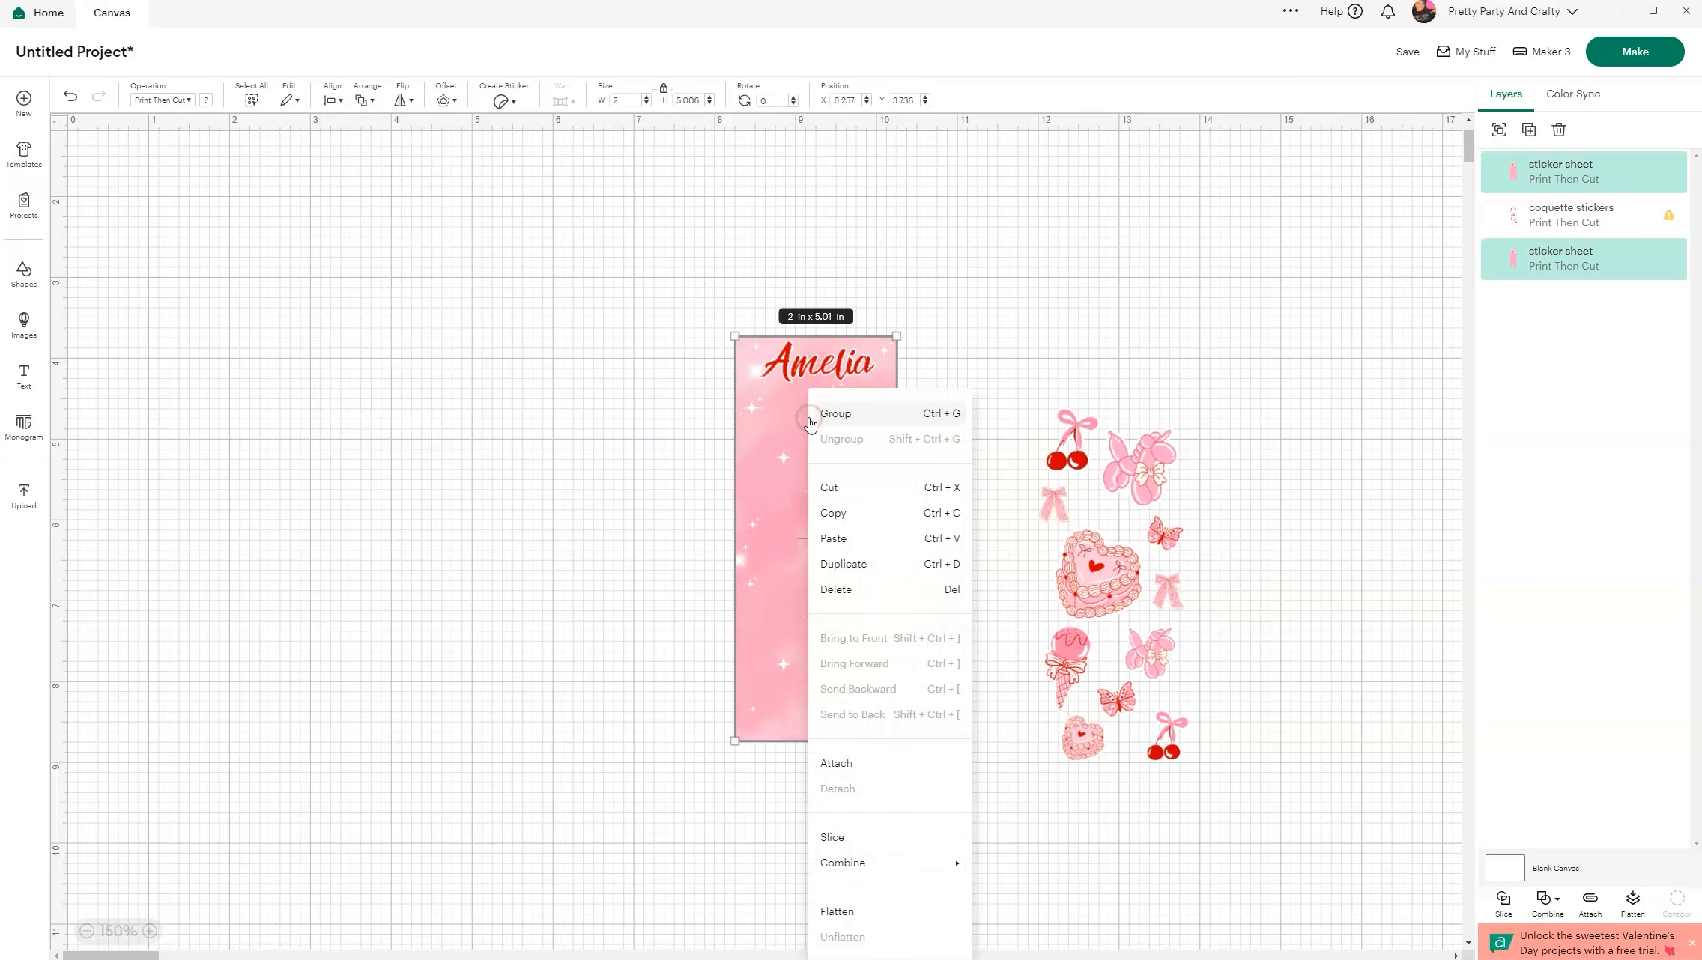
pyautogui.click(851, 760)
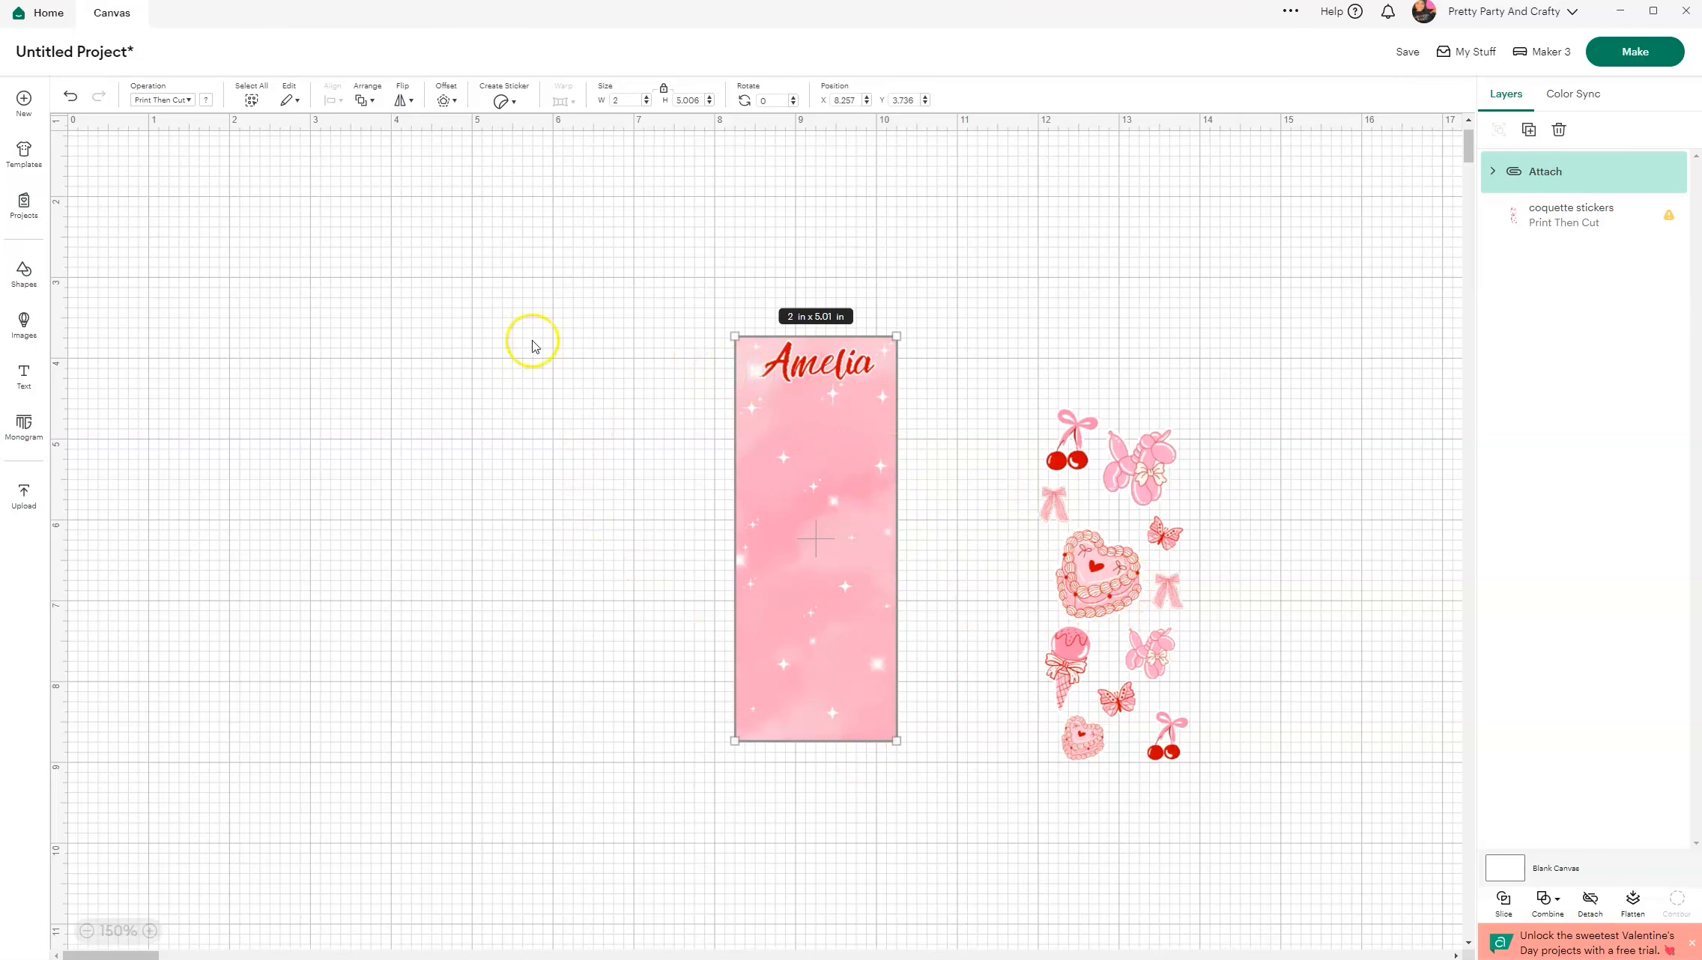
# Move the coquette stickers layer above the attached sheets and position the stickers on the sheet below the name.
pyautogui.moveTo(1093, 574); pyautogui.dragTo(969, 584)
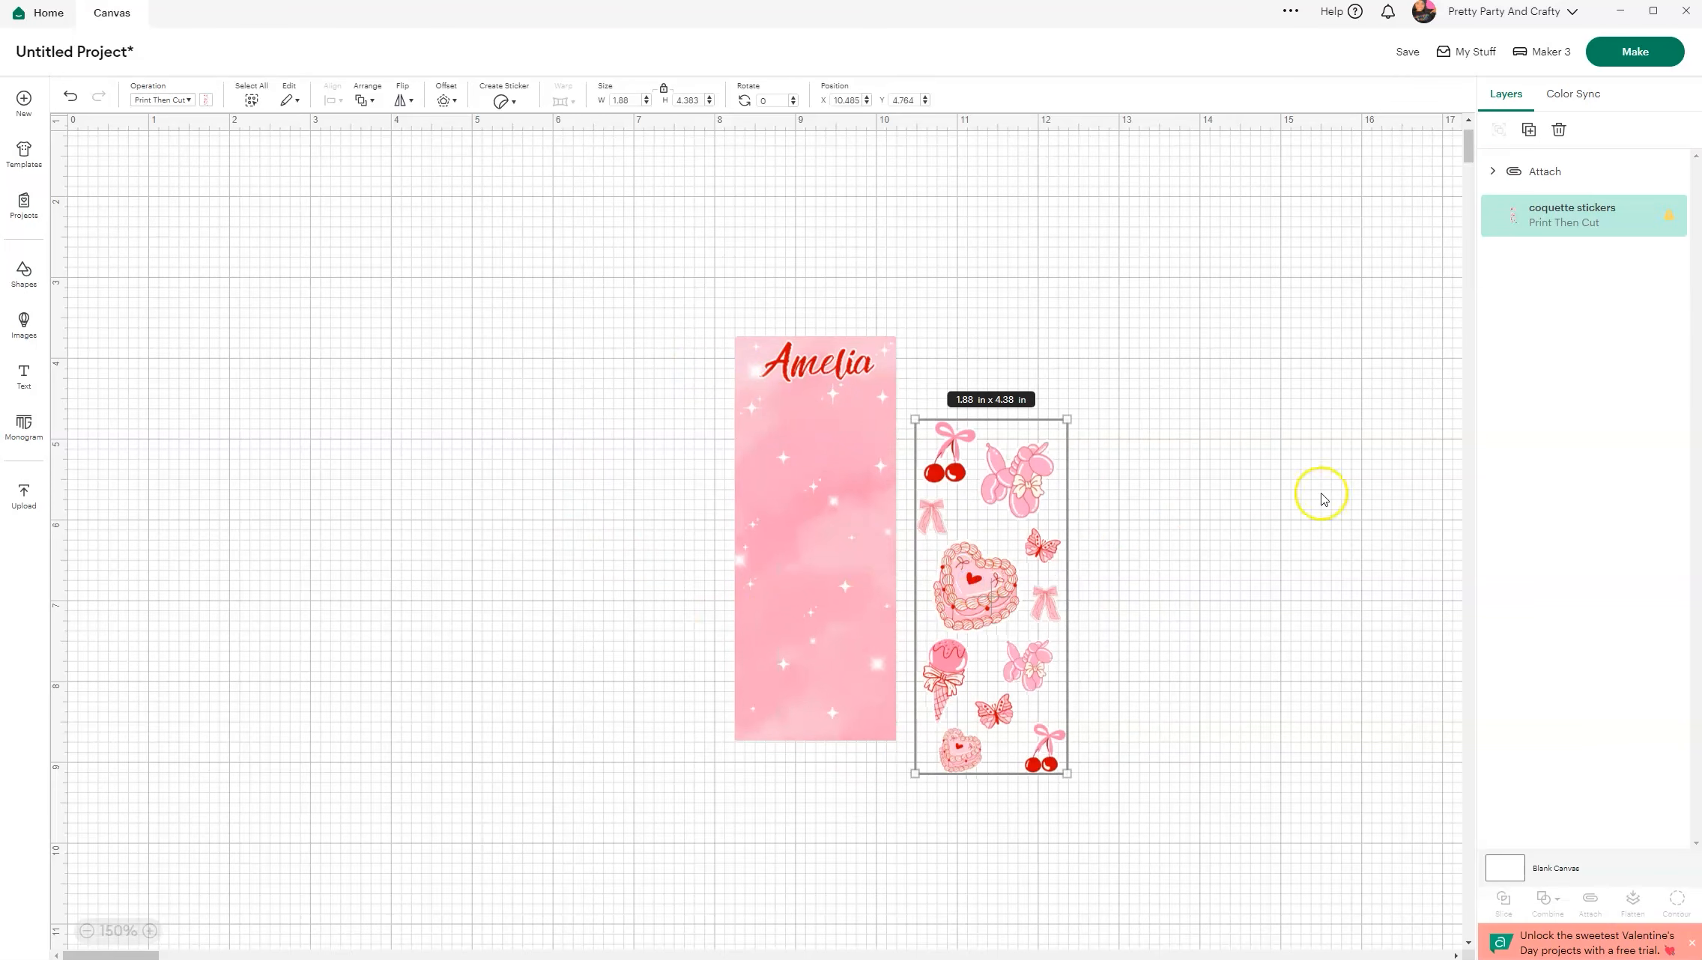
pyautogui.moveTo(1584, 220); pyautogui.dragTo(1537, 170)
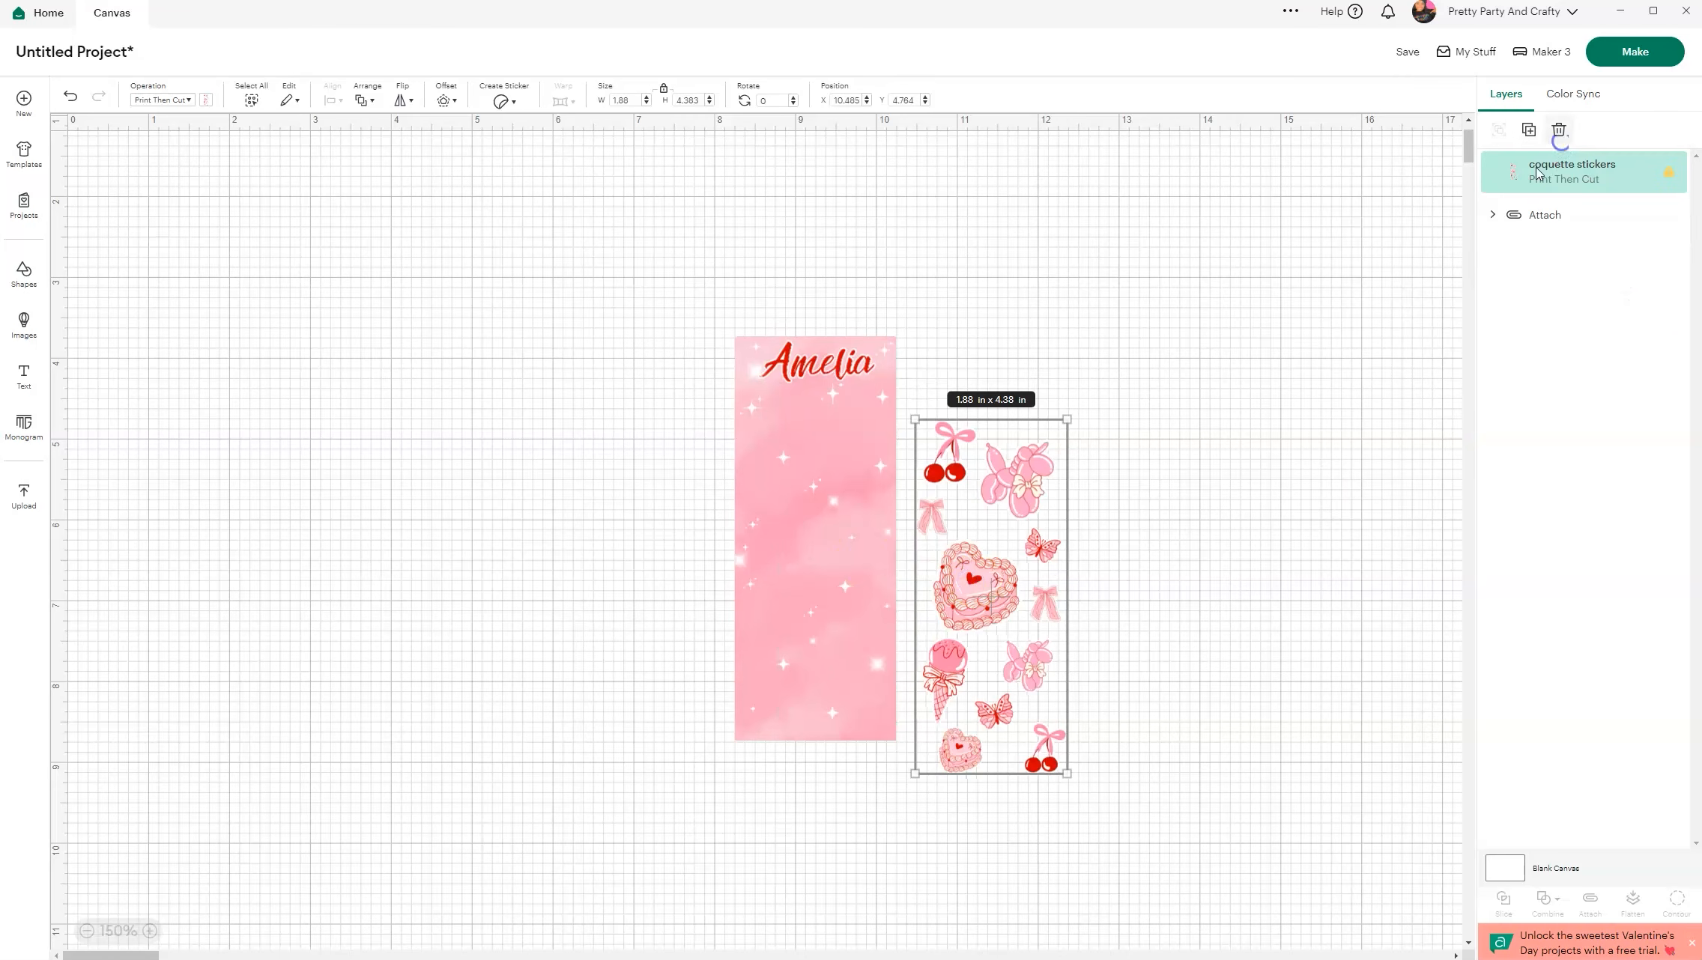
pyautogui.moveTo(988, 593); pyautogui.dragTo(821, 558)
pyautogui.scroll(5, 942, 668)
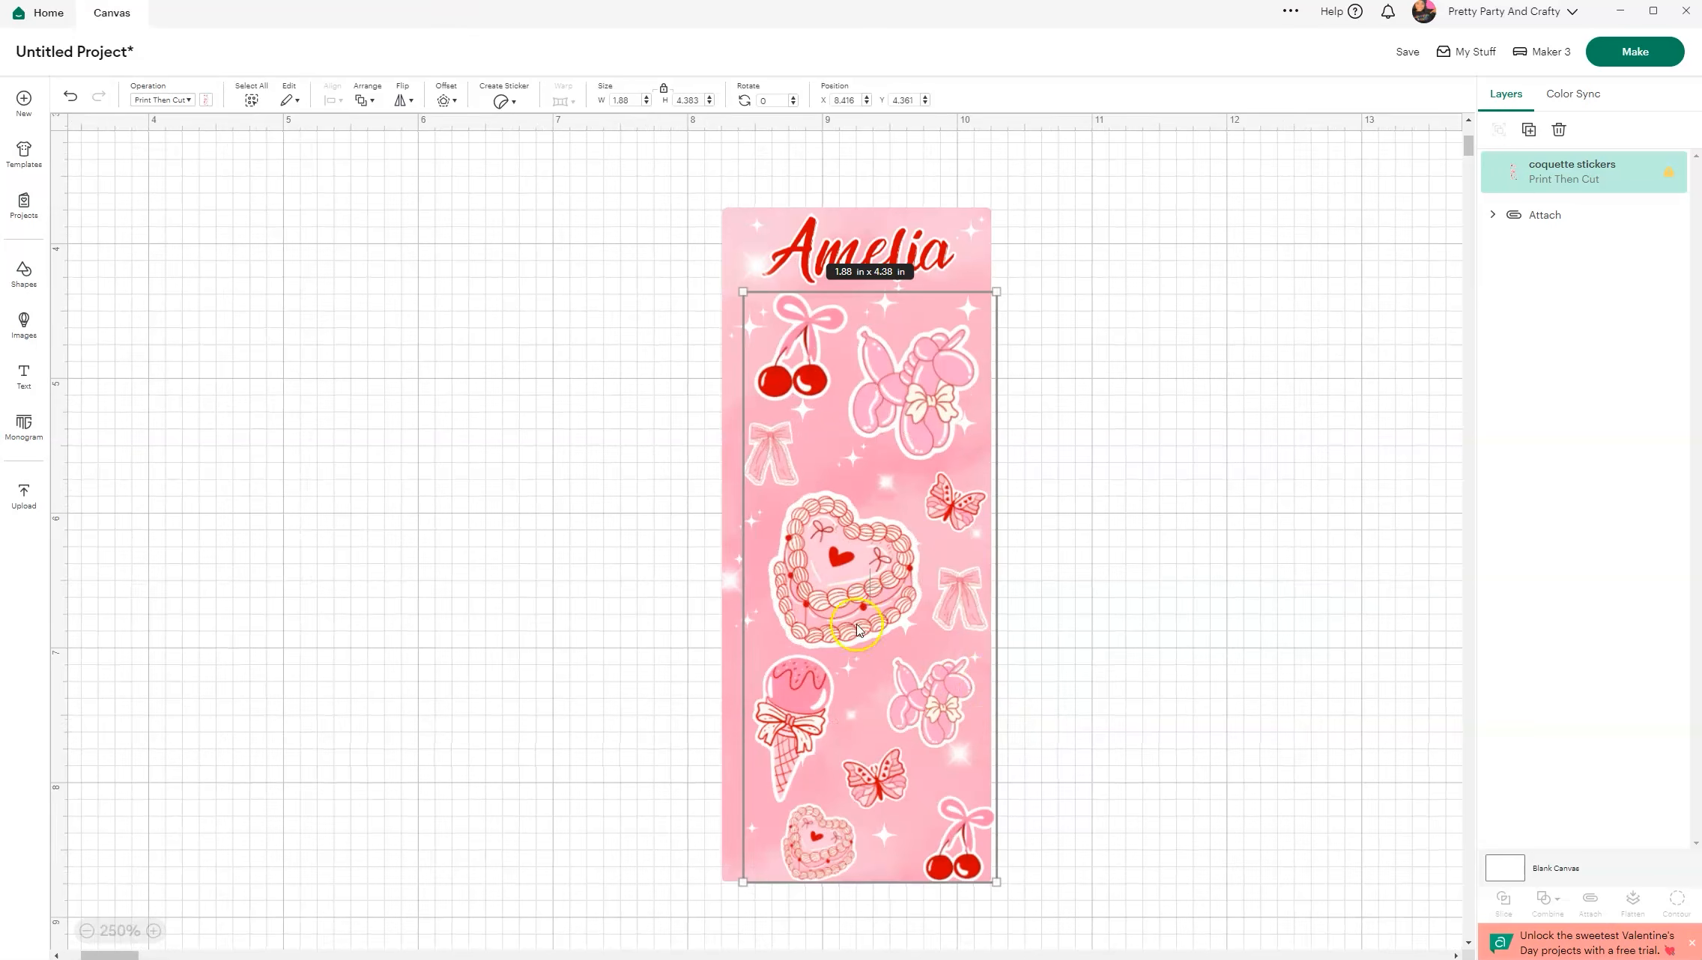
pyautogui.moveTo(810, 588); pyautogui.dragTo(803, 580)
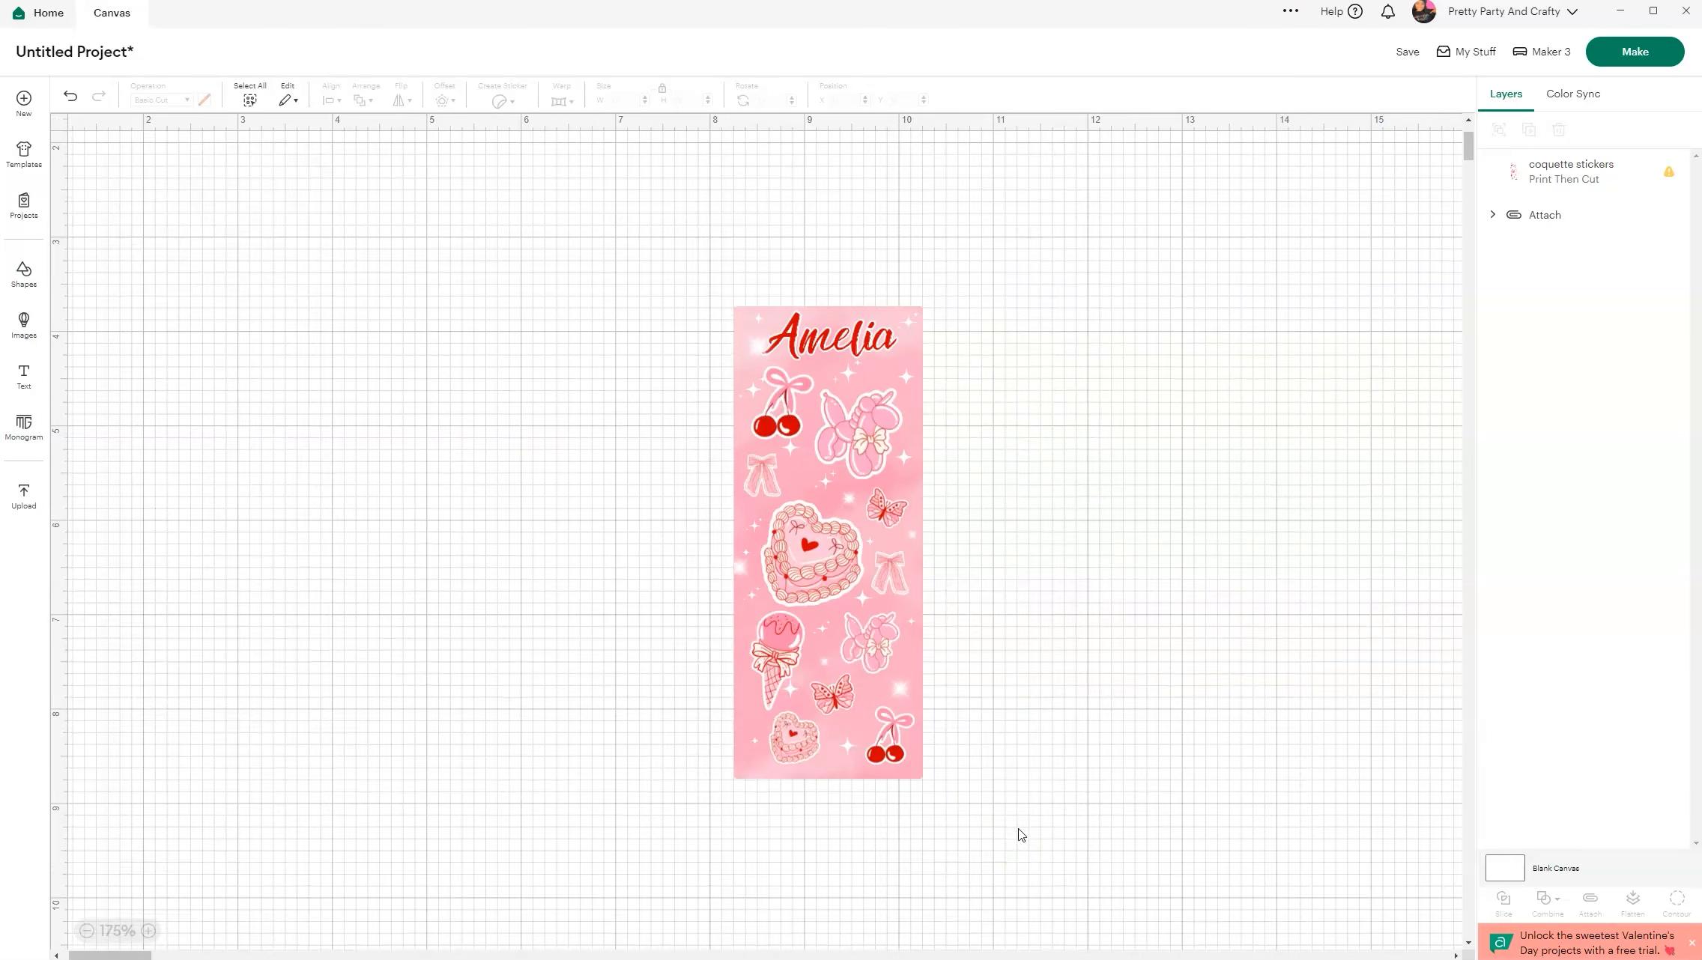
# Attach the coquette stickers to the sticker sheet and shift the attached design slightly on the canvas.
pyautogui.moveTo(1020, 846); pyautogui.dragTo(600, 330)
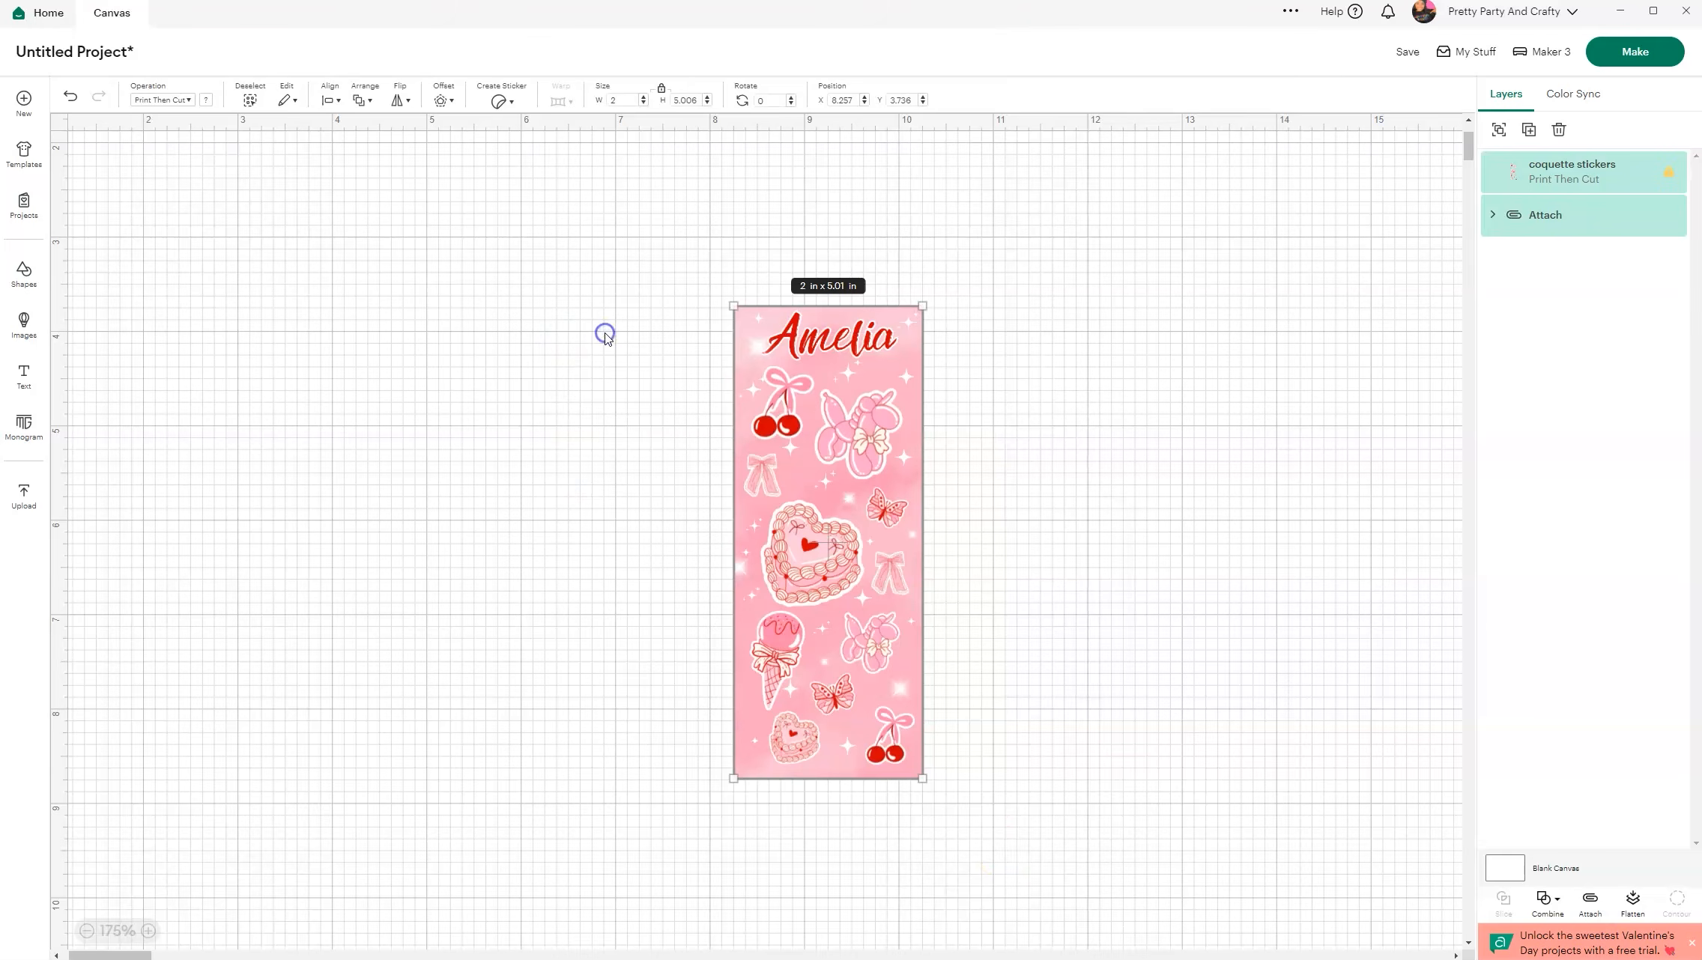
pyautogui.rightClick(772, 454)
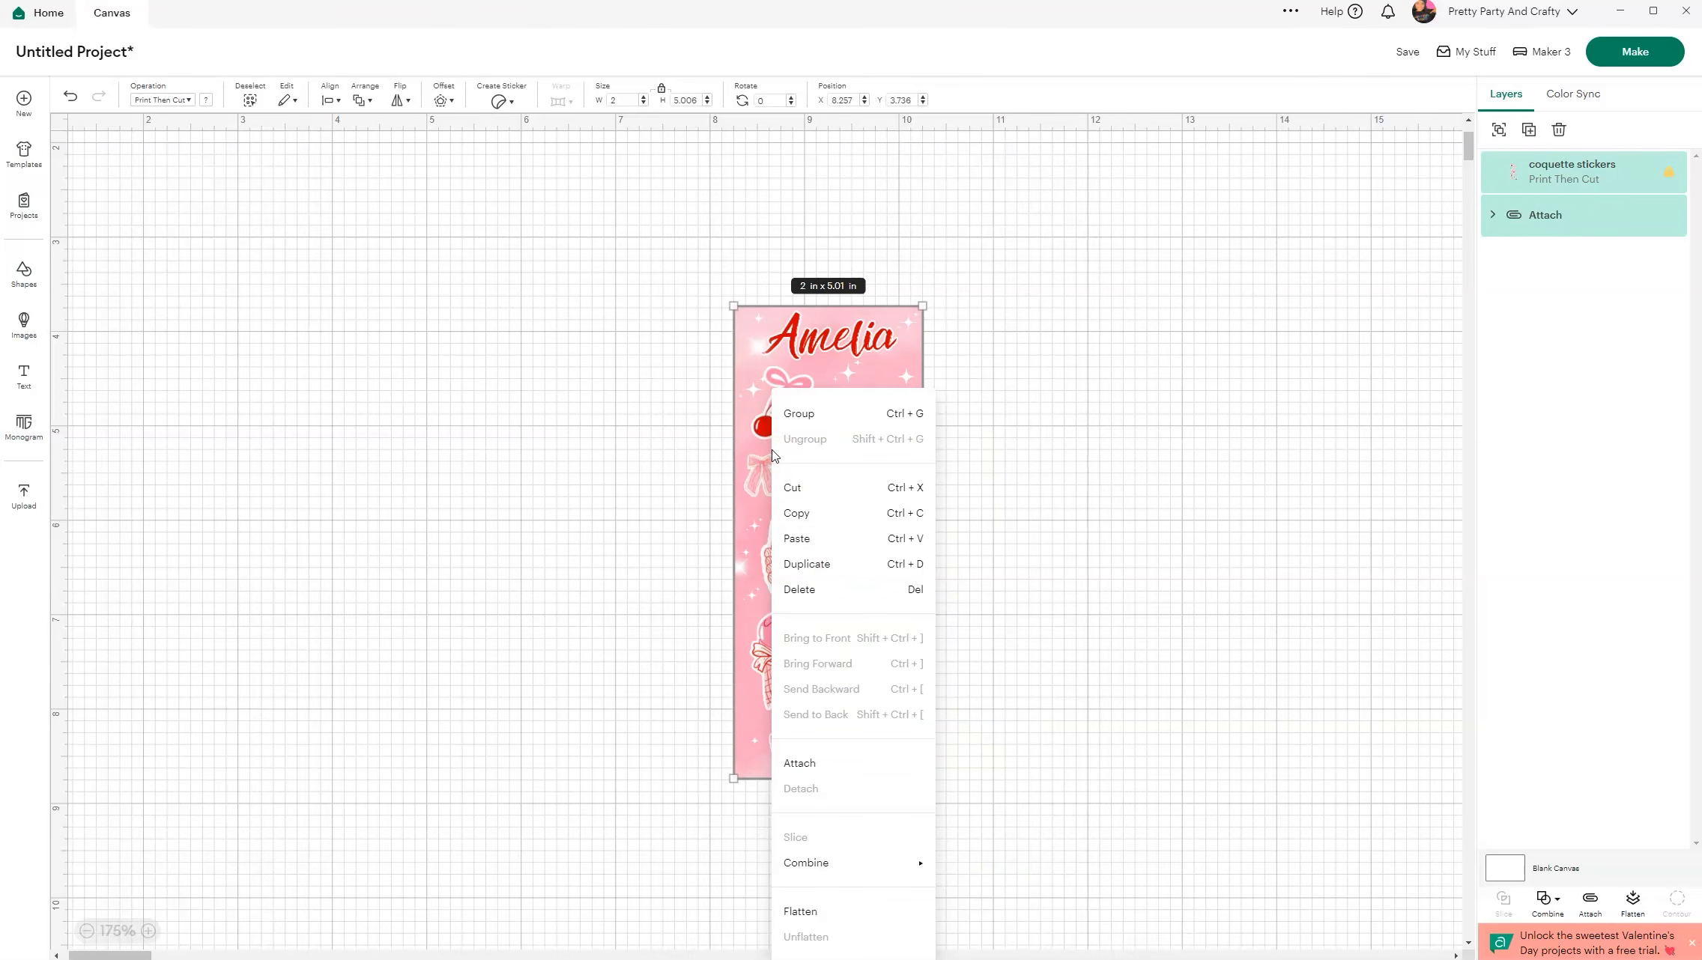
pyautogui.click(864, 772)
pyautogui.moveTo(903, 623); pyautogui.dragTo(858, 591)
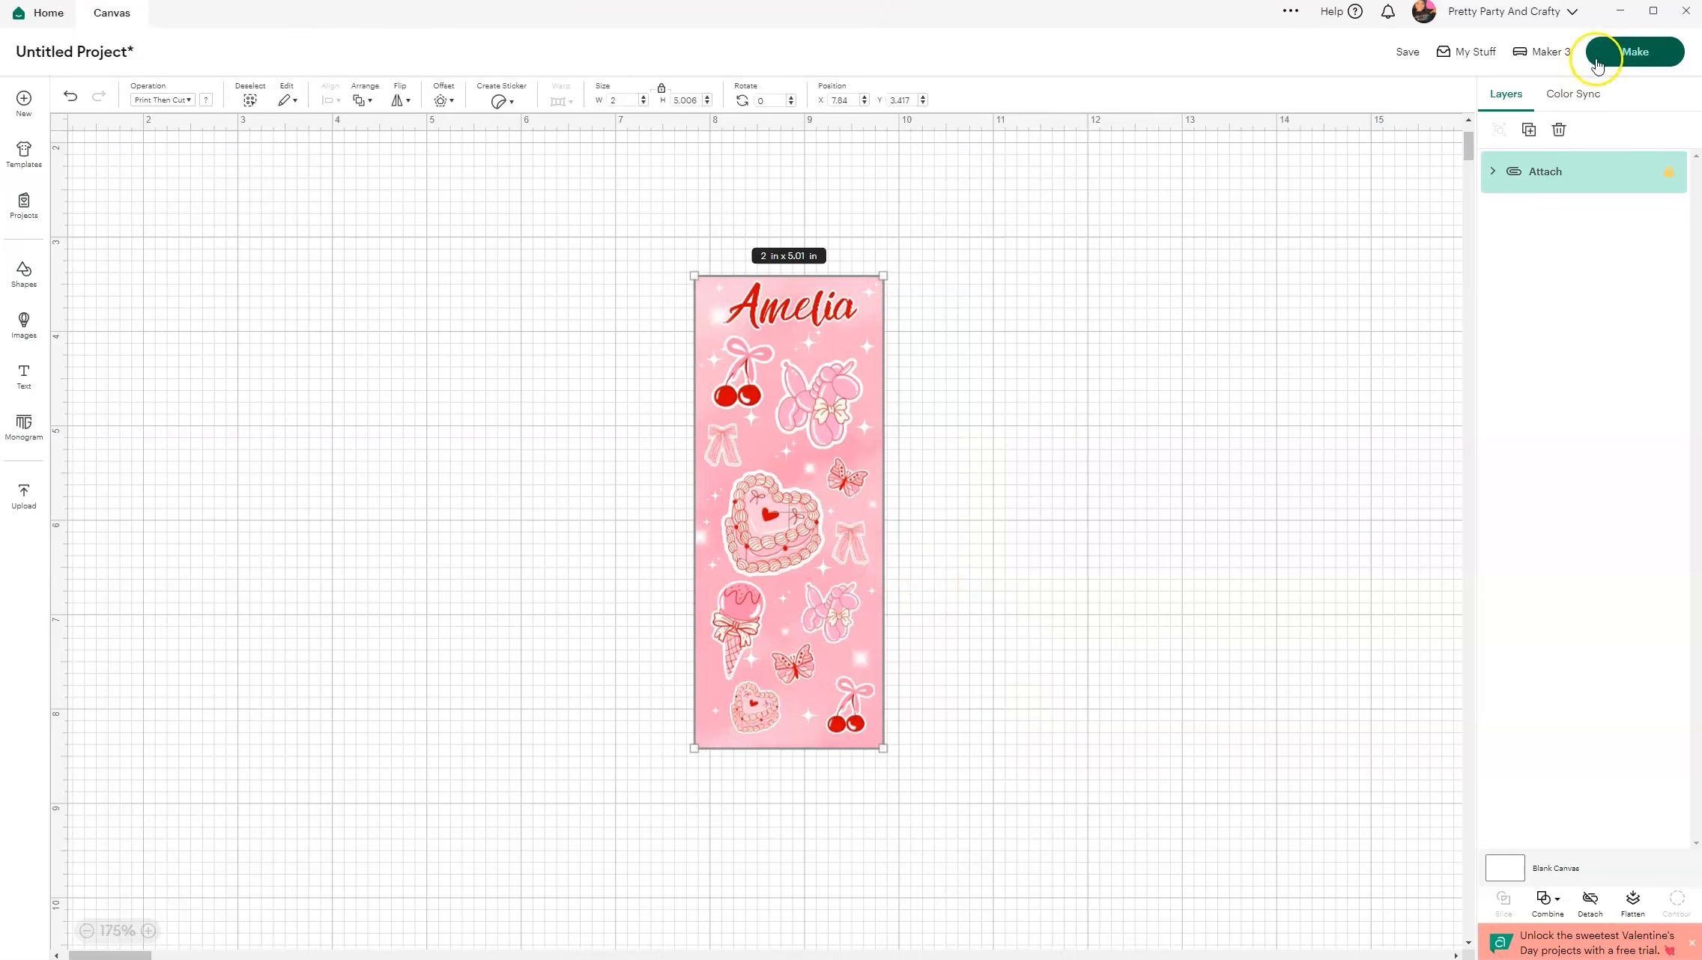
# Start making the project and save it under the title Coquette Stickers.
pyautogui.click(1623, 55)
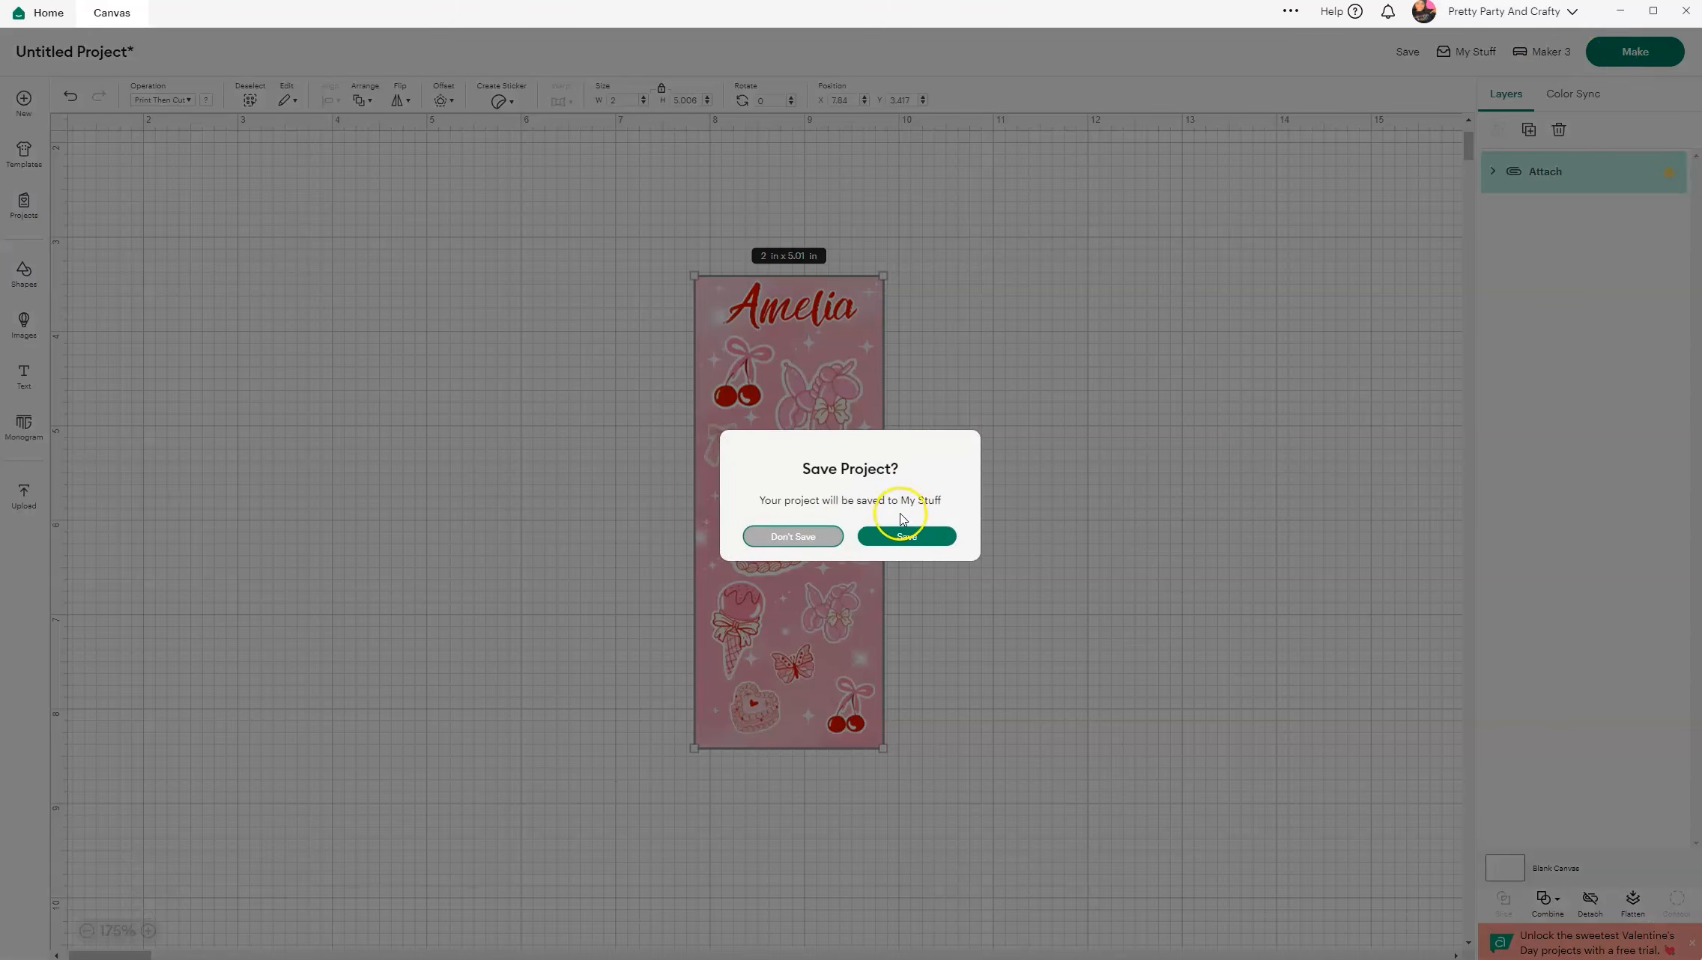
pyautogui.click(902, 536)
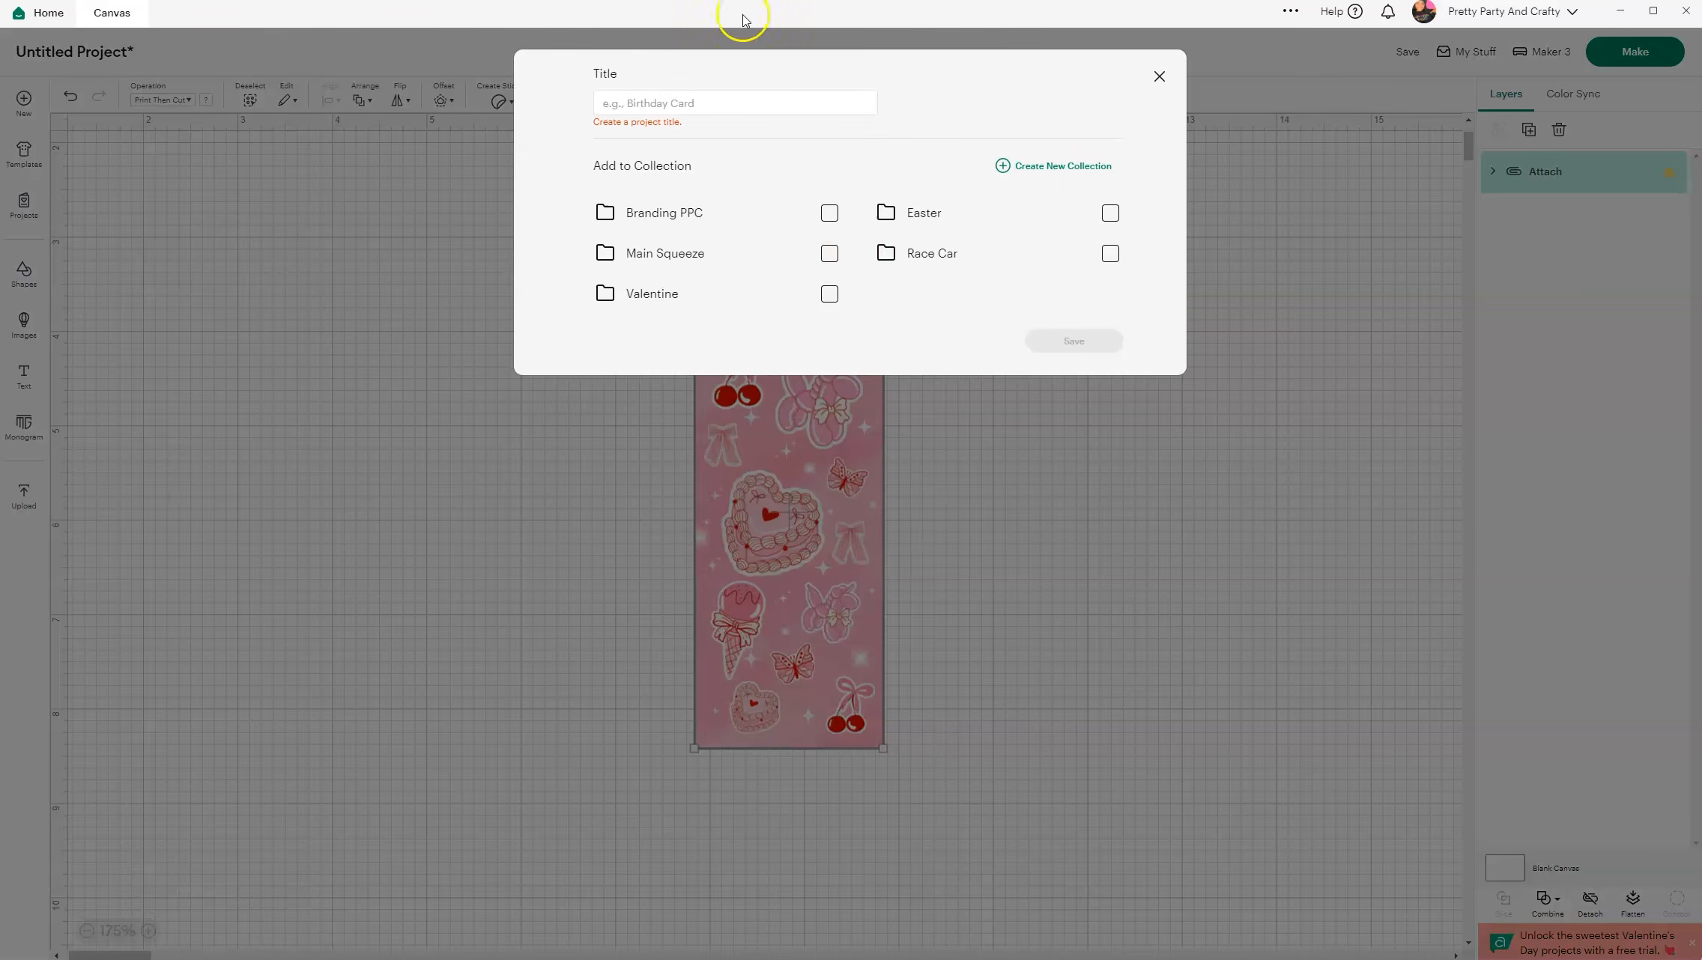
pyautogui.write('Coquette Stickers')
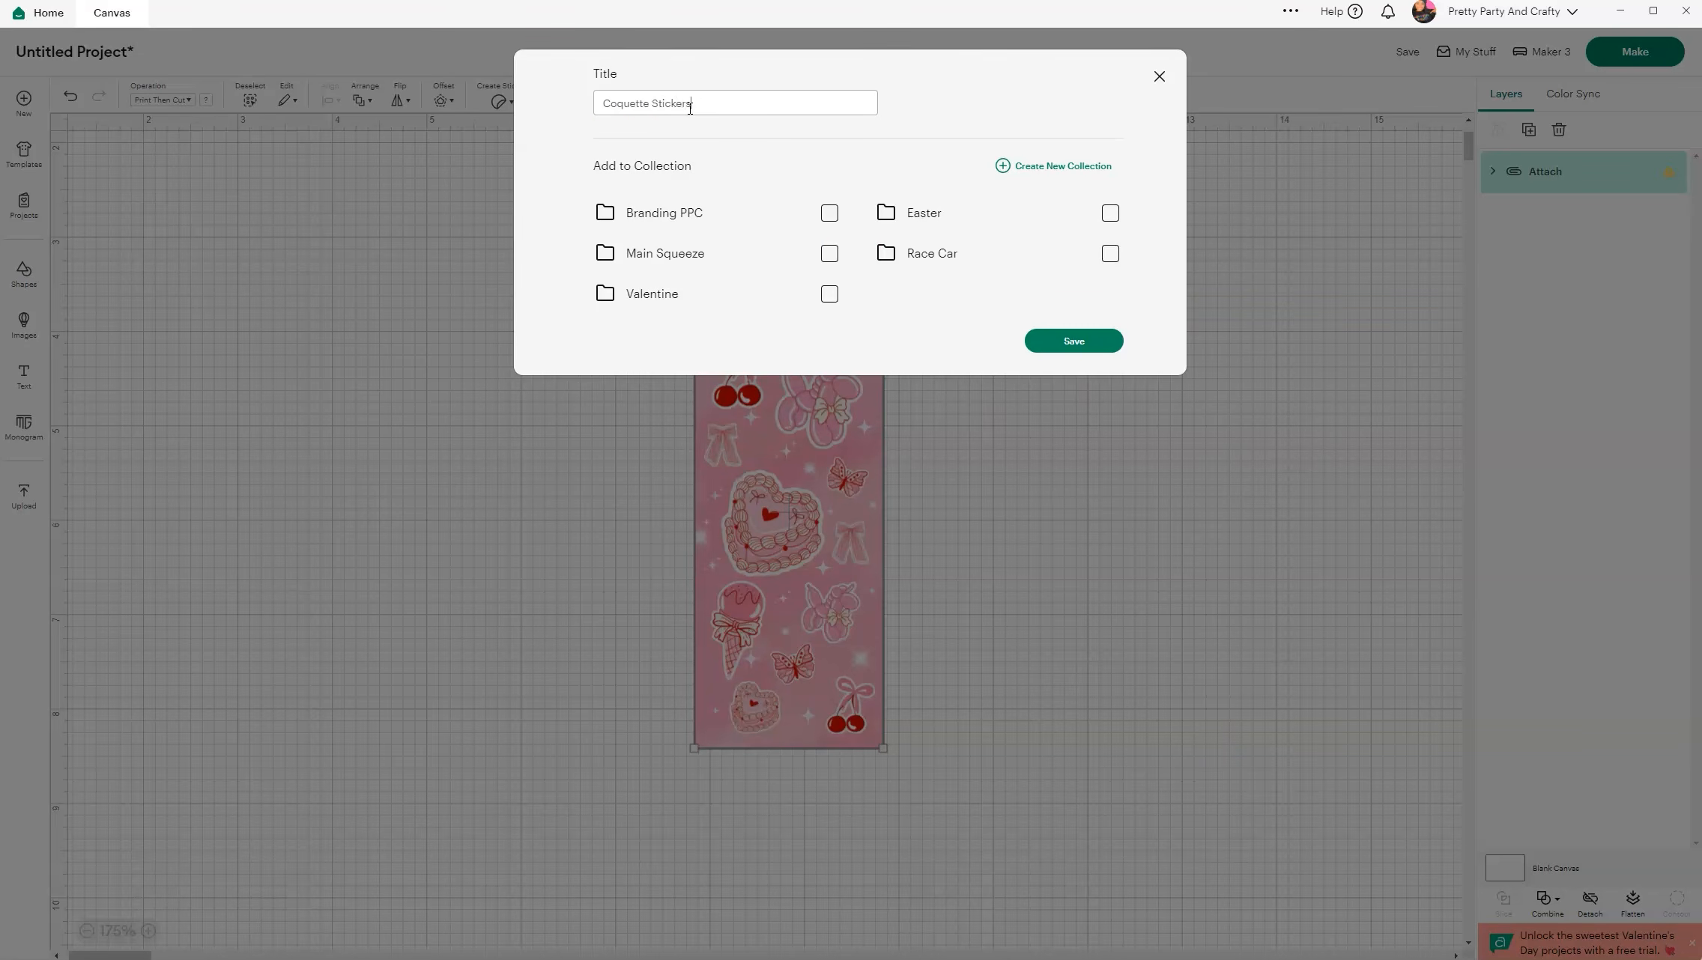
pyautogui.click(1085, 342)
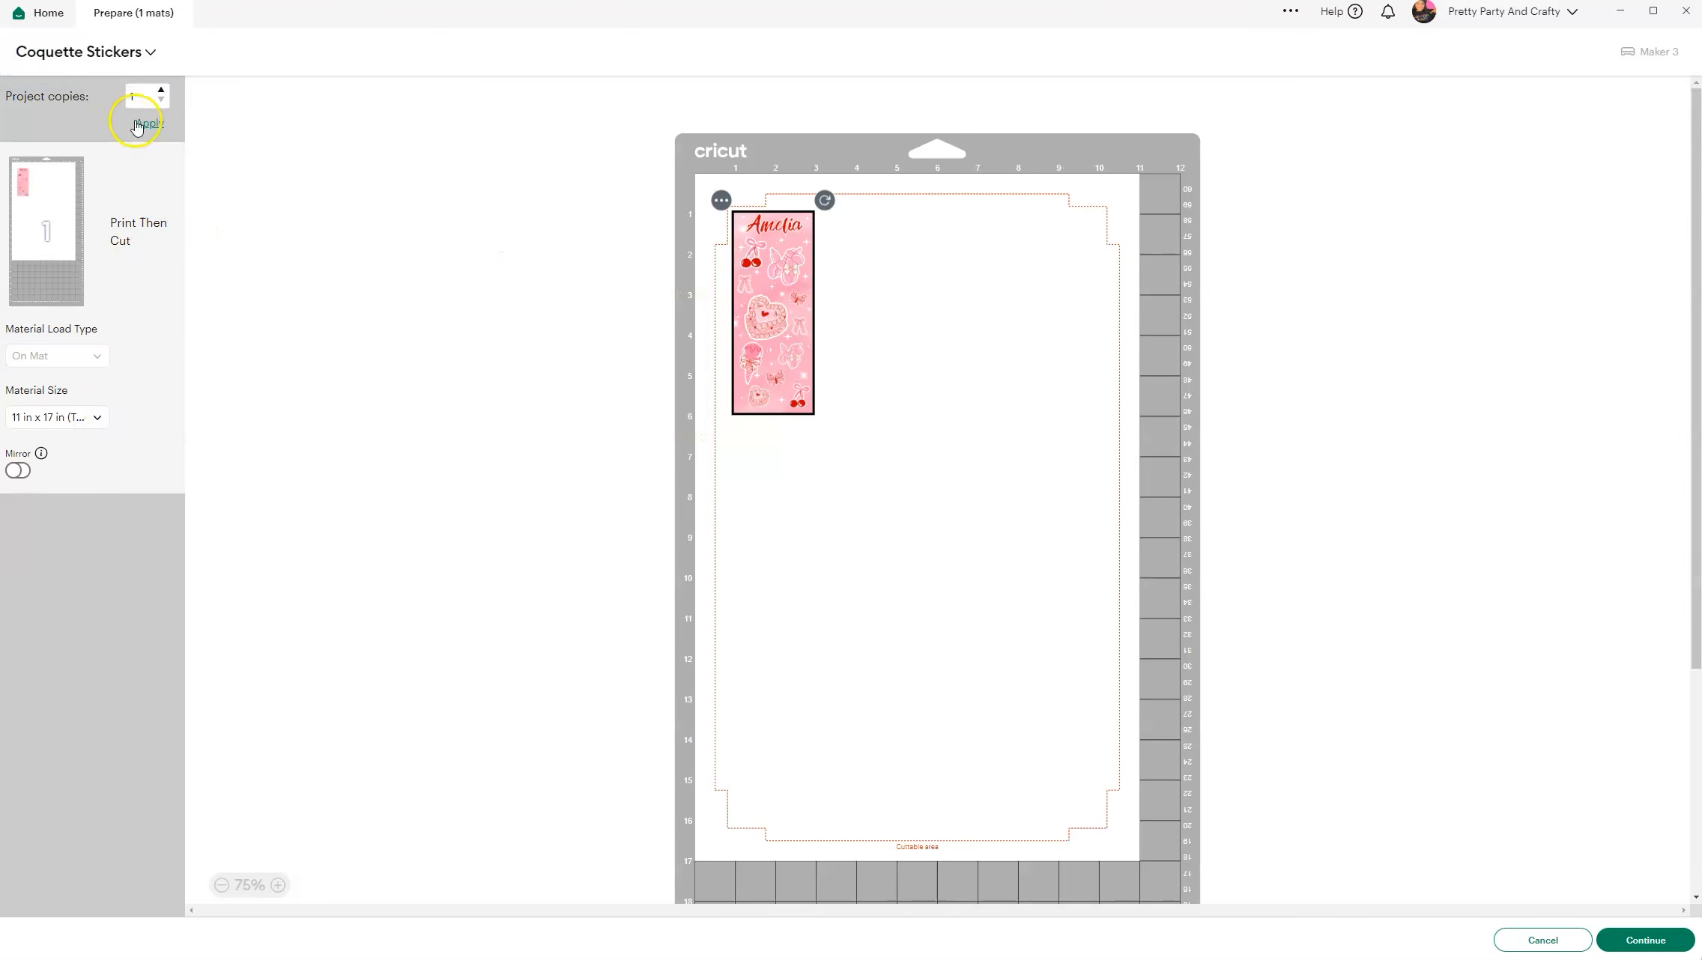
# Set the material size to 8.5 in x 11 in (Letter) and apply 5 project copies.
pyautogui.click(100, 420)
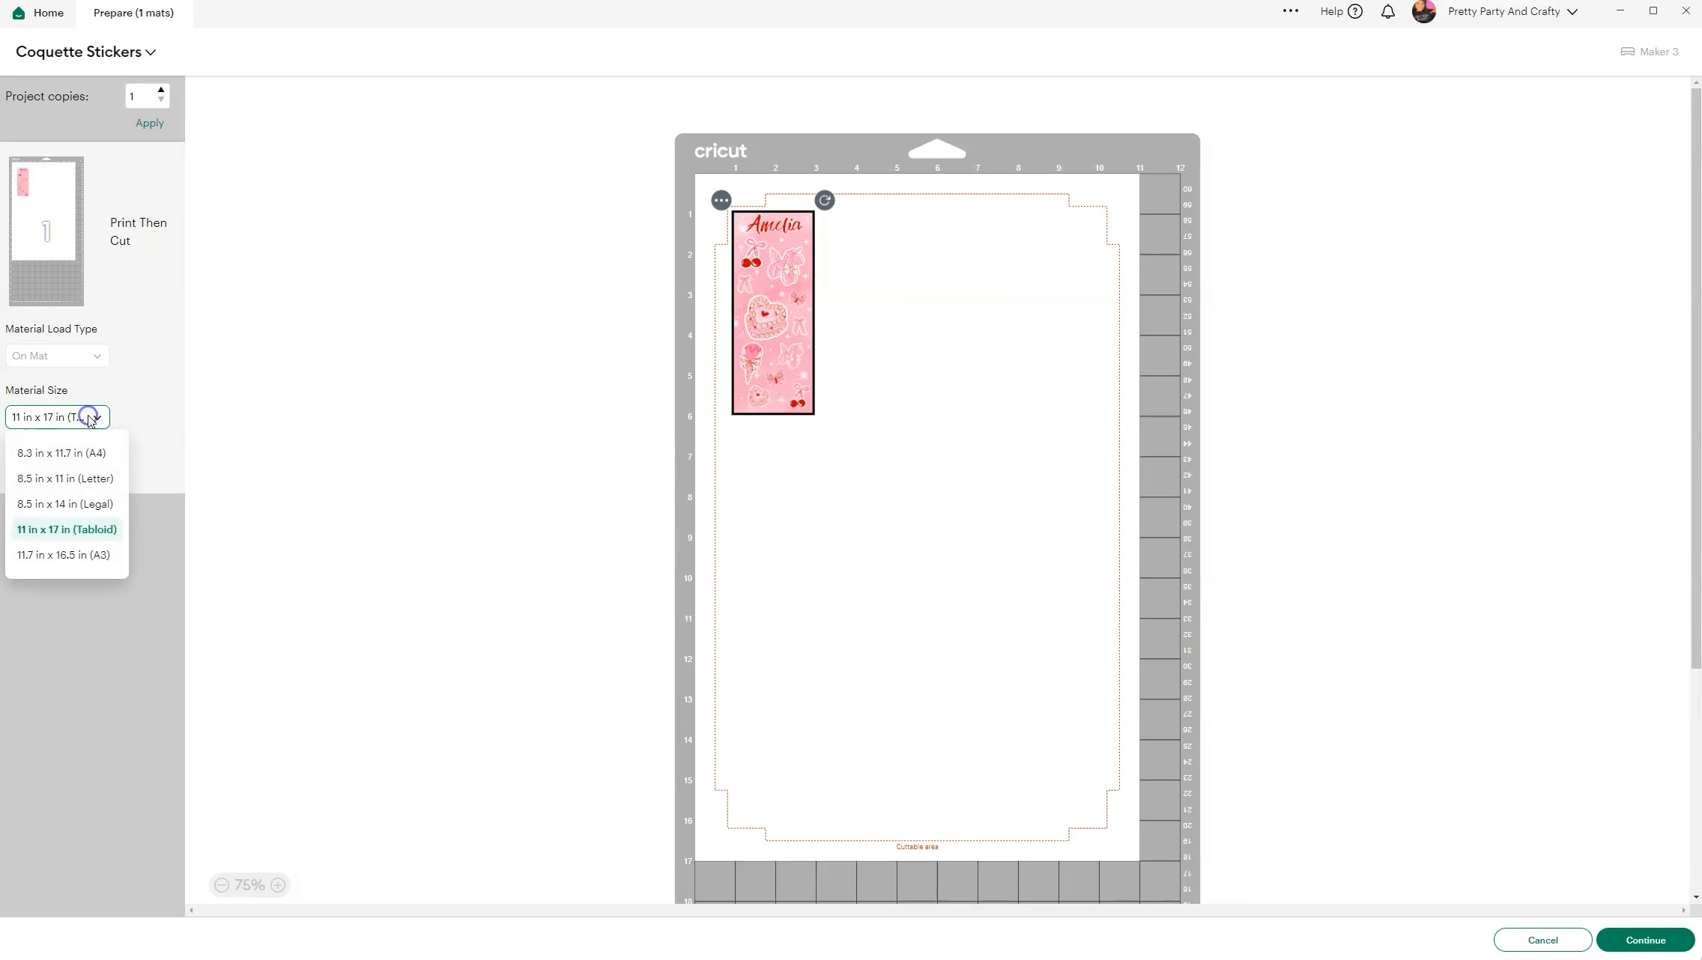
pyautogui.click(92, 476)
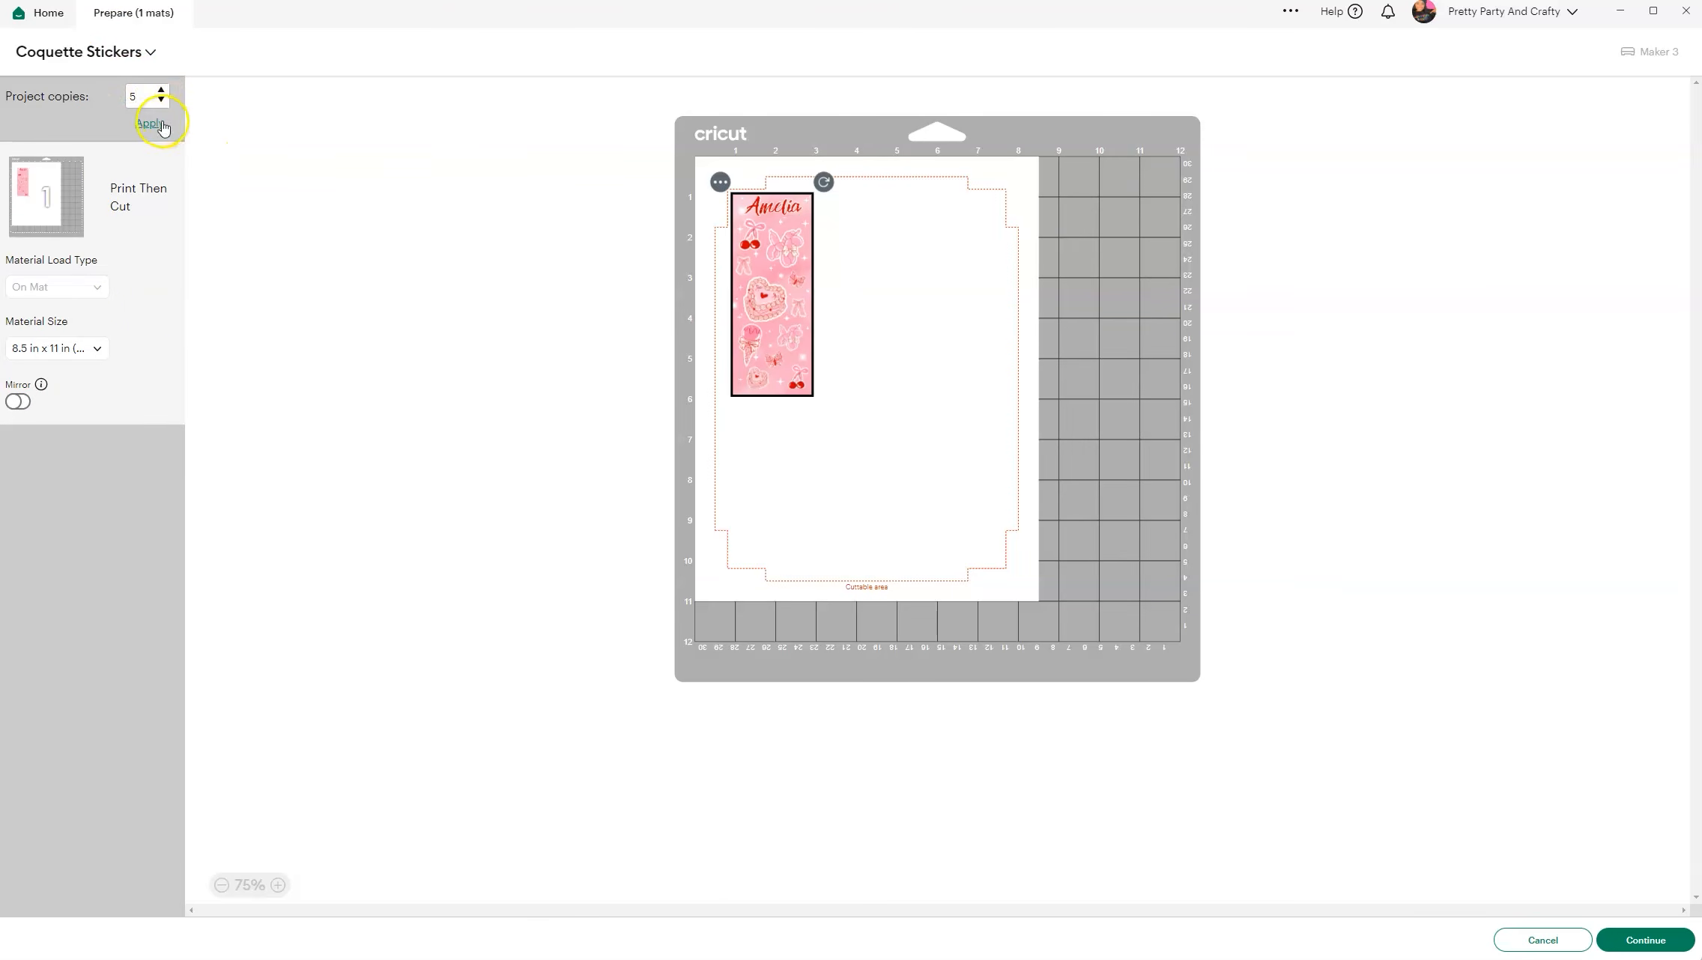
pyautogui.click(162, 124)
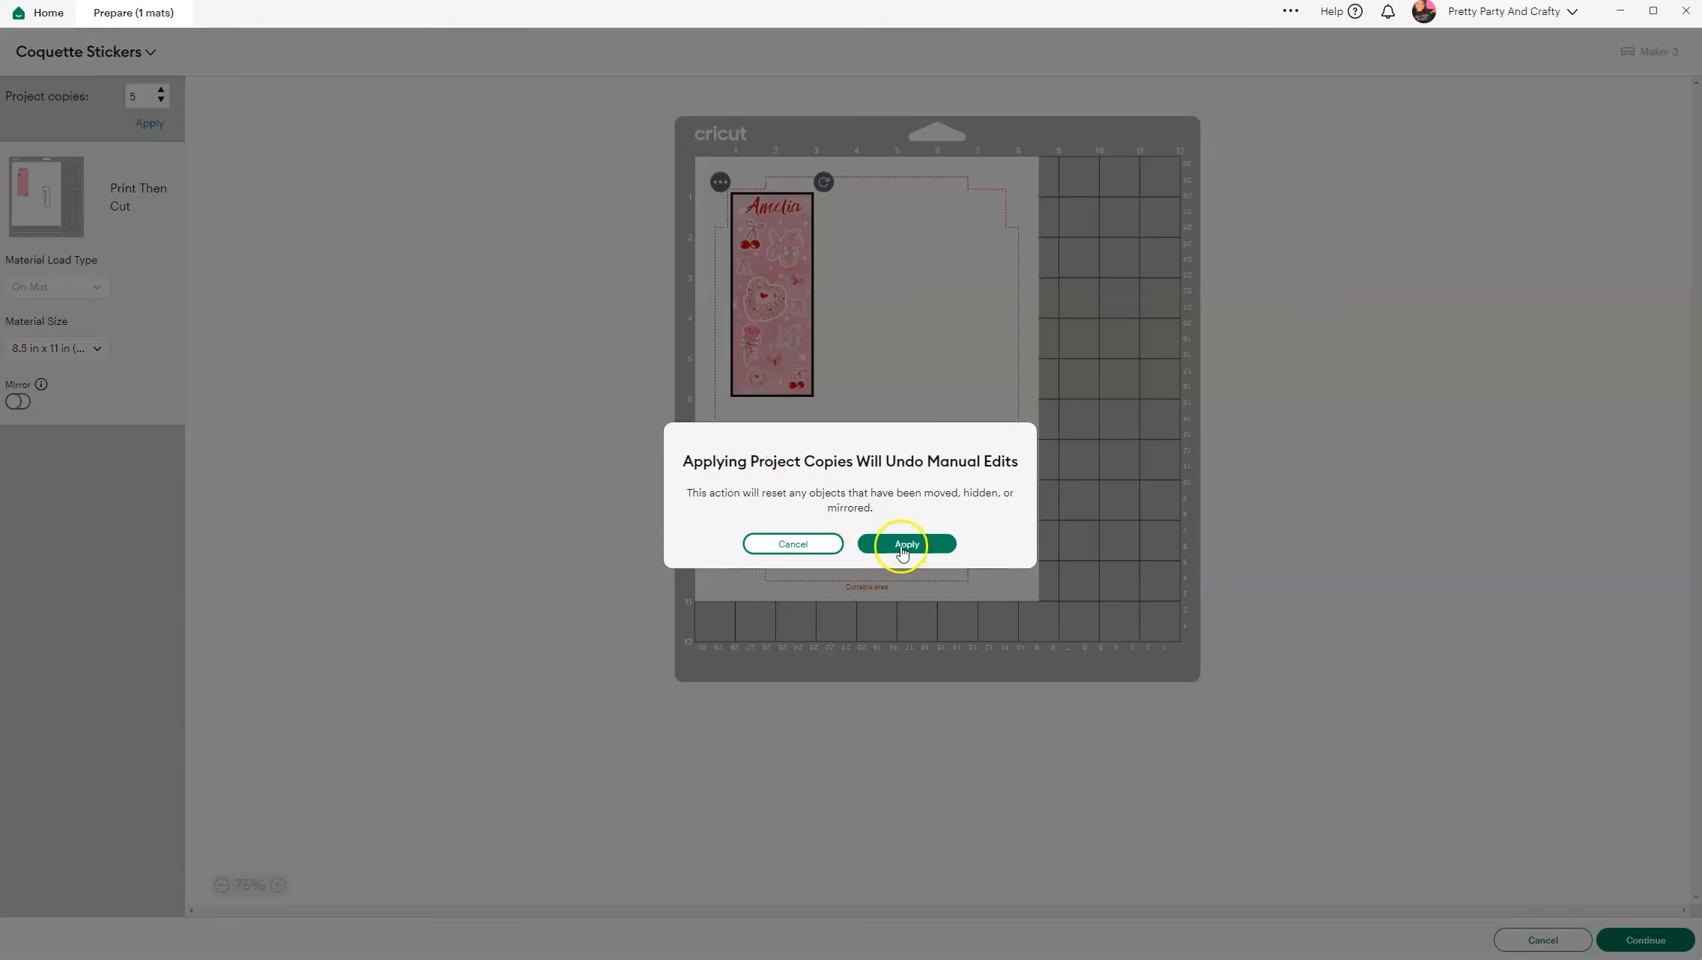
pyautogui.click(903, 545)
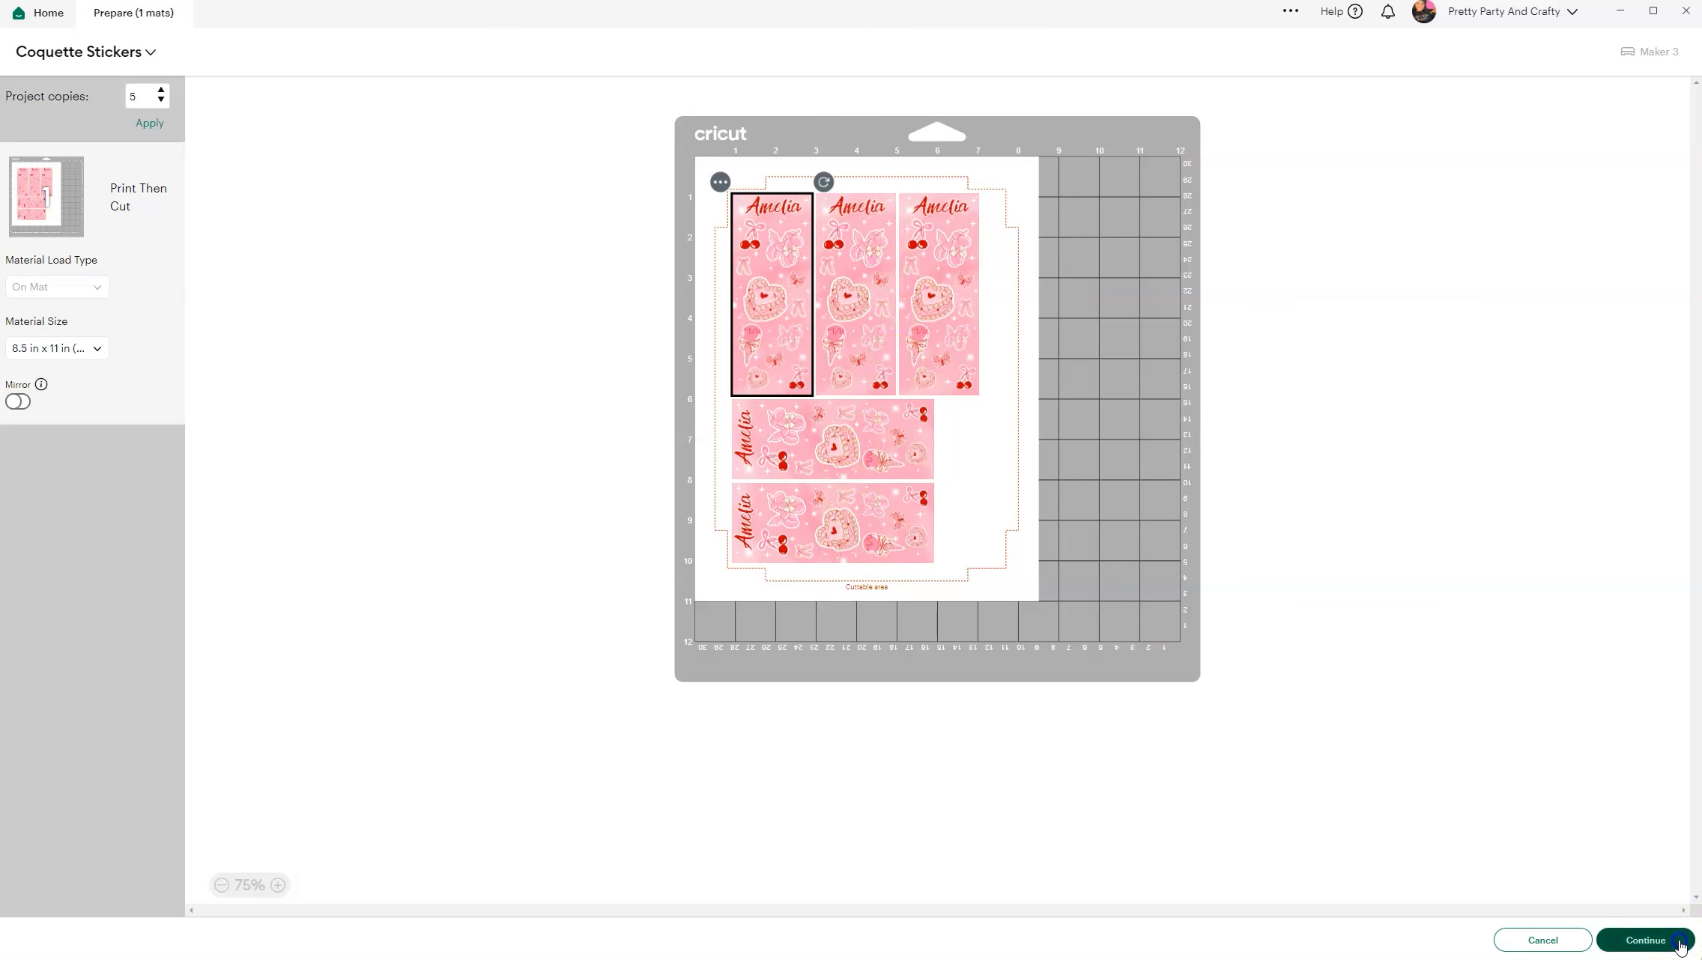
# Proceed to the print setup and send the Letter page to print with Add Bleed and Use System Dialog turned on.
pyautogui.click(1647, 940)
pyautogui.click(314, 229)
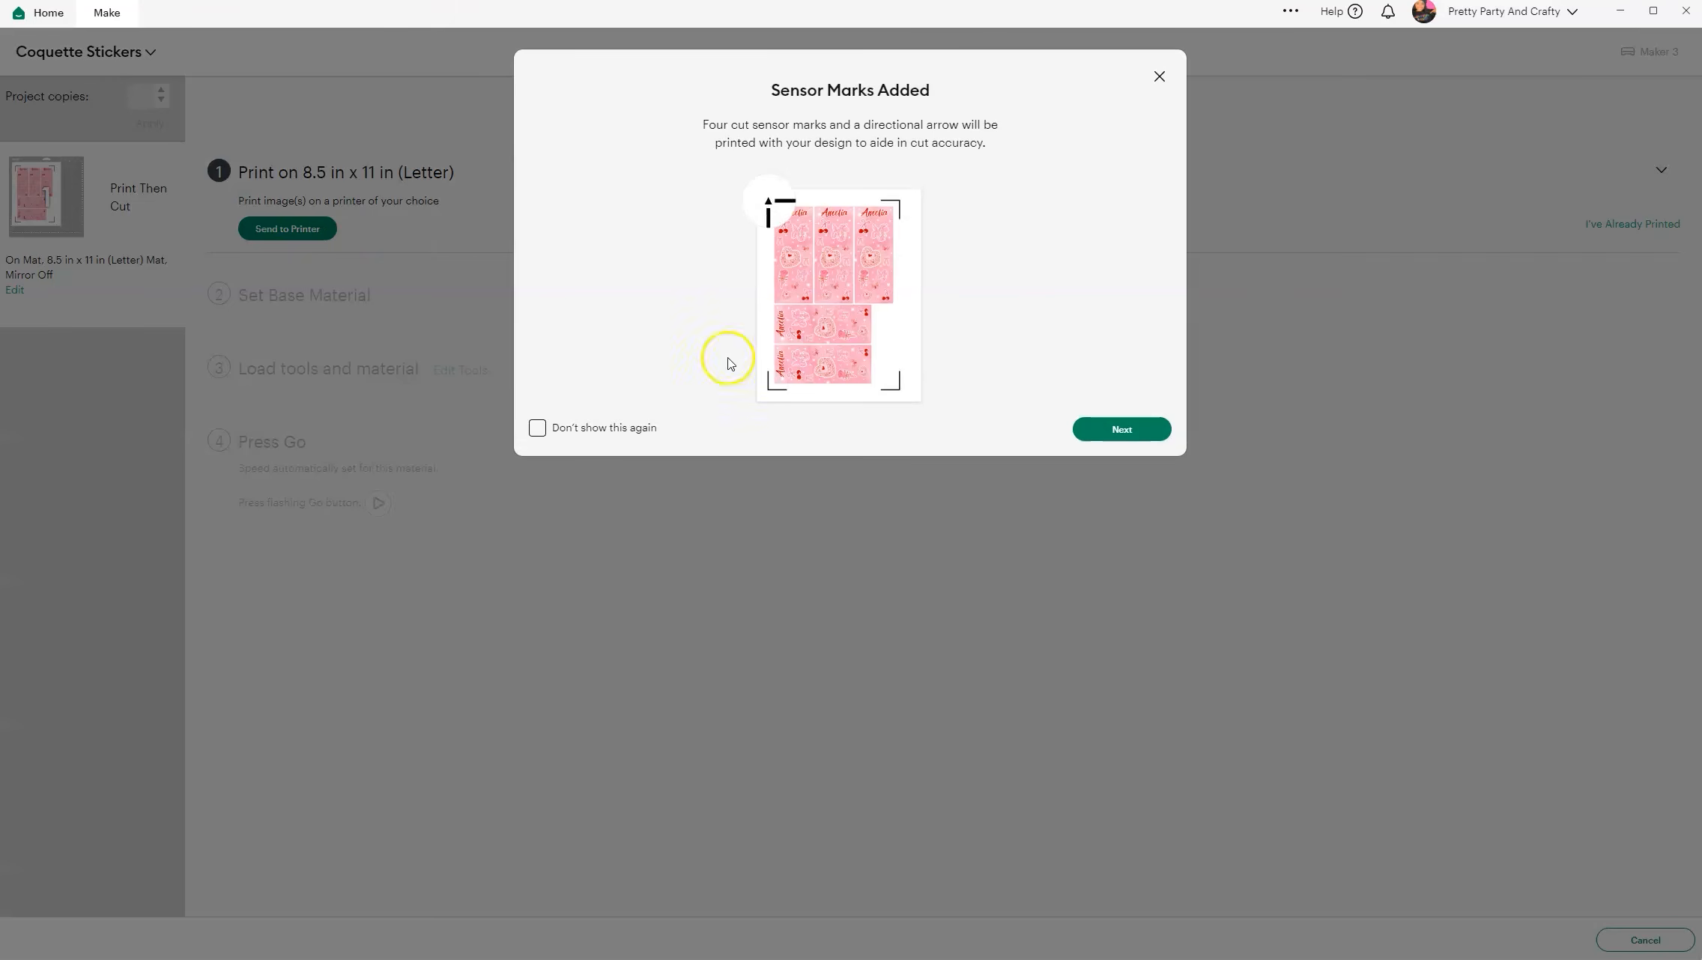
pyautogui.click(1121, 421)
pyautogui.click(1112, 379)
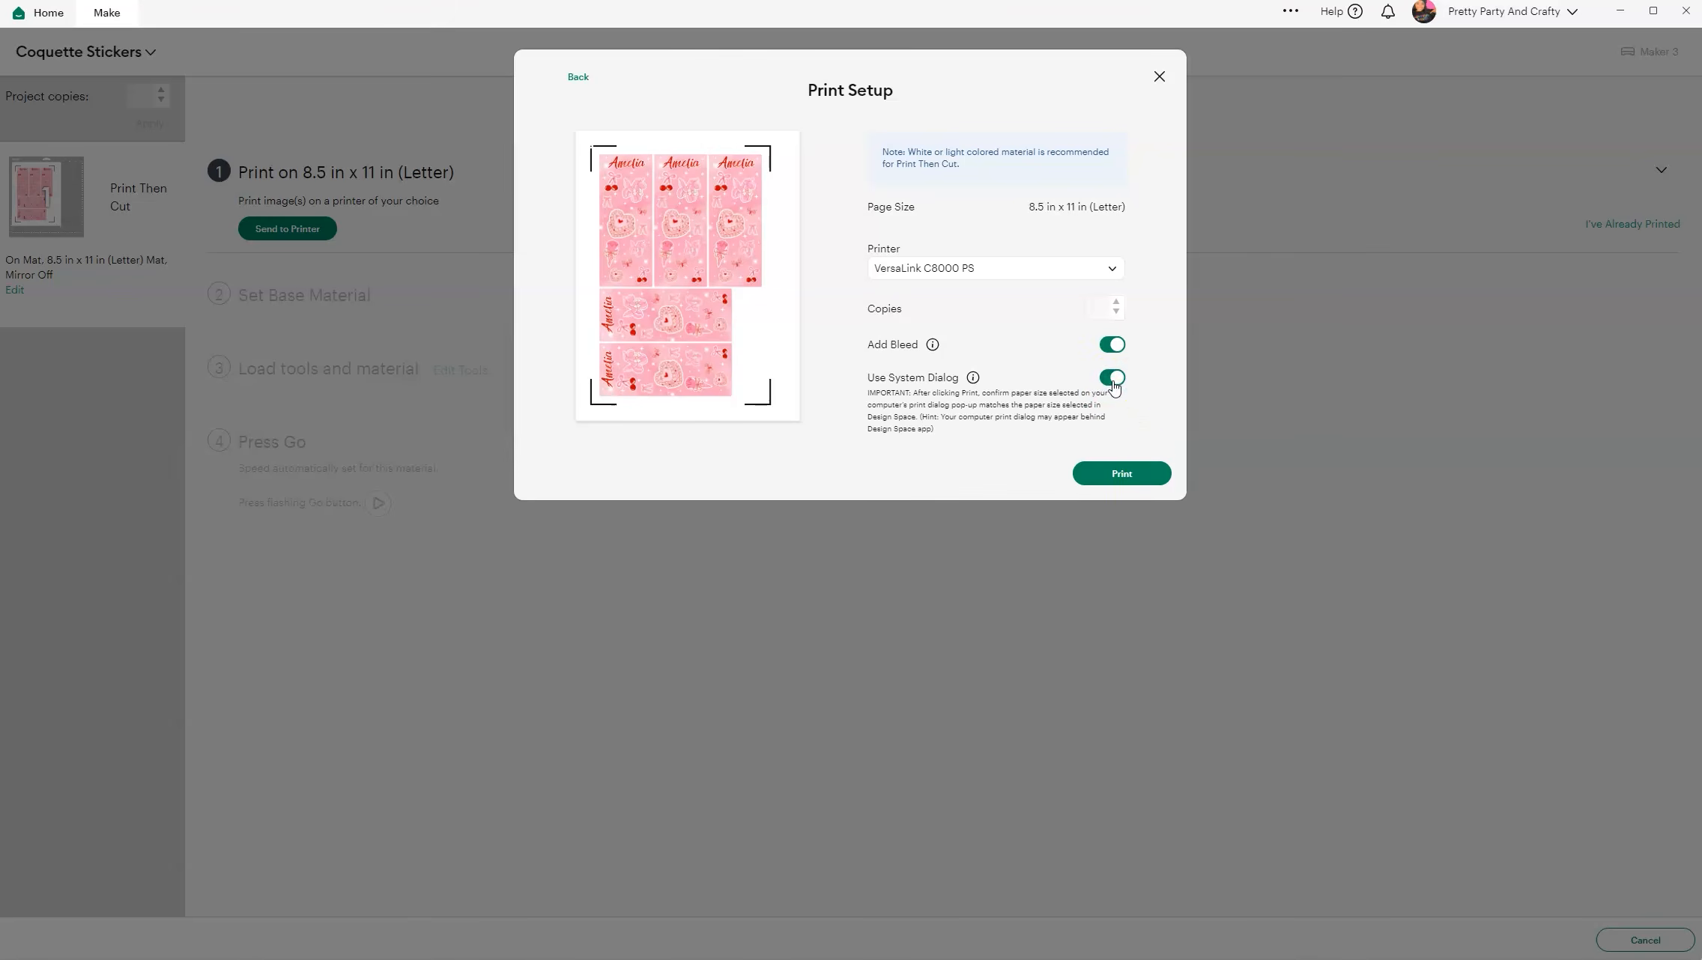
pyautogui.click(1120, 473)
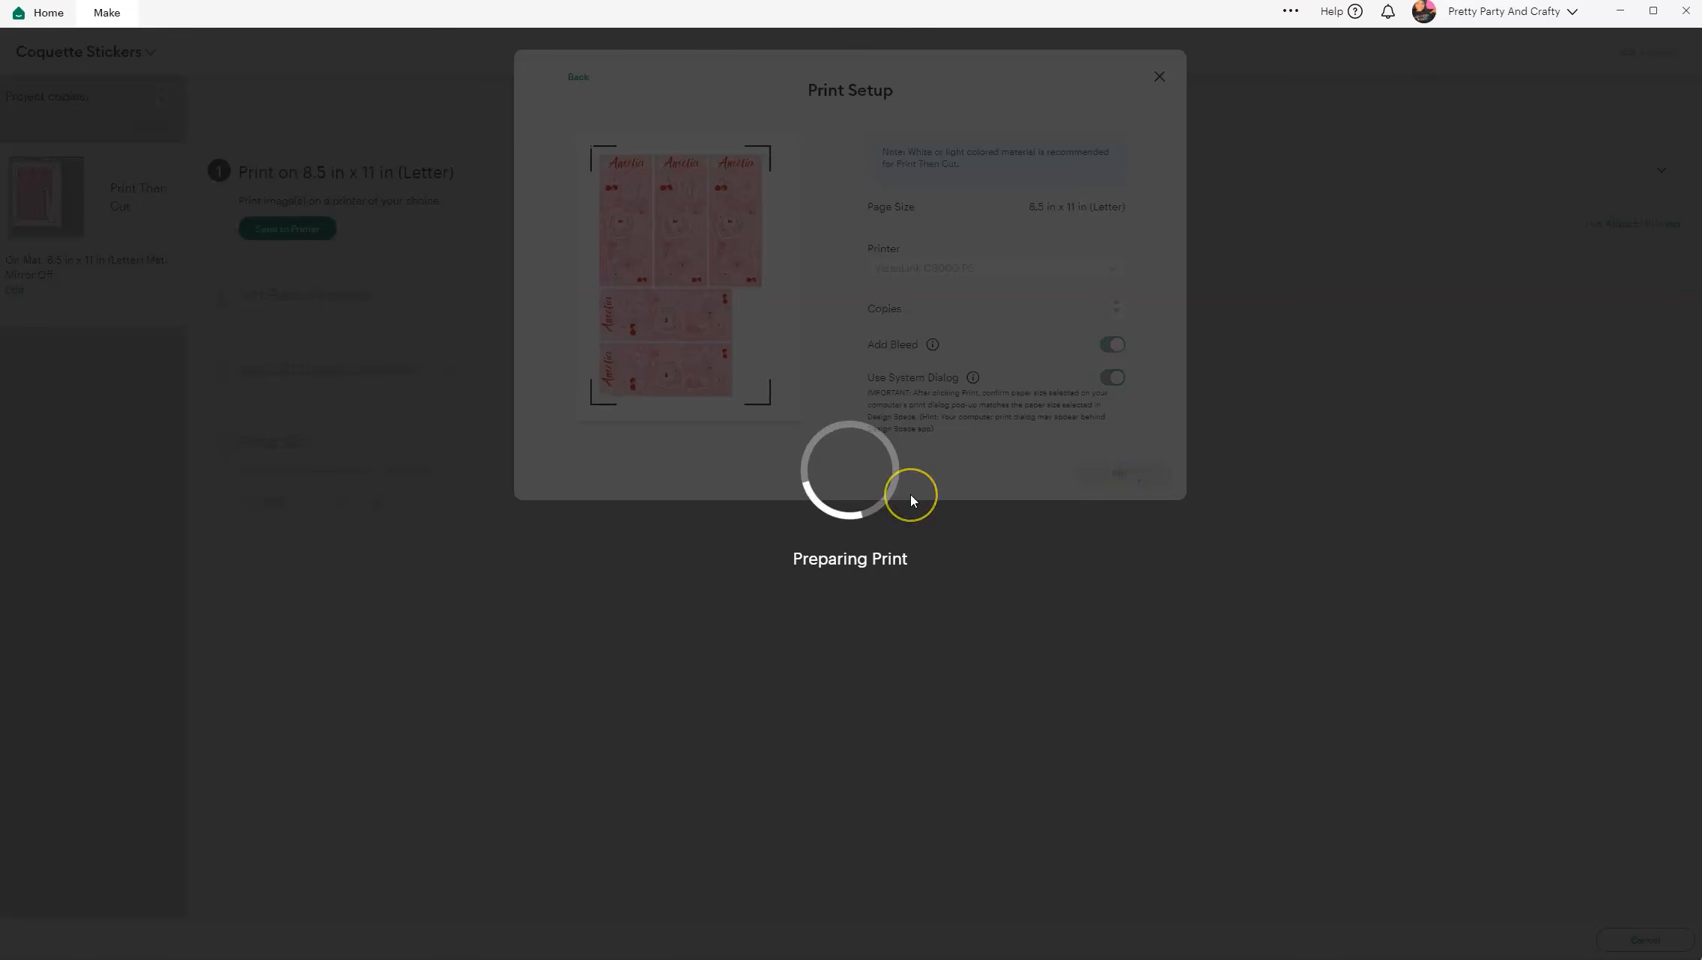
# In the printer preferences, set the paper source to Rear Paper Feeder and the paper type to Photo Paper Glossy.
pyautogui.click(308, 149)
pyautogui.click(316, 125)
pyautogui.click(327, 178)
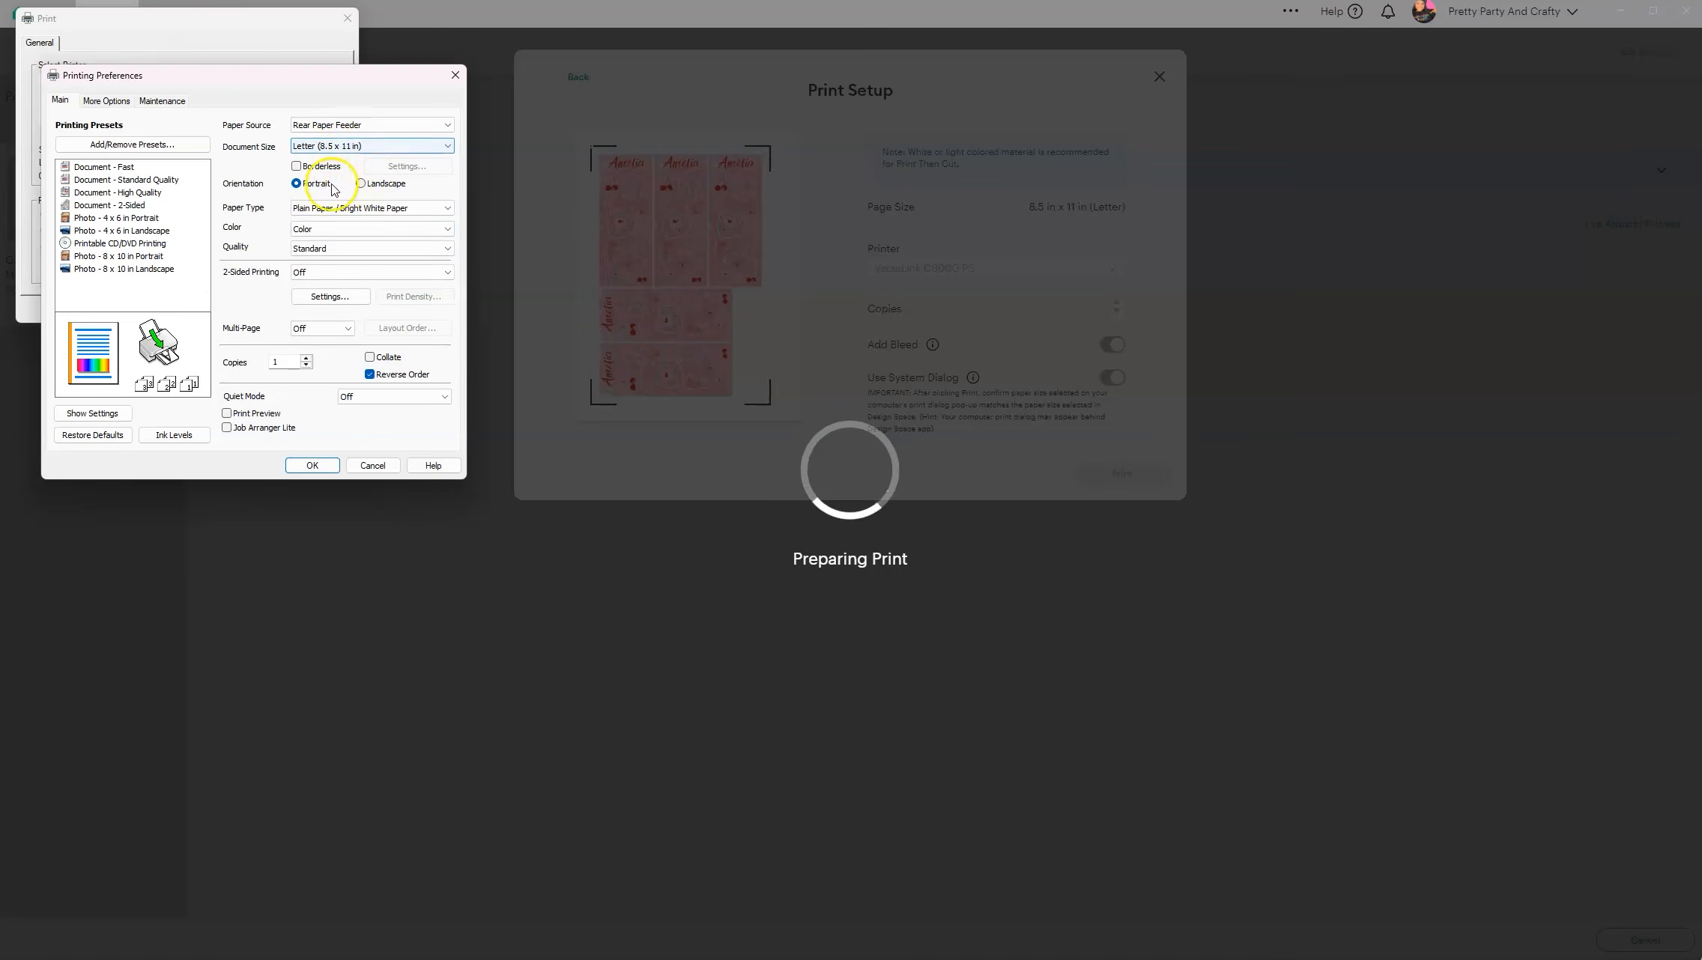
pyautogui.click(316, 208)
pyautogui.click(327, 270)
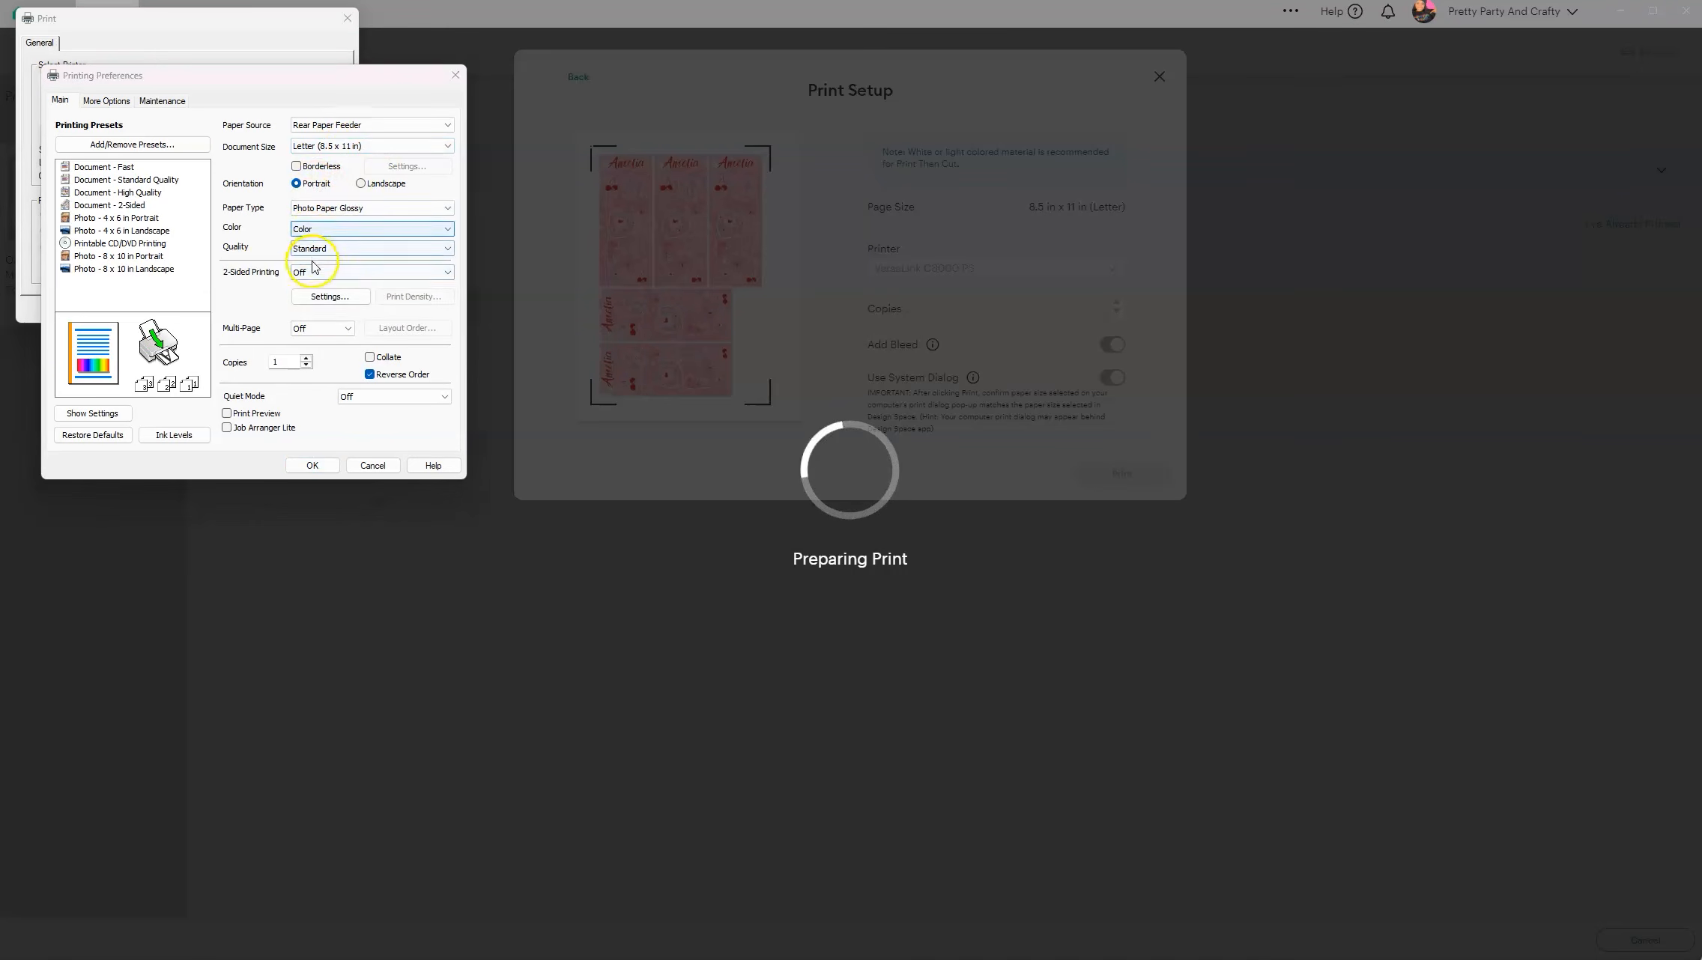
# Set the printer's color correction to Custom and adjust its advanced color settings.
pyautogui.click(109, 101)
pyautogui.click(320, 237)
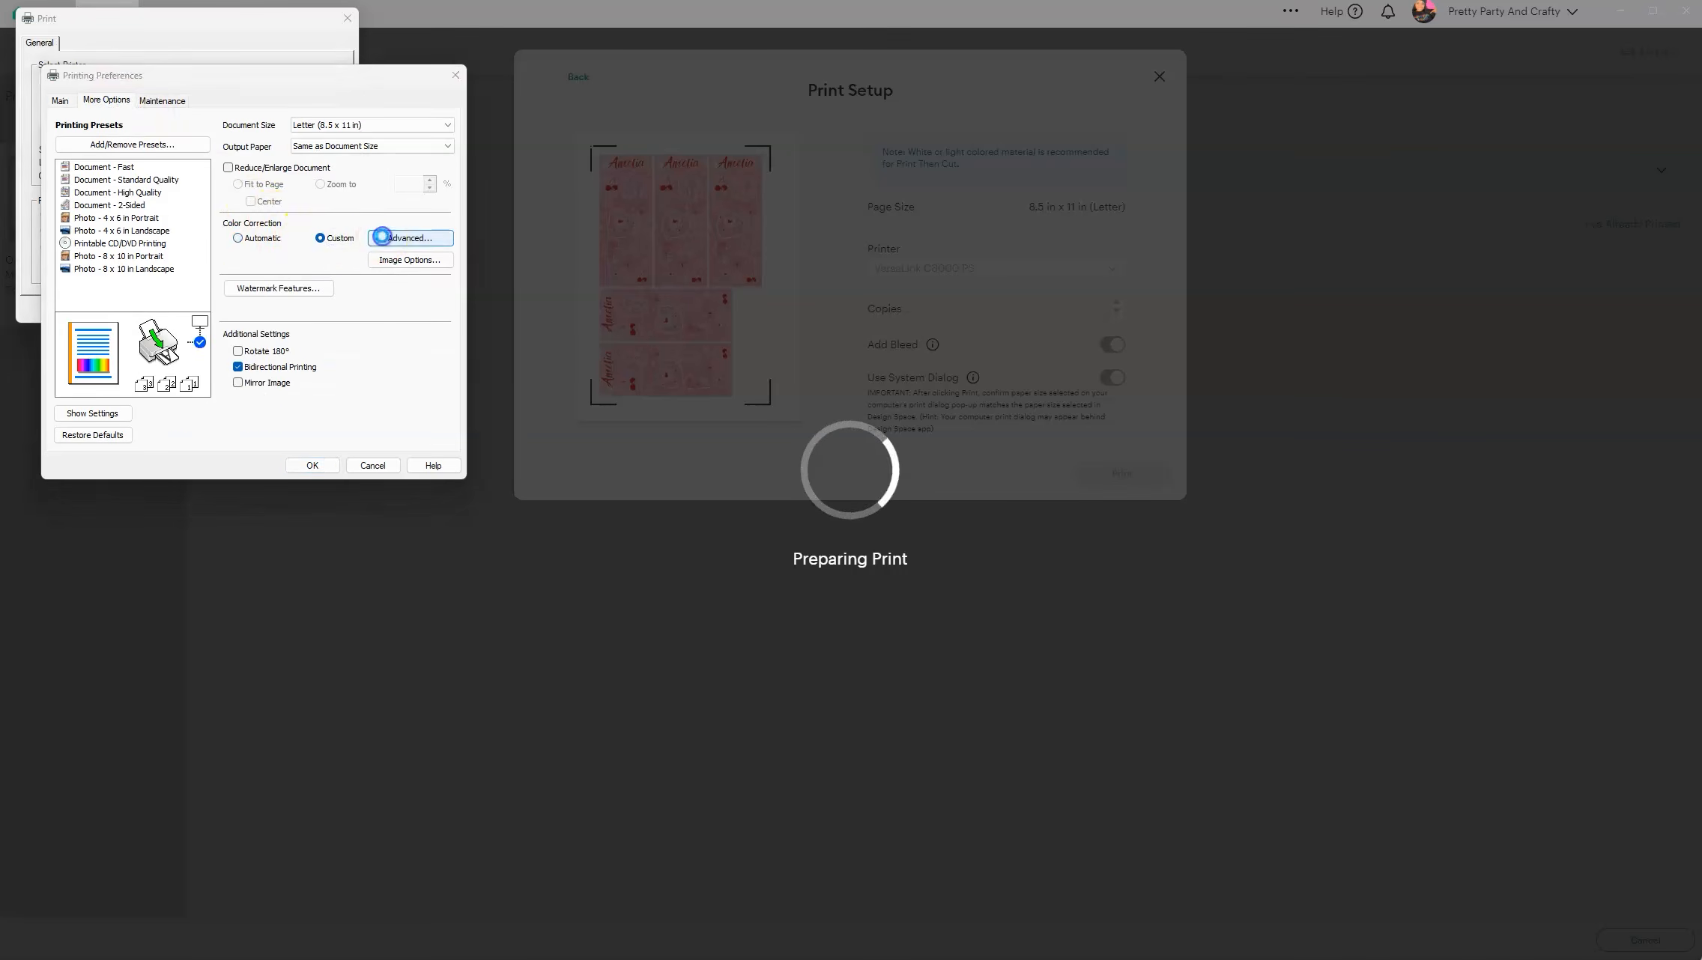
pyautogui.click(397, 239)
pyautogui.click(65, 136)
pyautogui.click(171, 209)
pyautogui.click(180, 234)
pyautogui.click(352, 485)
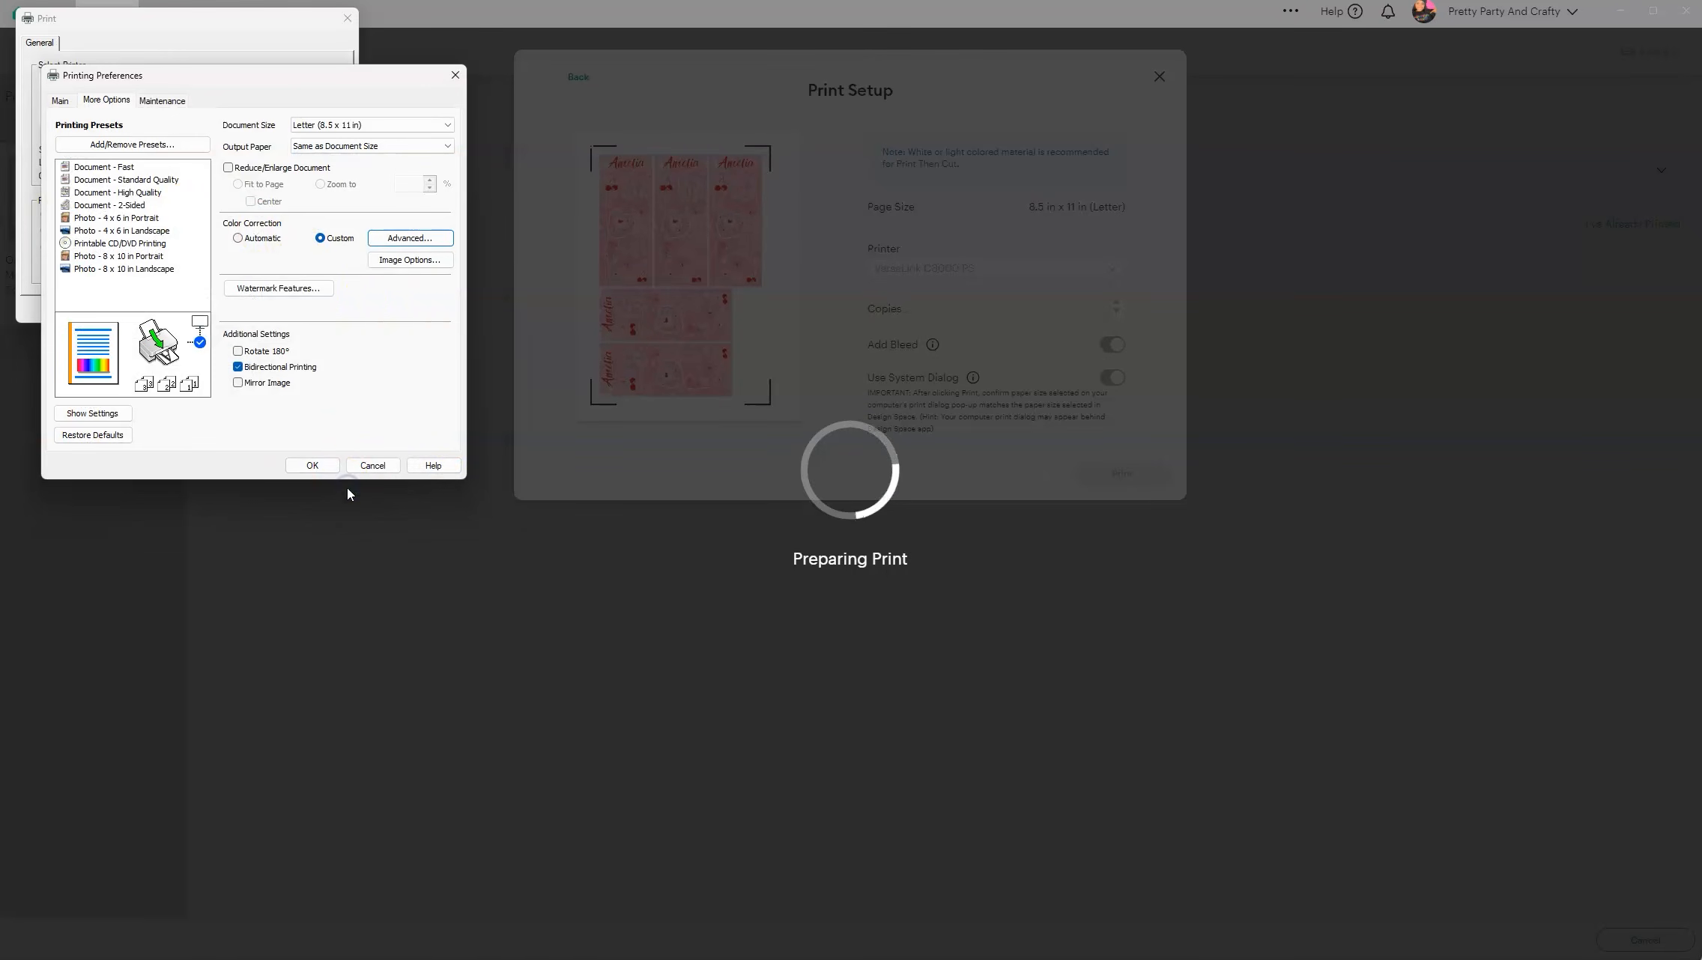
# Print one copy on the ET-8500 Series printer and set the base material to Printable Vinyl, Specialty.
pyautogui.click(60, 101)
pyautogui.click(312, 465)
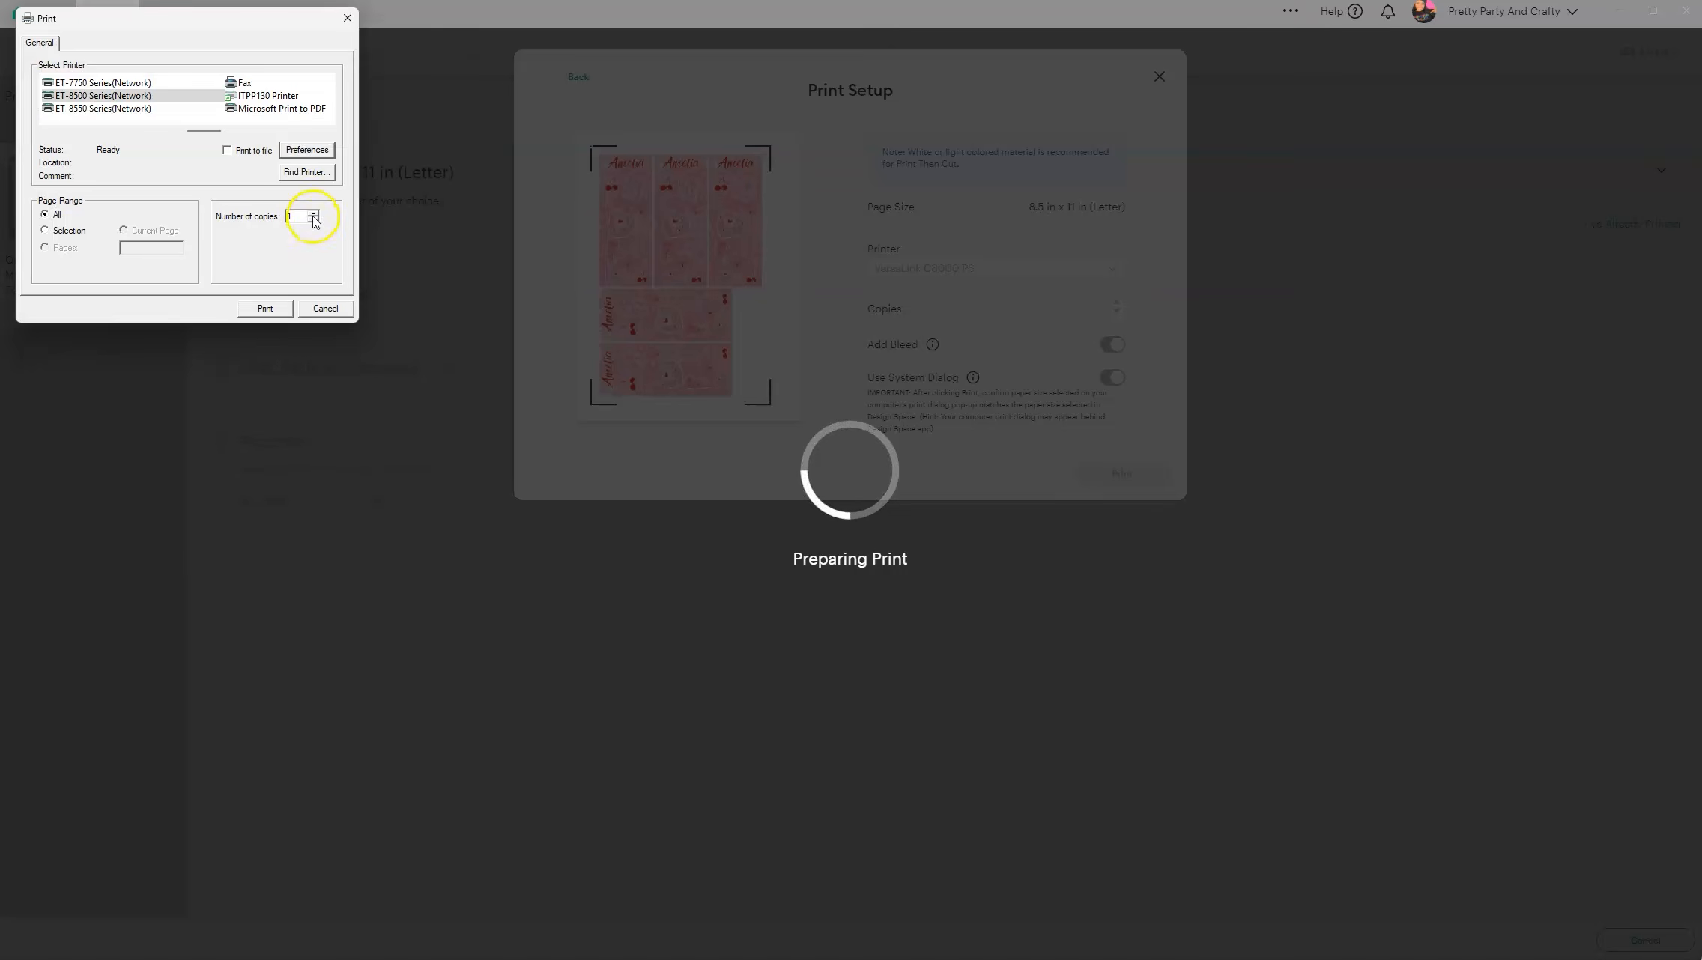
pyautogui.click(265, 308)
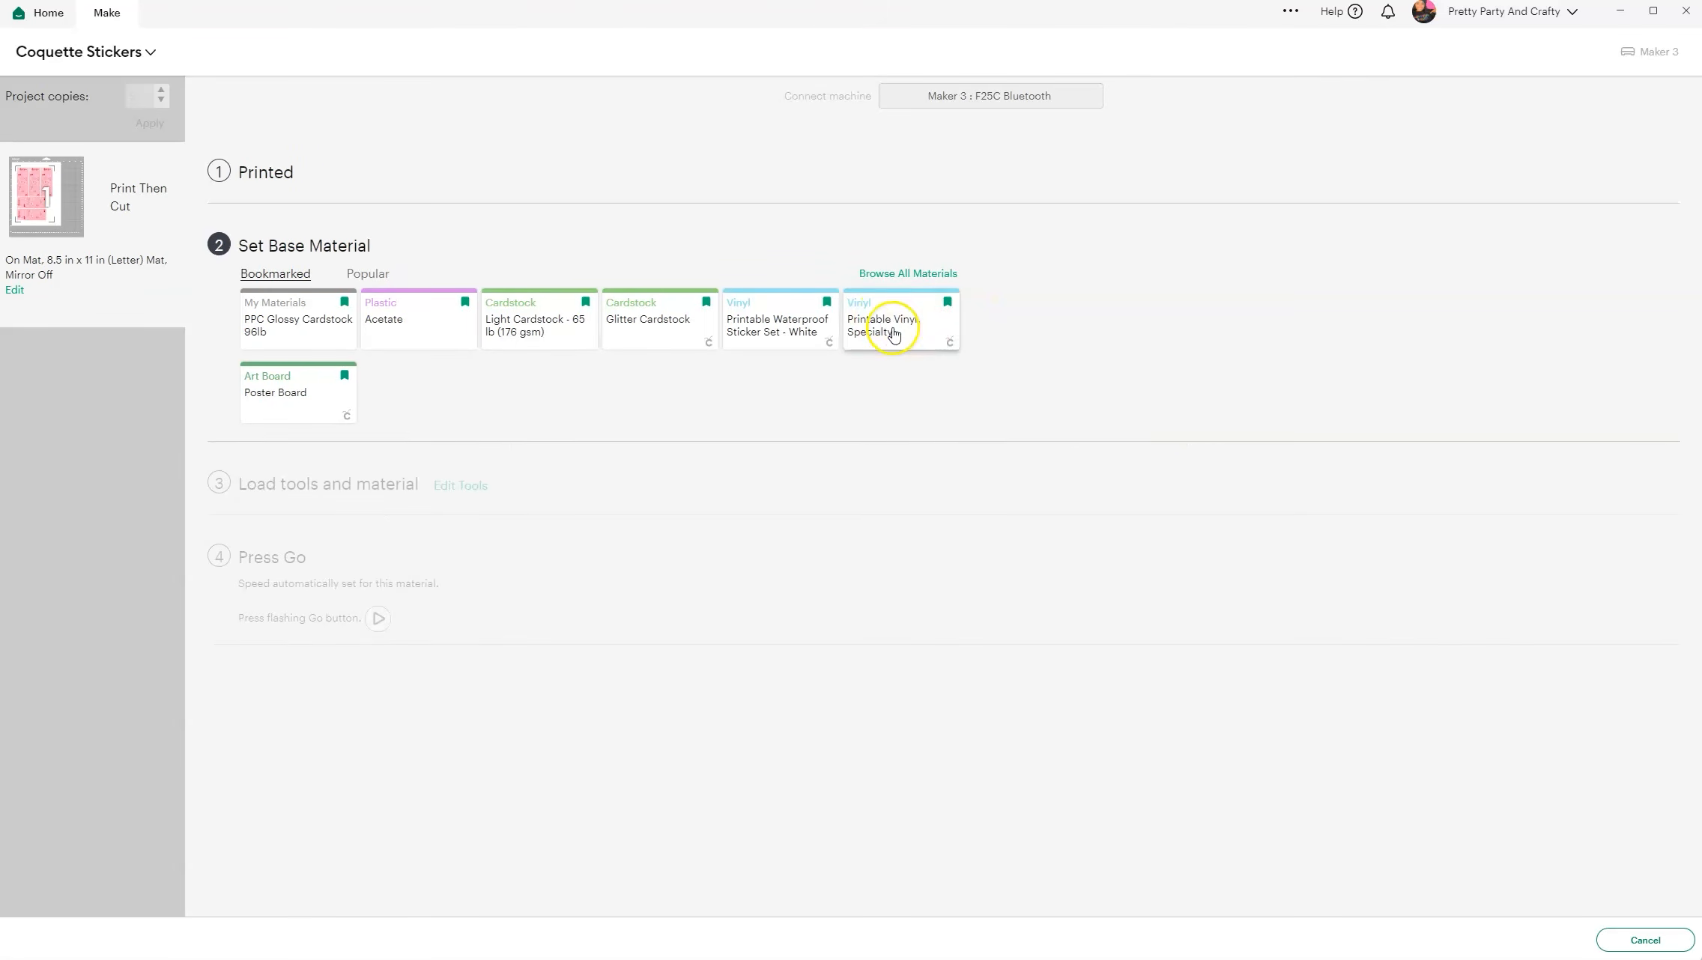
pyautogui.click(894, 333)
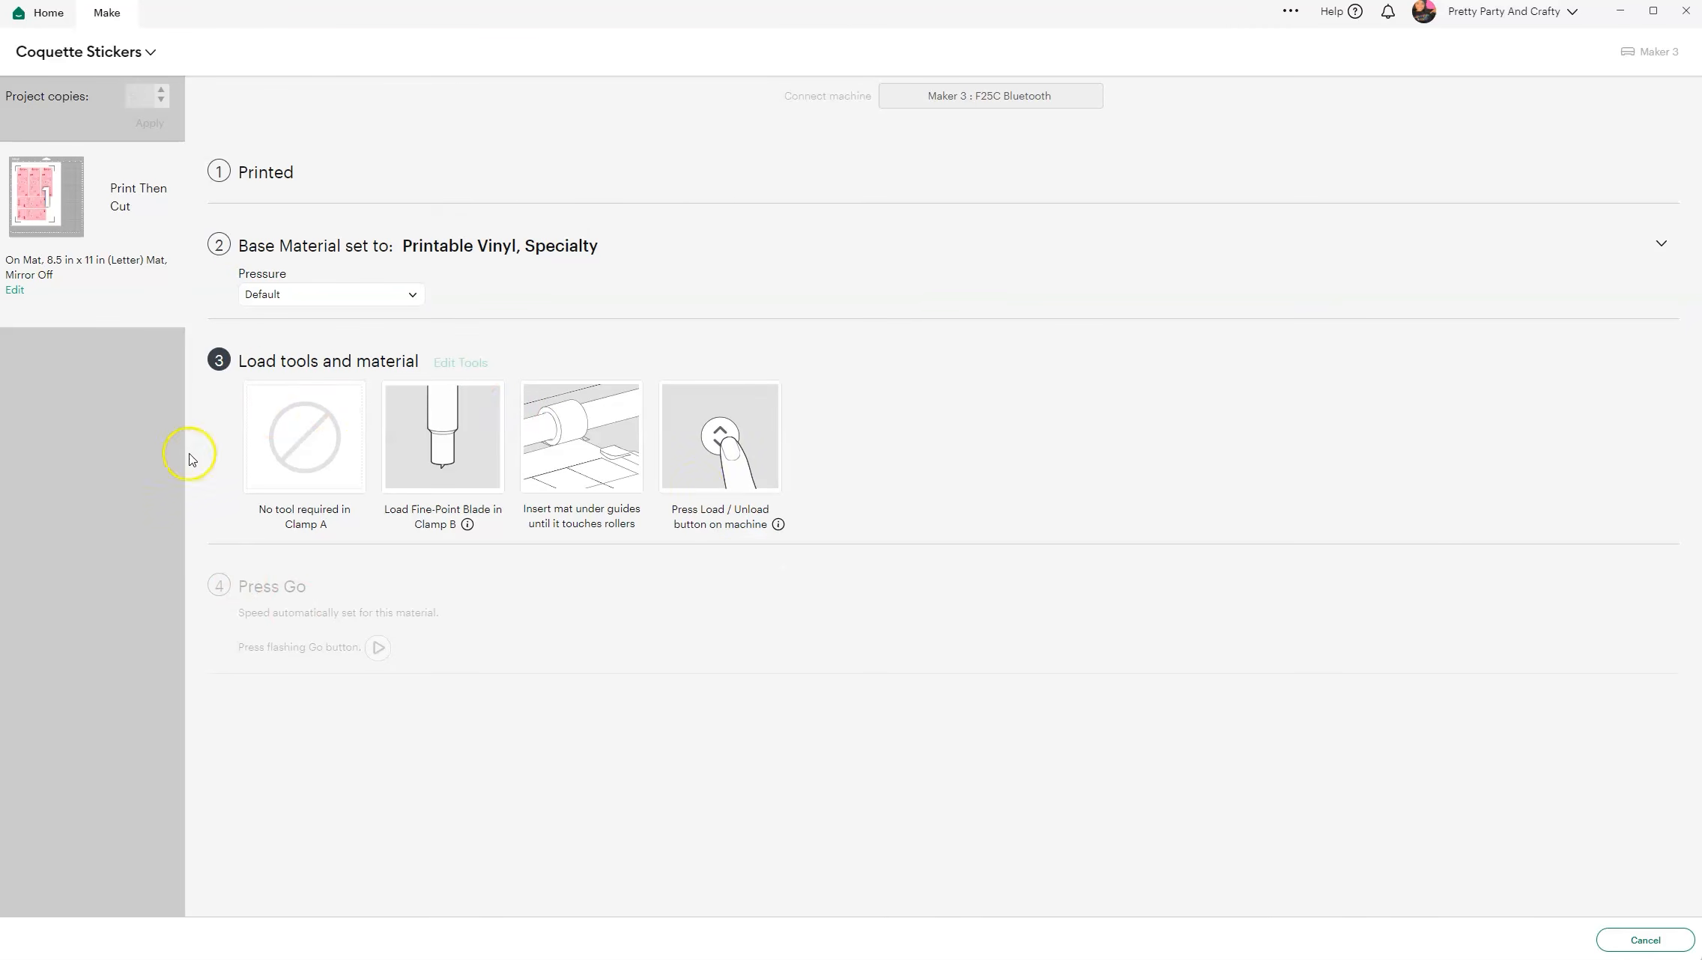